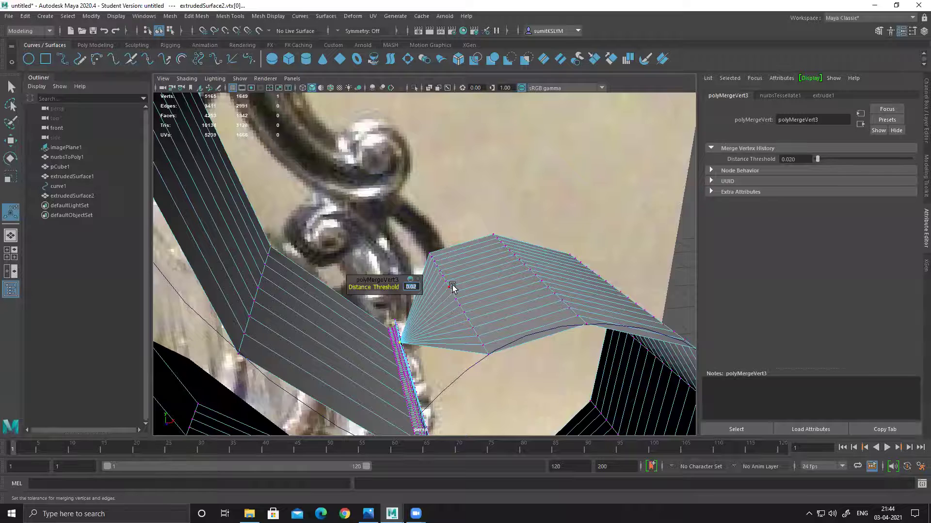
- Try merging the vertices at the handle's curled tip with distance thresholds of 0.02 and 0.05
key("Return")
key("ctrl+z")
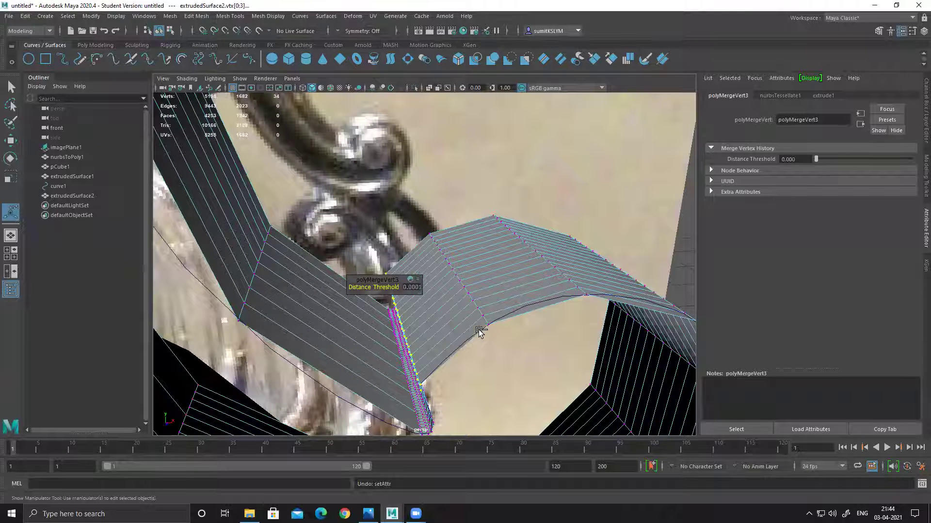
left_click(419, 287)
type("0.05")
key("Return")
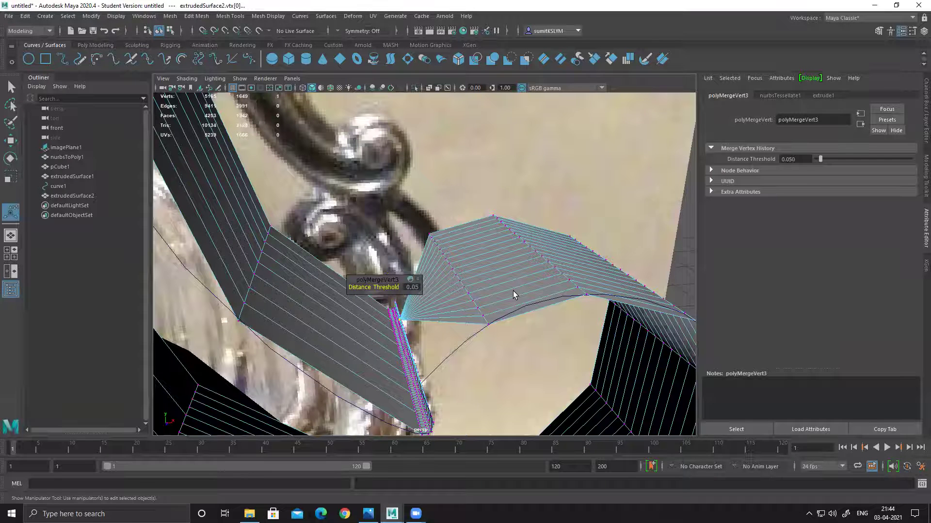
key("ctrl+z")
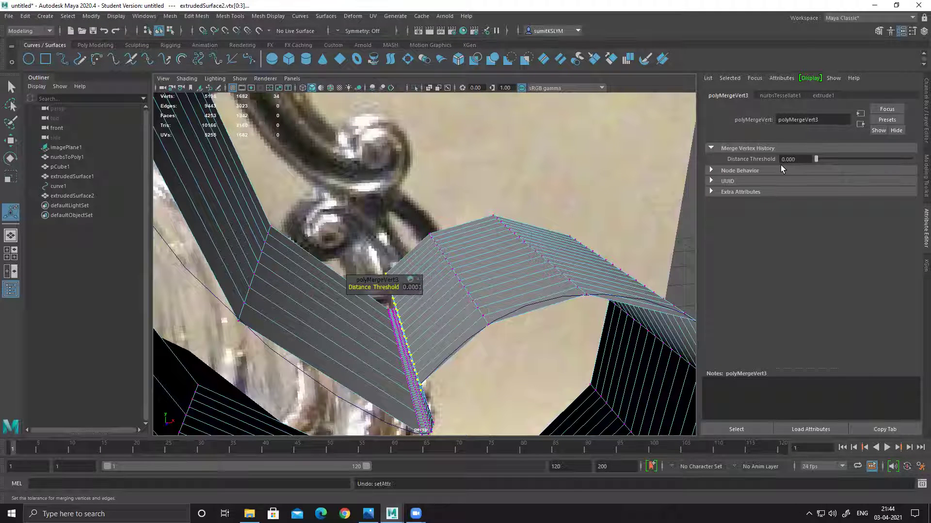
- Set the merge distance threshold for the vertices at the handle's curled tip to 0.01
left_click(800, 160)
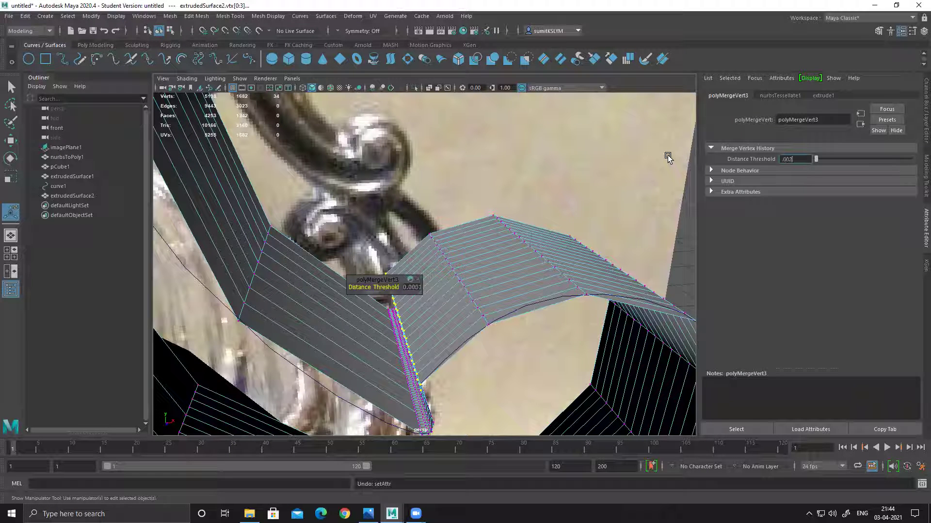
left_click_drag(473, 350, 492, 316, "alt")
left_click_drag(817, 159, 816, 158)
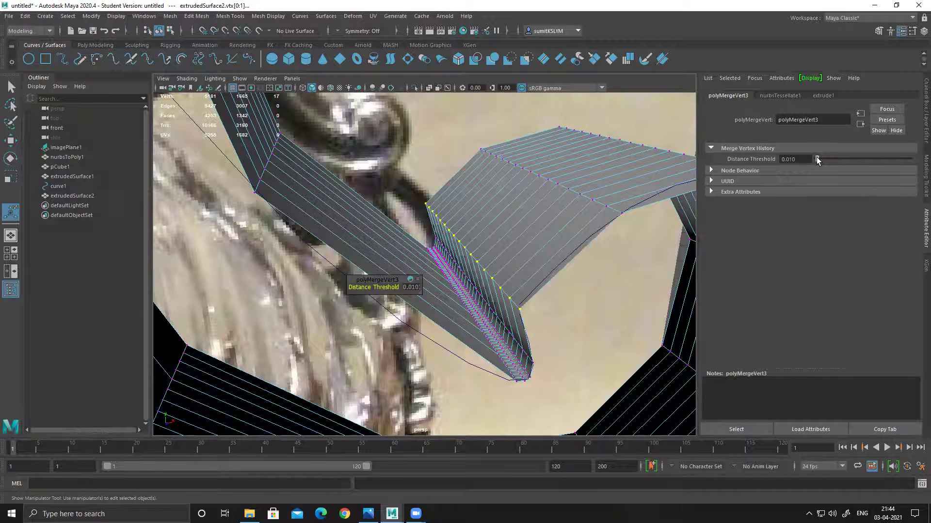
left_click_drag(594, 282, 576, 262, "alt")
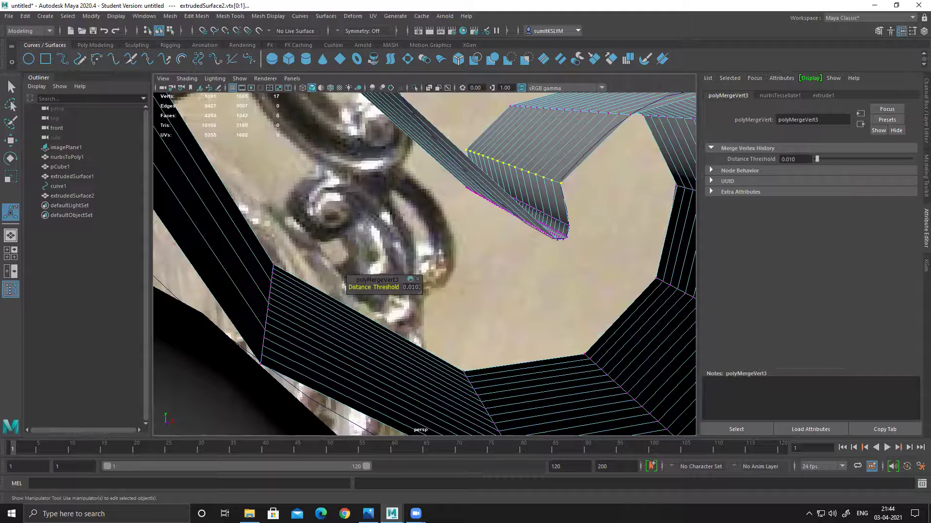
- Fill the open side borders of the extruded handle surface and delete its leftover profile curve
right_click_drag(612, 254, 373, 237, "alt")
right_click_drag(448, 278, 485, 274, "alt")
left_click_drag(332, 207, 323, 202, "alt")
right_click_drag(323, 203, 322, 173)
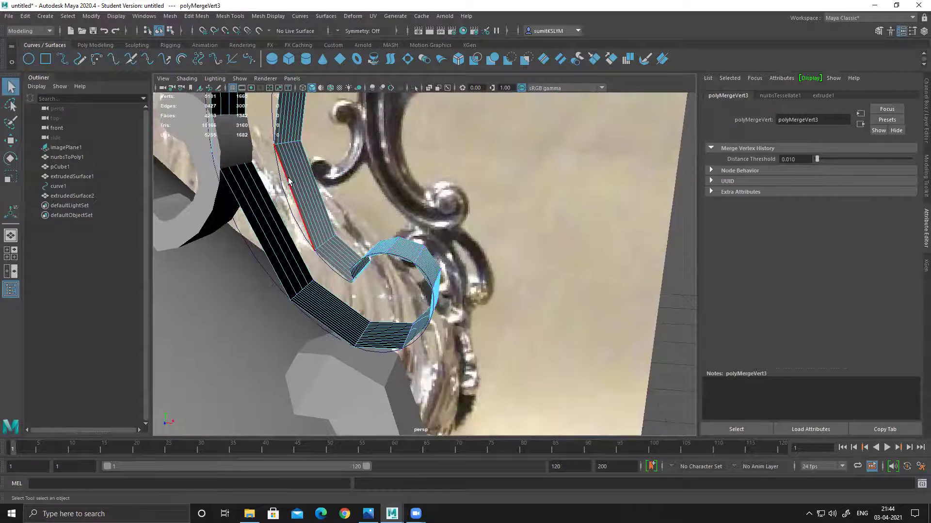
left_click(288, 181)
left_click(287, 200)
right_click_drag(305, 171, 294, 295, "shift")
right_click_drag(279, 203, 283, 194)
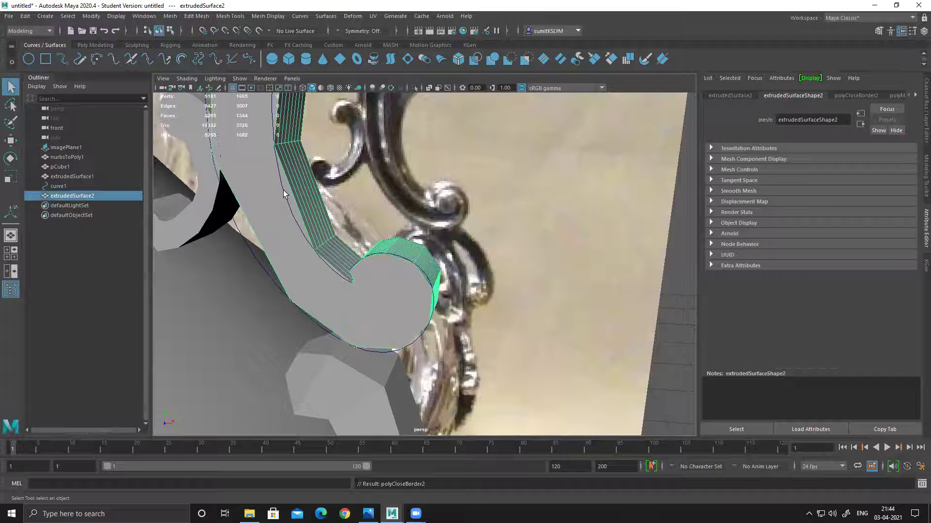
left_click(236, 231)
key("Delete")
- Examine the capped handle piece against the jug body and the reference image from several angles and distances
right_click_drag(682, 318, 309, 252, "alt")
mouse_move(347, 247)
left_mouse_down("alt")
mouse_move(455, 246)
mouse_move(349, 259)
mouse_move(328, 290)
mouse_move(291, 272)
mouse_move(291, 262)
mouse_move(263, 259)
mouse_move(347, 240)
left_mouse_up("alt")
middle_click_drag(347, 240, 410, 267, "alt")
right_click_drag(410, 267, 521, 297, "alt")
left_click_drag(521, 298, 524, 302, "alt")
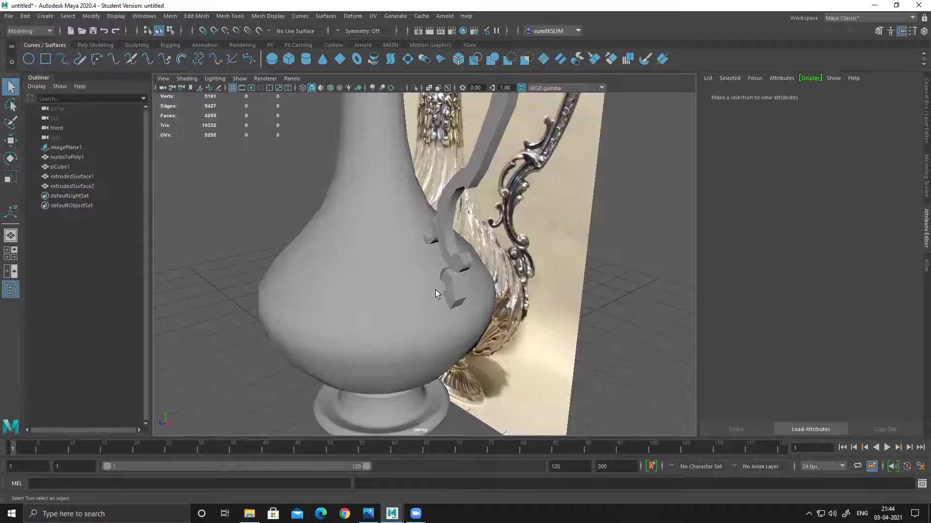
scroll(436, 293, "up", 2)
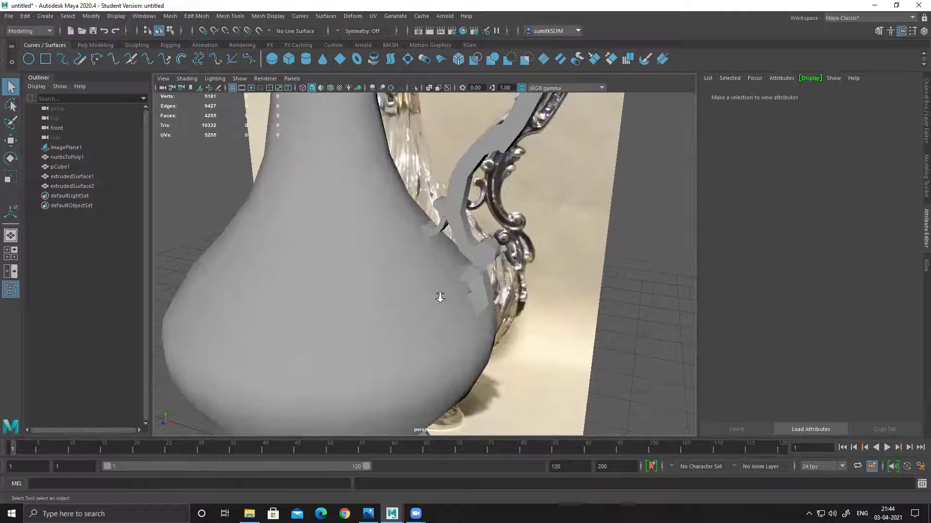
scroll(440, 297, "down", 3)
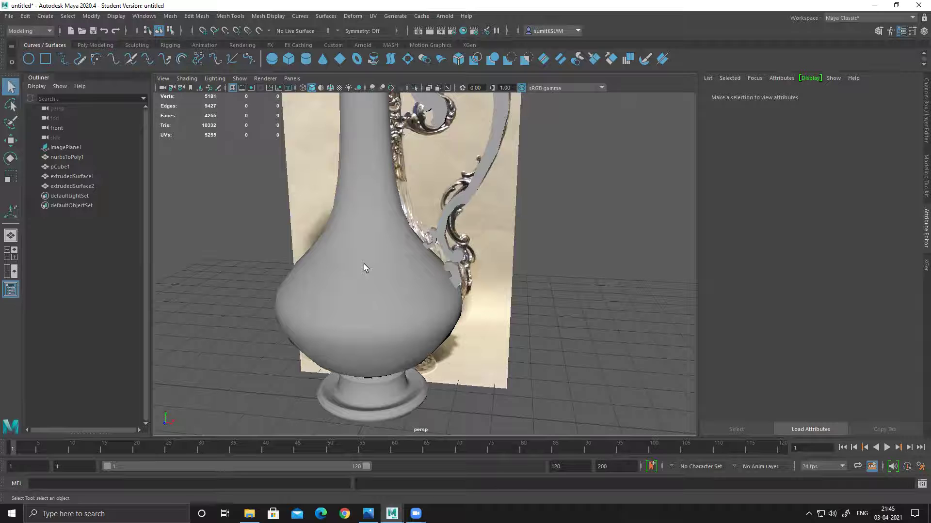
scroll(437, 281, "down", 5)
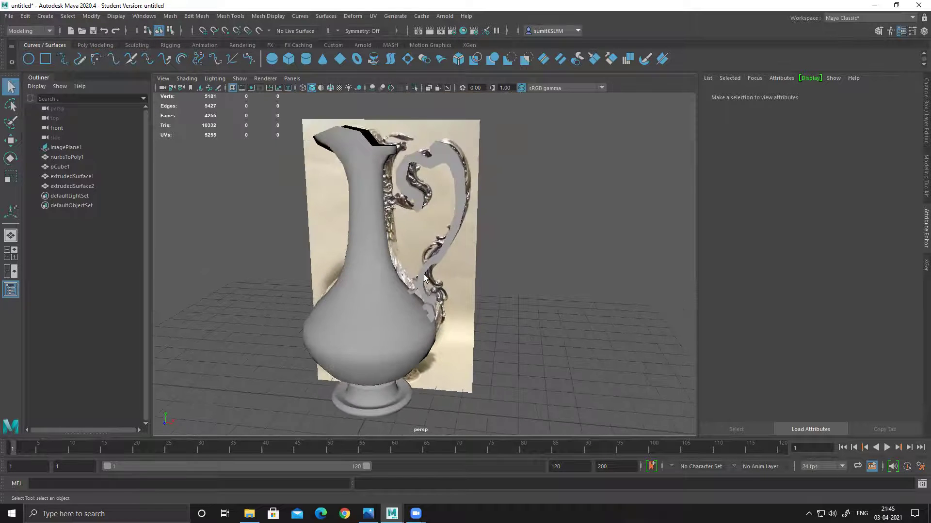
- Trace the outline of the leaf ornament above the jug's rim with an EP curve in the front view, ending at its starting point
key("space")
key("space")
middle_click_drag(362, 317, 357, 353, "alt")
scroll(340, 328, "down", 15)
middle_click_drag(422, 270, 421, 275, "alt")
scroll(421, 274, "up", 5)
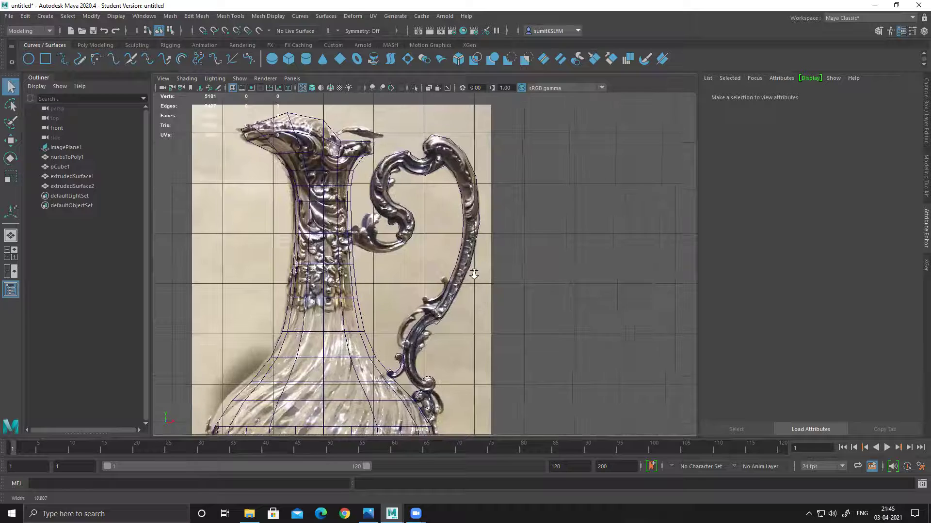
scroll(401, 202, "up", 3)
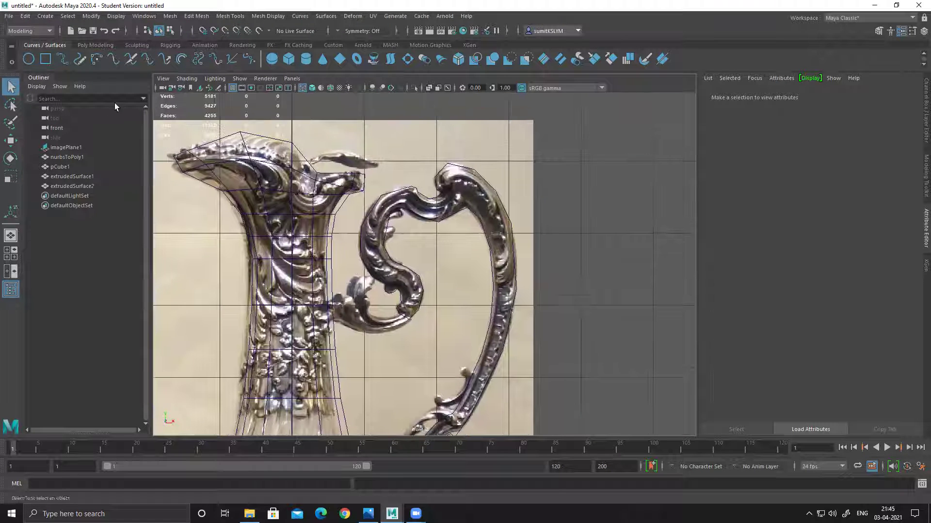
left_click(62, 59)
scroll(302, 207, "up", 3)
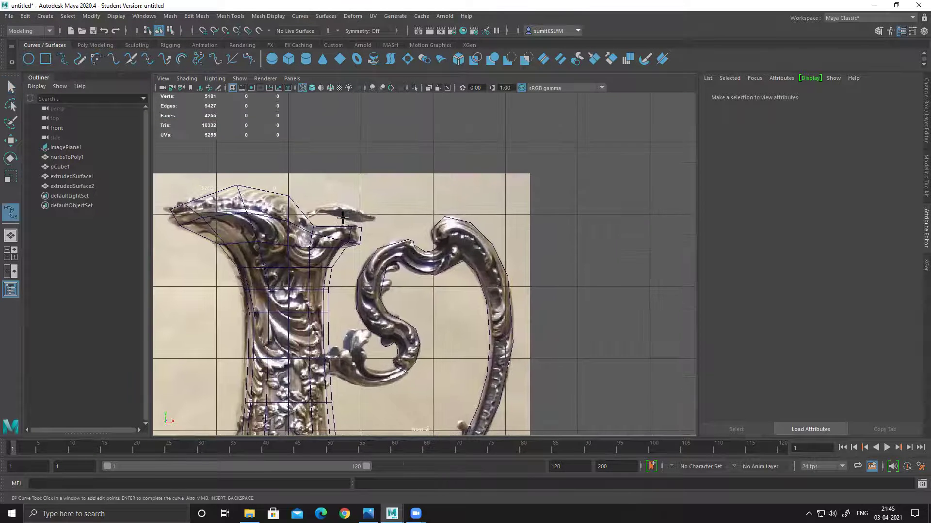
scroll(302, 207, "up", 2)
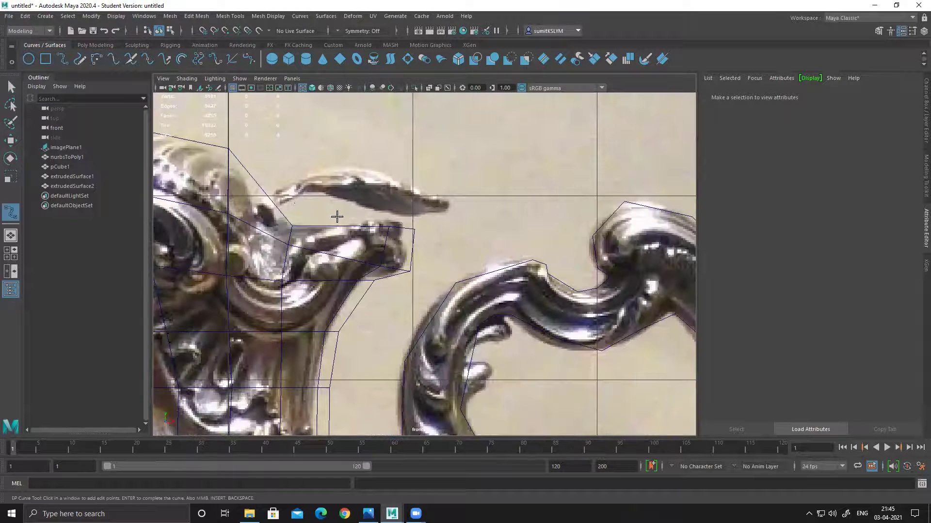
left_click(274, 202)
left_click(296, 183)
left_click(342, 167)
left_click(395, 182)
left_click(449, 204)
left_click(436, 212)
left_click(402, 214)
left_click(368, 204)
left_click(334, 193)
left_click(306, 191)
left_click(288, 199)
left_click(277, 208)
left_click(274, 203)
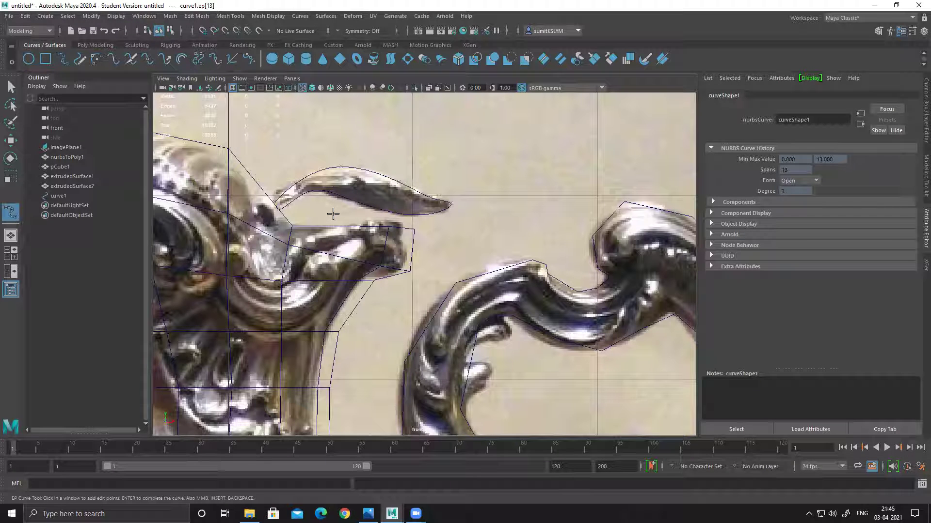
- Show the leaf curve's control vertices in the perspective view and select those at its open ends
scroll(329, 214, "down", 3)
key("space")
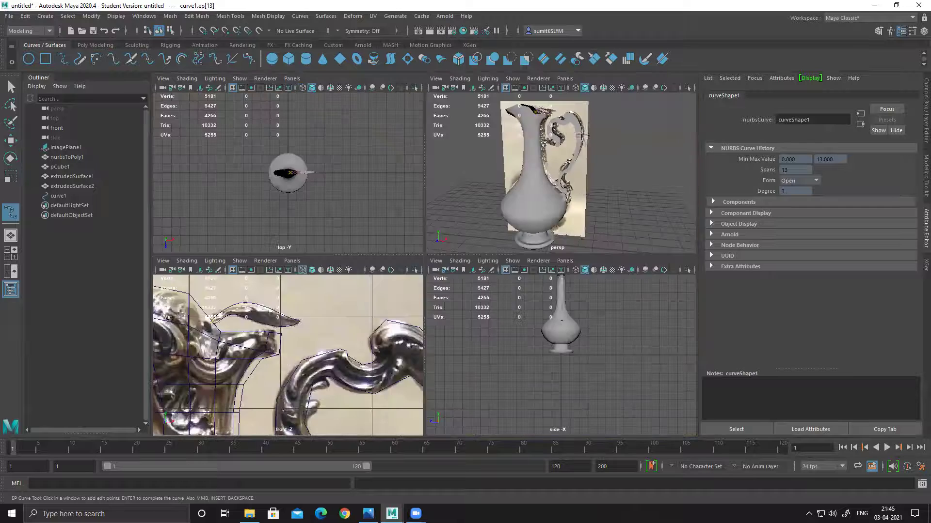
key("space")
right_click_drag(557, 233, 572, 331, "alt")
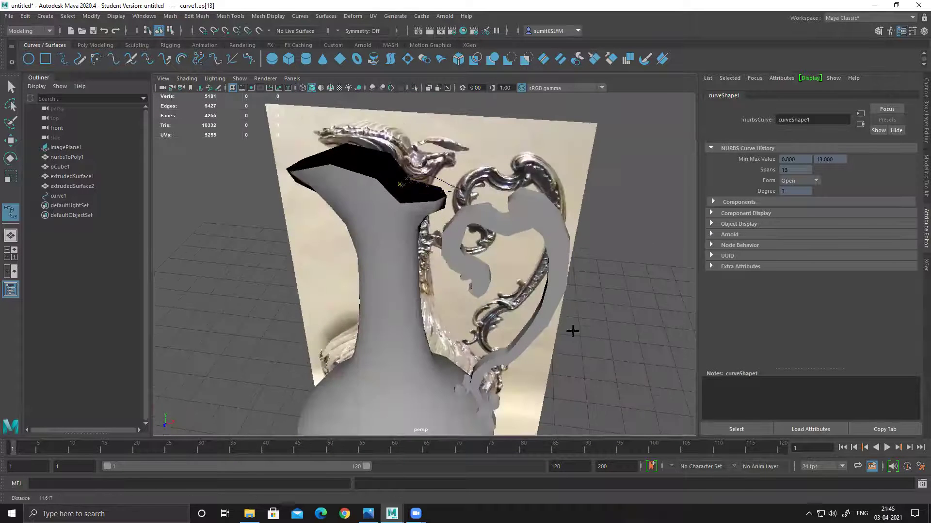
right_click_drag(422, 137, 448, 162, "alt")
middle_click_drag(448, 162, 458, 286, "alt")
left_click_drag(458, 286, 434, 247, "alt")
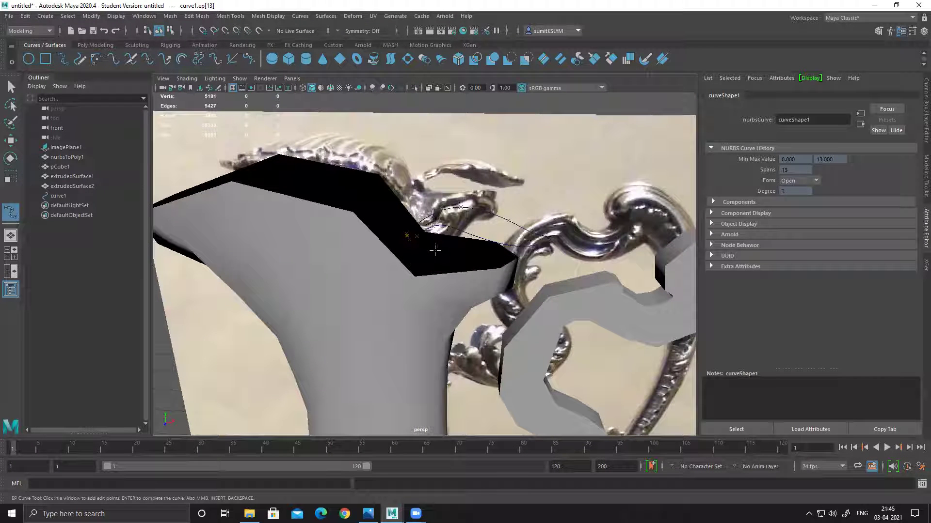
key("w")
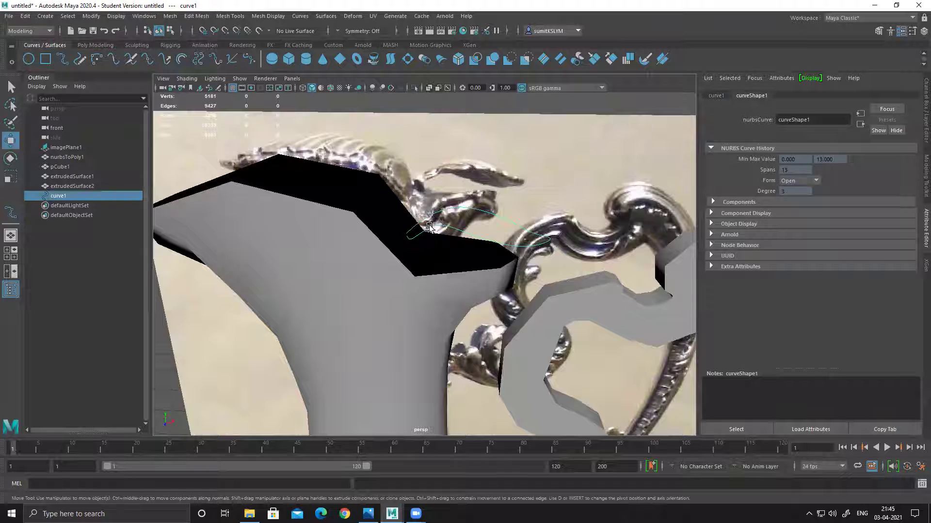
right_click_drag(435, 215, 463, 302)
middle_click_drag(405, 213, 435, 333, "alt")
left_click_drag(386, 295, 418, 319)
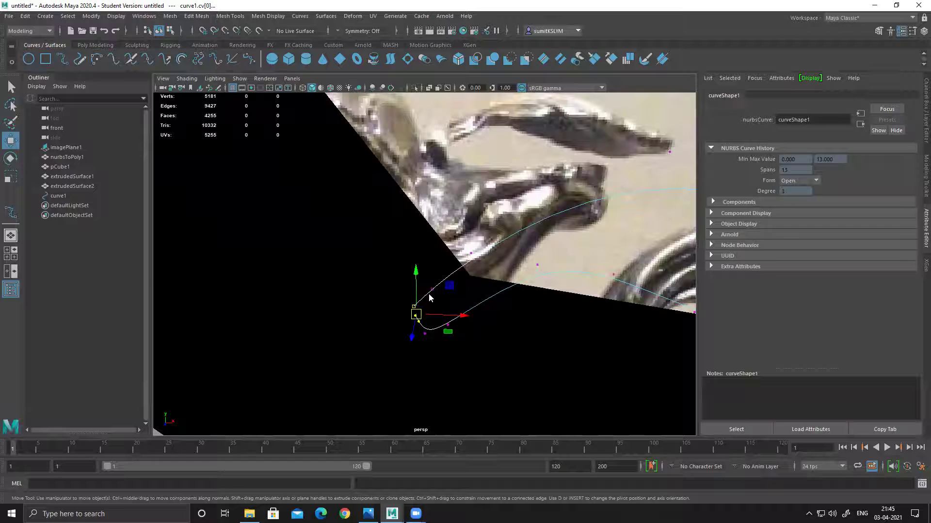
right_click(415, 318)
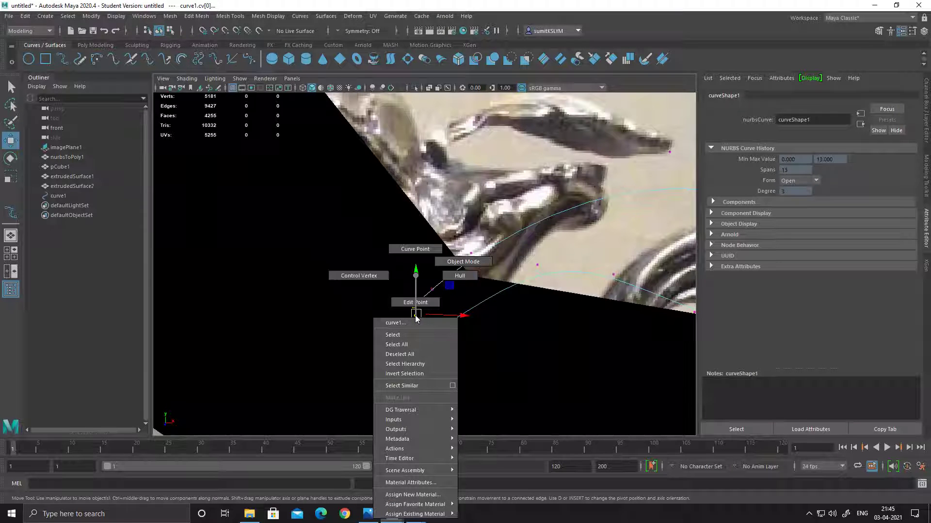
left_click(412, 302)
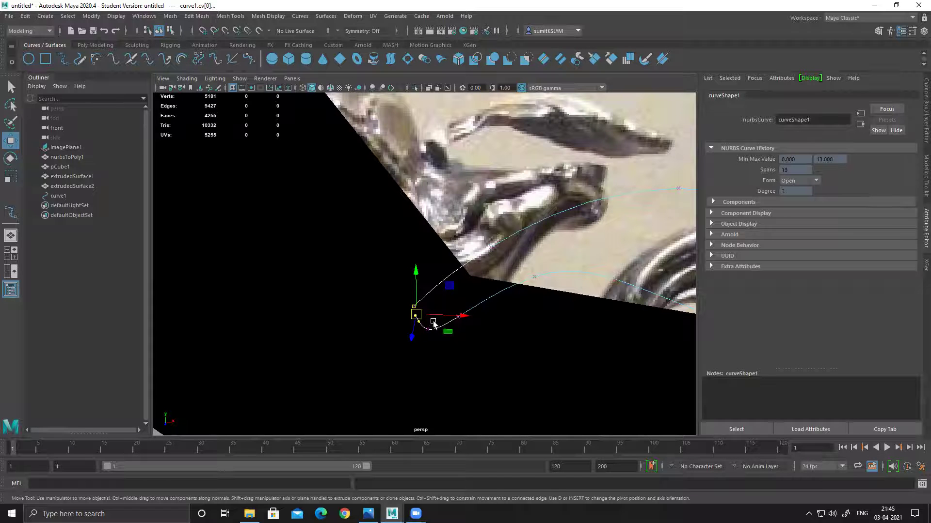
left_click(421, 320)
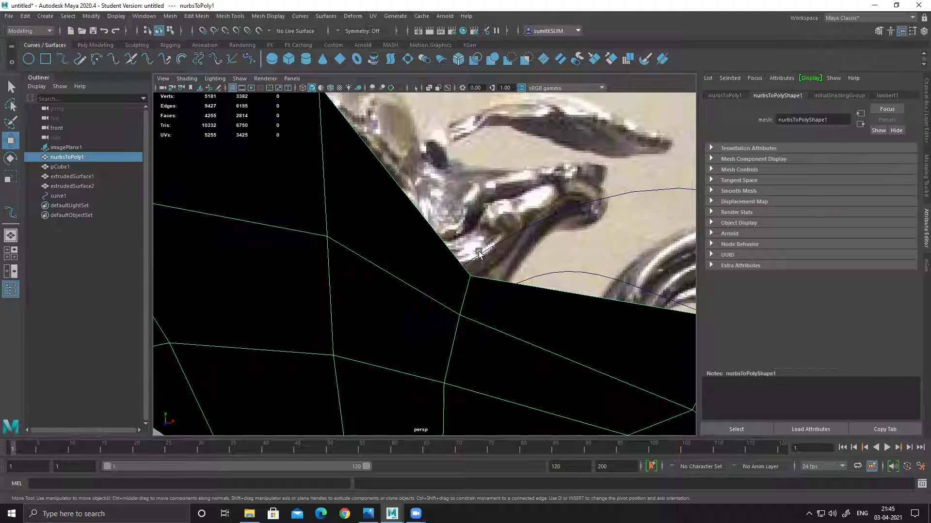
left_click(432, 318)
- Move the leaf curve's last control vertex up to meet the first one and close the gap
right_click_drag(426, 294, 364, 272)
left_click_drag(411, 306, 416, 312)
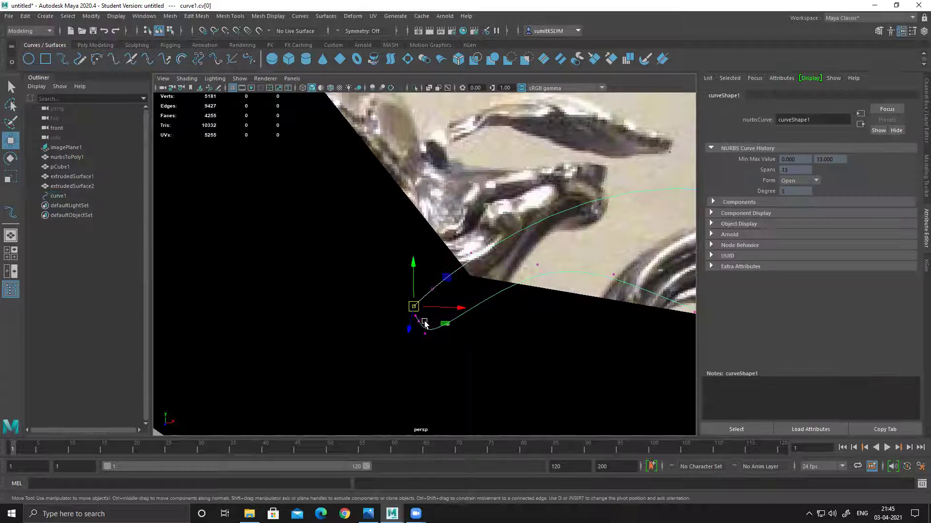
left_click(416, 315)
left_click_drag(416, 275, 415, 272)
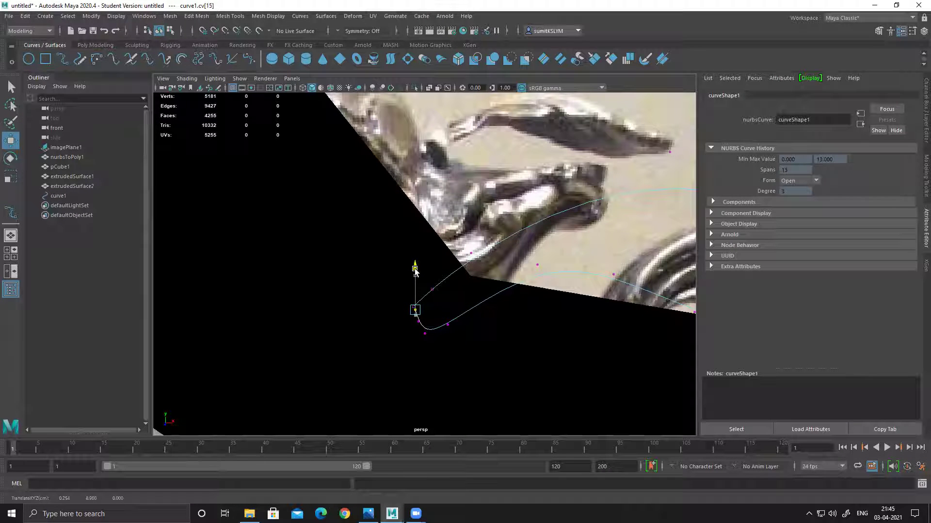
left_click(415, 309)
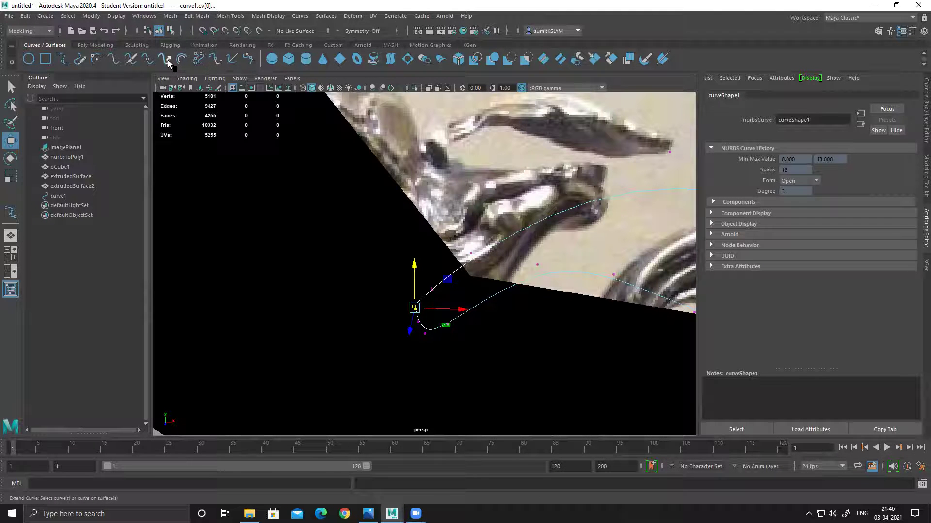
- Extrude the whole leaf curve with the Distance style along its profile normal, using length 0.2013 and quad polygon output
scroll(594, 305, "up", 3)
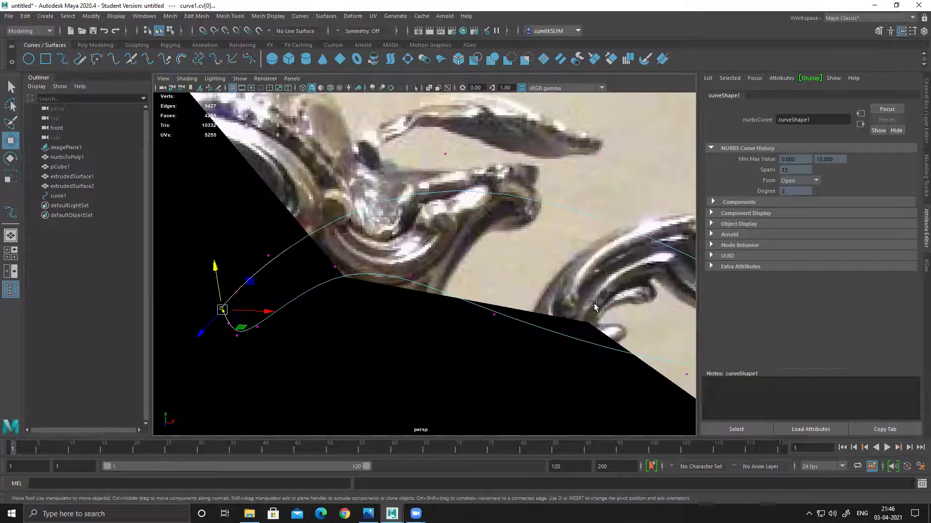
scroll(594, 306, "down", 3)
right_click(478, 232)
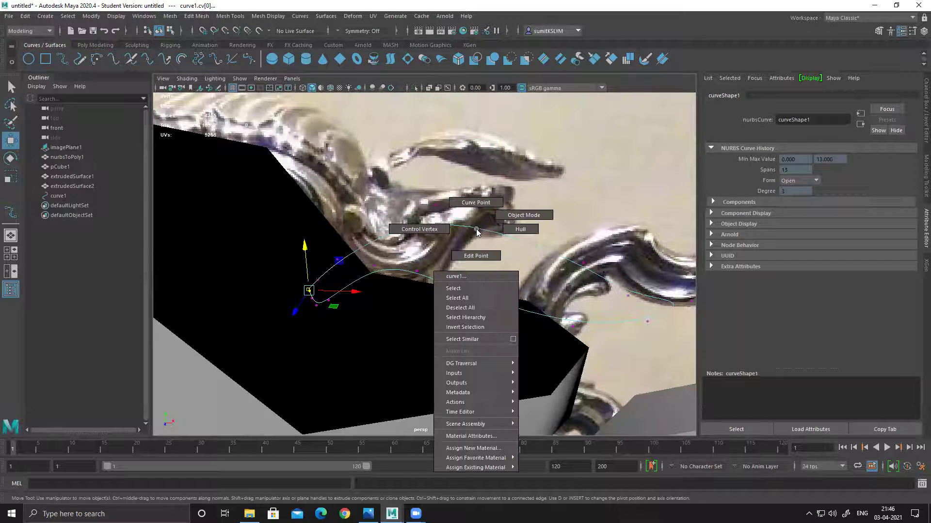
left_click(520, 216)
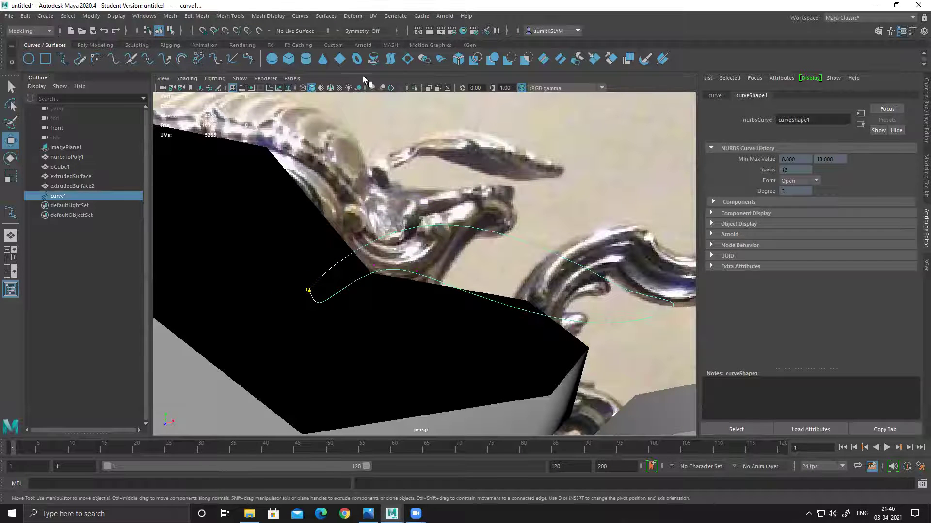
left_click(326, 16)
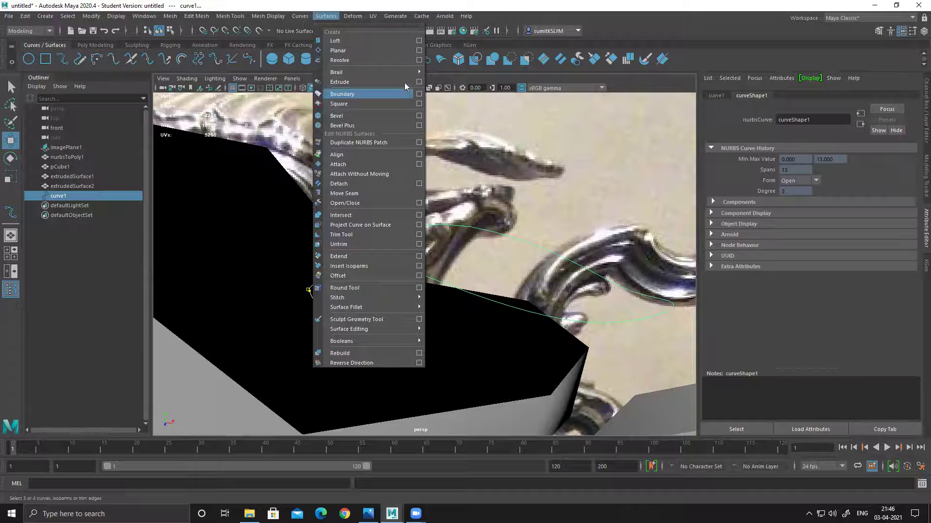
left_click(418, 81)
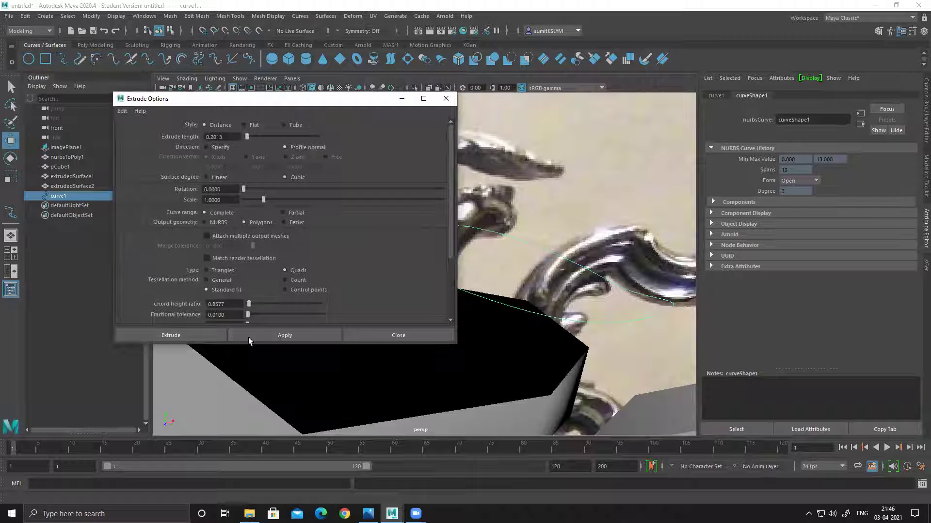
left_click(249, 336)
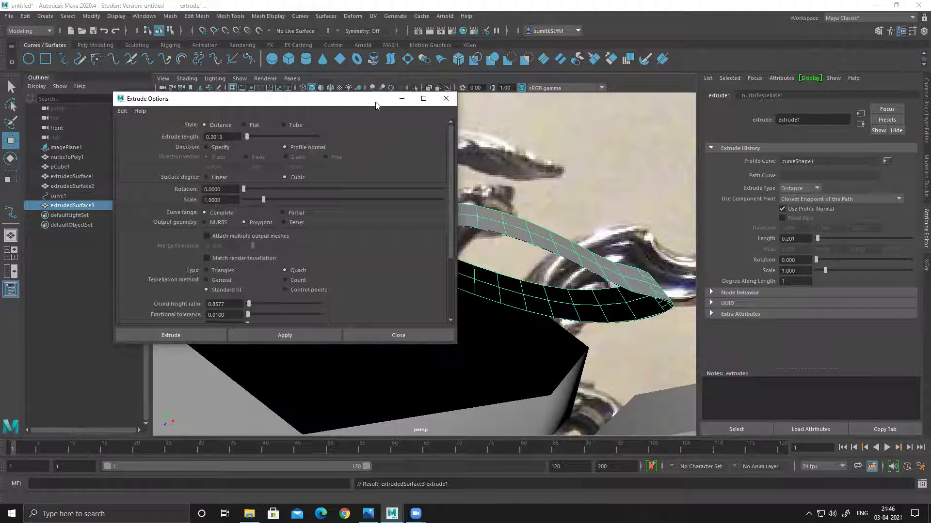
left_click(446, 98)
scroll(475, 218, "down", 3)
left_click_drag(473, 256, 471, 234, "alt")
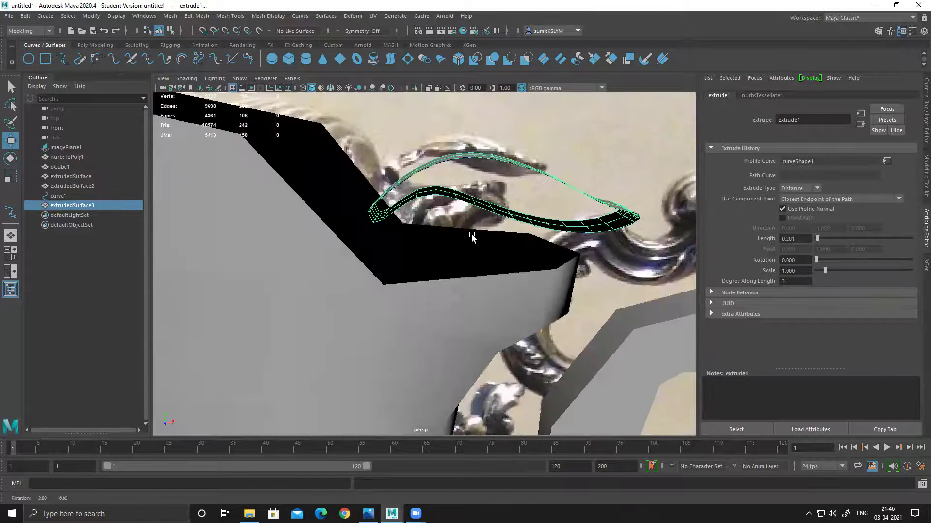
- Delete the surplus edge loops at the inner end of the extruded leaf surface
left_click_drag(427, 206, 453, 225, "alt")
scroll(452, 228, "up", 5)
right_click(439, 175)
right_click_drag(480, 154, 480, 125)
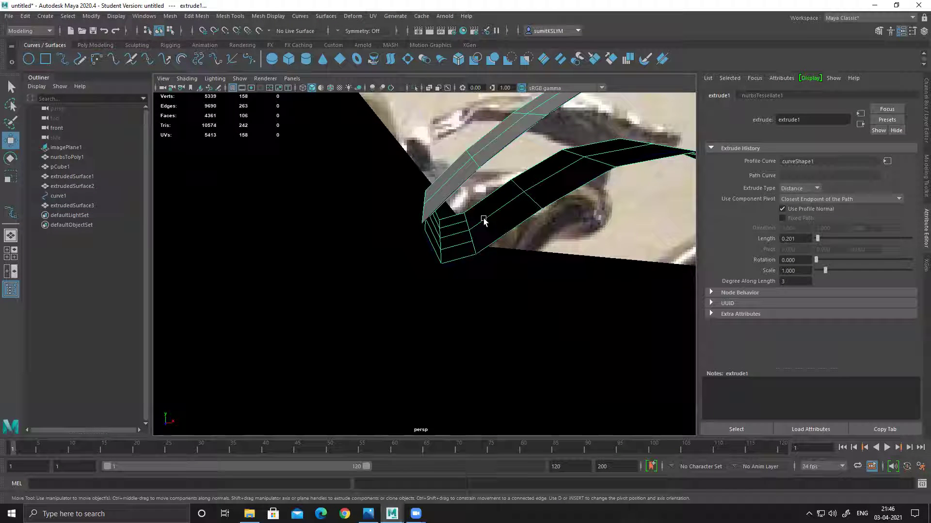
double_click(453, 237)
key("ctrl+Delete")
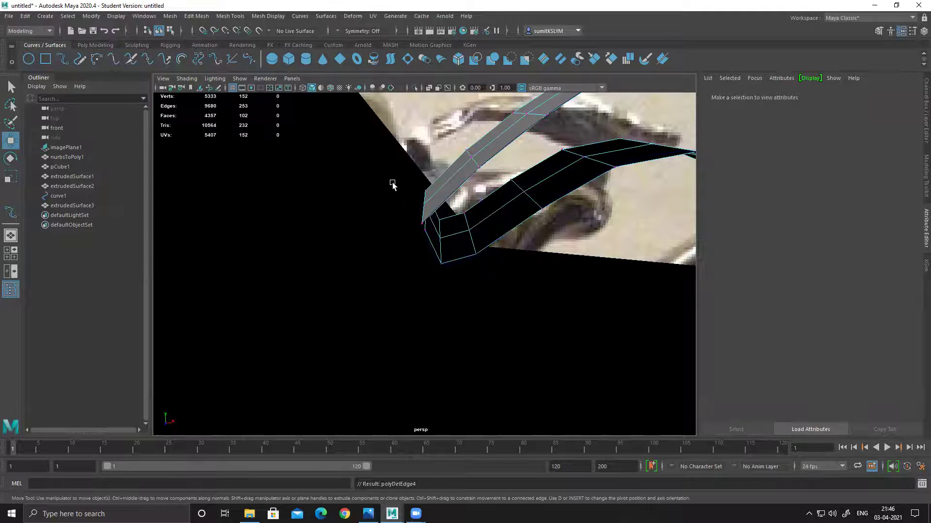
- Merge the leaf surface's overlapping end vertices with a distance threshold of 0.01
left_click_drag(401, 165, 449, 234)
right_click_drag(459, 235, 503, 122, "shift")
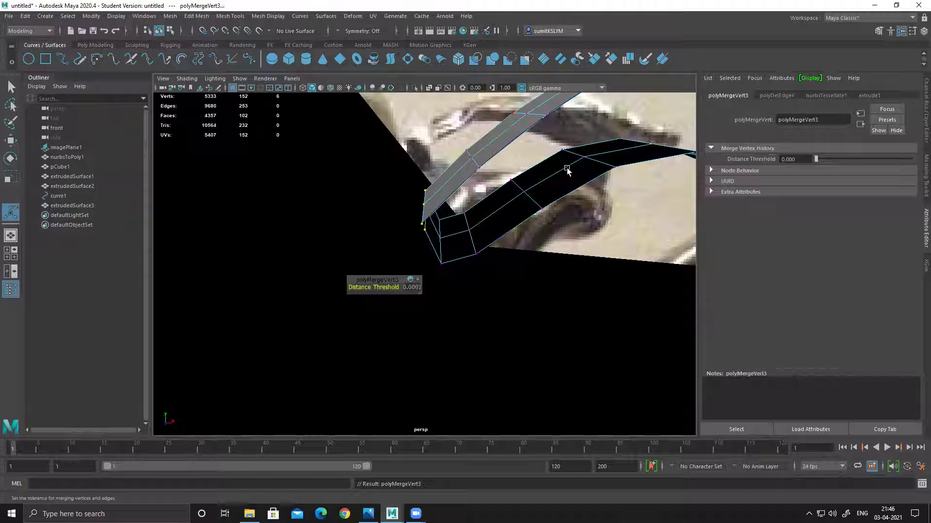
left_click(809, 161)
type("0.")
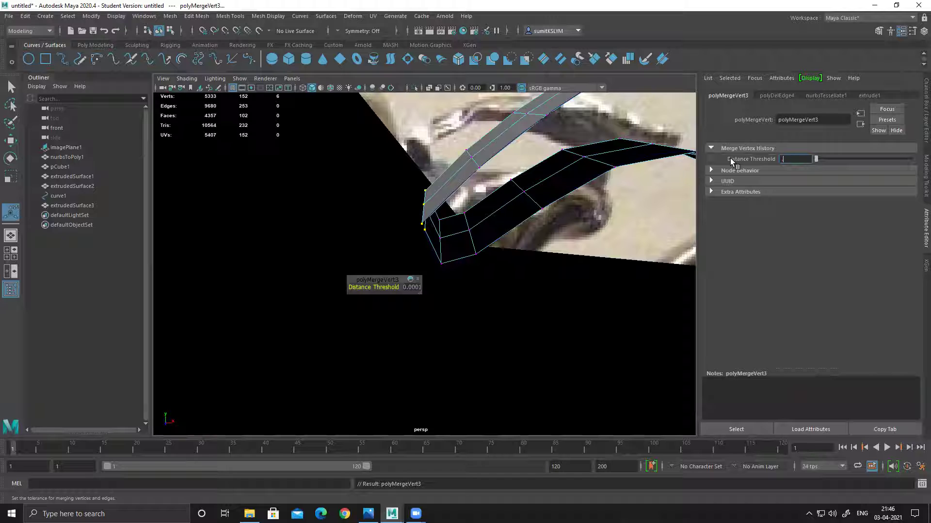
type("01")
key("Return")
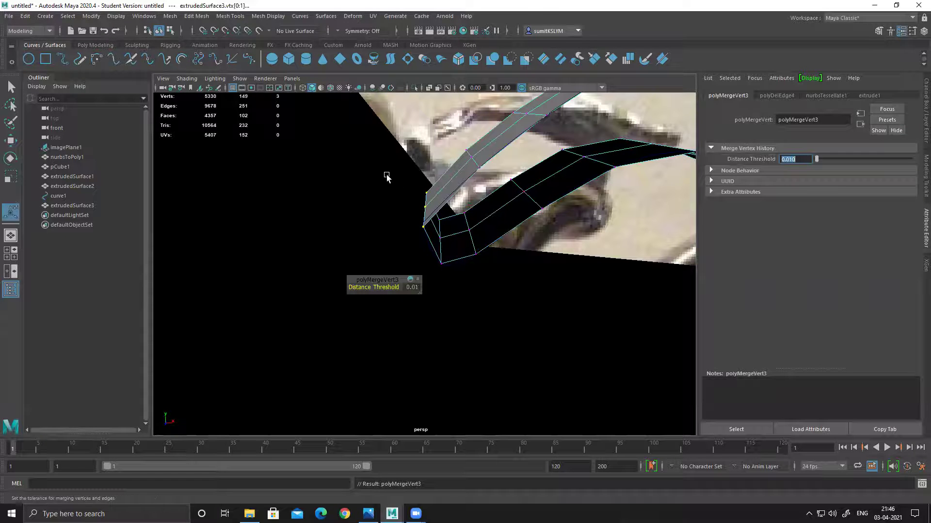
- Select both open border loops of the leaf surface and fill them with cap faces
right_click_drag(491, 225, 519, 106, "alt")
double_click(521, 177)
right_click_drag(529, 201, 520, 298, "shift")
right_click_drag(637, 309, 315, 315, "alt")
middle_click_drag(544, 307, 509, 260, "alt")
right_click_drag(459, 256, 412, 250, "alt")
left_click_drag(425, 234, 465, 307, "alt")
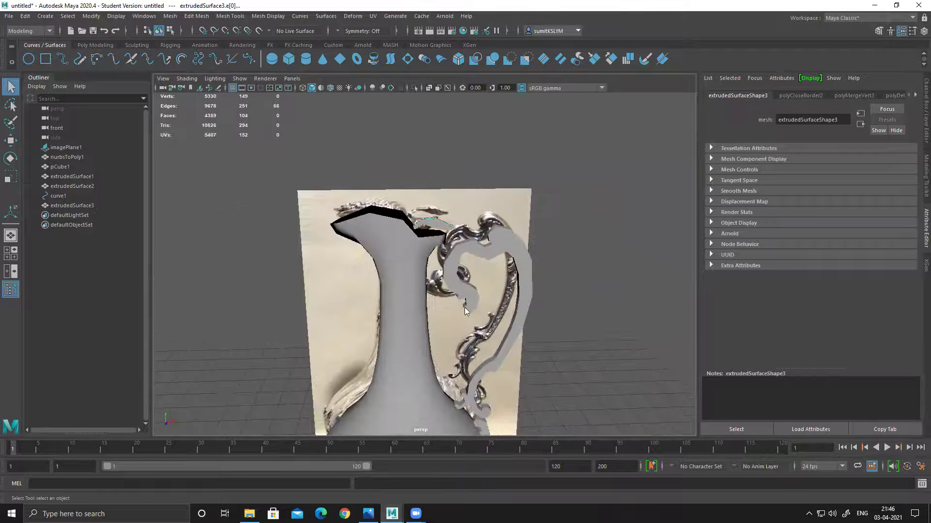
- Trace the outline of the leafy scroll joining the handle to the jug's neck with an EP curve in the front view, ending at its starting point
key("space")
key("space")
scroll(406, 291, "up", 8)
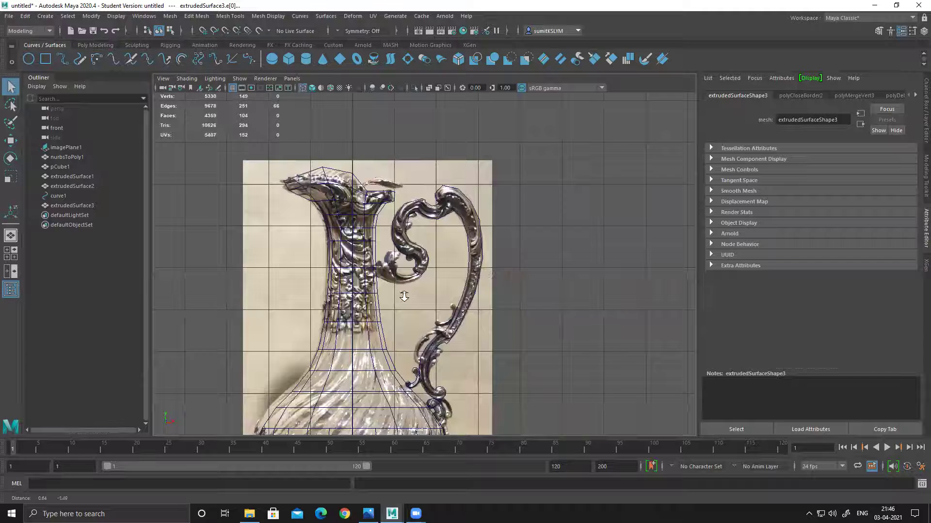
left_click(79, 59)
scroll(422, 276, "up", 2)
scroll(422, 275, "up", 2)
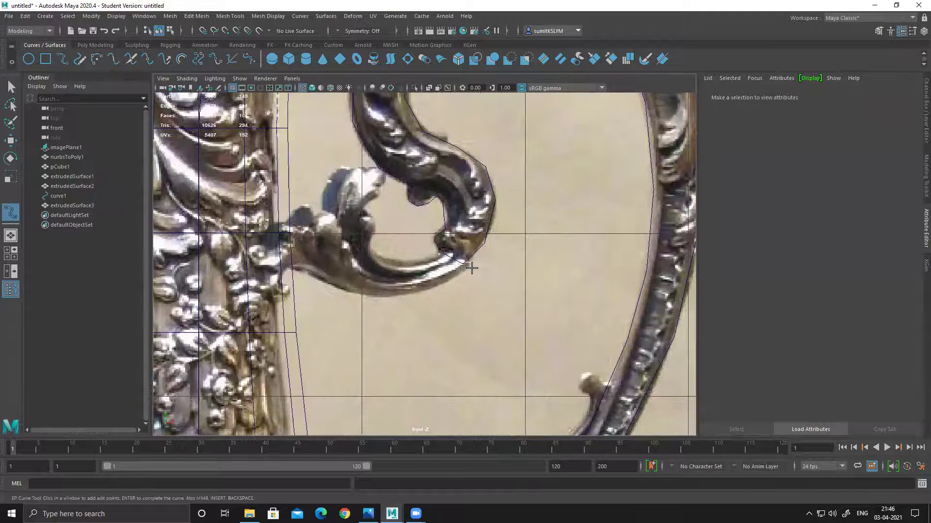
left_click(466, 261)
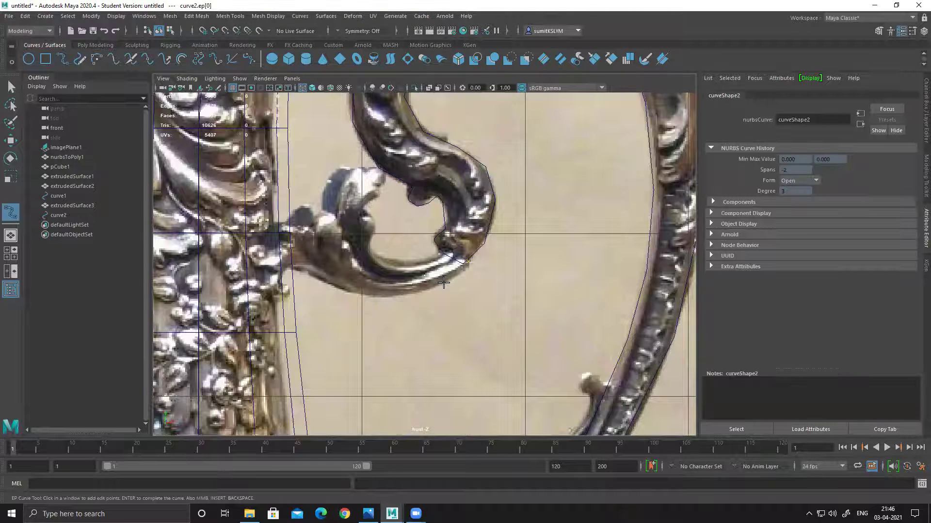
left_click(376, 295)
left_click(338, 290)
left_click(288, 267)
left_click(280, 277)
left_click(289, 290)
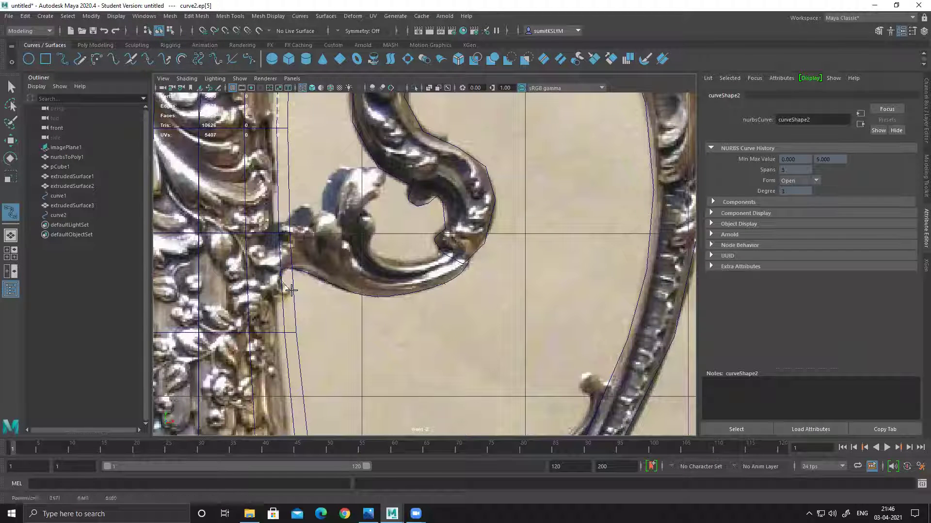
left_click(267, 292)
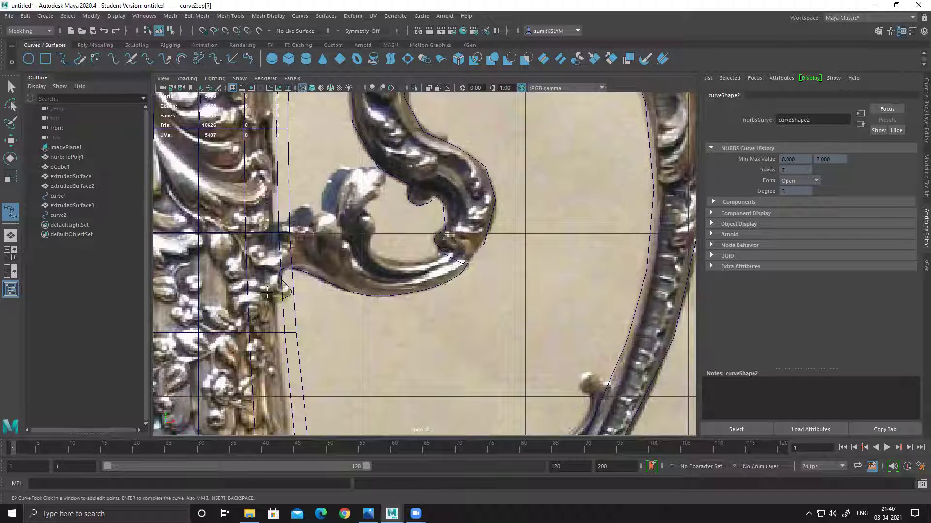
left_click(269, 278)
left_click(265, 272)
left_click(251, 265)
left_click(248, 249)
left_click(258, 244)
left_click(270, 253)
left_click(285, 235)
left_click(290, 226)
left_click(297, 214)
left_click(305, 205)
left_click(306, 205)
left_click(315, 213)
left_click(320, 210)
left_click(328, 182)
left_click(338, 171)
left_click(347, 170)
left_click(358, 169)
left_click(367, 169)
left_click(376, 168)
left_click(384, 172)
left_click(385, 180)
left_click(380, 191)
left_click(369, 200)
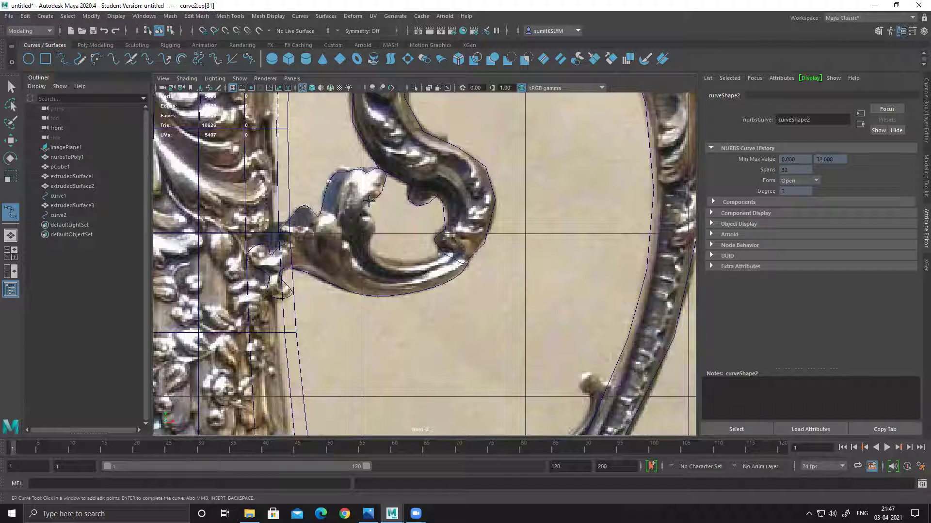
left_click(375, 225)
left_click(371, 238)
left_click(372, 249)
left_click(385, 260)
left_click(406, 261)
left_click(443, 252)
left_click(467, 262)
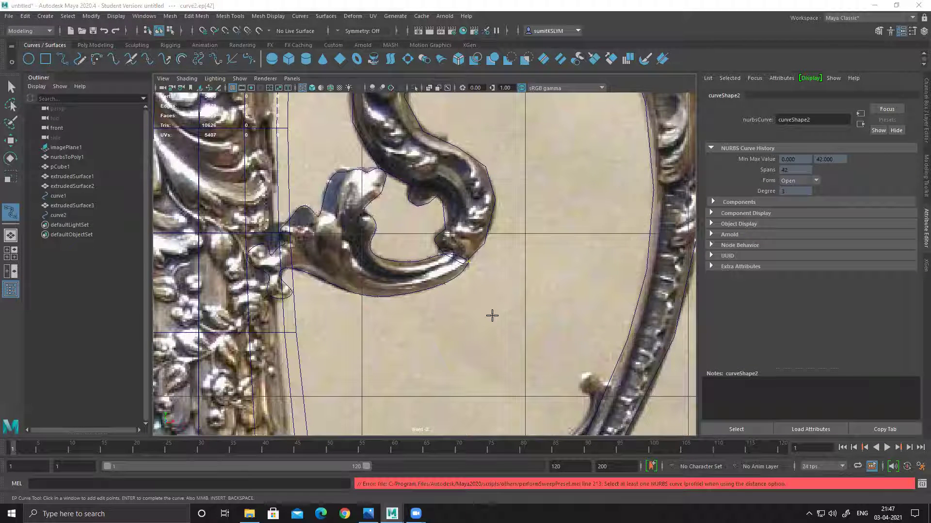
- Extrude the finished scroll curve by repeating the Distance extrusion with length 0.201, and return to the perspective view
key("q")
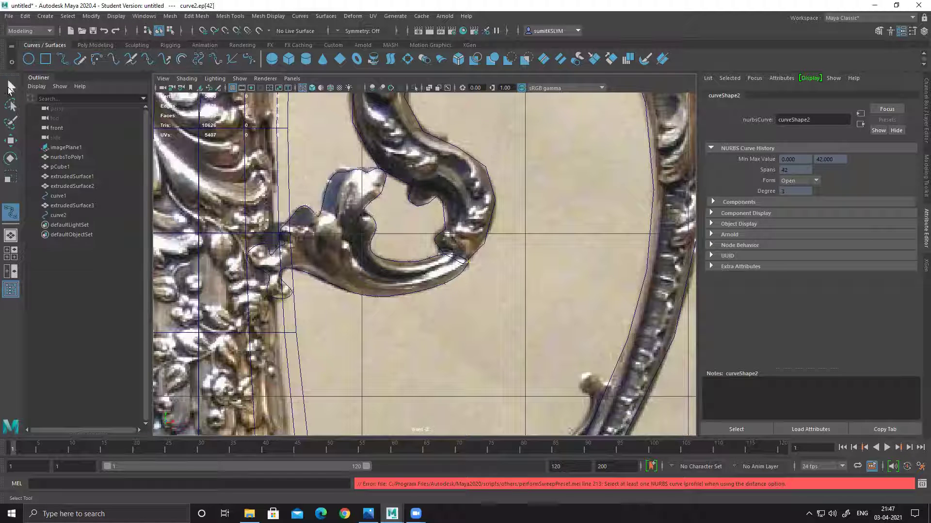
key("g")
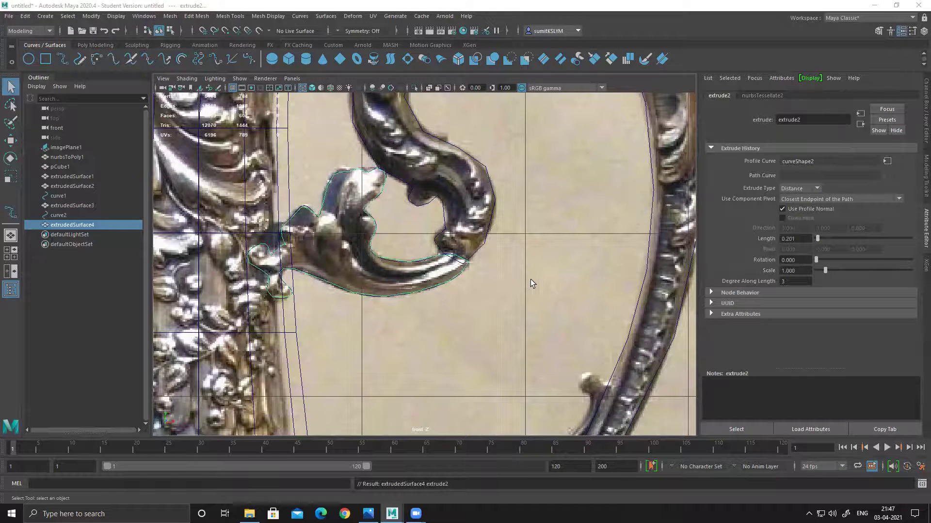
key("space")
key("space")
- Delete the surplus edge loops near the joined ends of the extruded scroll surface
left_click_drag(556, 246, 524, 241, "alt")
right_click_drag(539, 277, 669, 339, "alt")
left_click_drag(577, 315, 586, 283, "alt")
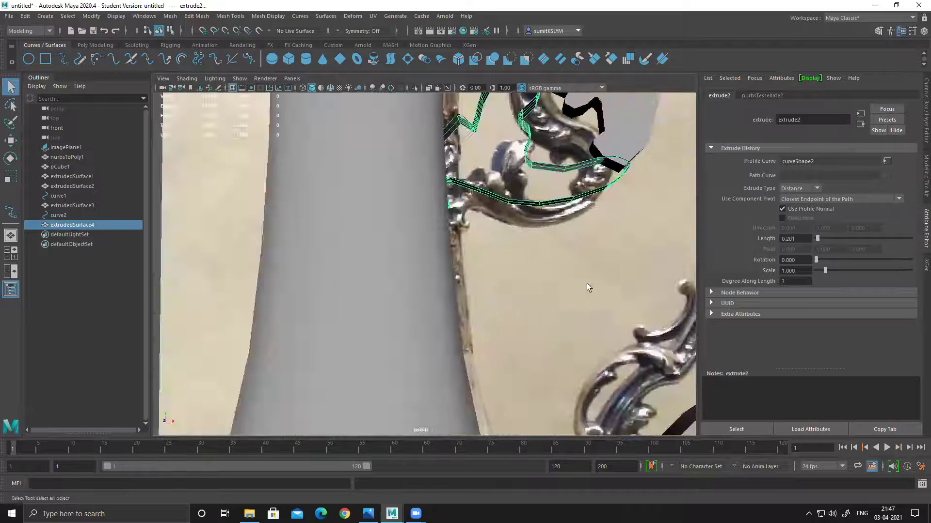
middle_click_drag(587, 283, 533, 303, "alt")
right_click_drag(532, 303, 564, 281, "alt")
left_click_drag(537, 241, 496, 232, "alt")
right_click_drag(496, 231, 471, 246, "alt")
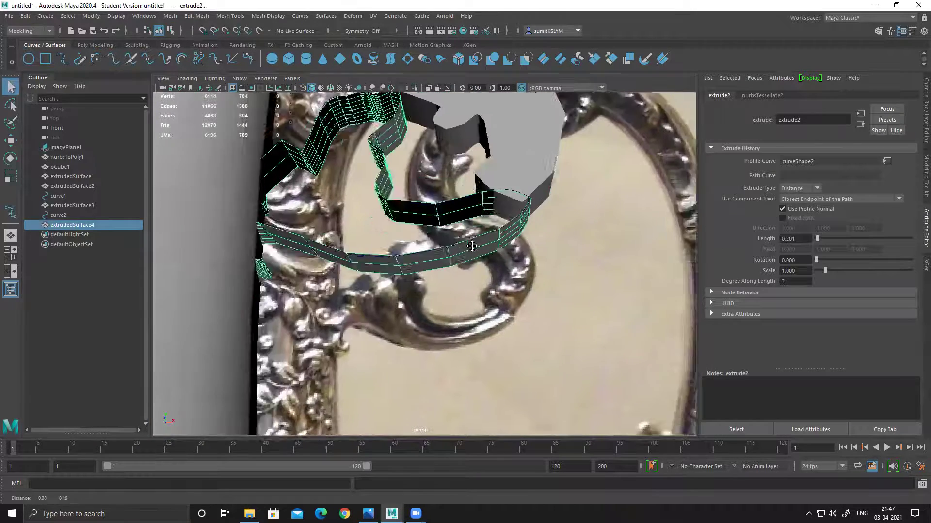
left_click_drag(472, 245, 461, 286, "alt")
right_click_drag(461, 287, 484, 165, "alt")
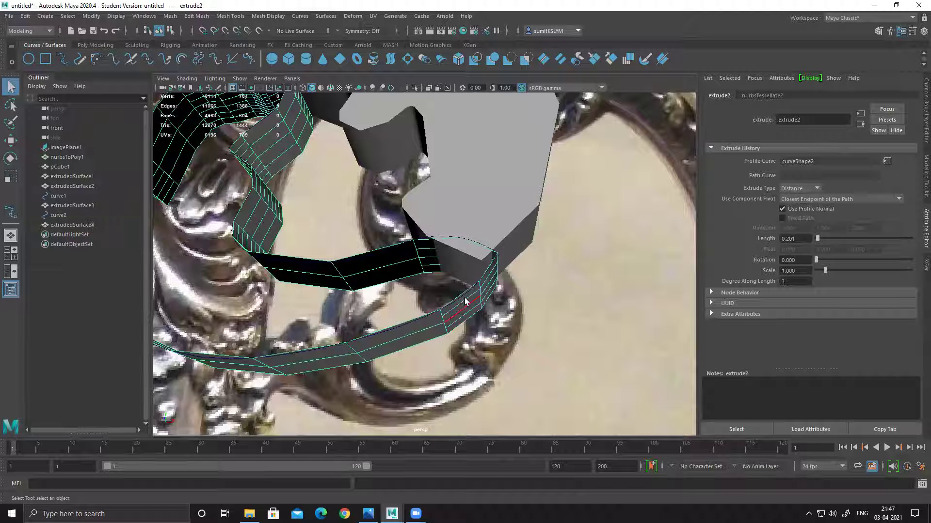
left_click(466, 315)
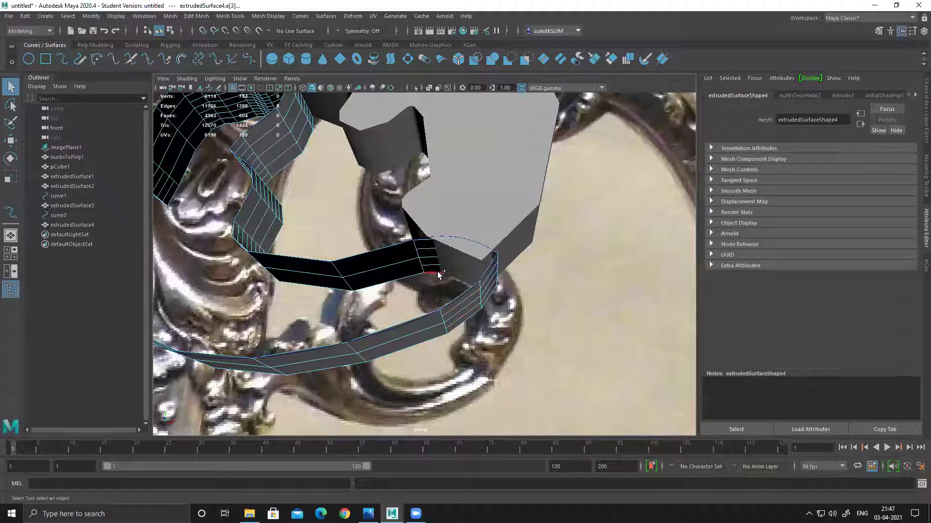
- Merge the overlapping vertices where the two ends of the scroll surface meet
right_click(448, 252, "shift")
right_click_drag(400, 278, 401, 280, "shift")
mouse_move(461, 307)
left_mouse_down("alt")
mouse_move(440, 303)
mouse_move(456, 309)
left_mouse_up("alt")
middle_click_drag(426, 302, 428, 281, "alt")
left_click_drag(427, 282, 368, 277, "alt")
- Select the open border loops of the scroll surface and fill them with cap faces
scroll(288, 305, "up", 5)
scroll(354, 296, "down", 9)
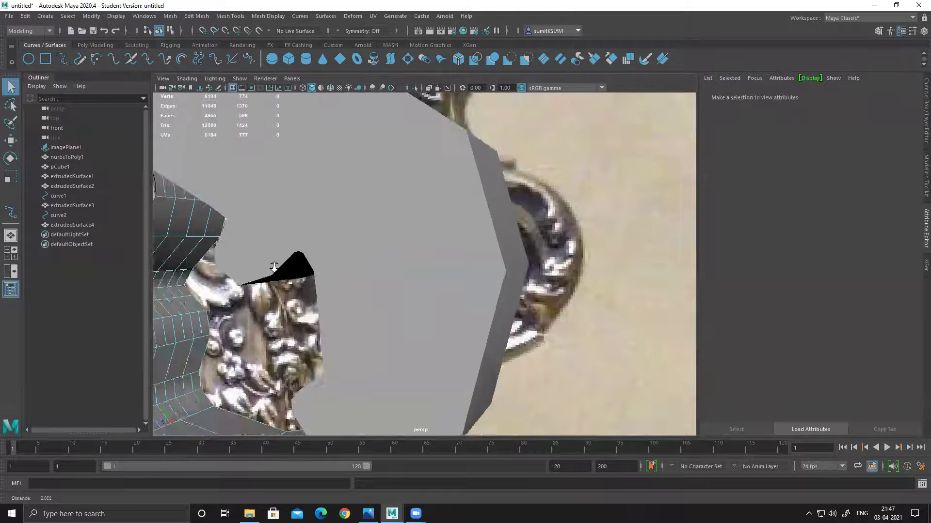
scroll(325, 253, "up", 3)
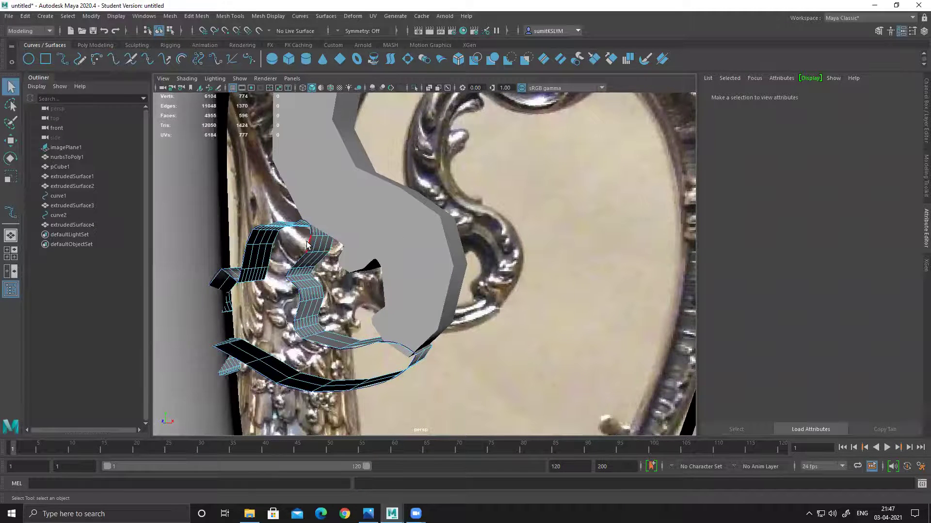
left_click(306, 245)
double_click(290, 367, "shift")
right_click_drag(314, 293, 295, 419, "shift")
left_click_drag(310, 407, 350, 320, "alt")
- Delete the leftover construction curves curve1 and curve2 from the scene
left_click(58, 196)
left_click(59, 215, "ctrl")
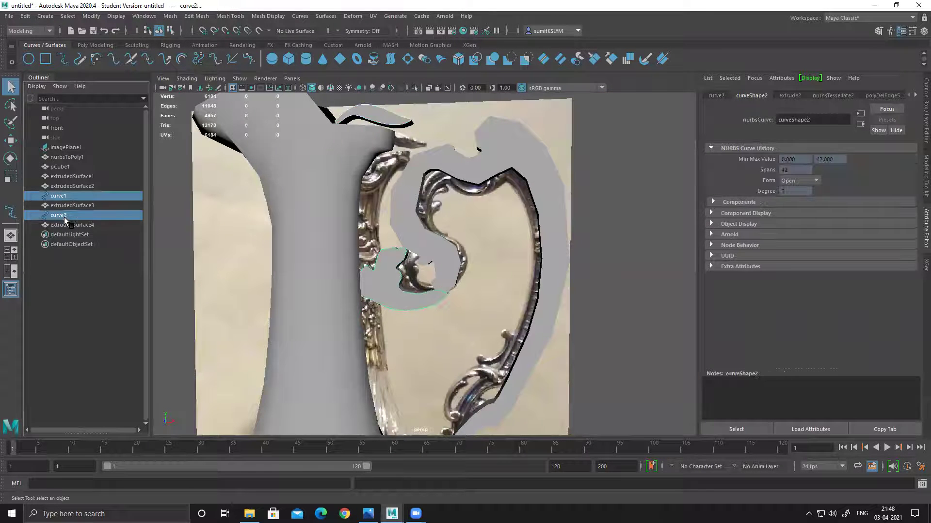
key("Delete")
left_click_drag(575, 297, 541, 291, "alt")
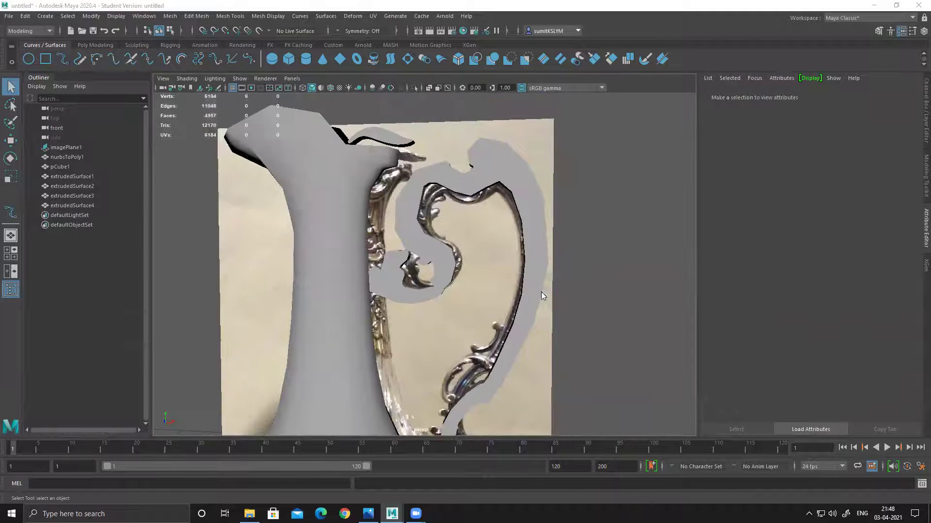
- Save the scene as vase.ma in the D:\Online_class\Mentorship2020 folder
key("ctrl+s")
left_click(127, 145)
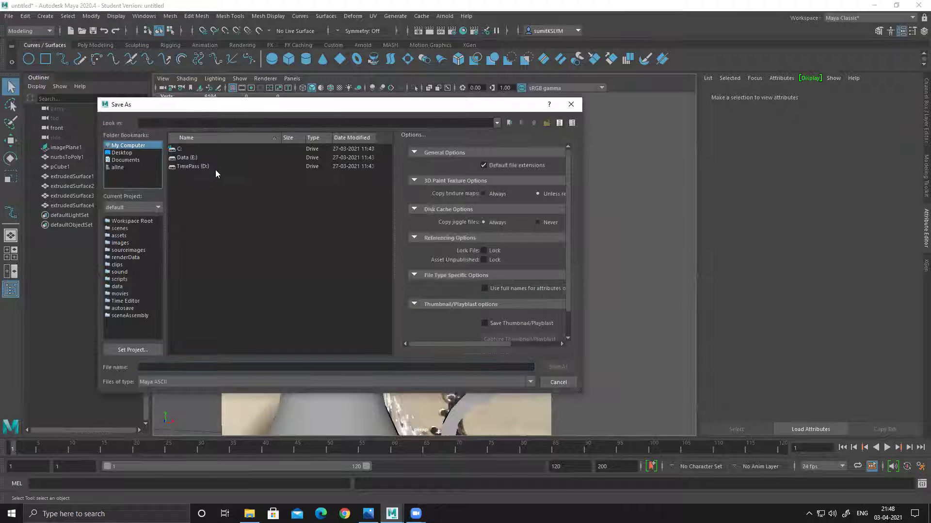
double_click(191, 166)
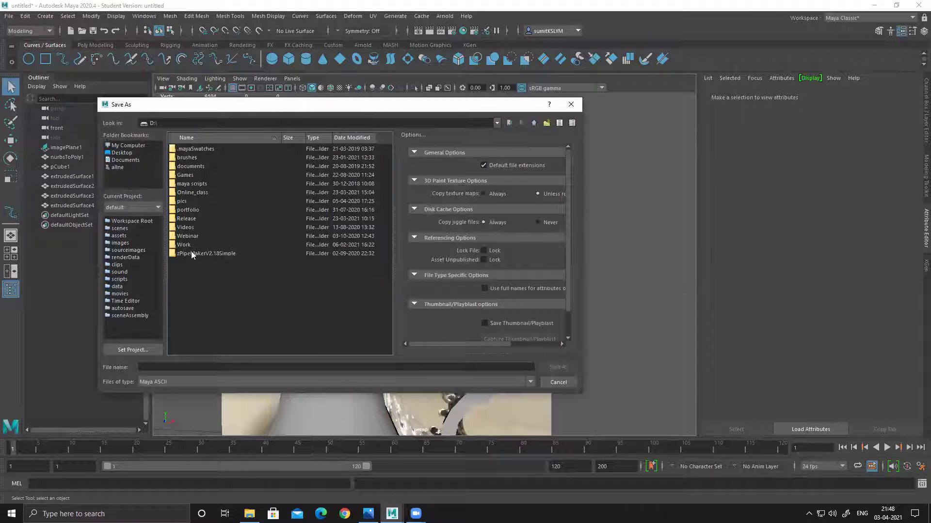
double_click(190, 192)
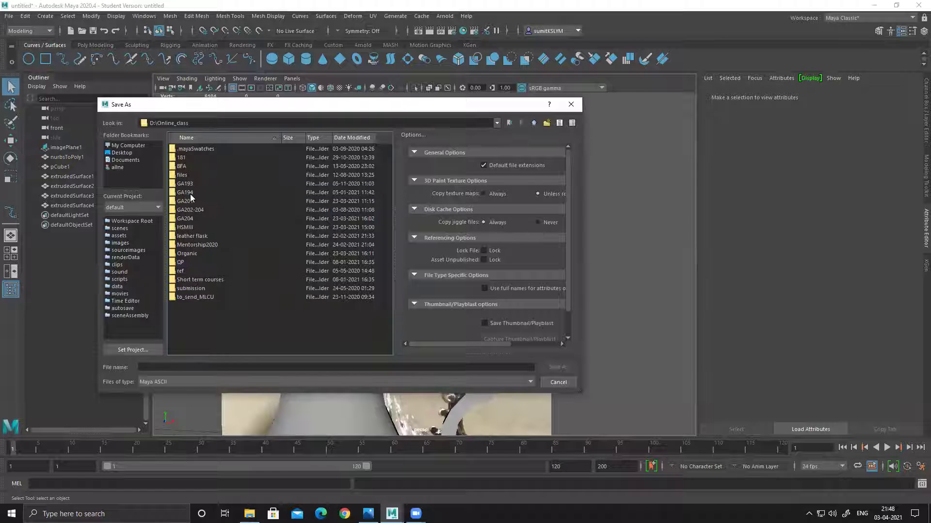
double_click(196, 246)
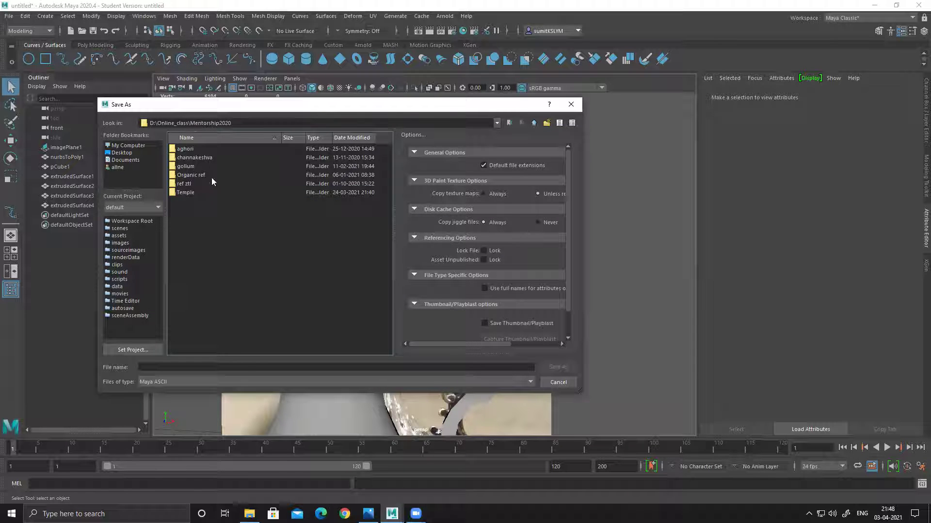
left_click(348, 368)
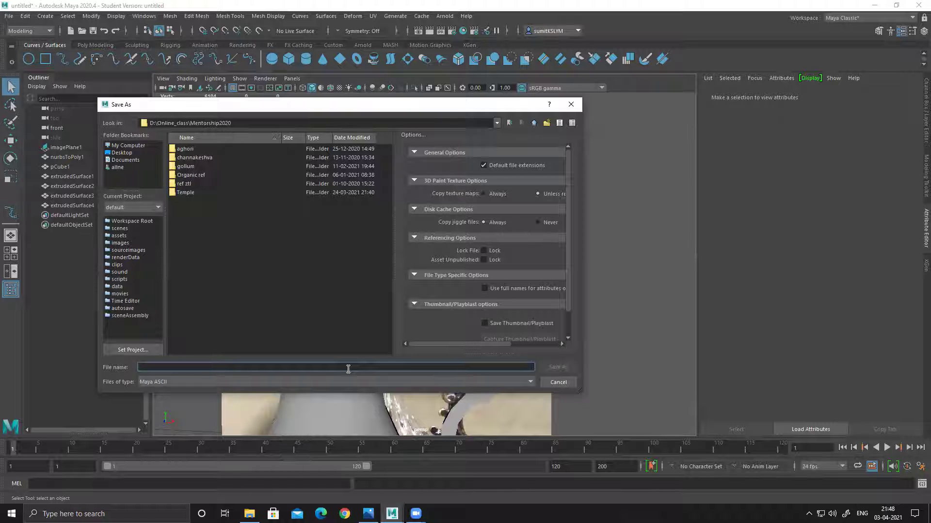
type("v")
key("Return")
left_click(441, 265)
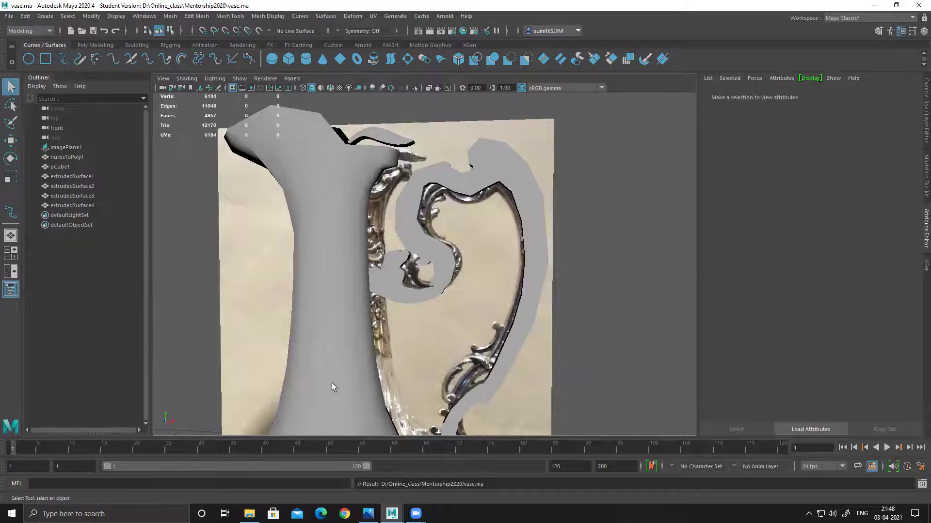
- In the front view, trace the small double-curled scroll on the inner side of the lower handle with an EP curve
key("space")
key("space")
middle_click_drag(423, 320, 419, 343, "alt")
right_click_drag(418, 343, 410, 303, "alt")
middle_click_drag(409, 303, 393, 252, "alt")
right_click_drag(393, 252, 602, 430, "alt")
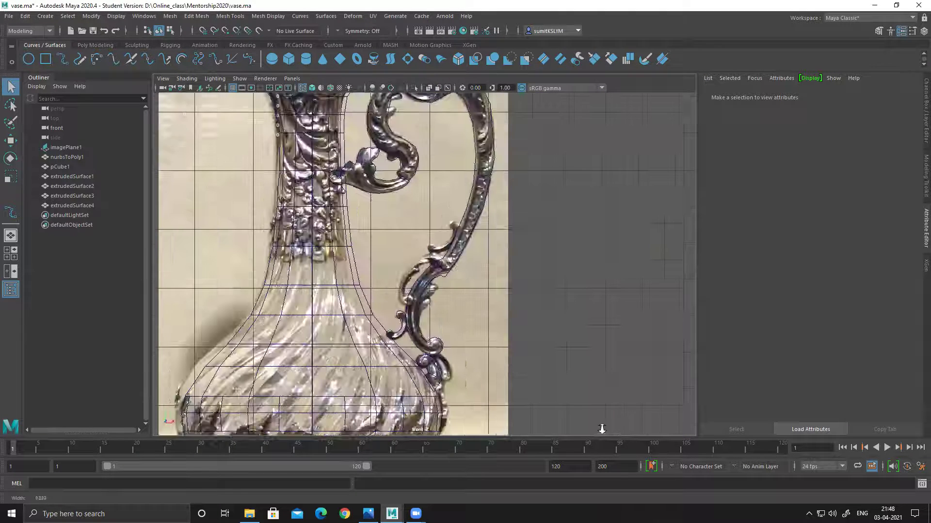
right_click_drag(469, 302, 473, 206, "alt")
middle_click_drag(476, 394, 433, 333, "alt")
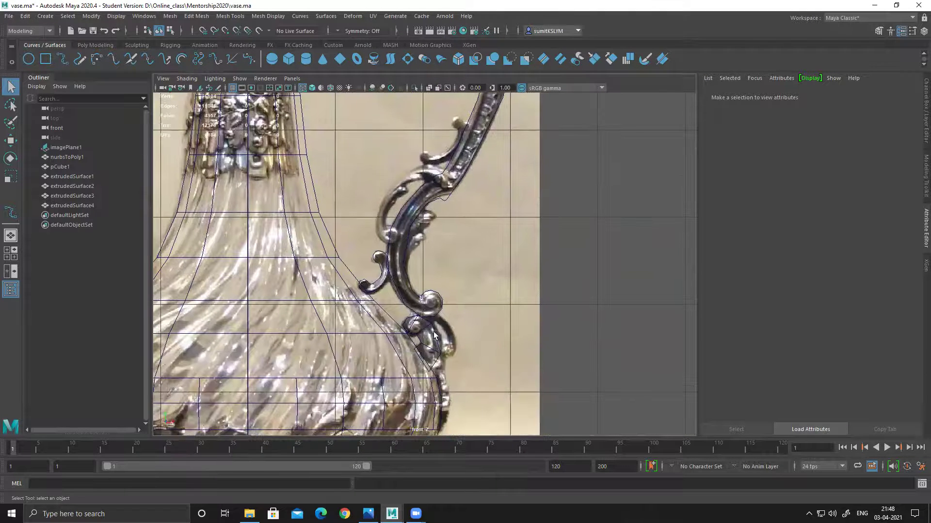
middle_click_drag(460, 282, 437, 281, "alt")
left_click(63, 60)
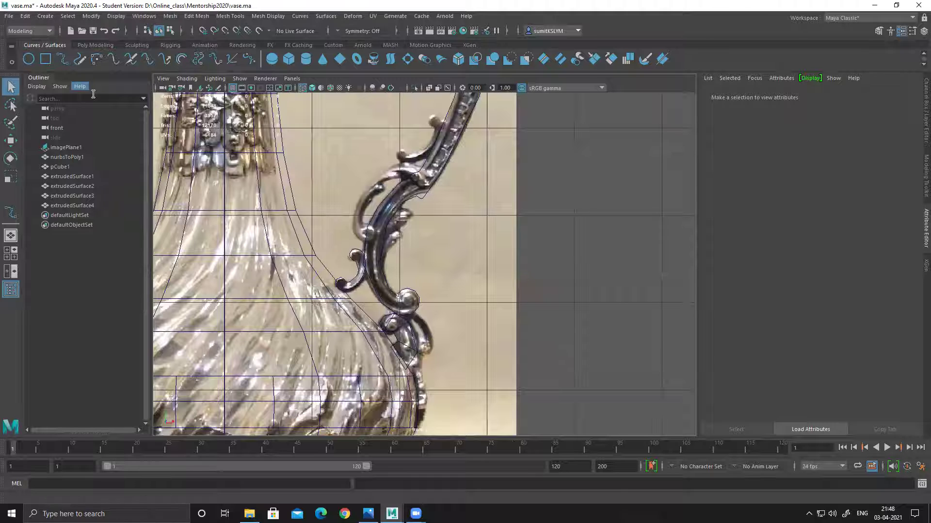
scroll(418, 143, "up", 2)
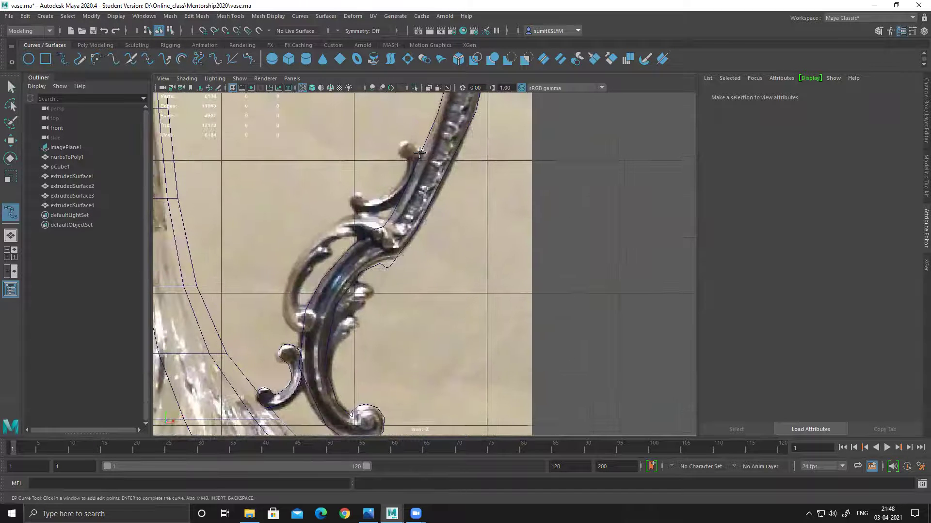
left_click(413, 146)
left_click(412, 145)
left_click(405, 143)
left_click(398, 151)
left_click(408, 159)
left_click(404, 176)
left_click(396, 188)
left_click(383, 198)
left_click(365, 202)
left_click(361, 194)
left_click(356, 191)
left_click(351, 197)
left_click(353, 210)
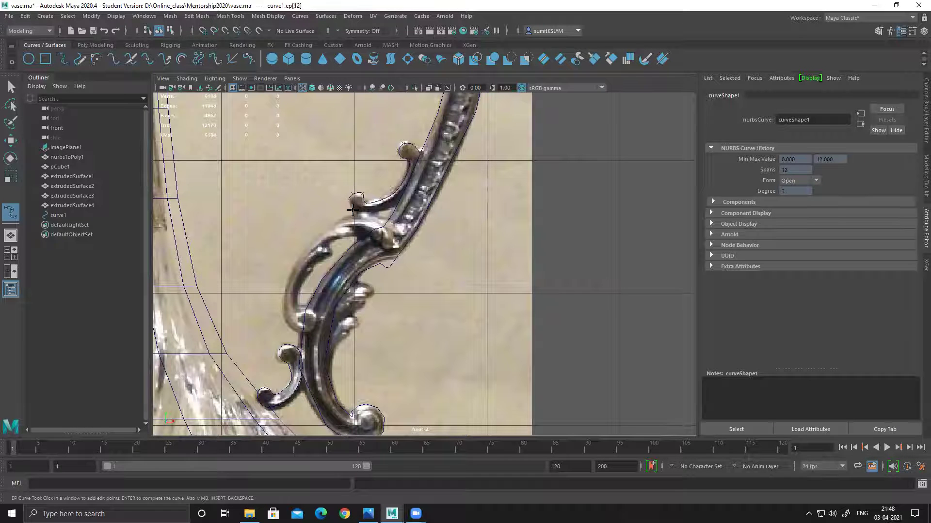
left_click(390, 209)
left_click(403, 203)
left_click(420, 166)
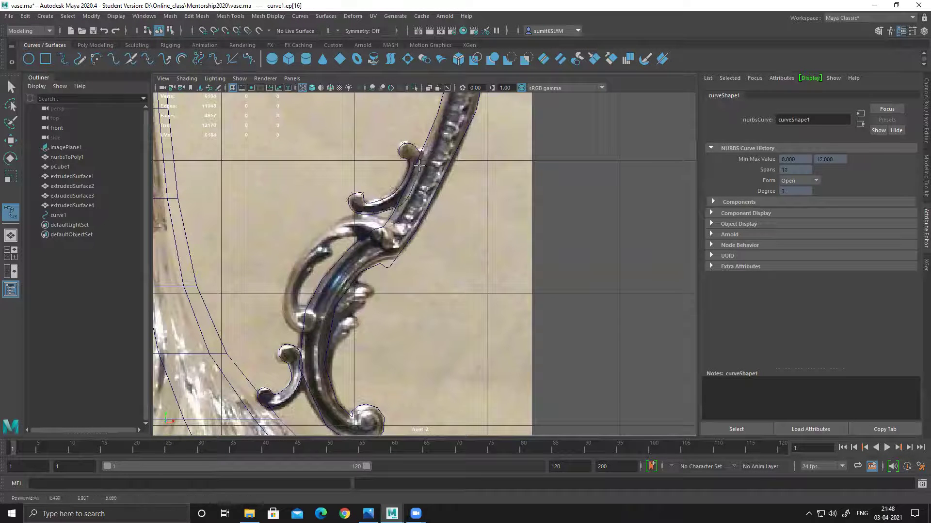
left_click(419, 152)
- Finish the small scroll's curve and extrude it by distance into a polygon surface with length 0.201
scroll(425, 202, "up", 5)
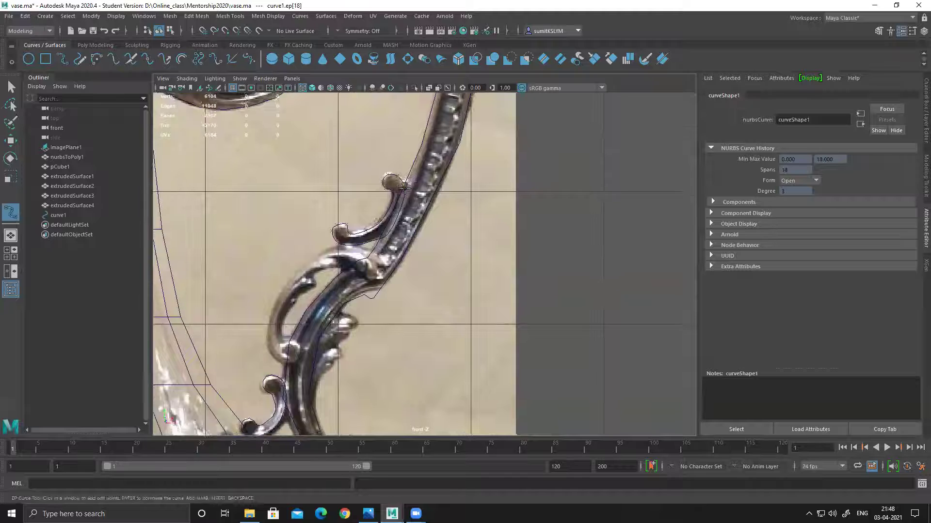
scroll(425, 202, "up", 1)
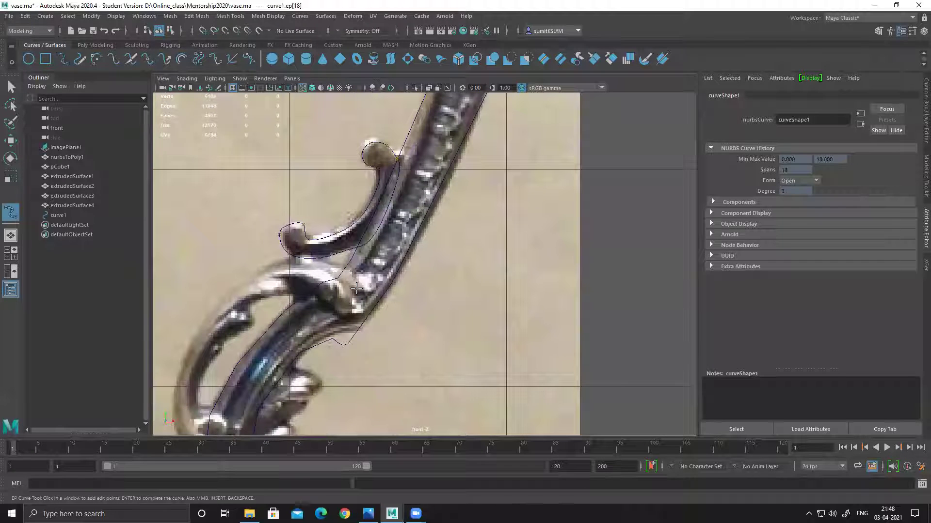
middle_click_drag(346, 320, 382, 234, "alt")
key("ctrl+z")
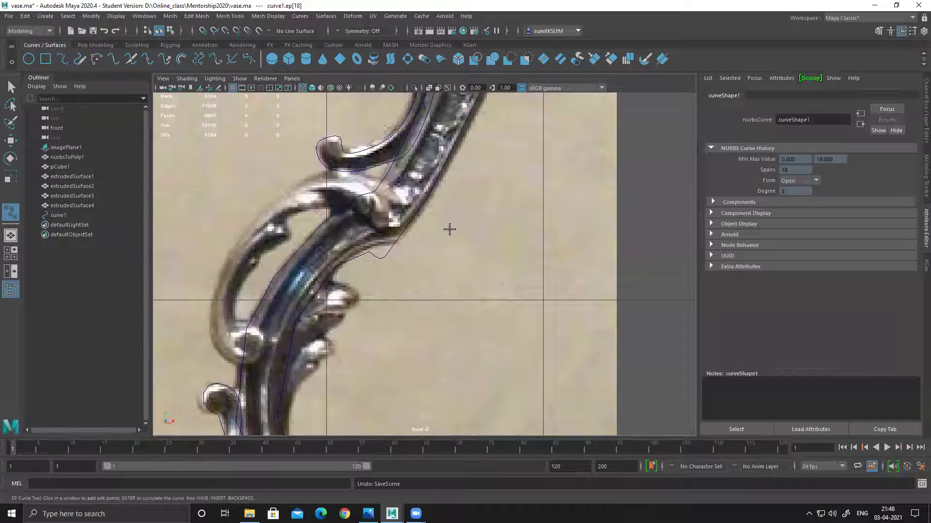
middle_click_drag(435, 172, 415, 268, "alt")
left_click(11, 87)
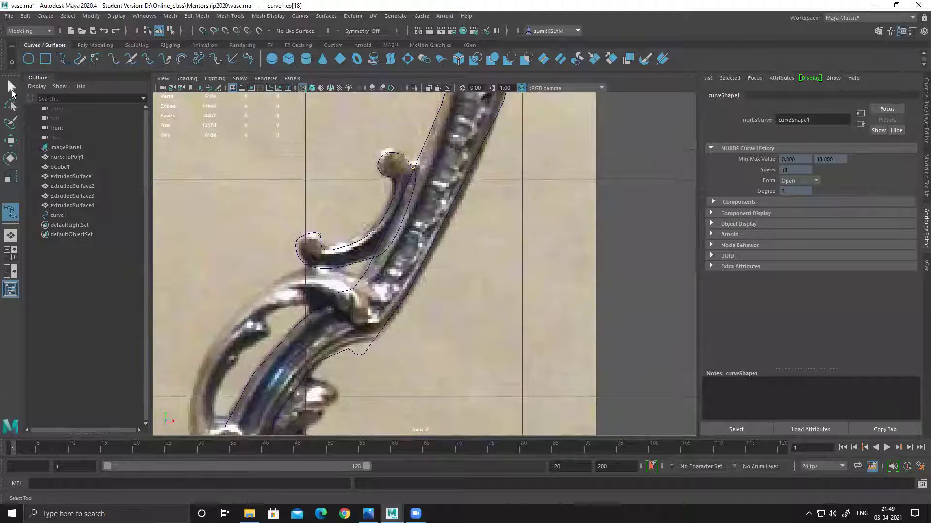
key("g")
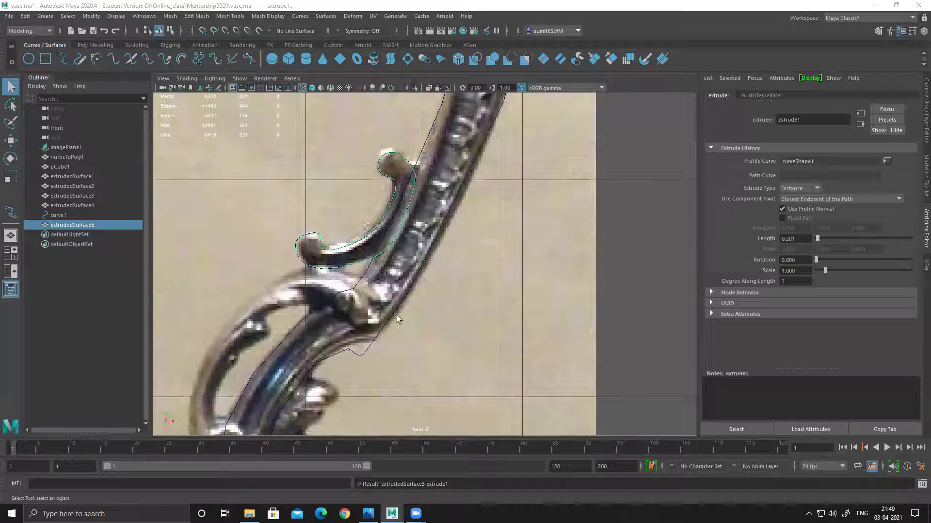
- Trace the large C-shaped scroll beside the lower handle, including its inner leaf notches, as a closed EP curve outline
middle_click_drag(398, 318, 417, 284, "alt")
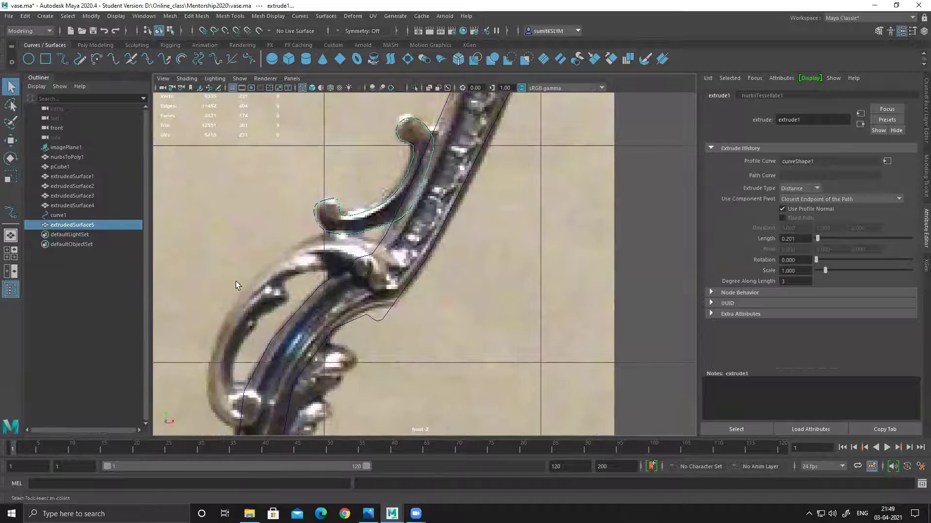
left_click(62, 59)
middle_click_drag(408, 294, 422, 273, "alt")
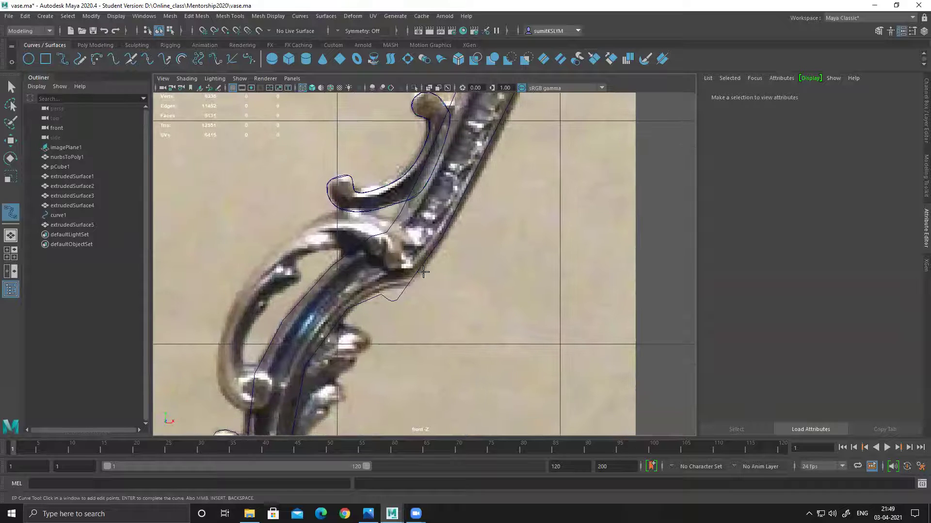
left_click(410, 264)
left_click(405, 246)
left_click(416, 247)
left_click(407, 232)
left_click(392, 223)
left_click(367, 214)
left_click(336, 209)
left_click(296, 232)
left_click(257, 263)
left_click(224, 320)
left_click(217, 364)
left_click(221, 395)
left_click(233, 407)
left_click(259, 411)
left_click(244, 369)
left_click(242, 345)
left_click(255, 316)
left_click(266, 291)
left_click(284, 286)
left_click(301, 277)
left_click(287, 268)
left_click(303, 253)
left_click(328, 250)
left_click(348, 247)
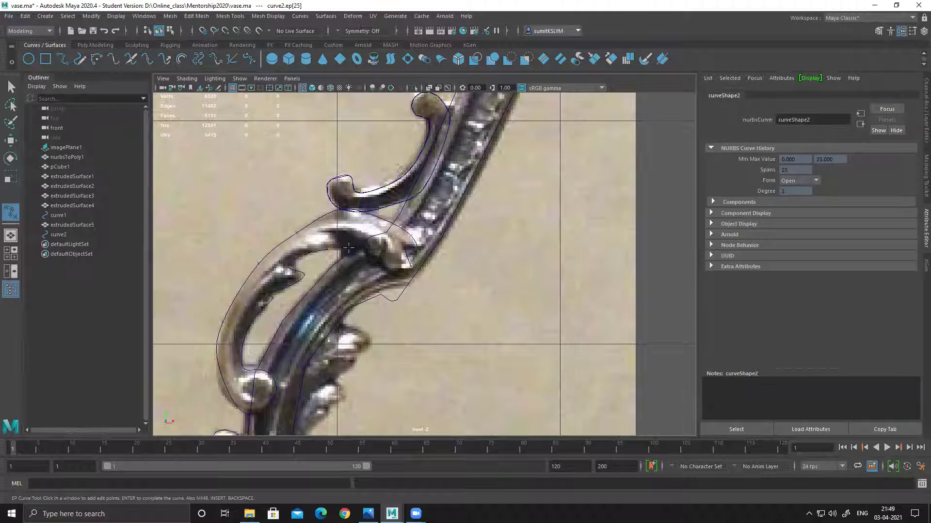
left_click(349, 237)
left_click(357, 248)
left_click(363, 251)
left_click(375, 255)
left_click(385, 240)
left_click(387, 261)
left_click(394, 266)
left_click(398, 273)
left_click(411, 266)
- Finish the C-shaped scroll's curve and extrude it by distance into a surface with length 0.201
middle_click_drag(398, 334, 398, 321, "alt")
left_click(11, 88)
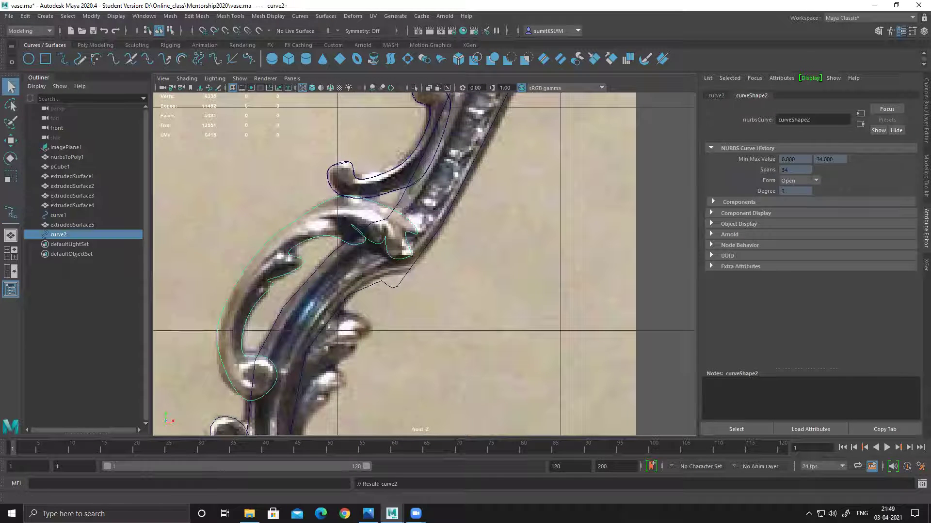
key("g")
- Trace the leaf lobes on the outer side of the lower handle with an EP curve that closes back along the handle
middle_click_drag(373, 279, 377, 169, "alt")
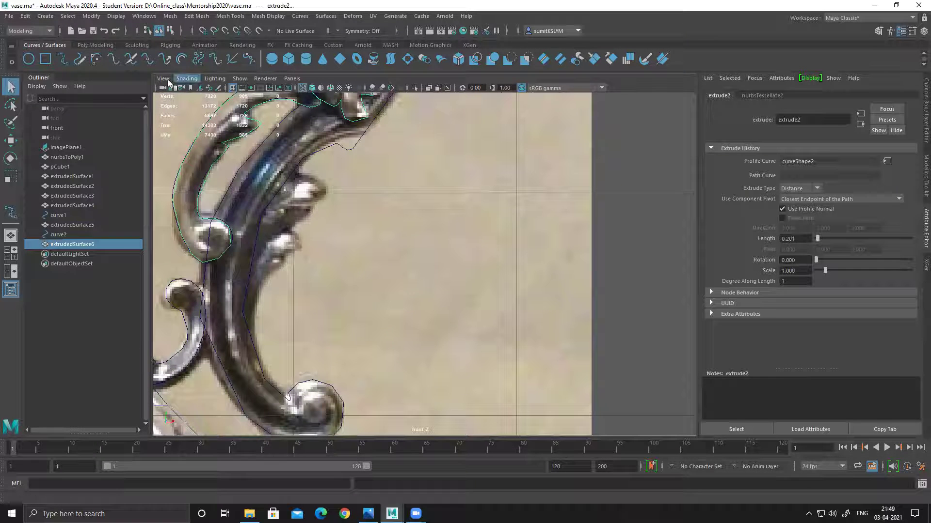
left_click(64, 61)
left_click(294, 174)
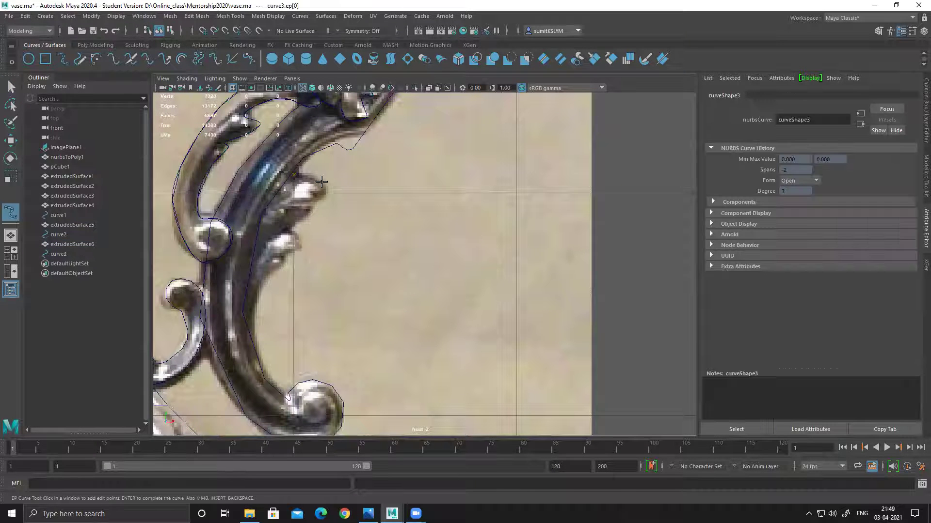
left_click(310, 207)
left_click(284, 233)
left_click(292, 234)
left_click(300, 243)
left_click(293, 253)
left_click(245, 325)
left_click(238, 258)
left_click(254, 208)
left_click(278, 183)
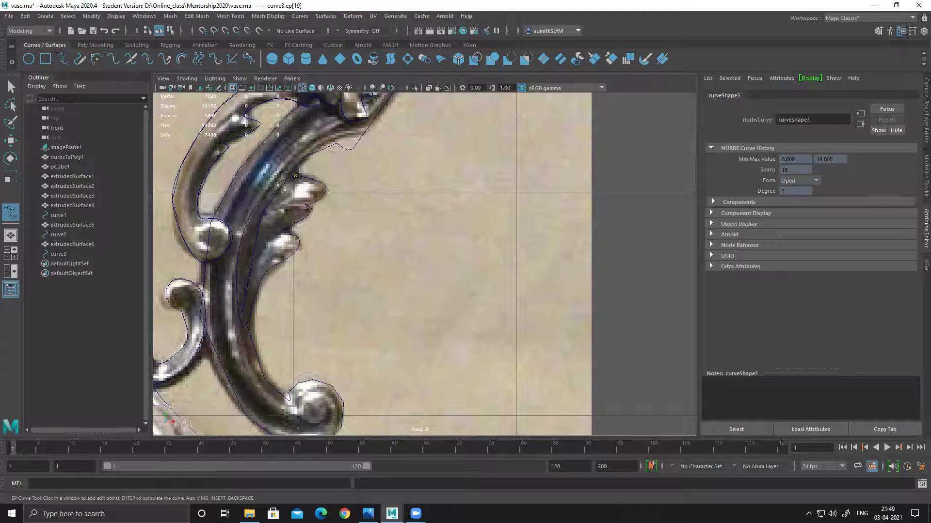
- Finish the leaf-lobe curve and extrude it by distance into a surface with length 0.201
left_click(11, 87)
key("g")
middle_click_drag(343, 355, 337, 210, "alt")
- Trace the hooked scroll at the handle's base, outside the jug body, with an EP curve
left_click(63, 61)
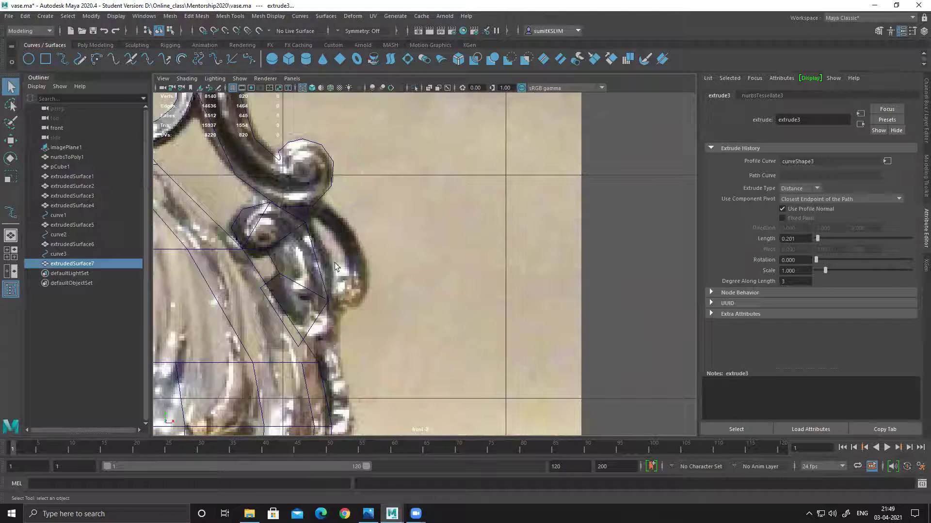
middle_click_drag(333, 260, 322, 231, "alt")
left_click(311, 174)
left_click(339, 197)
left_click(352, 223)
left_click(356, 258)
left_click(331, 287)
left_click(307, 280)
left_click(307, 262)
left_click(323, 244)
left_click(334, 243)
left_click(334, 231)
left_click(329, 221)
left_click(321, 210)
left_click(292, 185)
left_click(266, 161)
left_click(280, 160)
left_click(307, 168)
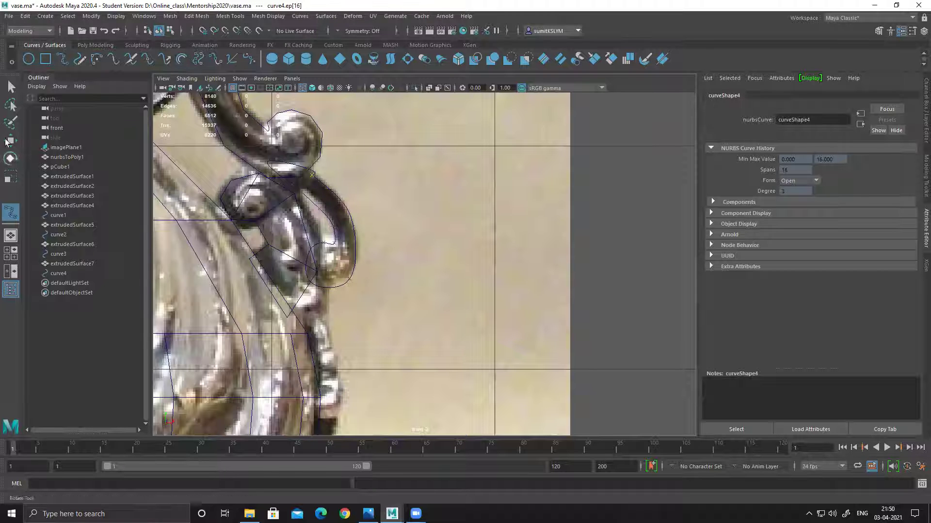
- Finish the hooked base scroll's curve and extrude it by distance into a surface with length 0.201
left_click(11, 89)
key("g")
middle_click_drag(348, 315, 334, 218, "alt")
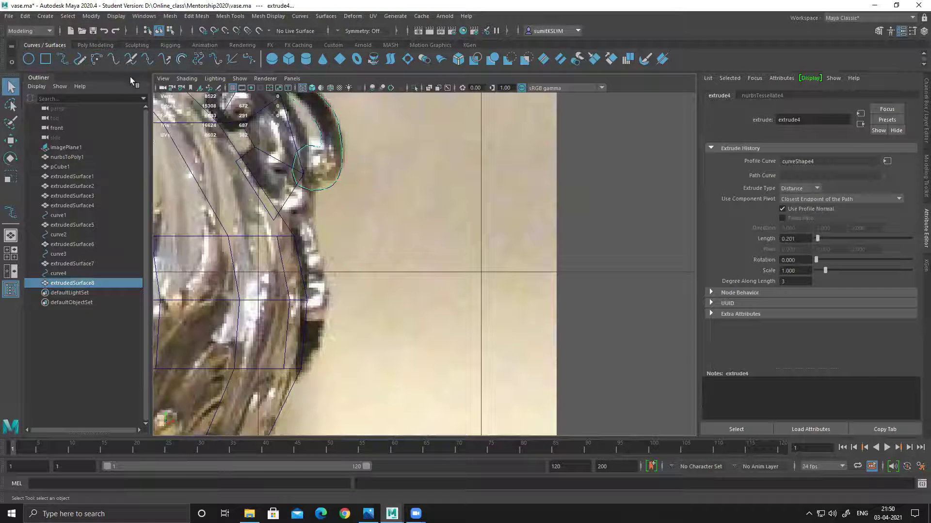
- Trace the long beaded ornament running down the jug body below the hooked scroll as a closed EP curve outline
left_click(63, 60)
left_click(311, 183)
left_click(304, 213)
left_click(317, 237)
left_click(328, 265)
left_click(329, 291)
left_click(327, 318)
left_click(318, 350)
left_click(306, 371)
left_click(299, 381)
left_click(296, 338)
left_click(298, 311)
left_click(295, 281)
left_click(290, 254)
left_click(285, 230)
left_click(280, 200)
left_click(287, 189)
left_click(295, 174)
left_click(305, 167)
left_click(312, 182)
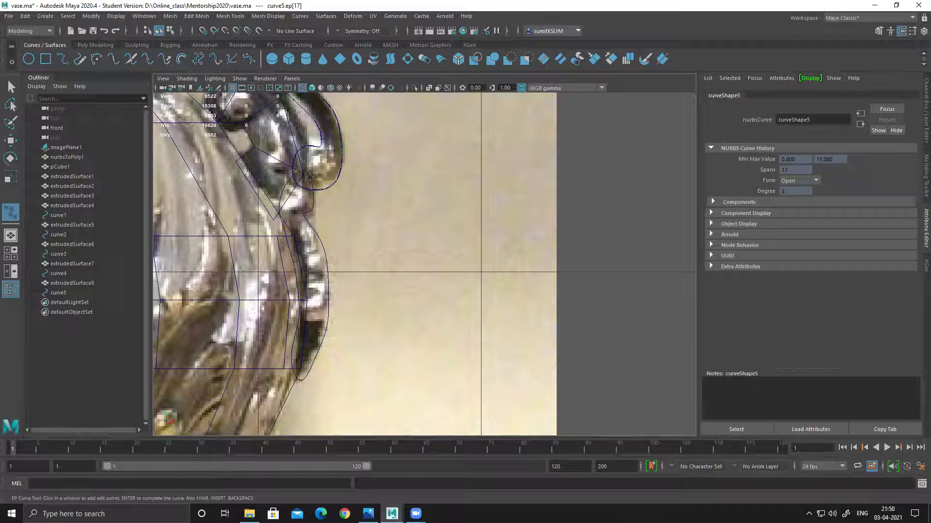
- Finish the beaded ornament's curve and extrude it by distance into a surface with length 0.201
key("Return")
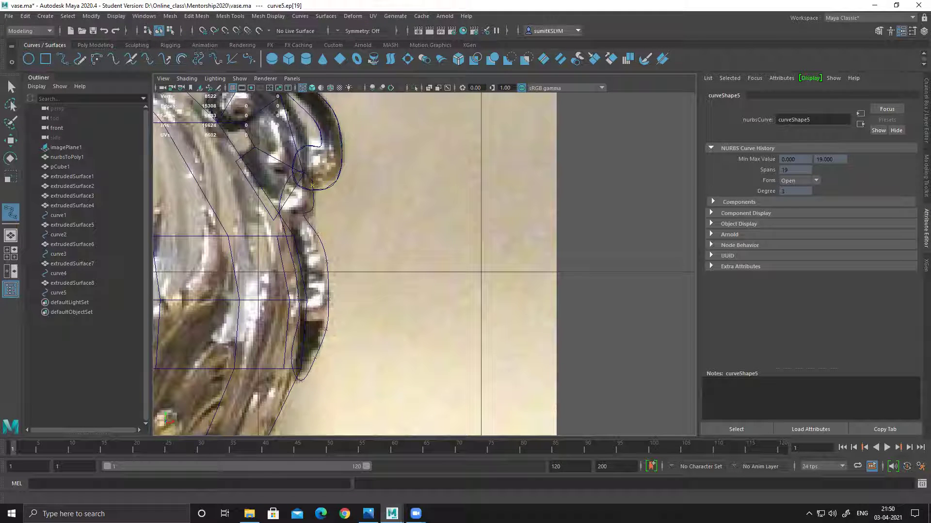
left_click(10, 86)
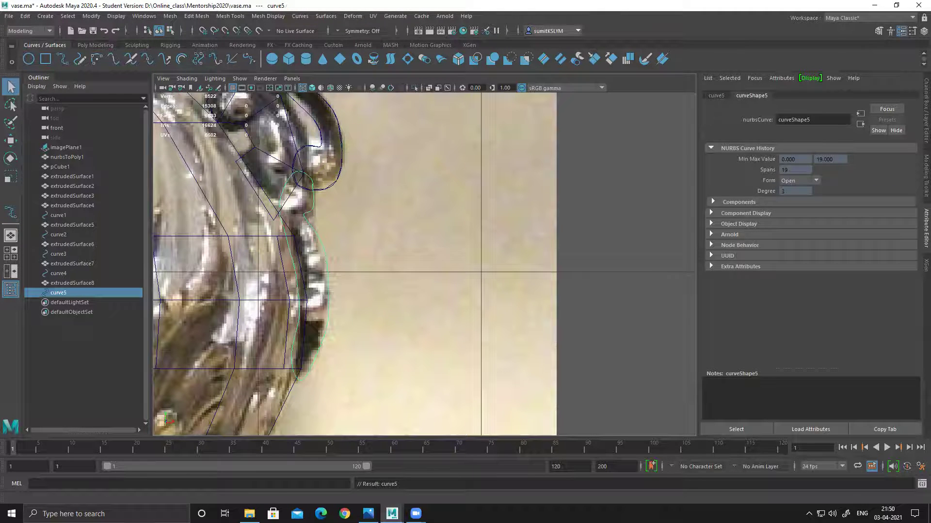
key("g")
- Return to the perspective view, delete the construction curves curve1 through curve5, and save the scene
key("space")
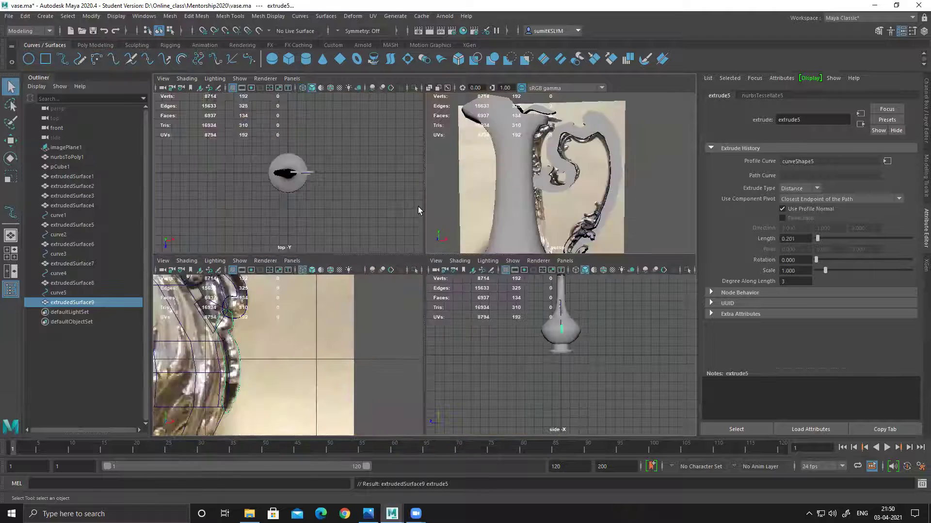
key("space")
left_click(58, 216)
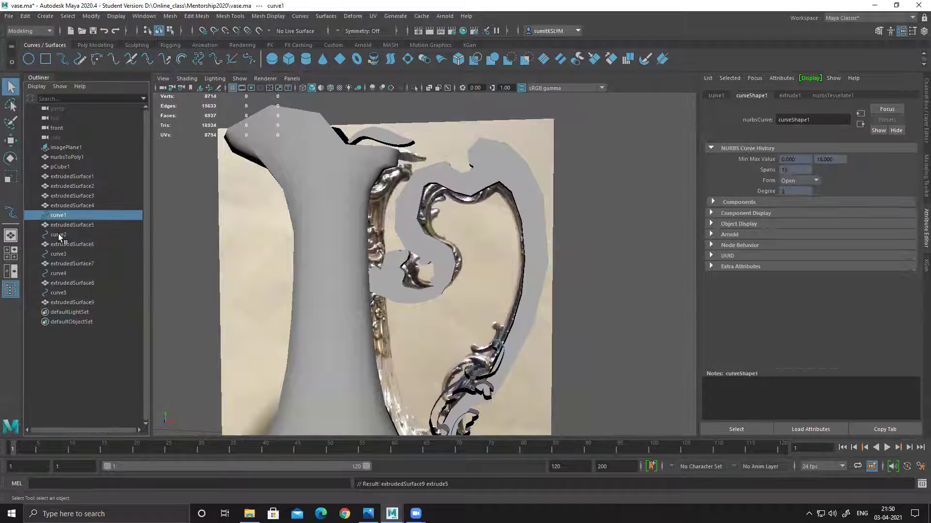
left_click(58, 235, "ctrl")
left_click(58, 254, "ctrl")
left_click(58, 273, "ctrl")
left_click(59, 293, "ctrl")
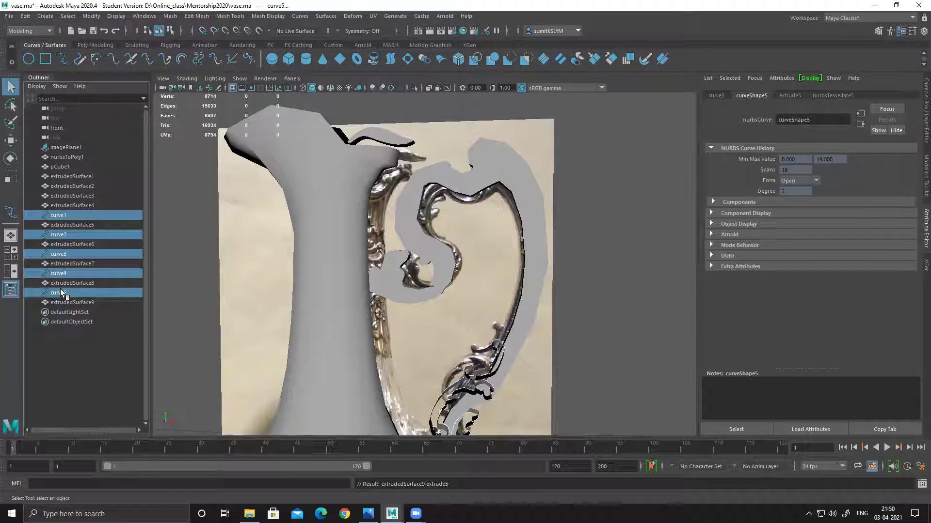
key("Delete")
key("ctrl+s")
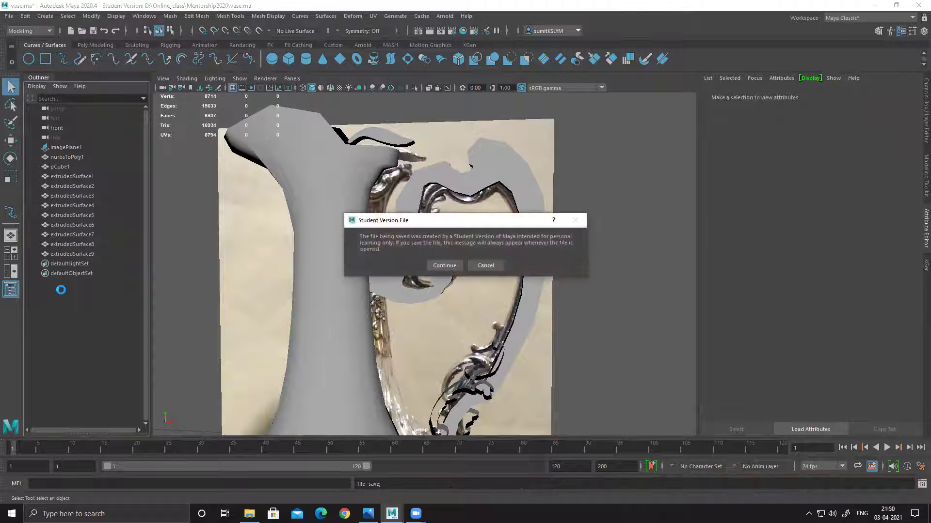
left_click(451, 267)
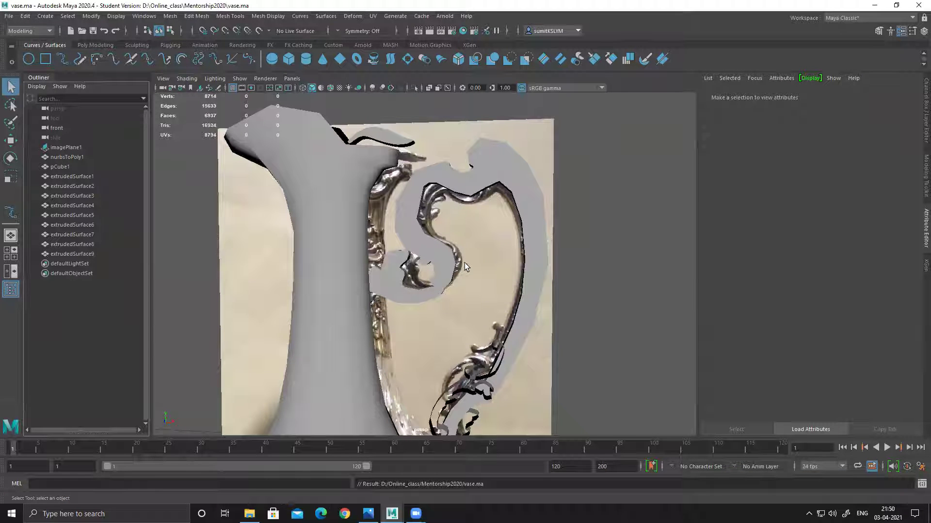
- Merge the seam vertices of the curled scroll strip beside the lower handle with a distance threshold of 0.01
scroll(445, 287, "down", 6)
middle_click_drag(445, 287, 454, 255, "alt")
left_click_drag(454, 255, 534, 340, "alt")
scroll(534, 339, "up", 5)
middle_click_drag(534, 339, 482, 271, "alt")
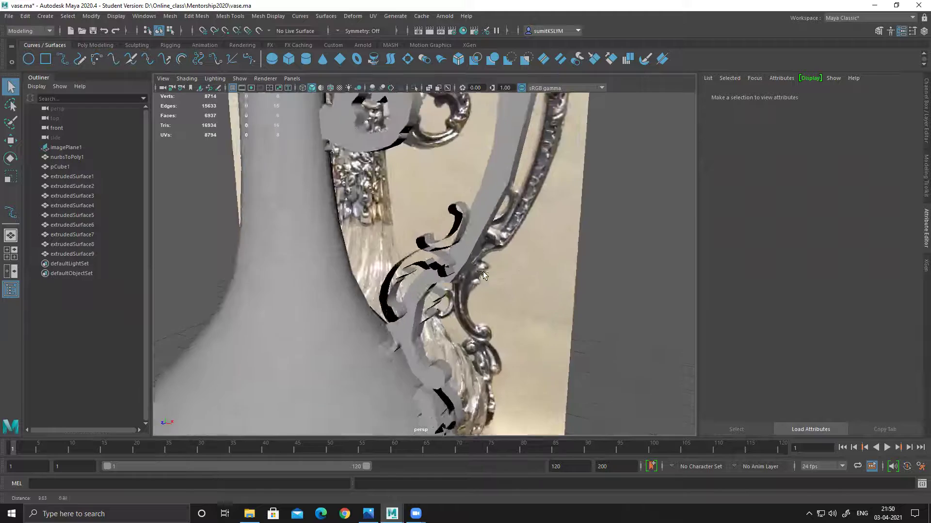
scroll(586, 351, "up", 6)
middle_click_drag(481, 174, 484, 193, "alt")
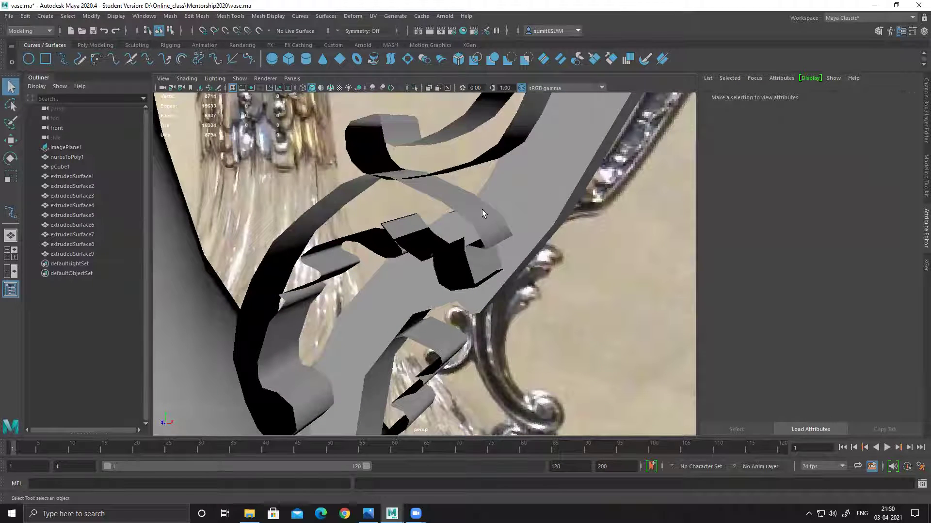
left_click(482, 213)
left_click(488, 158)
right_click_drag(508, 138, 467, 131)
middle_click_drag(551, 133, 465, 249, "alt")
left_click_drag(465, 241, 558, 244, "alt")
left_click_drag(568, 229, 535, 229, "alt")
left_click_drag(496, 180, 547, 214)
right_click_drag(533, 209, 562, 144, "shift")
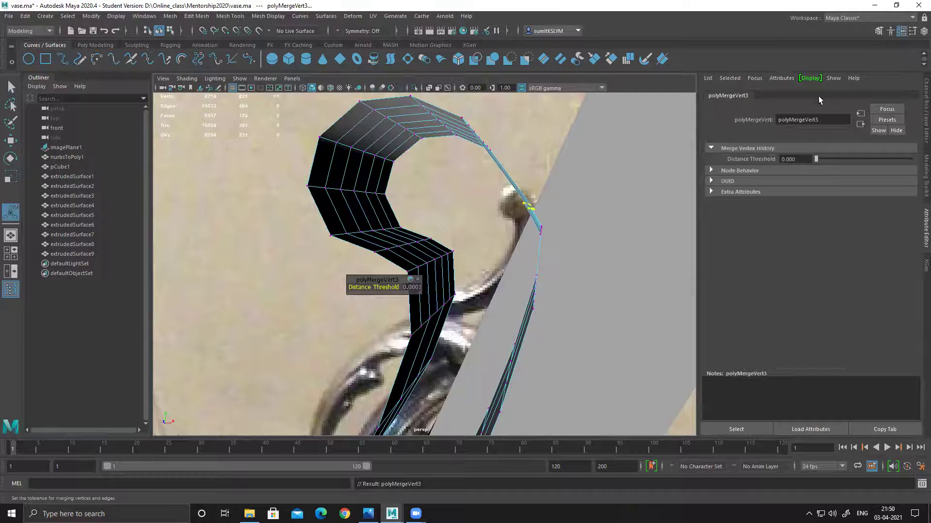
left_click(797, 158)
type(".01")
key("Return")
- Merge the seam vertices at the lower corner of the leafy scroll strip extrudedSurface6 with a distance threshold of 0.01
scroll(470, 310, "down", 5)
left_click_drag(482, 280, 516, 301, "alt")
left_click(515, 229)
right_click_drag(516, 229, 491, 226)
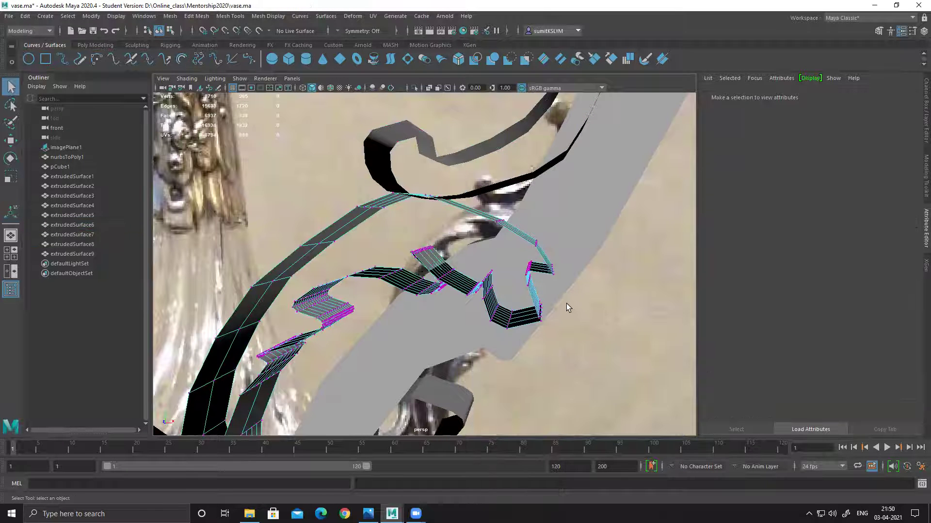
left_click(531, 286)
left_click_drag(531, 286, 542, 297, "alt")
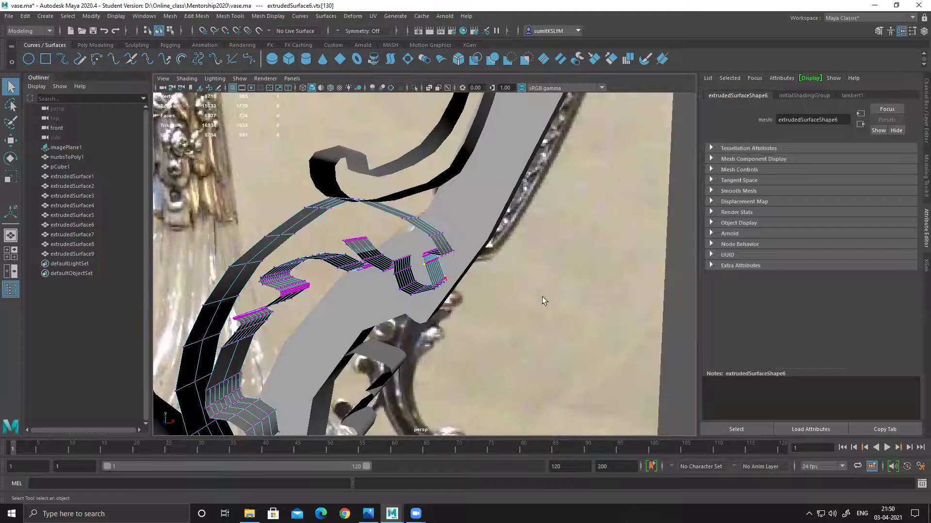
left_click_drag(439, 291, 442, 274, "alt")
right_click_drag(442, 275, 519, 320, "alt")
left_click_drag(519, 319, 453, 182, "alt")
right_click_drag(487, 191, 500, 114, "shift")
left_click(795, 159)
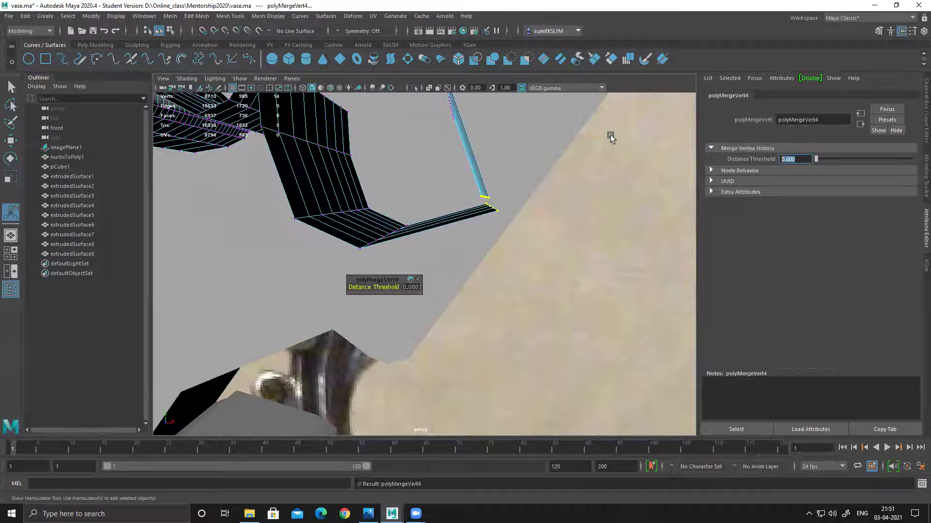
type("0.01")
key("Return")
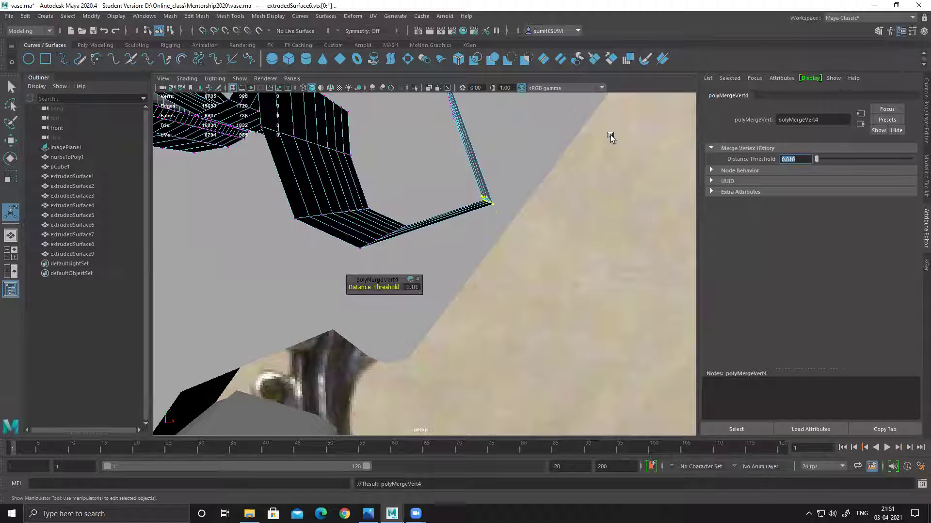
- Select the redundant lengthwise edges beside the merged seam of extrudedSurface6 and delete them
left_click_drag(392, 193, 425, 197, "alt")
key("q")
key("F10")
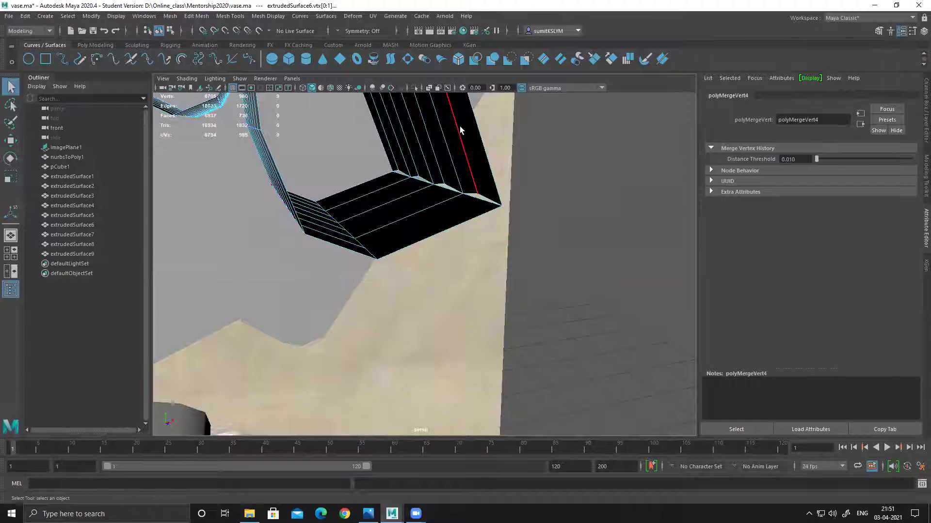
left_click(459, 132)
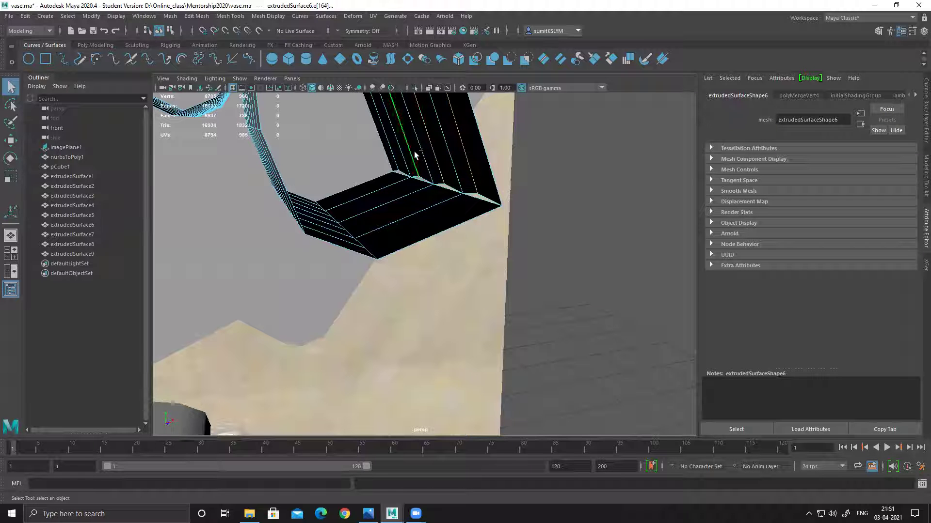
double_click(394, 151, "shift")
right_click_drag(434, 130, 416, 147, "shift")
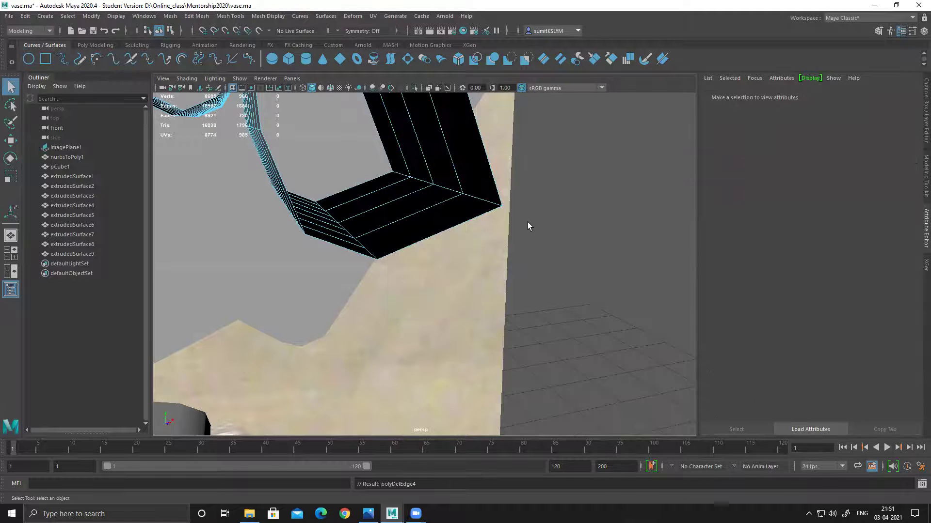
- Select the redundant short edges across the tight bend of extrudedSurface8, below the handle's rounded end, and delete them
right_click_drag(527, 222, 356, 211, "alt")
left_click_drag(356, 214, 423, 281, "alt")
left_click(429, 303)
right_click_drag(423, 281, 459, 310, "alt")
left_click_drag(459, 311, 409, 264, "alt")
middle_click_drag(409, 264, 434, 378, "alt")
left_click_drag(434, 378, 443, 294, "alt")
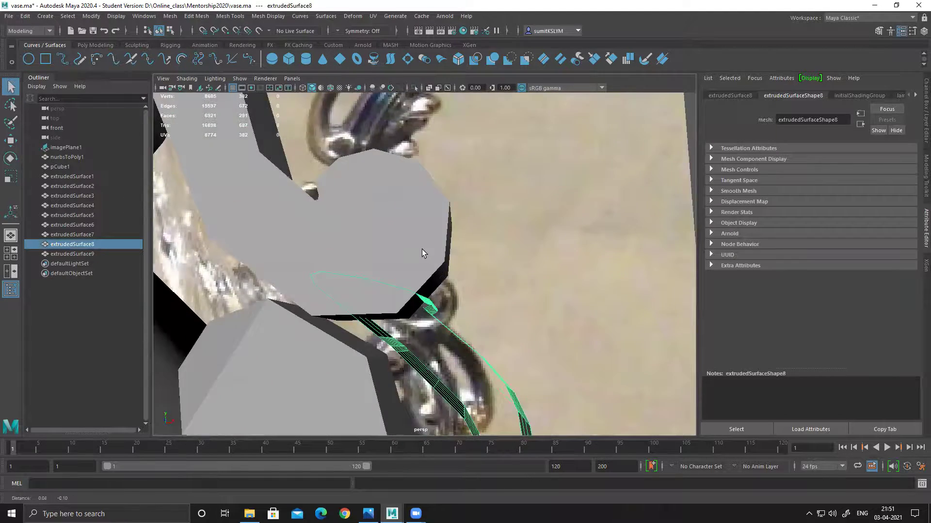
left_click_drag(424, 250, 434, 238, "alt")
right_click_drag(434, 238, 529, 353, "alt")
mouse_move(432, 254)
left_mouse_down("alt")
mouse_move(434, 262)
mouse_move(420, 254)
left_mouse_up("alt")
right_click_drag(521, 306, 518, 221)
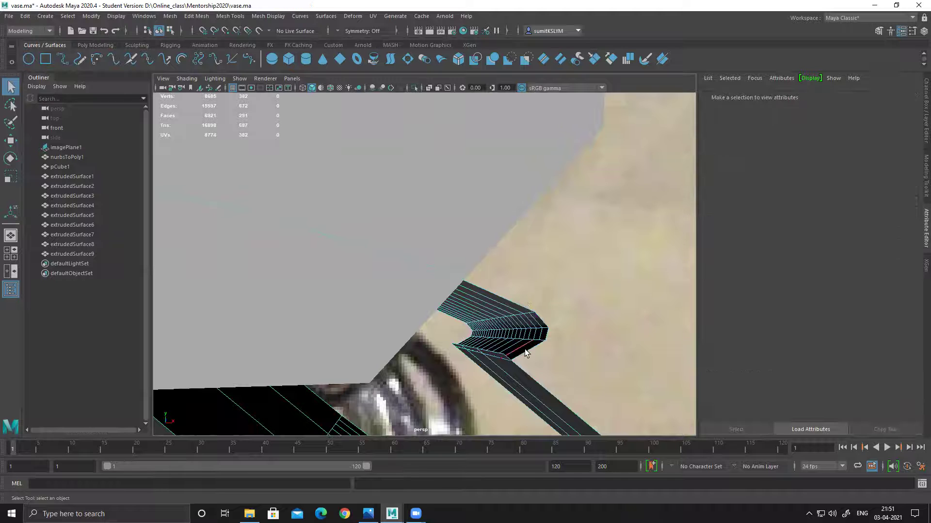
left_click(533, 322)
left_click_drag(537, 334, 484, 365, "alt")
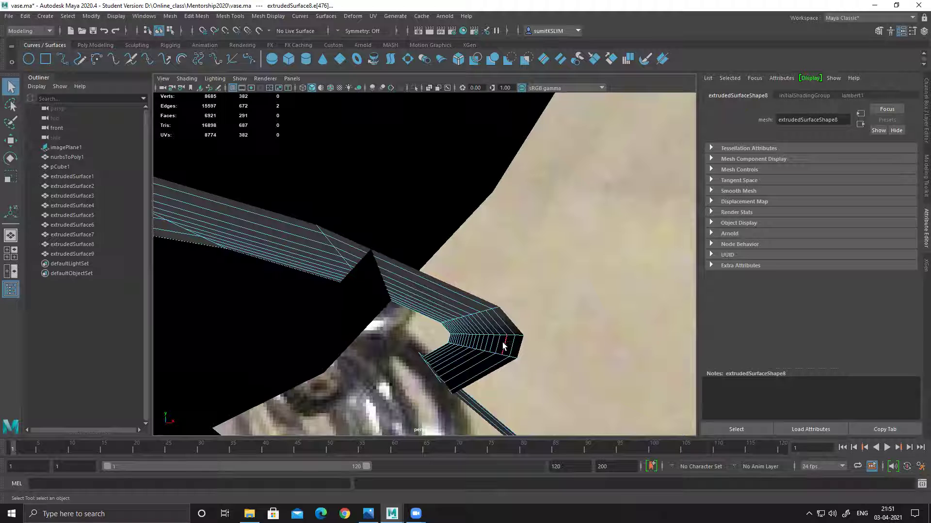
left_click(492, 343)
left_click_drag(540, 362, 412, 352, "alt")
middle_click_drag(412, 352, 463, 297, "alt")
scroll(463, 297, "up", 4)
left_click(208, 296)
double_click(249, 291, "shift")
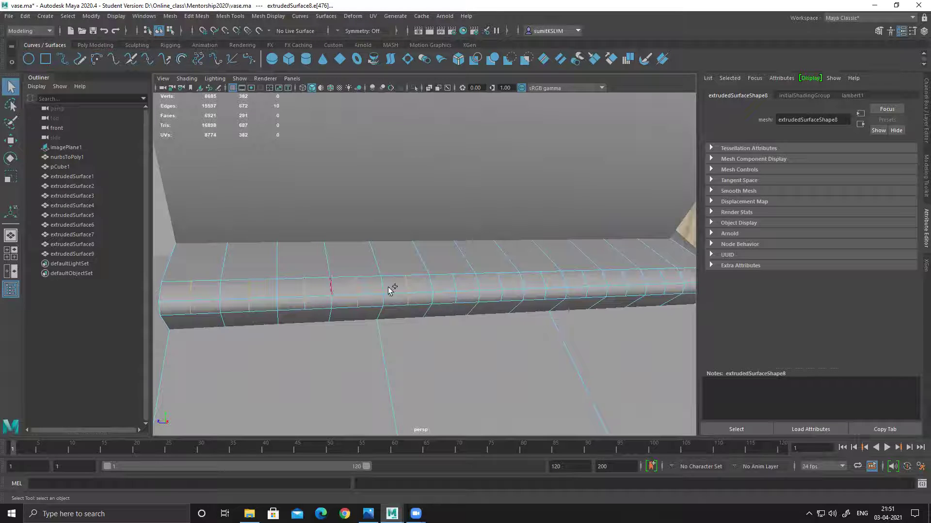
left_click(513, 289, "shift")
middle_click_drag(664, 277, 520, 316, "alt")
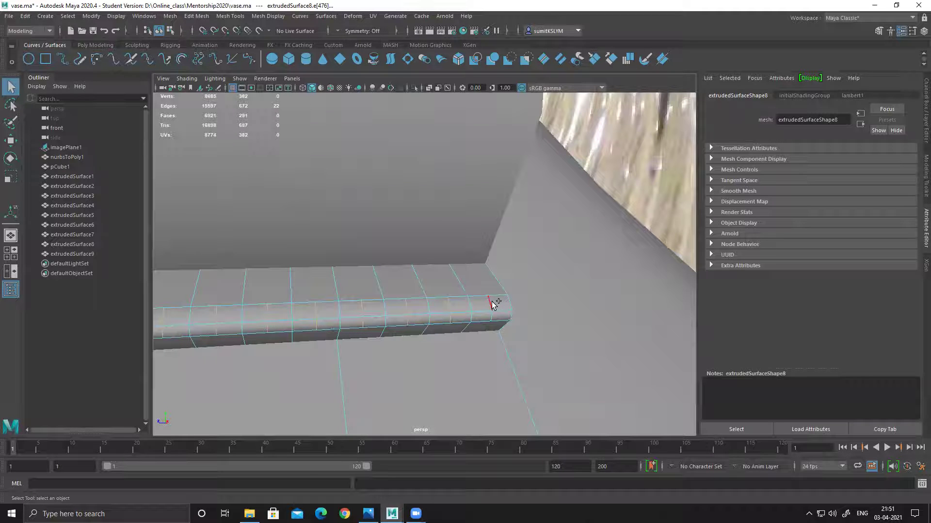
right_click_drag(476, 268, 389, 295, "shift")
right_click_drag(501, 322, 423, 306, "alt")
- Delete the remaining redundant short edges on the neighbouring segments of extrudedSurface8
left_click_drag(423, 306, 467, 312, "alt")
right_click_drag(467, 312, 504, 335, "alt")
left_click_drag(504, 333, 351, 308, "alt")
right_click_drag(412, 341, 493, 323, "alt")
middle_click_drag(354, 333, 328, 325, "alt")
left_click_drag(329, 324, 333, 278, "alt")
left_click(329, 278)
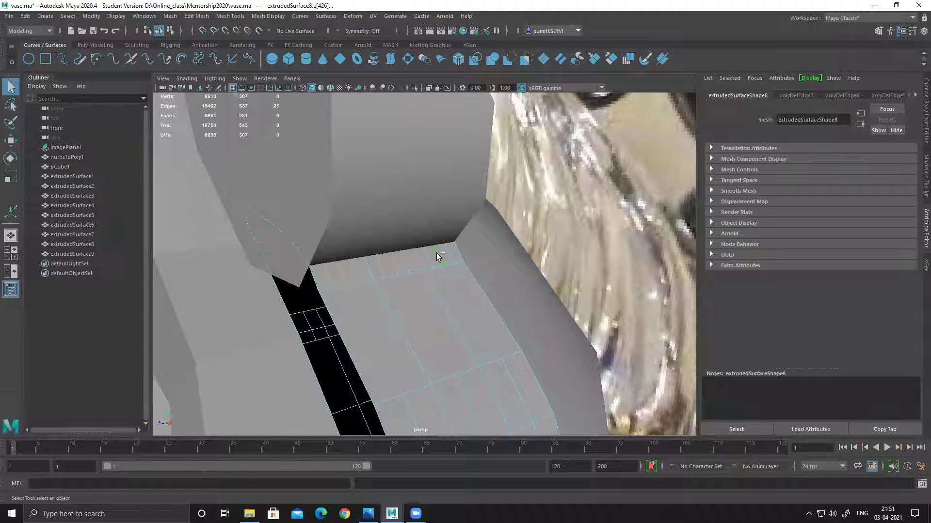
key("Delete")
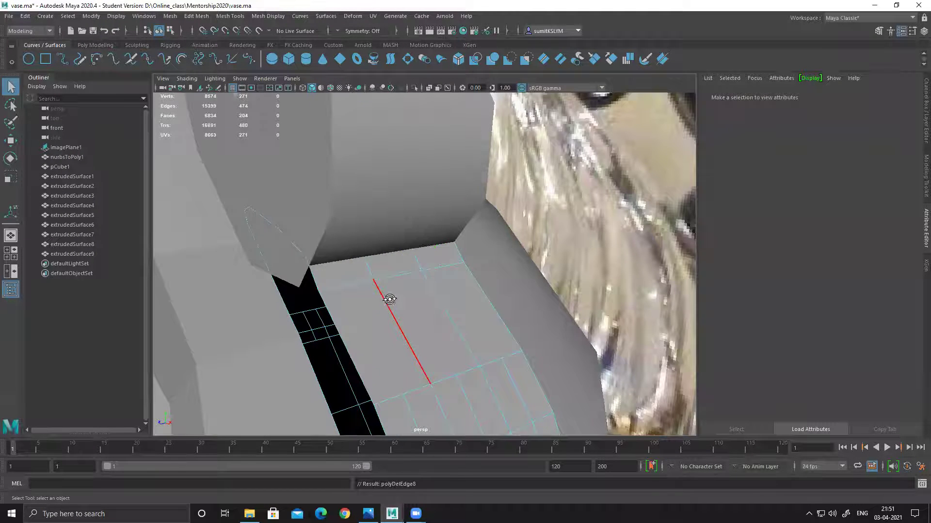
- Merge the vertices along the open seam of extrudedSurface8 with a distance threshold of 0.01
left_click_drag(388, 301, 417, 270, "alt")
right_click_drag(414, 247, 409, 285)
left_click_drag(409, 285, 450, 271, "alt")
left_click(433, 249)
right_click_drag(434, 246, 525, 157, "shift")
double_click(783, 158)
type("0.01")
key("Return")
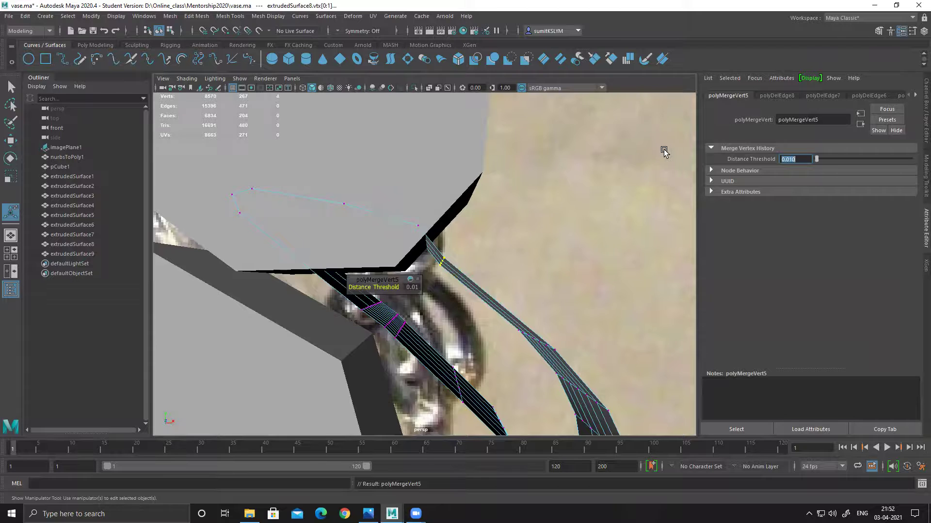
- Select the border edges of extrudedSurface8 and fill its open sides with cap faces
scroll(484, 306, "down", 8)
left_click_drag(485, 318, 455, 316, "alt")
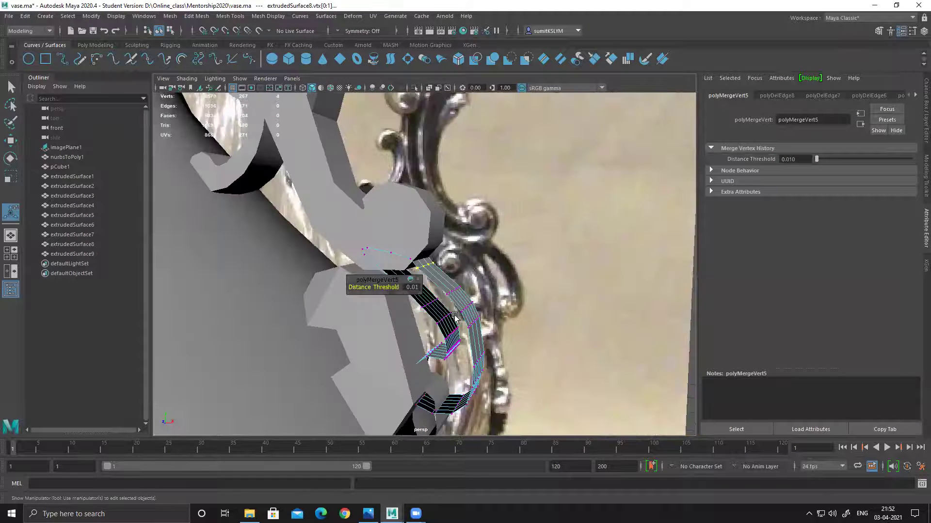
right_click_drag(445, 296, 448, 269)
double_click(434, 281)
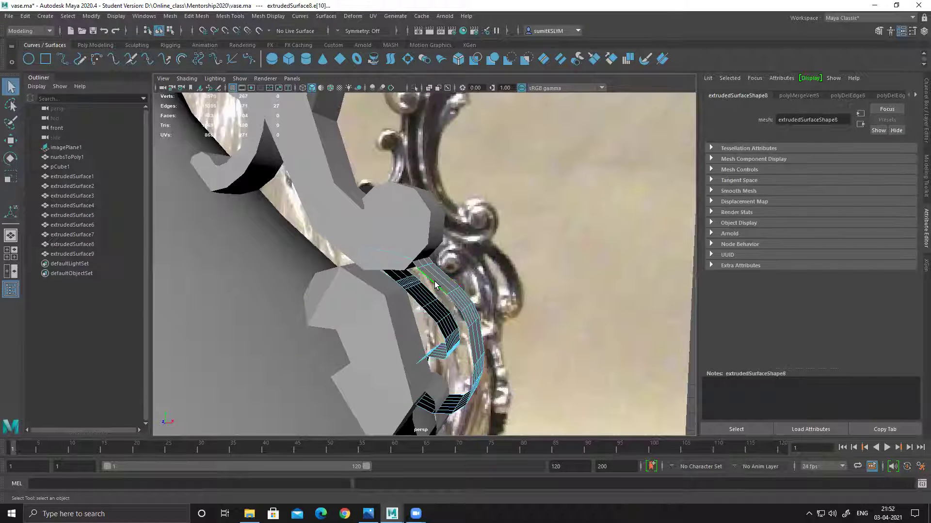
right_click_drag(433, 273, 431, 395, "shift")
- Merge the seam vertices near the upper end of extrudedSurface7 with a distance threshold of 0.01
left_click_drag(476, 380, 483, 274, "alt")
left_click(430, 224)
scroll(459, 226, "up", 3)
middle_click_drag(459, 226, 459, 268, "alt")
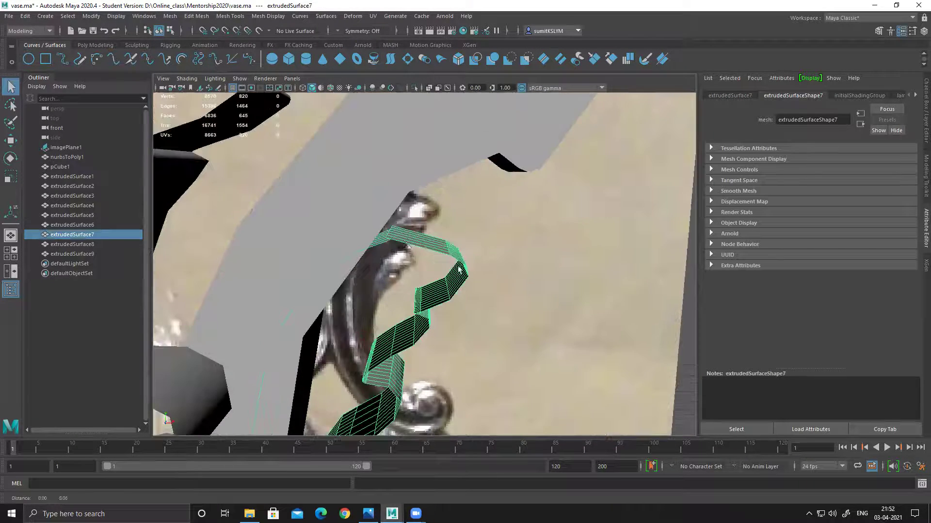
scroll(459, 270, "up", 3)
right_click_drag(402, 240, 355, 238)
left_click_drag(347, 187, 411, 261)
right_click_drag(395, 234, 427, 119, "shift")
type("0.01")
key("Return")
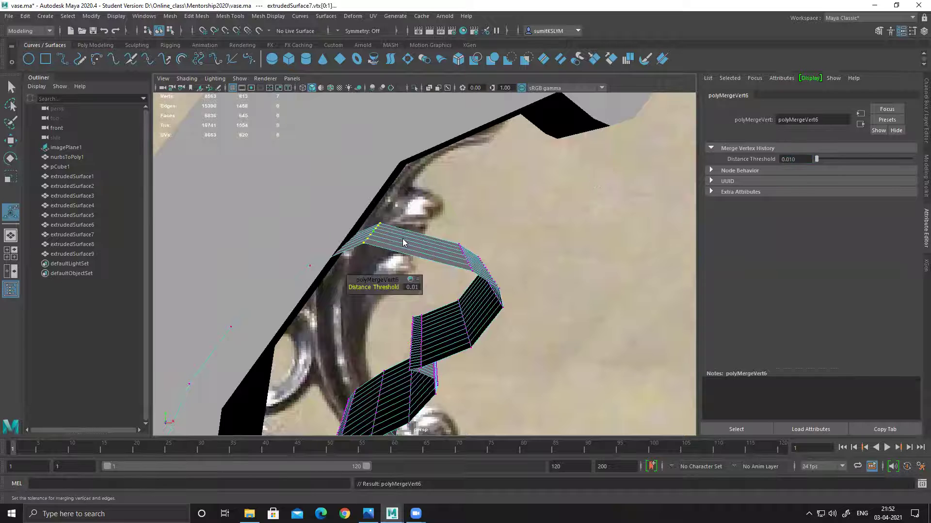
- Select the border edges of extrudedSurface7 and fill its open sides with cap faces
key("F10")
left_click(412, 229)
right_click_drag(406, 241, 393, 374, "shift")
right_click_drag(394, 373, 371, 281, "alt")
middle_click_drag(370, 281, 388, 343, "alt")
- Select the border edges of extrudedSurface6 and examine the strip along its whole length for gaps and faulty edges
left_click(415, 247)
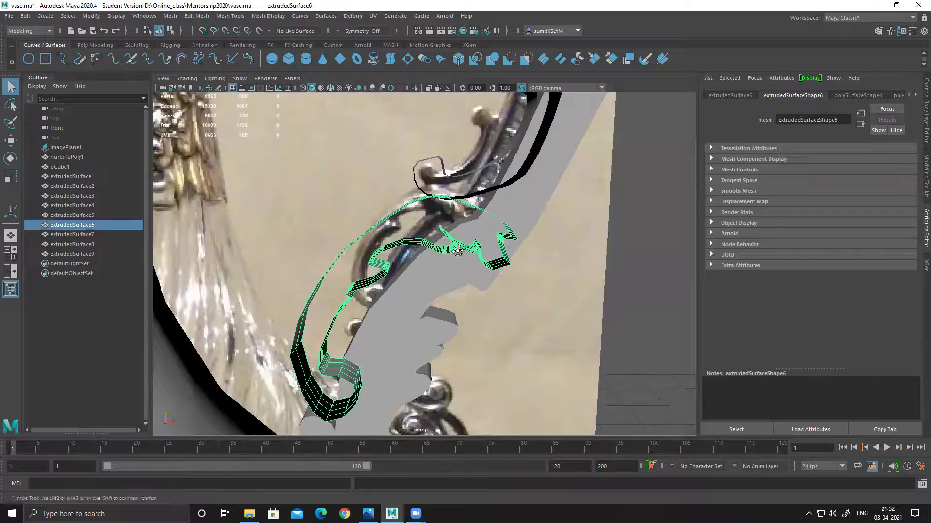
left_click_drag(467, 246, 438, 252, "alt")
right_click_drag(437, 251, 443, 211, "alt")
right_click_drag(443, 210, 442, 186)
left_click(414, 215)
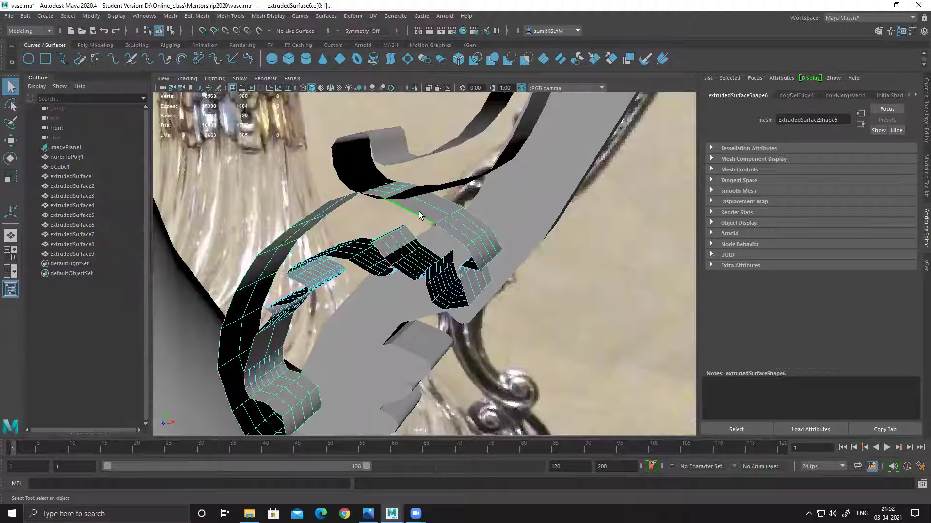
left_click_drag(482, 252, 539, 114, "alt")
scroll(464, 273, "up", 5)
middle_click_drag(540, 115, 455, 102, "alt")
left_click_drag(455, 102, 466, 212, "alt")
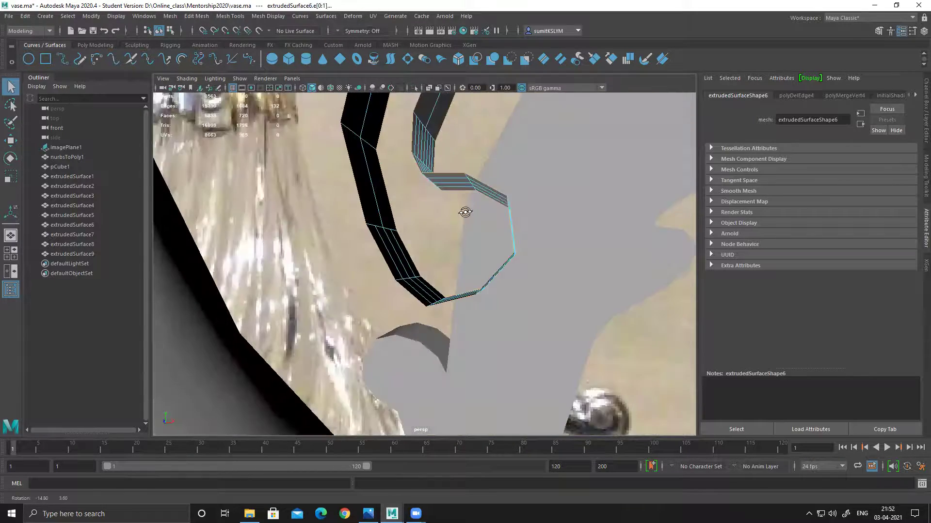
middle_click_drag(465, 211, 392, 329, "alt")
left_click_drag(392, 319, 397, 251, "alt")
- Select the redundant short edges beside the sharp fold of extrudedSurface6 and delete them
right_click_drag(397, 252, 535, 297, "alt")
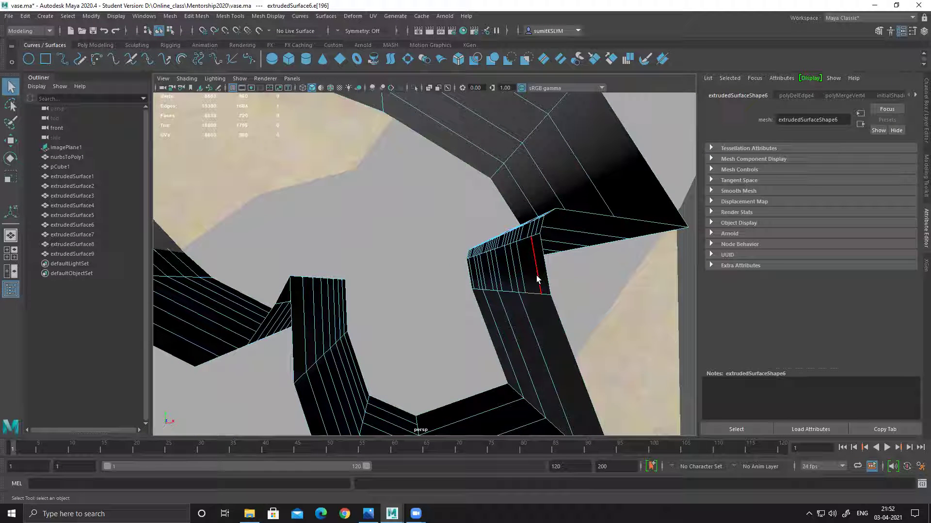
left_click(497, 275)
left_click_drag(498, 272, 547, 308, "alt")
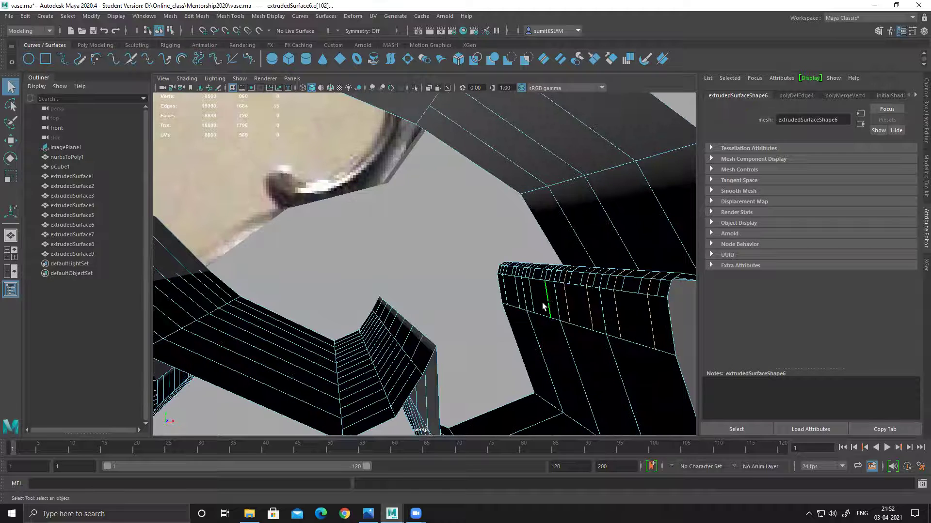
left_click(517, 295)
right_click_drag(567, 268, 547, 280, "shift")
left_click_drag(548, 283, 547, 302, "alt")
right_click_drag(399, 245, 393, 195)
- Check the border of extrudedSurface6 and merge the overlapping vertices around its lower corner seam
left_click(393, 237)
left_click_drag(434, 257, 320, 262, "alt")
middle_click_drag(320, 262, 522, 257, "alt")
left_click_drag(522, 257, 561, 258, "alt")
middle_click_drag(561, 258, 519, 258, "alt")
left_click_drag(561, 260, 579, 289, "alt")
middle_click_drag(579, 288, 532, 262, "alt")
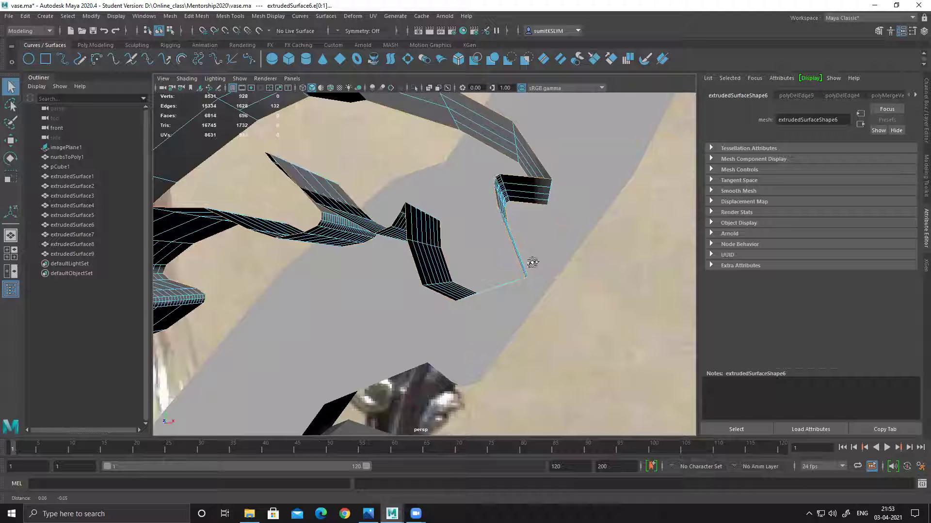
left_click_drag(533, 263, 512, 243, "alt")
right_click_drag(513, 243, 453, 222)
right_click_drag(525, 279, 558, 172, "shift")
left_click_drag(541, 285, 567, 291, "alt")
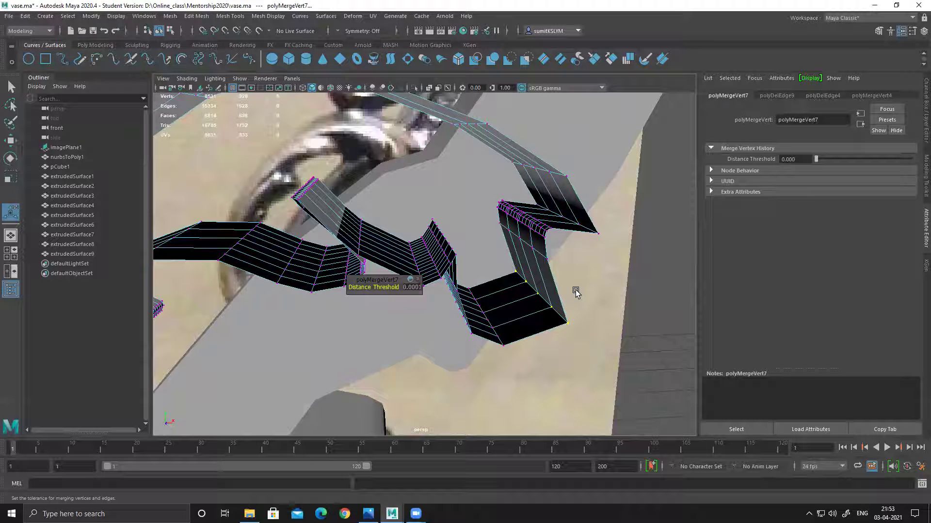
- Try to fill the open border of extrudedSurface6 and inspect the edges around its lower corner
key("q")
double_click(552, 276)
left_click_drag(552, 279, 477, 236, "alt")
scroll(509, 226, "up", 4)
scroll(509, 266, "up", 5)
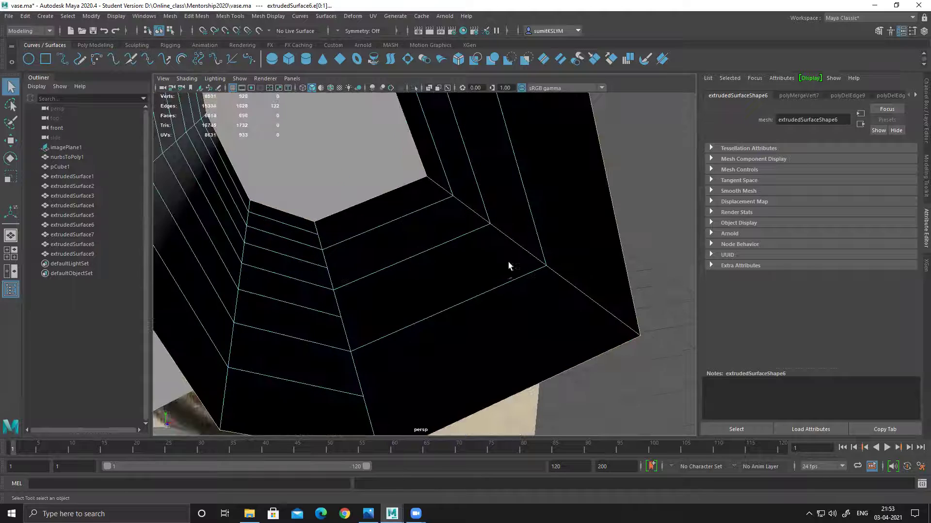
double_click(472, 210, "ctrl")
double_click(563, 273, "ctrl")
scroll(588, 299, "down", 5)
left_click_drag(554, 283, 473, 242, "alt")
right_click_drag(472, 240, 458, 367, "shift")
left_click(505, 266)
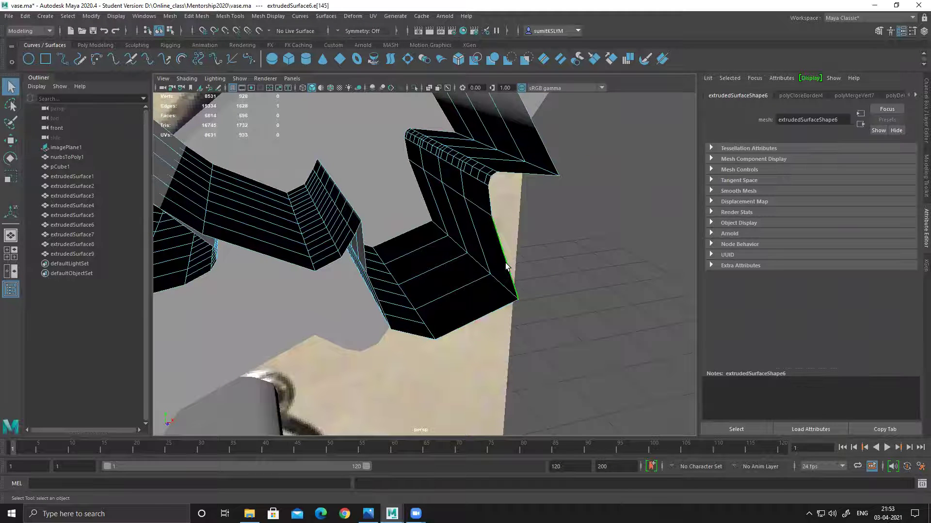
- Try to merge the row of vertices at the lower corner of extrudedSurface6 to their center, and undo it
right_click_drag(483, 203, 446, 195)
left_click_drag(421, 211, 477, 260)
right_click_drag(505, 287, 490, 138, "shift")
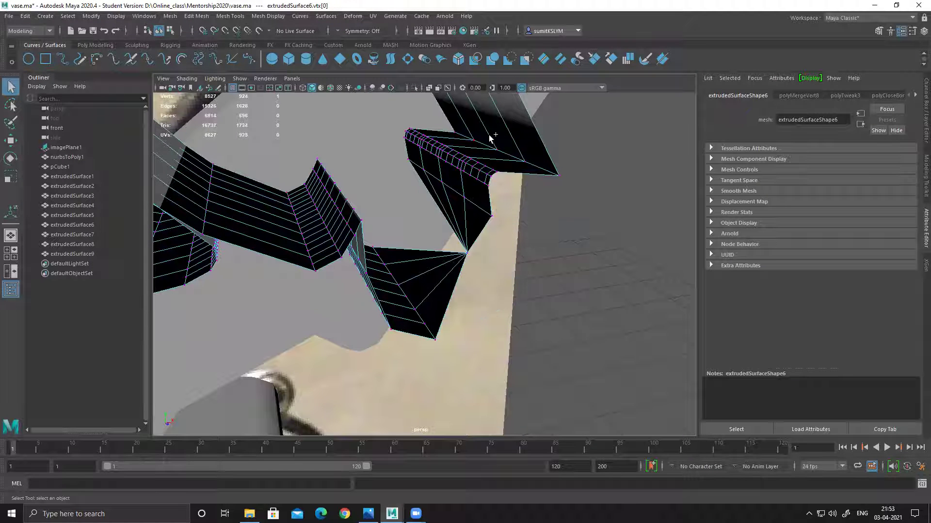
key("ctrl+z")
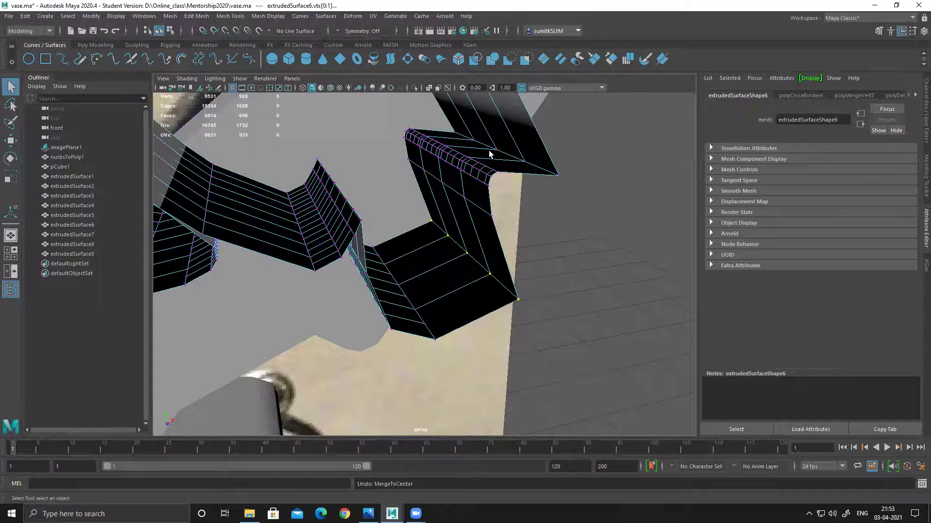
- Delete the construction history of extrudedSurface6 and return to selecting the vertices at its lower corner seam
key("F8")
left_click(102, 45)
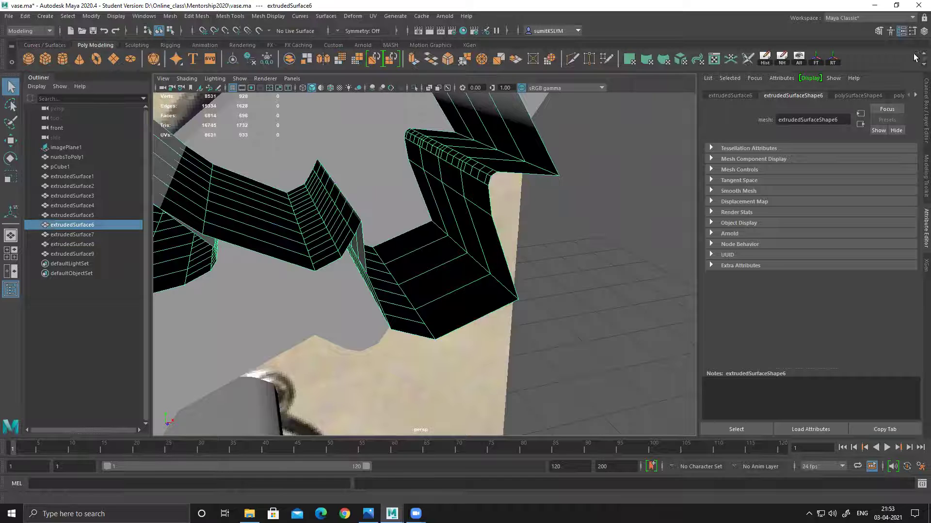
left_click(764, 59)
right_click_drag(458, 177, 517, 177)
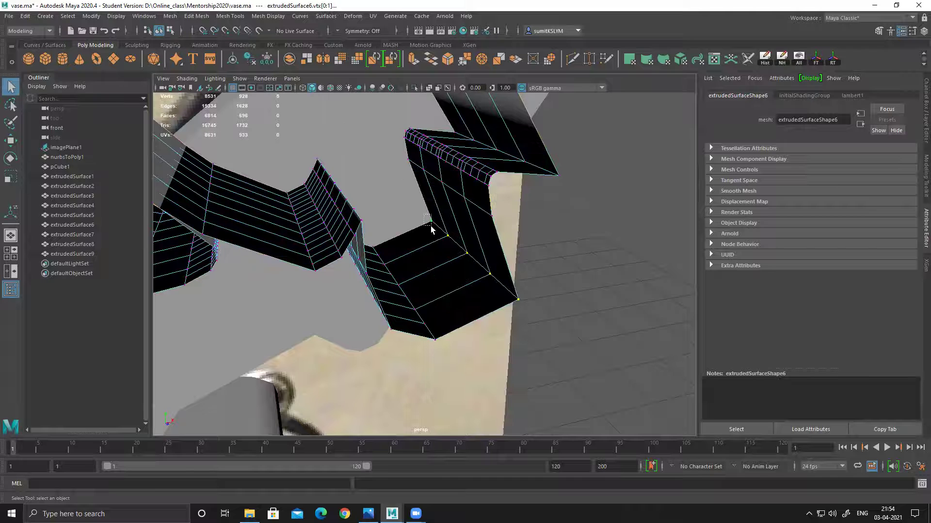
- Merge the selected overlapping vertices along the lower corner seam of extrudedSurface6
left_click_drag(530, 311, 532, 312, "shift")
right_click_drag(482, 270, 481, 182, "shift")
right_click_drag(490, 281, 486, 113, "shift")
left_click_drag(503, 273, 516, 202, "alt")
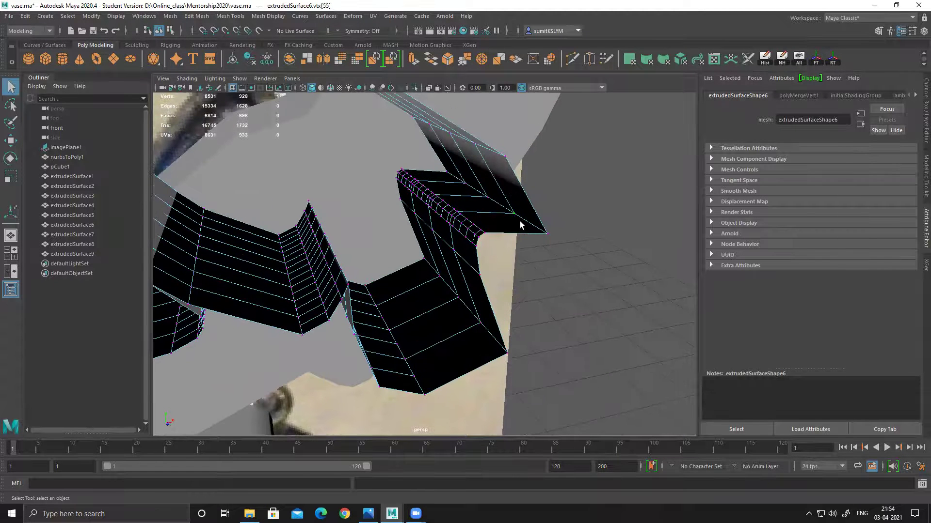
- Try selecting the border edge loop of extrudedSurface6 around its lower corner, and undo it
scroll(599, 266, "down", 5)
left_click_drag(421, 261, 446, 210, "alt")
right_click_drag(446, 210, 446, 184)
double_click(403, 175)
key("ctrl+z")
- Select the border edges of extrudedSurface5 and examine the overlapping joint between its curl and long strip
left_click_drag(501, 232, 415, 165, "alt")
right_click_drag(414, 165, 466, 112)
left_click(455, 144)
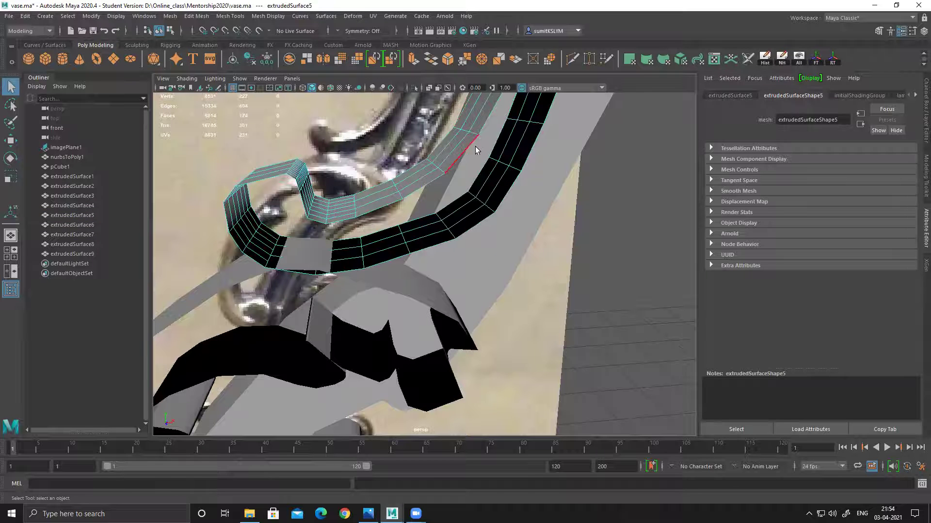
double_click(469, 148)
right_click_drag(495, 210, 485, 185, "alt")
left_click_drag(428, 270, 415, 289, "alt")
middle_click_drag(416, 289, 407, 268, "alt")
right_click_drag(450, 274, 473, 272, "alt")
middle_click_drag(445, 248, 419, 257, "alt")
right_click_drag(408, 219, 418, 188)
- Delete the redundant edges at the overlapping joint of extrudedSurface5
left_click(427, 302)
left_click(402, 296, "shift")
double_click(385, 291, "shift")
double_click(357, 281, "shift")
right_click_drag(377, 214, 350, 229, "shift")
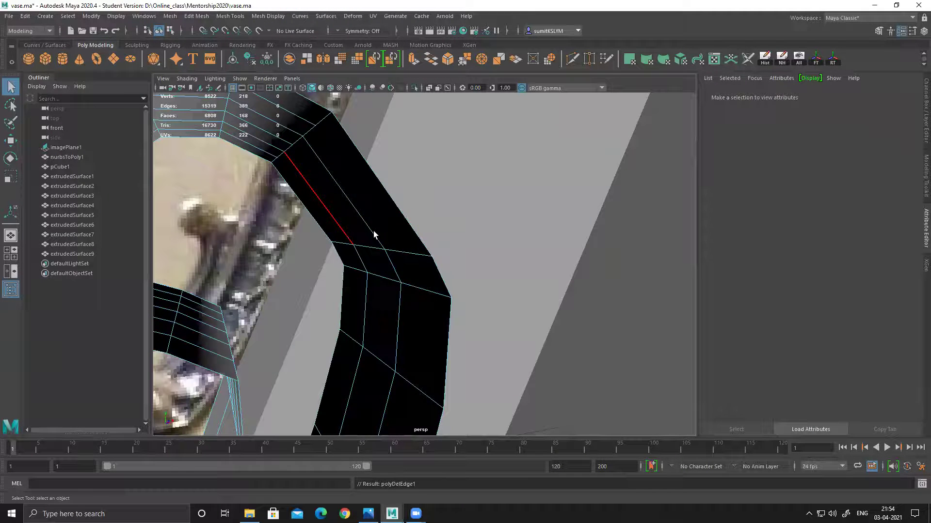
- Delete the three faces joining the curl to the long strip of extrudedSurface5
left_click(382, 183)
left_click_drag(411, 247, 395, 221, "alt")
right_click_drag(378, 179, 380, 204)
left_click(391, 183)
left_click(346, 196)
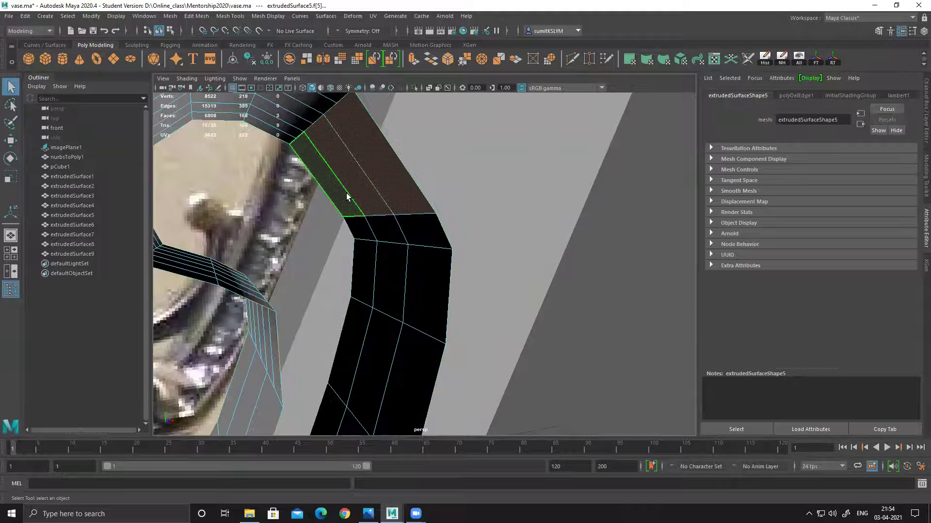
key("Delete")
- Delete the extra lengthwise edge loops on the curl of extrudedSurface5 to match the three-face width of the strip
left_click_drag(417, 227, 348, 159, "alt")
double_click(339, 103)
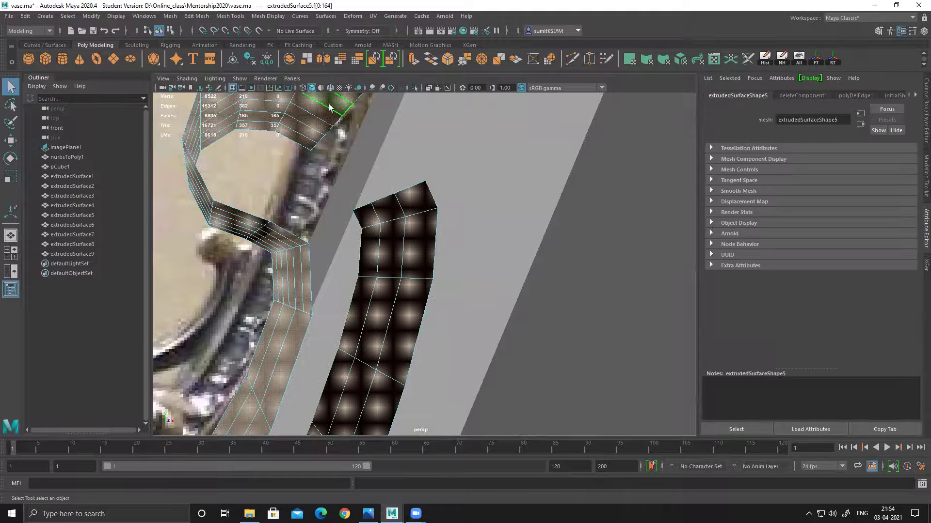
key("ctrl+z")
middle_click_drag(343, 99, 344, 154, "alt")
left_click(334, 200)
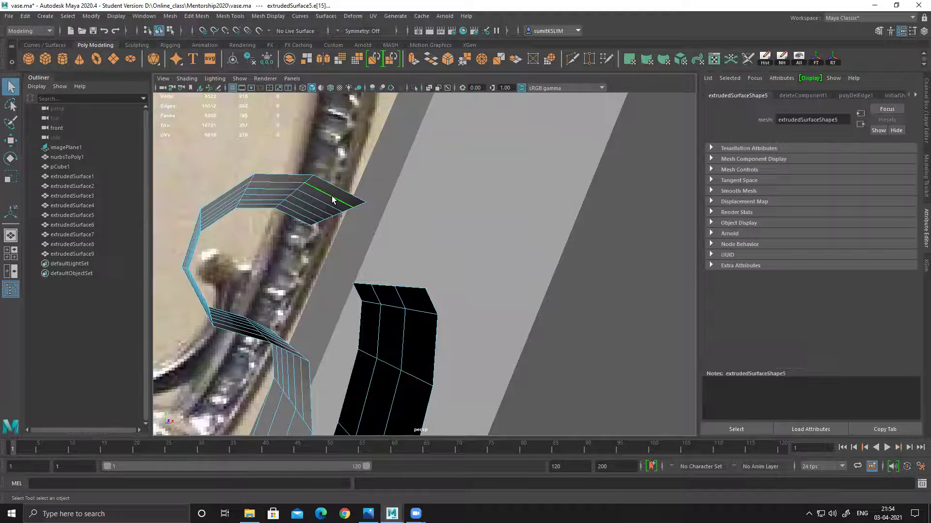
right_click_drag(329, 189, 342, 227, "shift")
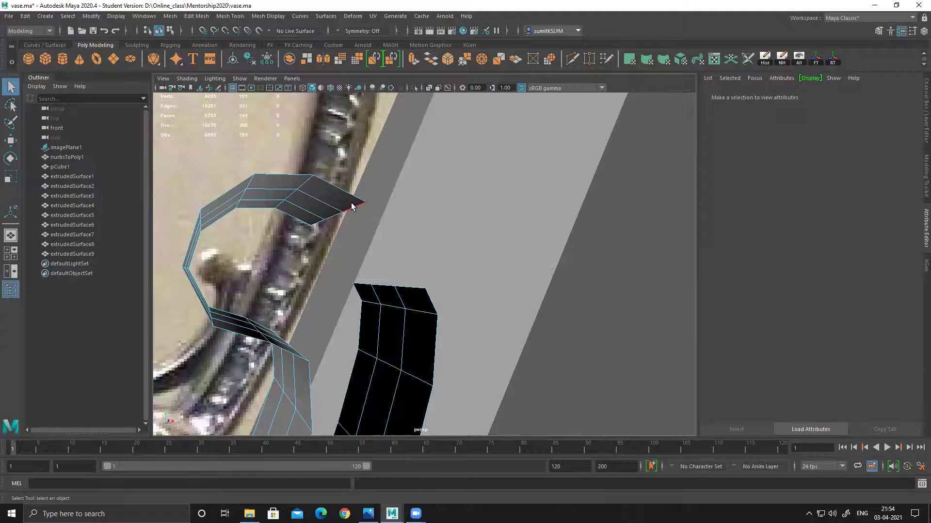
- Bridge the three pairs of facing edges between the curl and the long strip of extrudedSurface5
left_click(353, 207)
left_click_drag(479, 269, 455, 272, "alt")
right_click_drag(190, 249, 192, 292, "shift")
right_click_drag(188, 332, 179, 367, "shift")
left_click_drag(179, 367, 269, 311, "alt")
left_click(260, 291)
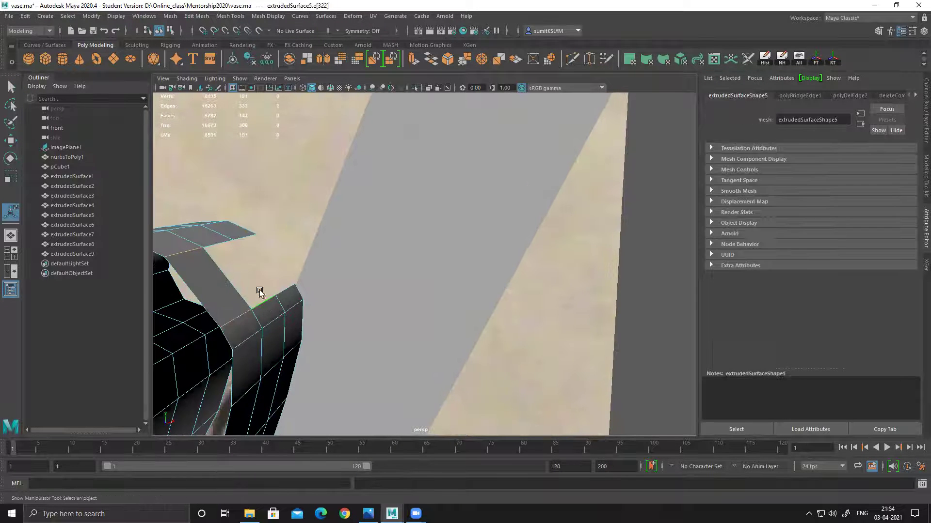
key("g")
left_click(278, 286)
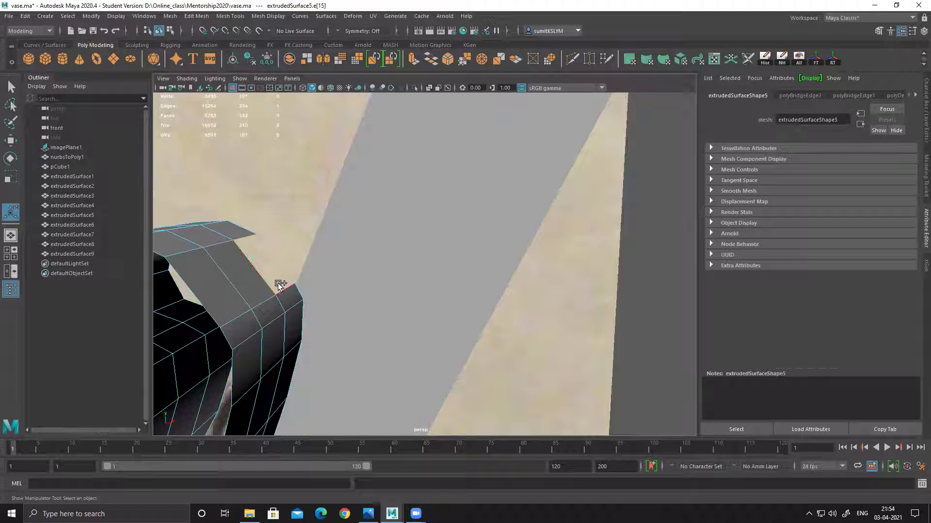
key("g")
- Select the open side borders of extrudedSurface5 and fill them with faces
left_click_drag(322, 305, 301, 250, "alt")
double_click(300, 250)
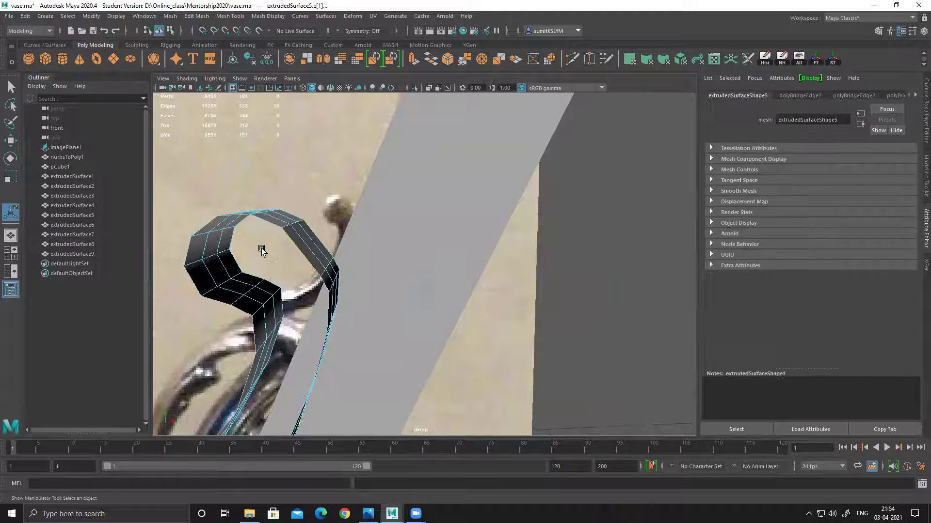
right_click_drag(274, 224, 265, 349, "shift")
left_click_drag(353, 301, 372, 249, "alt")
- Delete the four upright faces directly above the lower corner of extrudedSurface6
left_click(343, 242)
scroll(344, 268, "up", 3)
right_click_drag(370, 213, 369, 200)
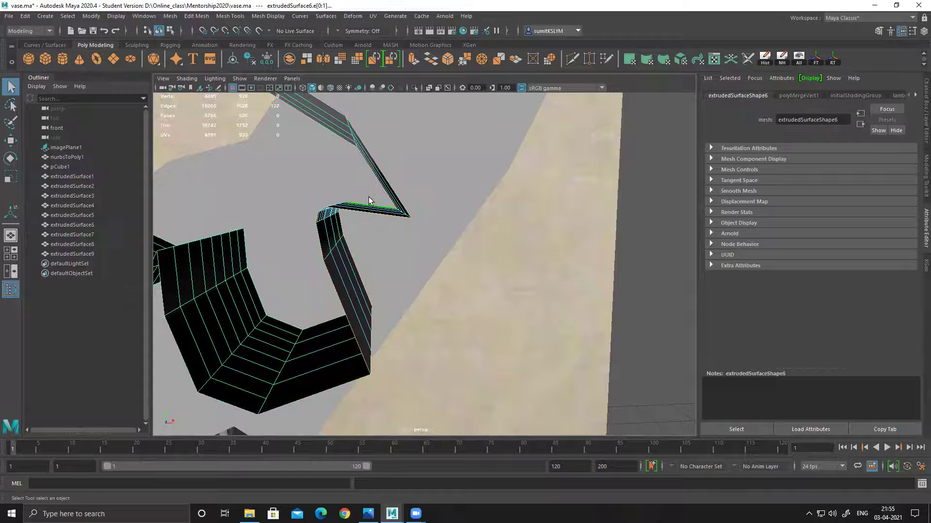
left_click_drag(338, 236, 400, 256, "alt")
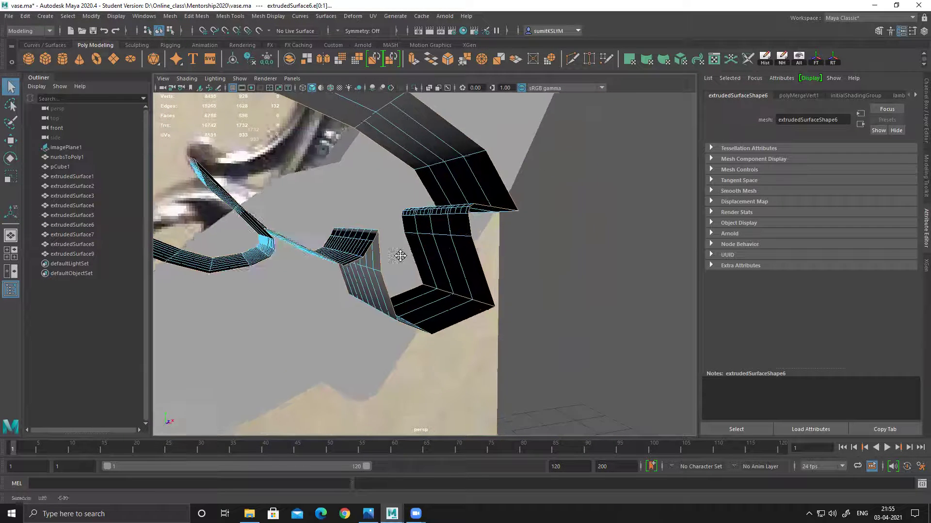
middle_click_drag(400, 255, 363, 241, "alt")
right_click_drag(408, 226, 411, 253)
left_click(424, 251)
left_click(410, 250, "shift")
left_click(398, 250, "shift")
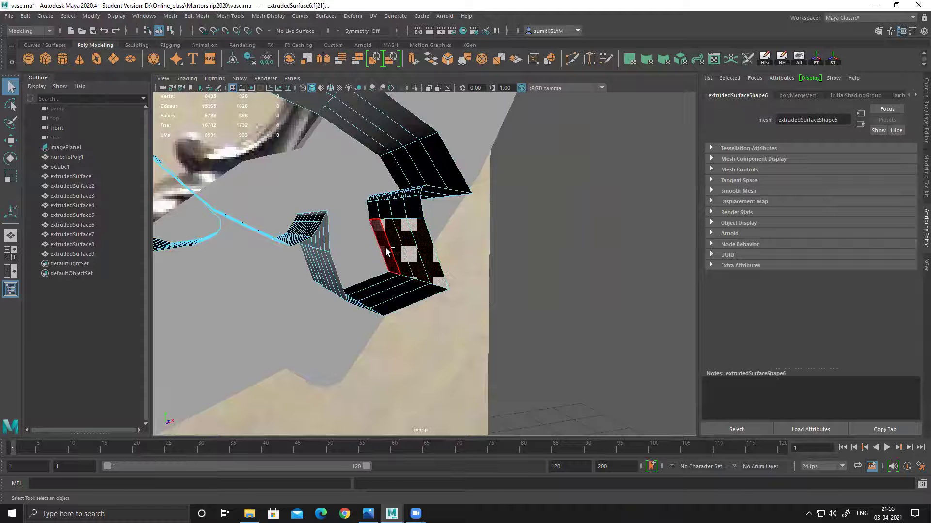
key("Delete")
- Add one division to the selected border edges at the gap in extrudedSurface6
right_click_drag(413, 208, 396, 304)
double_click(413, 218)
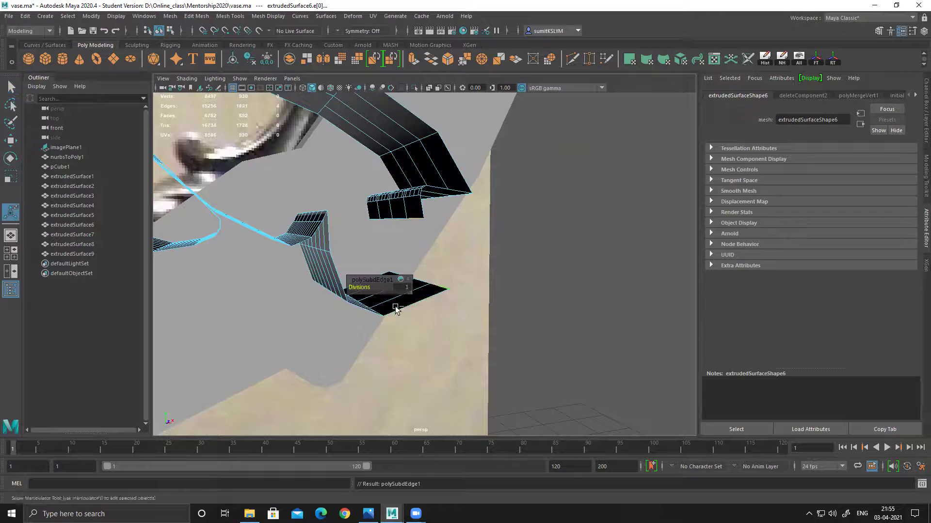
left_click_drag(420, 260, 355, 195, "alt")
mouse_move(356, 195)
middle_mouse_down("alt")
mouse_move(326, 189)
mouse_move(338, 191)
middle_mouse_up("alt")
key("q")
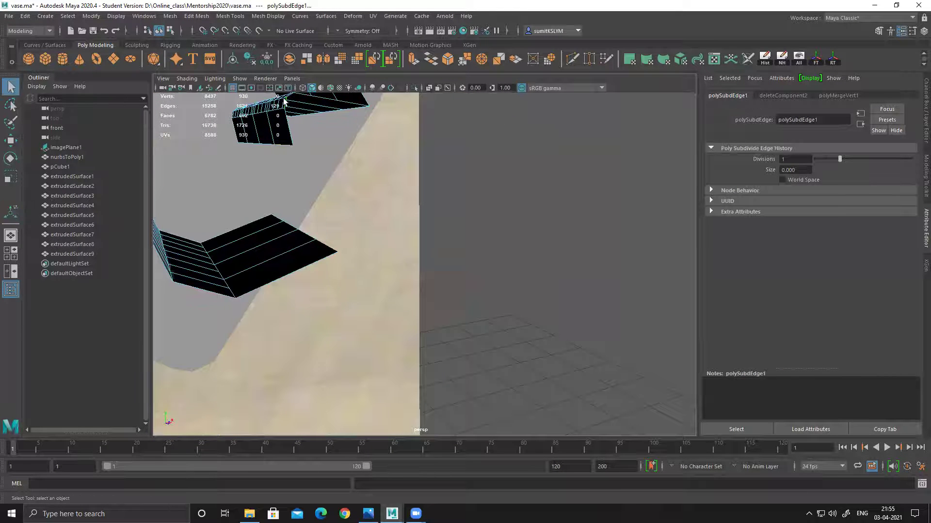
- Delete the extra division vertices from the border edges at the gap in extrudedSurface6
left_click(281, 145)
right_click_drag(277, 125, 239, 125)
middle_click_drag(289, 156, 329, 179, "alt")
right_click_drag(329, 182, 357, 210, "alt")
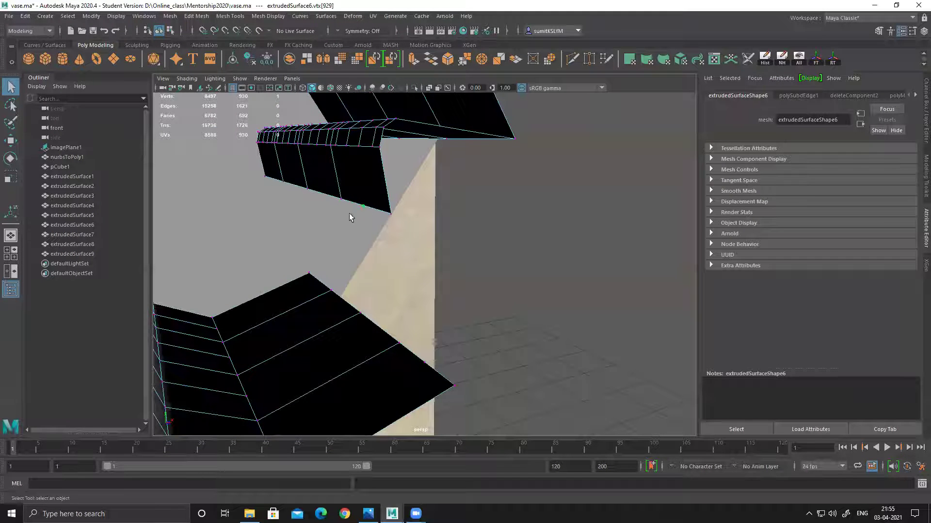
right_click_drag(359, 170, 365, 198, "shift")
left_click(364, 200)
left_click(334, 333, "shift")
right_click_drag(405, 248, 308, 222)
right_click_drag(358, 350, 324, 364, "shift")
- Bridge the facing upper and lower edges across the gap in extrudedSurface6, first the outer pair and then the remaining three pairs
right_click_drag(391, 359, 376, 179)
left_click(360, 201)
right_click_drag(268, 287, 270, 411, "shift")
left_click_drag(297, 284, 340, 347, "alt")
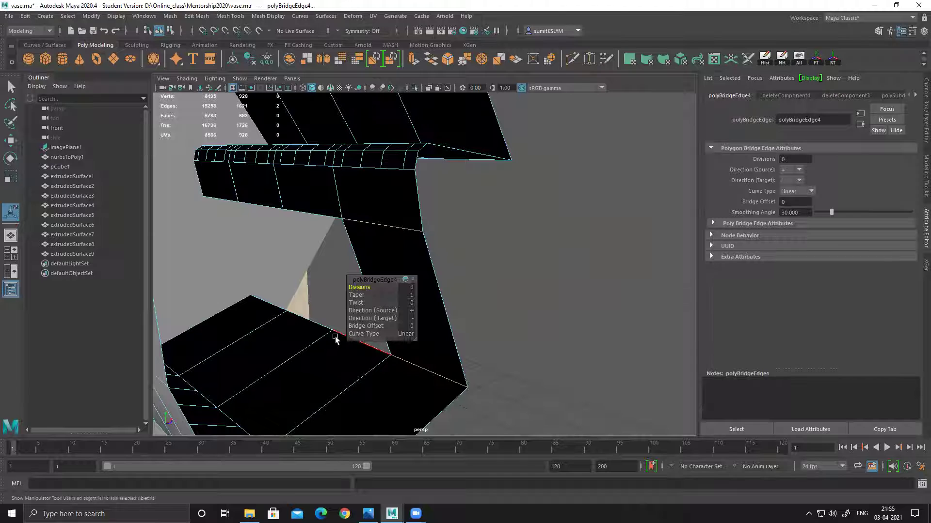
left_click(335, 338)
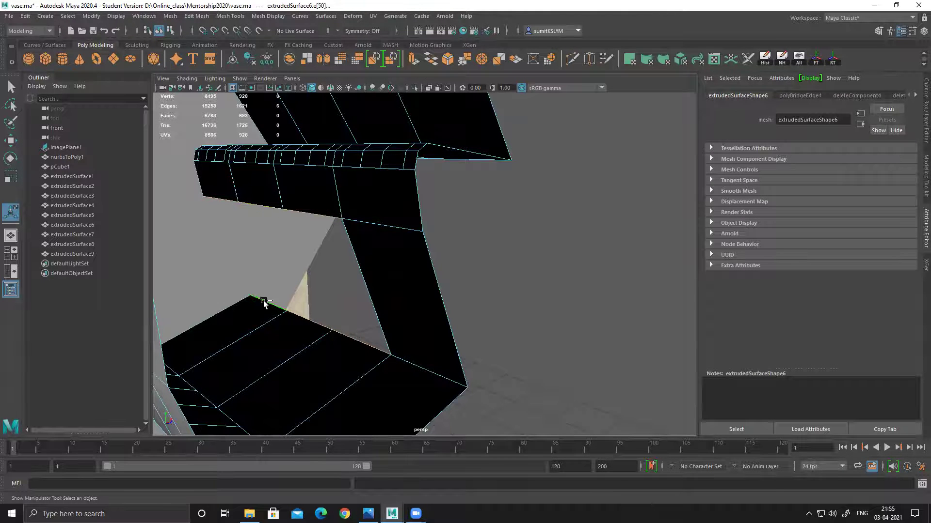
right_click_drag(262, 301, 415, 289, "shift")
left_click_drag(415, 289, 354, 212, "alt")
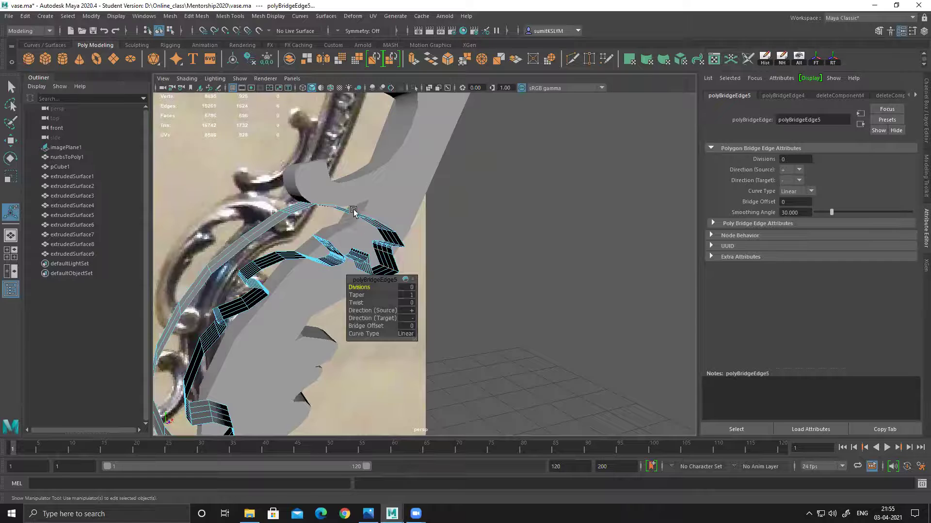
- Try to bridge the two long open side borders of extrudedSurface6, and undo it
right_click_drag(354, 212, 354, 181)
double_click(371, 223)
left_click_drag(368, 225, 355, 273, "alt")
left_click(321, 215)
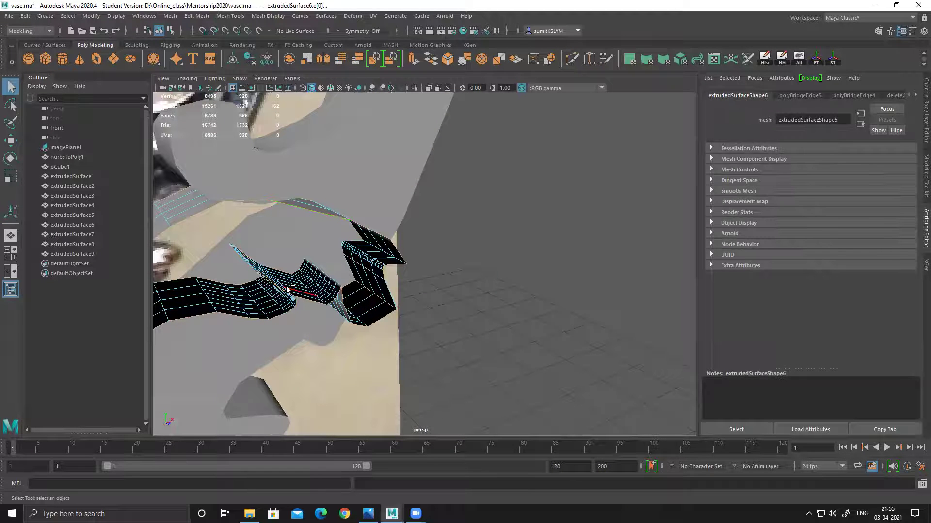
right_click_drag(299, 273, 315, 403, "shift")
key("ctrl+z")
scroll(493, 359, "up", 6)
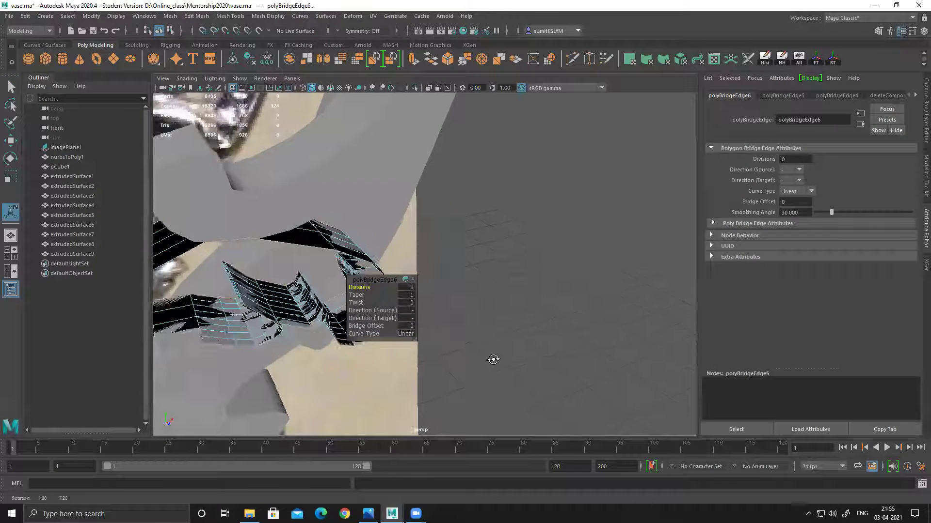
- Fill the open border on each side of extrudedSurface6 to cap the ornament
left_click_drag(300, 310, 463, 319, "alt")
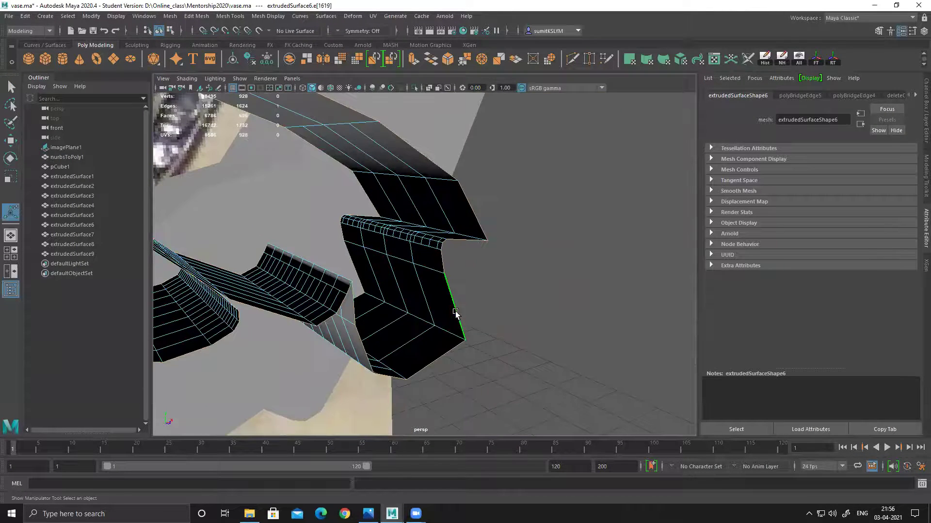
right_click_drag(433, 228, 415, 347, "shift")
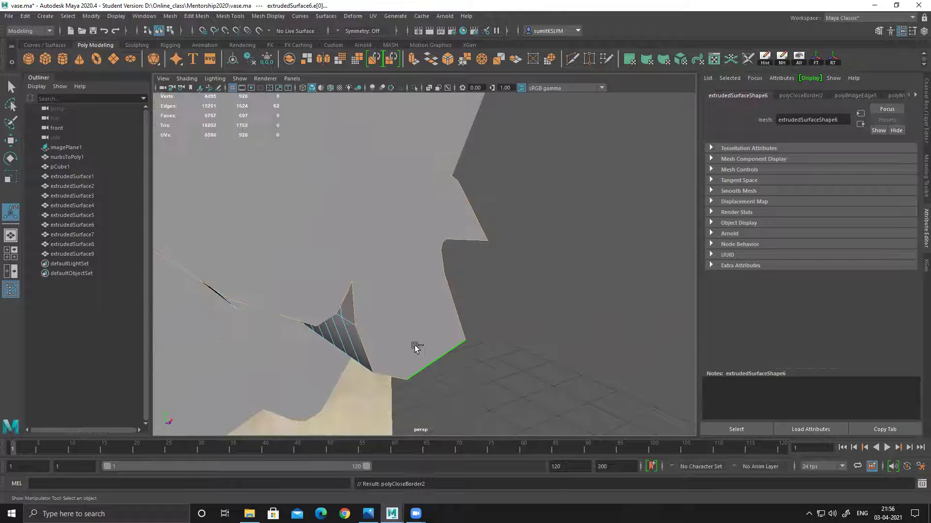
left_click_drag(468, 324, 570, 317, "alt")
middle_click_drag(571, 317, 444, 296, "alt")
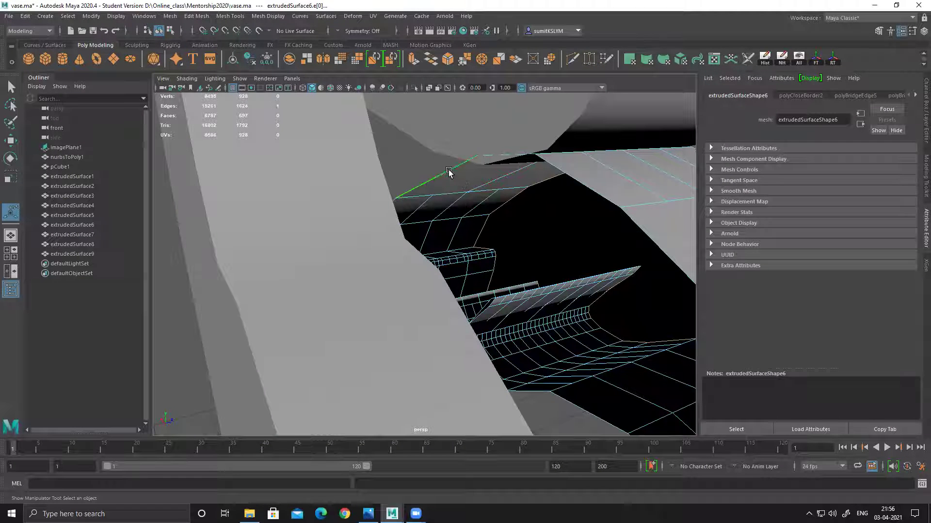
right_click_drag(477, 160, 466, 289, "shift")
right_click_drag(574, 290, 409, 300, "alt")
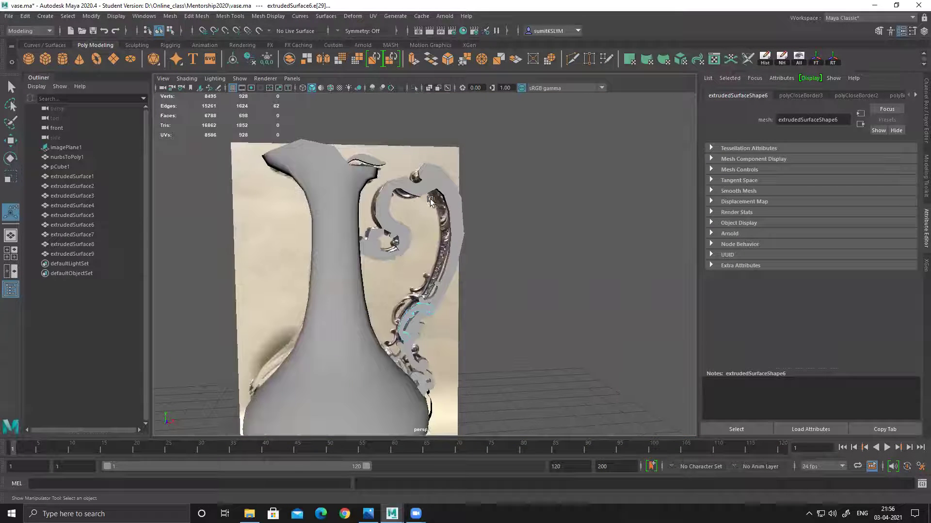
- Clear the selection and examine the capped handle on the jug against the reference image in front and perspective views
right_click_drag(431, 199, 497, 130)
left_click(497, 130)
left_click_drag(483, 285, 498, 290, "alt")
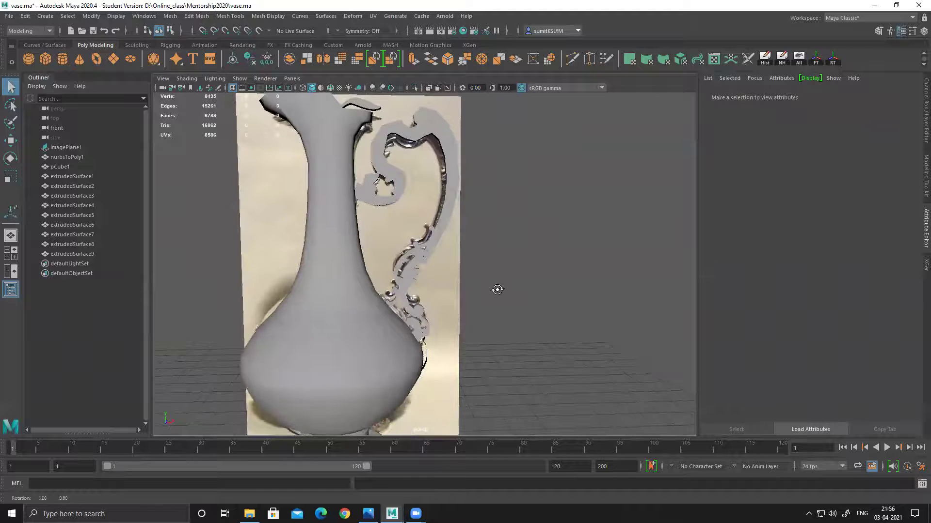
key("space")
key("space")
scroll(360, 231, "down", 5)
right_click_drag(361, 231, 473, 343, "alt")
middle_click_drag(407, 262, 413, 347, "alt")
right_click_drag(405, 339, 499, 343, "alt")
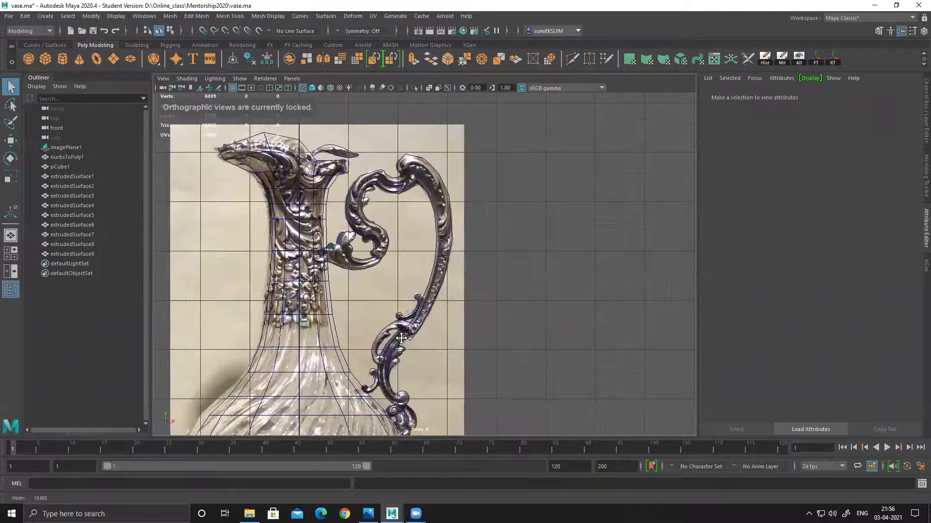
scroll(401, 338, "down", 3)
key("space")
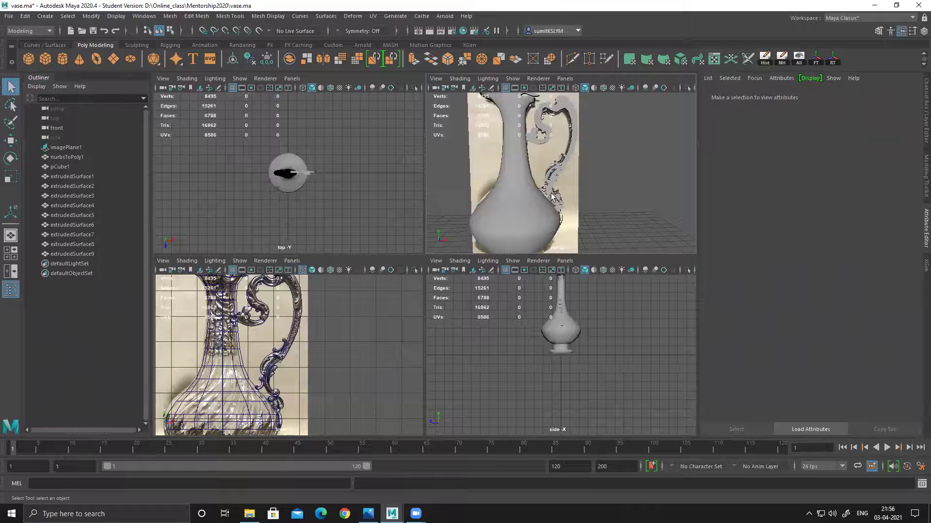
key("space")
left_click_drag(530, 243, 465, 258, "alt")
right_click_drag(435, 271, 532, 353, "alt")
left_click_drag(459, 321, 413, 324, "alt")
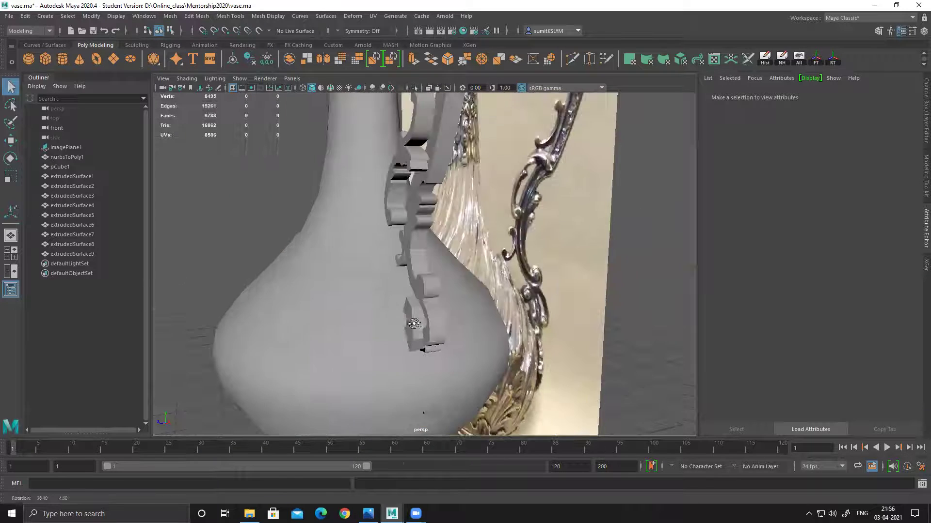
- Switch extrudedSurface9 to edge selection and select its open border edges
middle_click_drag(411, 334, 388, 275, "alt")
left_click_drag(324, 295, 395, 270, "alt")
left_click(399, 305)
right_click(392, 247)
left_click(394, 228)
left_click(390, 250)
- Examine the lowest handle ornament against the reference image in the front view and up close in perspective
key("space")
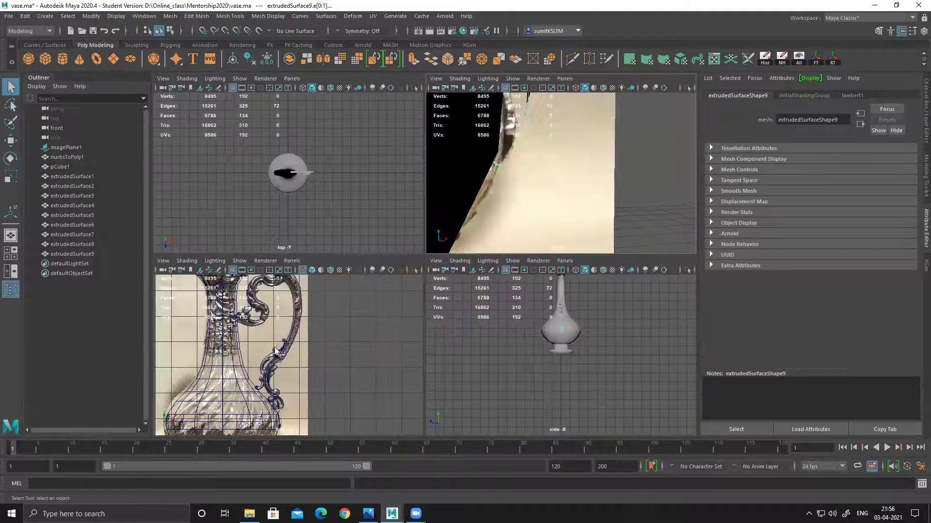
key("space")
middle_click_drag(417, 367, 449, 286, "alt")
right_click_drag(449, 286, 359, 230, "alt")
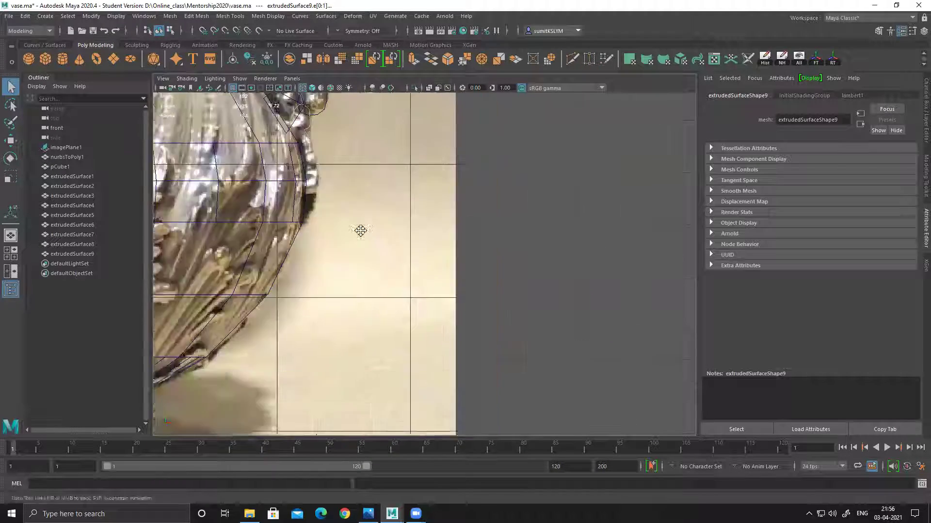
middle_click_drag(359, 231, 458, 351, "alt")
right_click_drag(458, 352, 494, 328, "alt")
middle_click_drag(388, 296, 388, 321, "alt")
right_click_drag(388, 321, 484, 196, "alt")
key("space")
key("space")
right_click_drag(509, 326, 426, 308, "alt")
left_click_drag(427, 308, 407, 321, "alt")
right_click_drag(410, 325, 534, 176)
- Isolate extrudedSurface9 by hiding all unselected objects, and select its open border edges
left_click(458, 233)
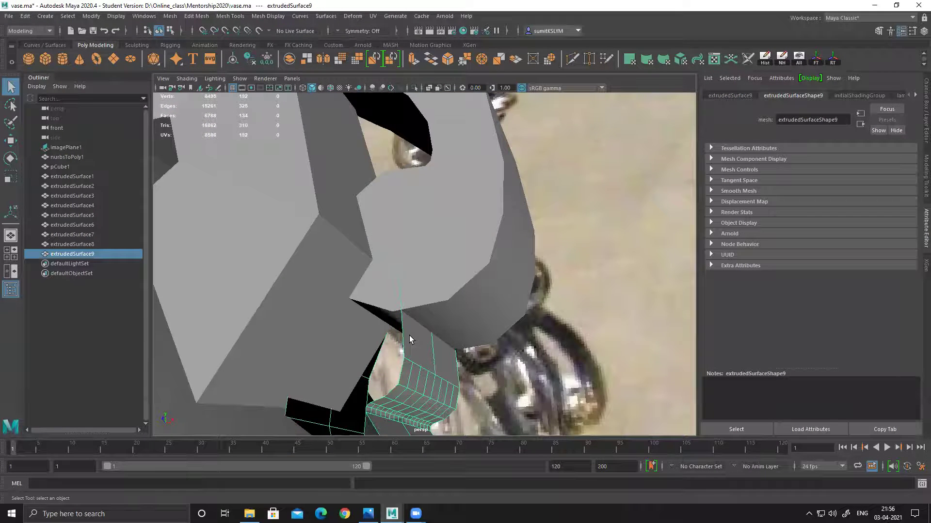
key("alt+h")
left_click_drag(408, 324, 380, 305, "alt")
right_click(367, 246)
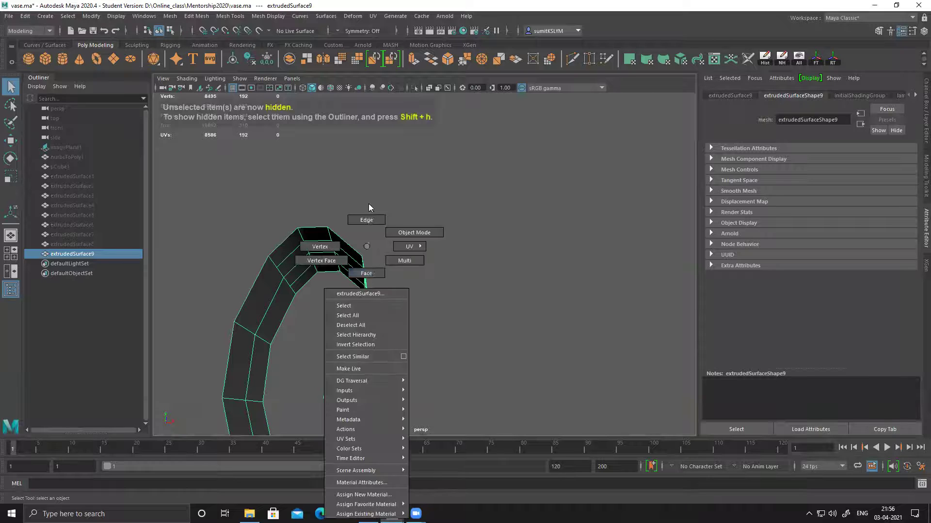
right_click_drag(368, 204, 368, 201)
double_click(347, 240)
- Delete the redundant edges near the overlapping seam of extrudedSurface9
left_click_drag(378, 259, 430, 259, "alt")
scroll(304, 249, "up", 4)
middle_click_drag(303, 252, 288, 263, "alt")
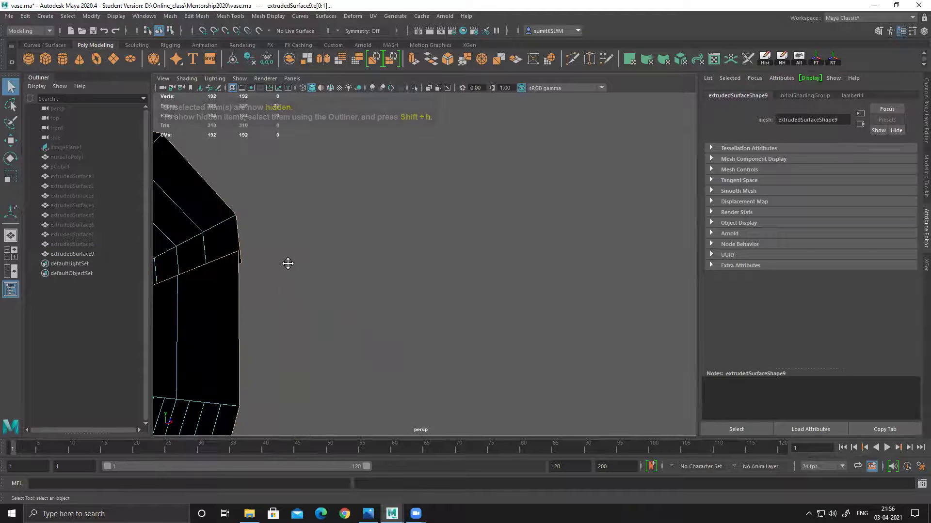
left_click_drag(288, 264, 300, 256, "alt")
right_click_drag(293, 237, 209, 185)
- Merge the paired vertices along extrudedSurface9's seam with a distance threshold of 0.01
right_click(251, 186)
left_click_drag(188, 285, 194, 293)
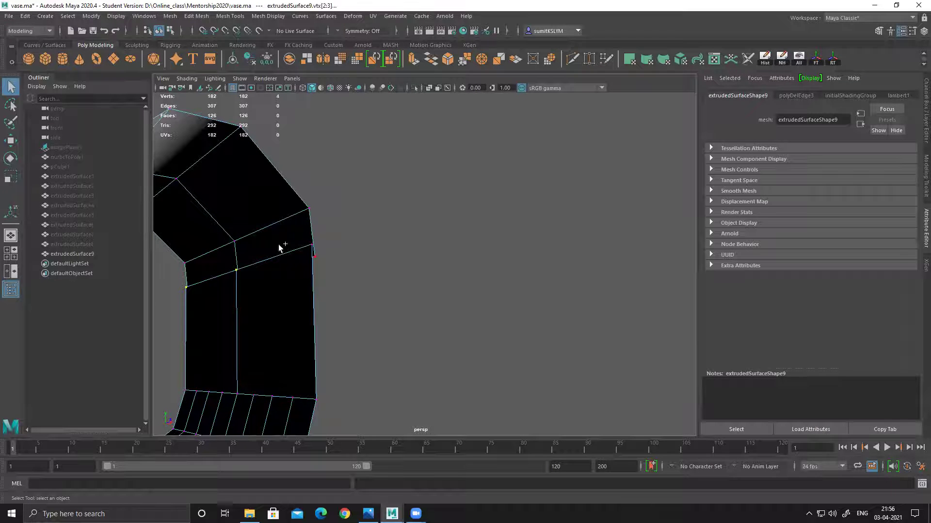
right_click_drag(280, 275, 332, 159, "shift")
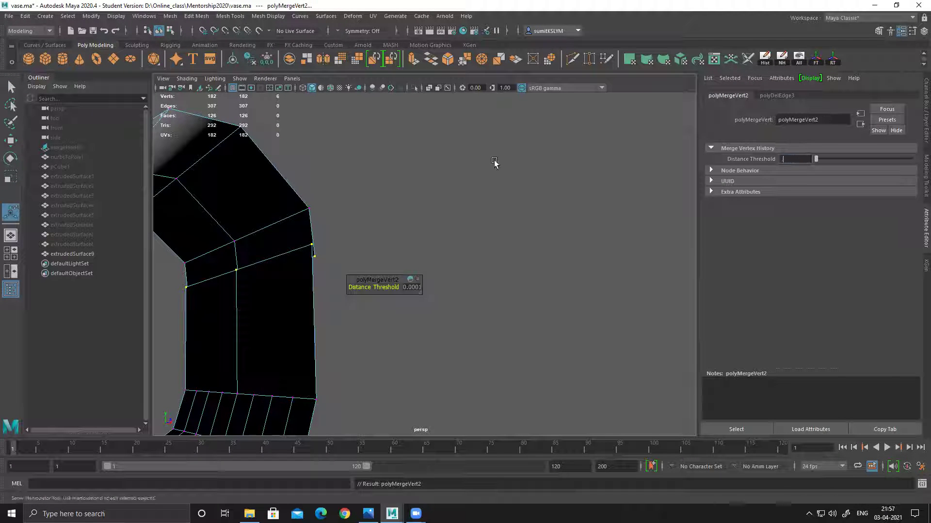
type(".01")
key("Return")
- Select the open border edges of extrudedSurface9 and cap both open sides with faces
scroll(230, 262, "down", 3)
right_click_drag(257, 207, 257, 144)
double_click(255, 156)
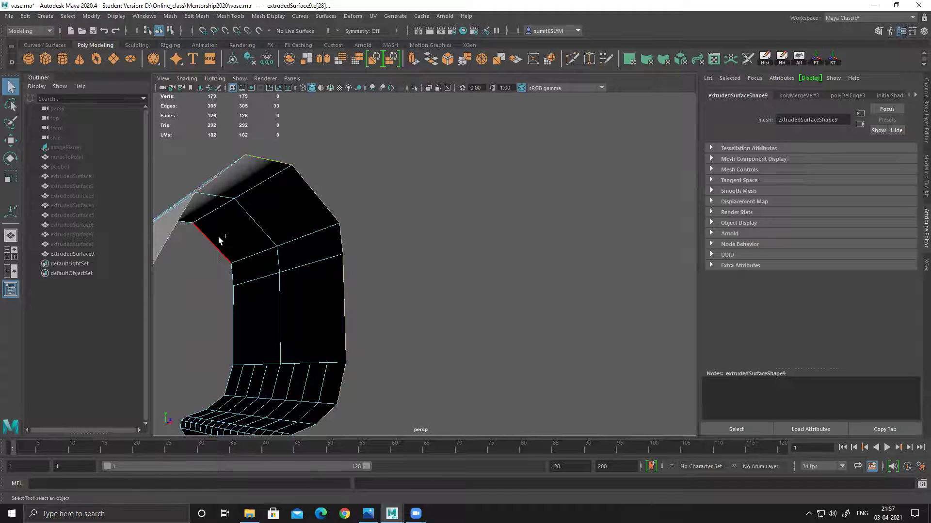
right_click_drag(281, 200, 282, 202, "shift")
right_click_drag(282, 339, 282, 327, "shift")
scroll(473, 320, "down", 5)
- Show all hidden objects again and delete the construction history of extrudedSurface9
left_click_drag(474, 320, 408, 315, "alt")
right_click_drag(414, 246, 462, 232)
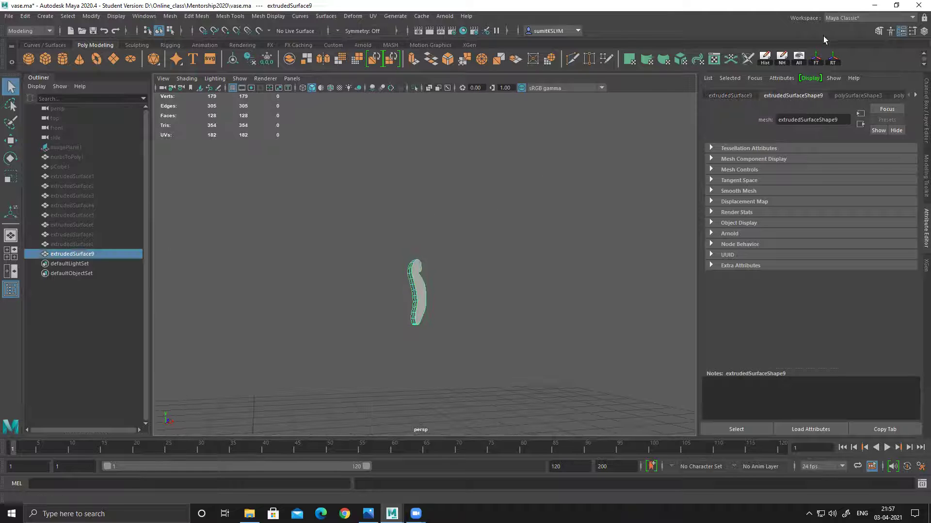
left_click(799, 59)
left_click(767, 62)
- Select all nine handle and ornament surfaces, extrudedSurface1 to extrudedSurface9, on the jug
right_click_drag(503, 326, 295, 310, "alt")
left_click_drag(296, 310, 364, 318, "alt")
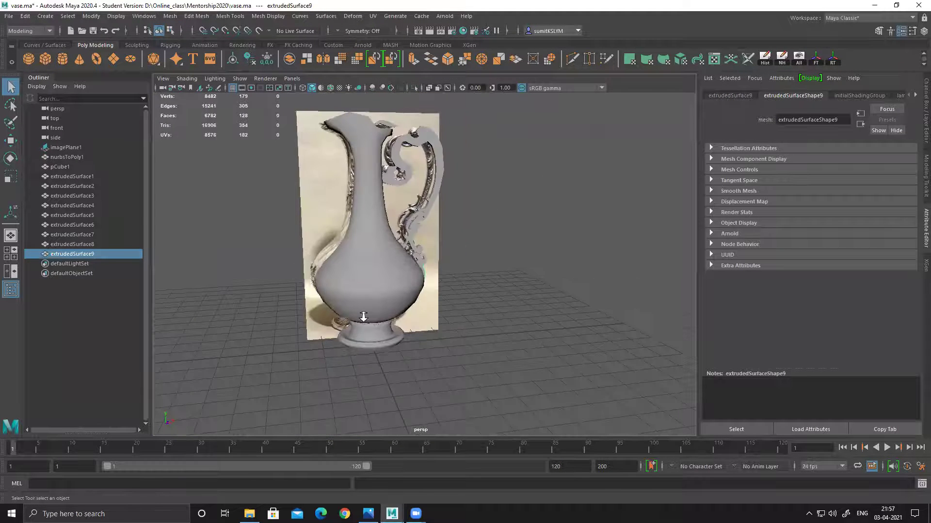
right_click_drag(363, 318, 451, 354, "alt")
left_click_drag(451, 353, 237, 341, "alt")
left_click_drag(421, 306, 402, 296, "alt")
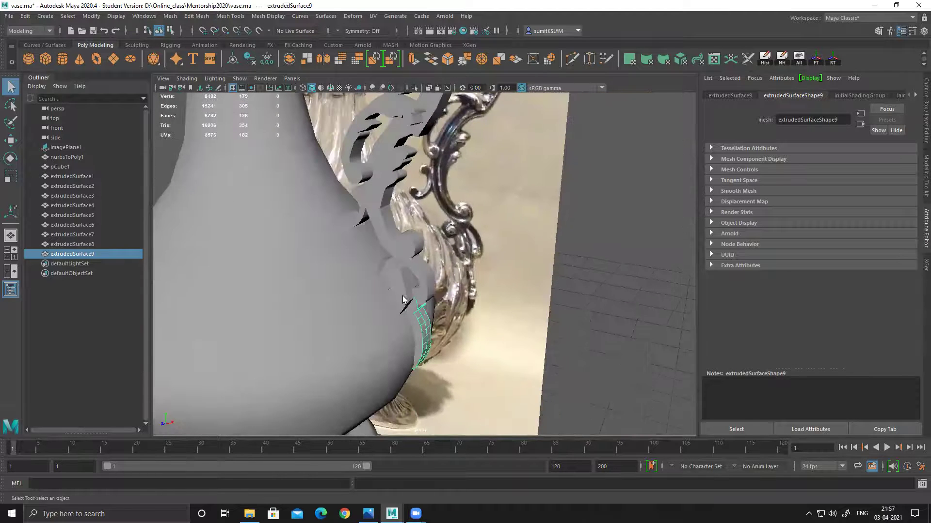
left_click(403, 296)
left_click(420, 321)
left_click(387, 234, "shift")
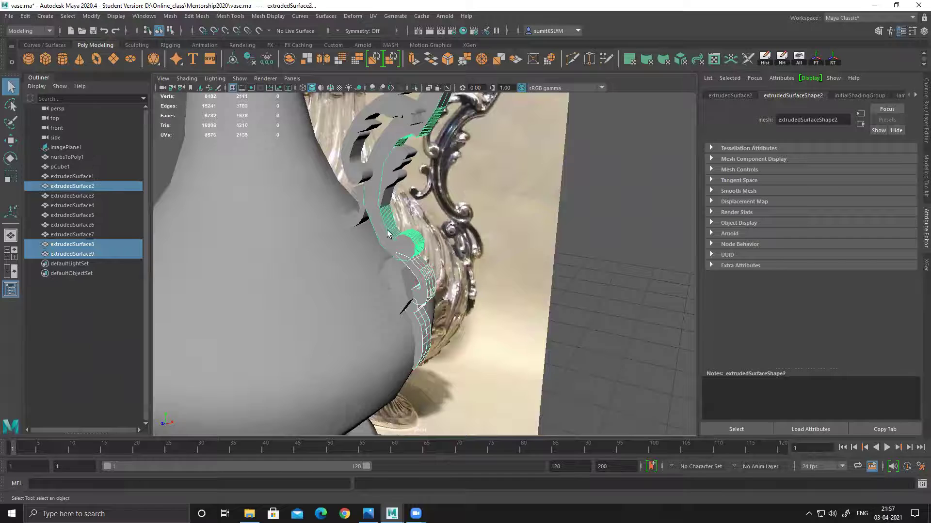
left_click(361, 220, "shift")
left_click(356, 172, "shift")
middle_click_drag(366, 182, 386, 266, "alt")
left_click_drag(386, 266, 394, 309, "alt")
scroll(478, 322, "down", 6)
scroll(461, 326, "up", 4)
left_click(366, 291, "shift")
left_click(323, 128, "shift")
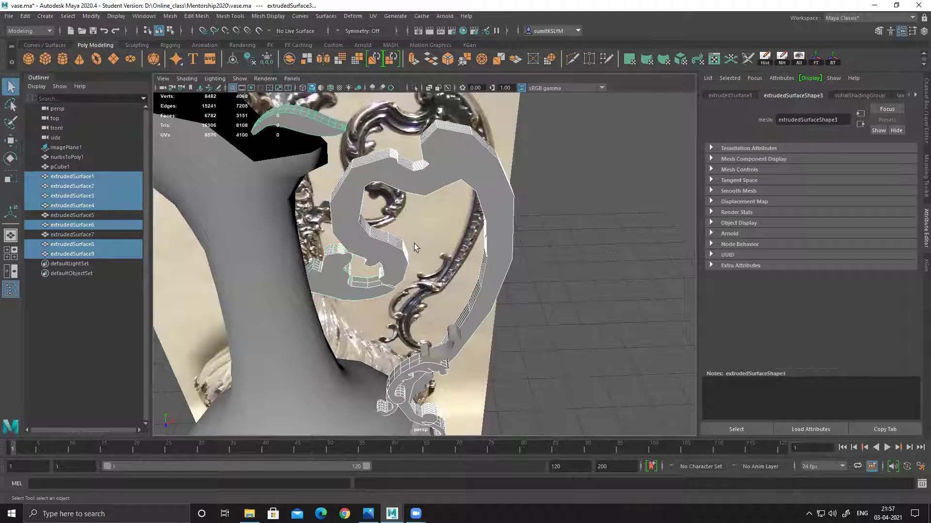
left_click(446, 360, "shift")
left_click_drag(554, 347, 464, 350, "alt")
left_click(440, 312, "shift")
- In the side view, display wireframe on shaded and move the nine selected surfaces along Z onto the jug's center line
key("e")
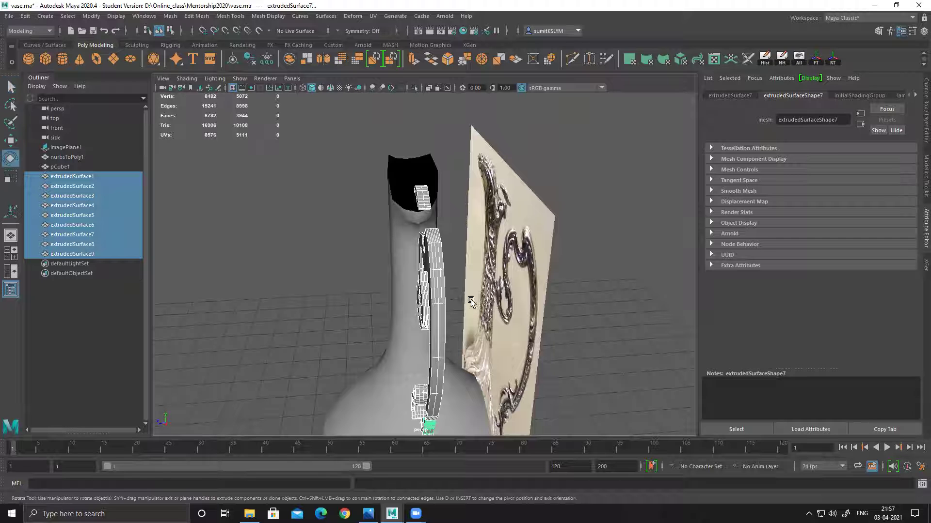
key("w")
key("space")
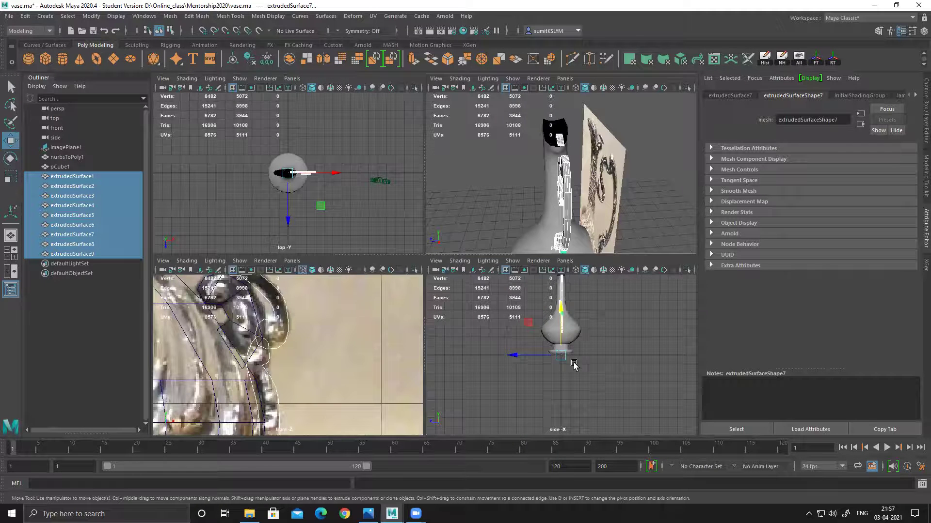
key("space")
middle_click_drag(536, 204, 538, 318, "alt")
right_click_drag(501, 316, 659, 422, "alt")
middle_click_drag(535, 364, 528, 277, "alt")
right_click_drag(529, 277, 546, 372, "alt")
middle_click_drag(546, 371, 534, 339, "alt")
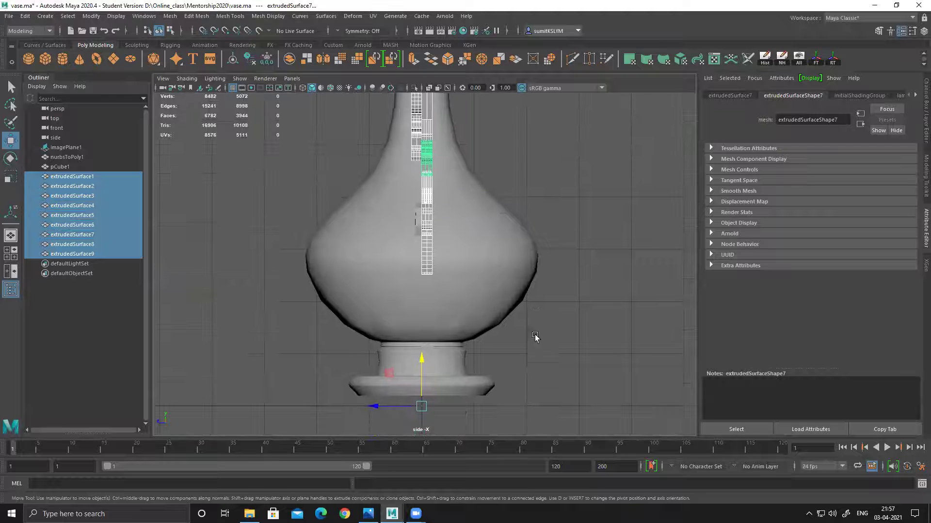
left_click(329, 89)
scroll(421, 286, "up", 1)
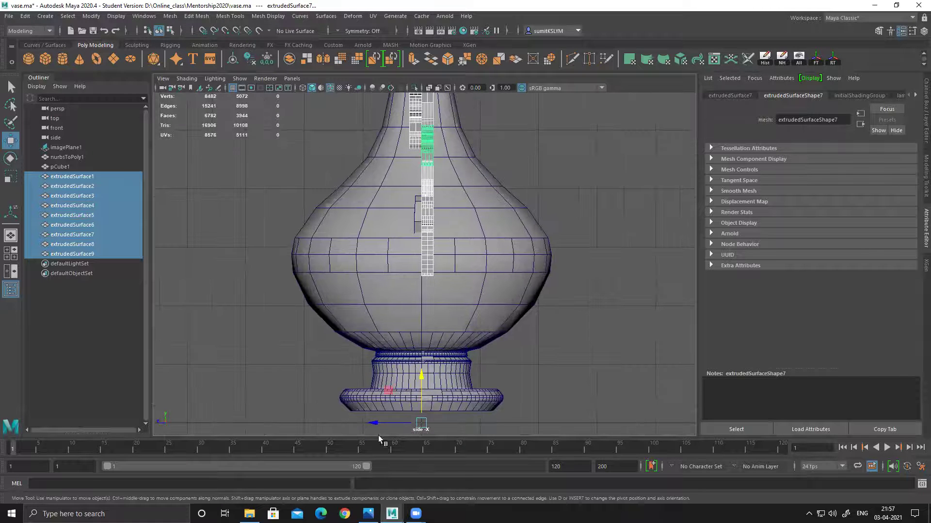
left_click_drag(374, 426, 368, 428)
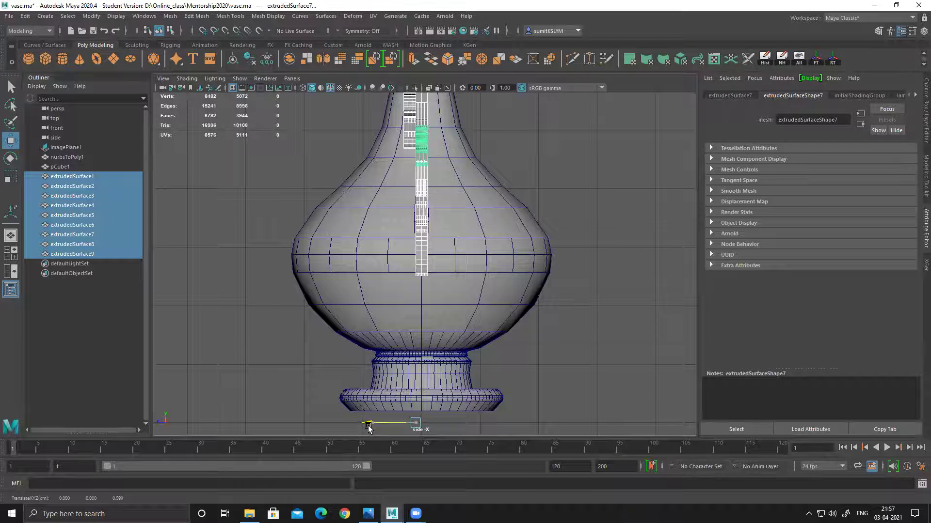
- Center the pivots of extrudedSurface5 and extrudedSurface6 and move both along Z in line with the main handle
middle_click_drag(421, 120, 420, 267, "alt")
scroll(419, 264, "up", 1)
left_click(405, 231)
left_click(404, 279, "shift")
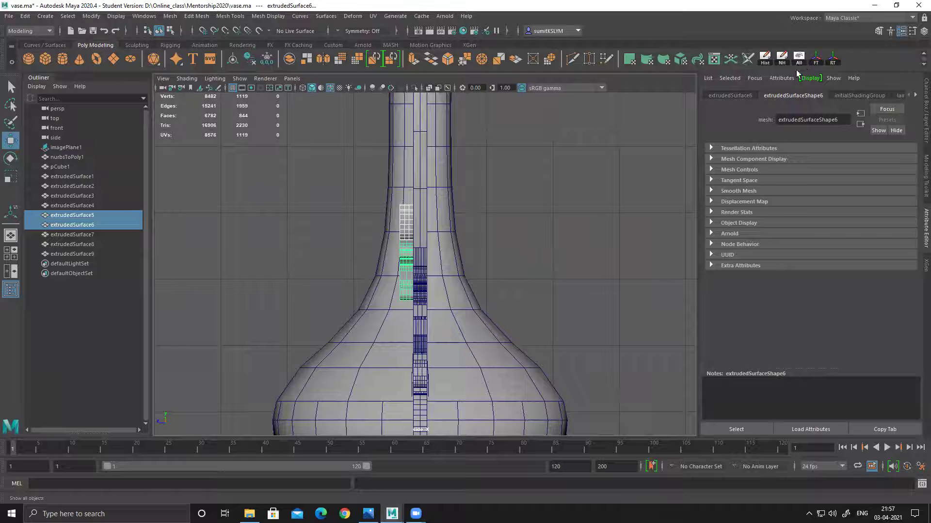
left_click(236, 61)
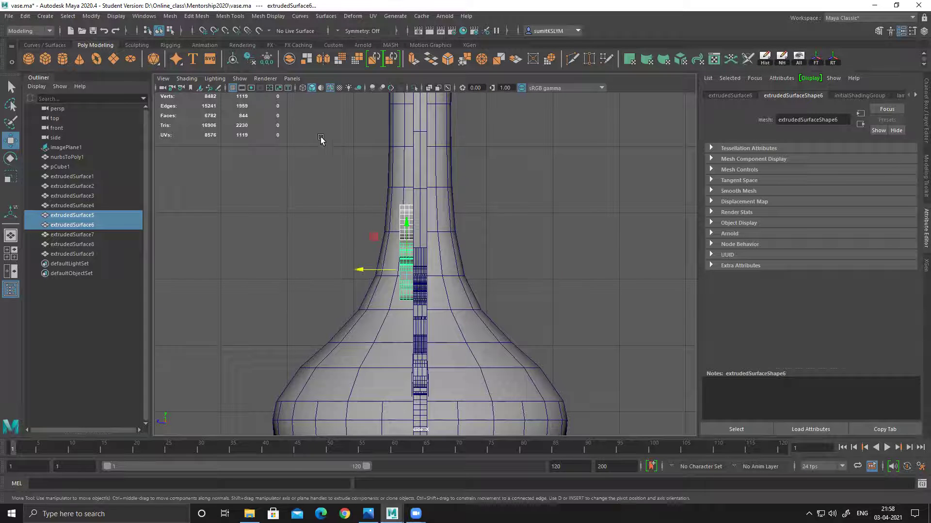
scroll(363, 270, "up", 4)
left_click_drag(330, 280, 366, 282)
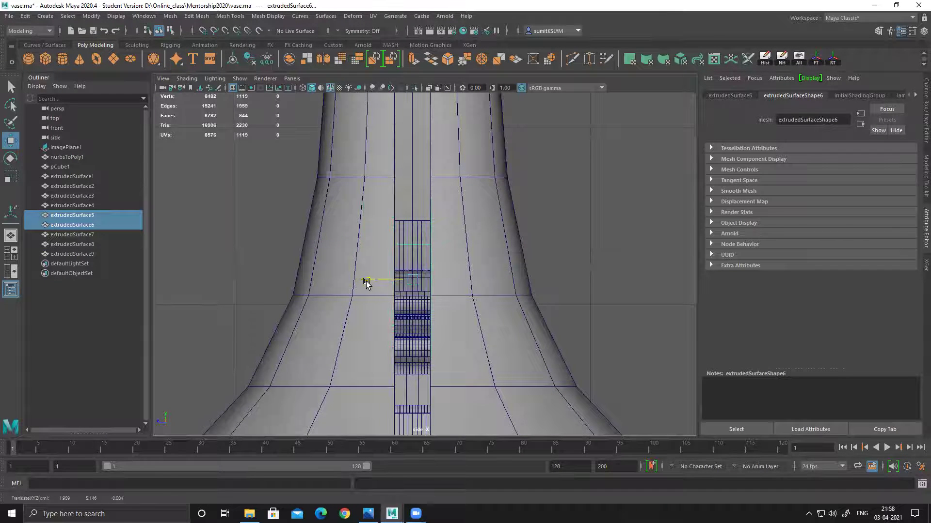
- Examine the alignment of the handle and its scroll ornaments from several angles in perspective
right_click_drag(425, 204, 315, 264, "alt")
middle_click_drag(448, 185, 447, 214, "alt")
right_click_drag(446, 214, 483, 241, "alt")
key("space")
key("space")
left_click_drag(442, 217, 519, 270, "alt")
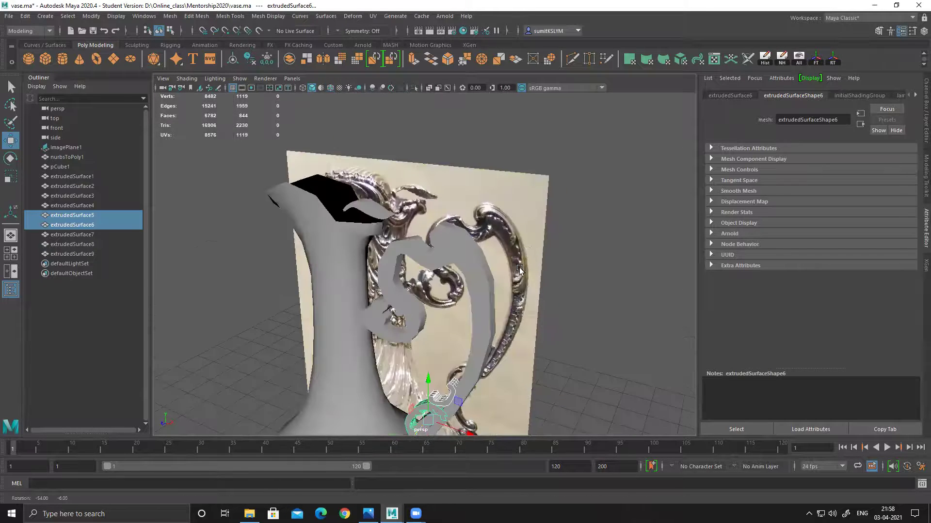
middle_click_drag(519, 270, 499, 145, "alt")
right_click_drag(490, 193, 594, 255, "alt")
left_click_drag(594, 255, 384, 204, "alt")
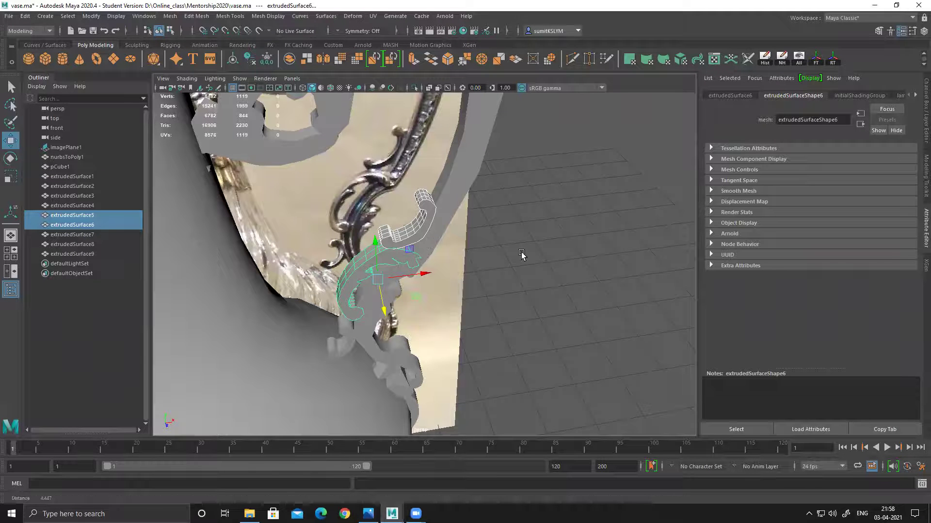
left_click_drag(522, 255, 452, 219, "alt")
middle_click_drag(452, 219, 444, 291, "alt")
- Select redundant lengthwise edge loops on the main handle surface, extrudedSurface2, and delete them
left_click(444, 218)
left_click_drag(447, 219, 412, 212, "alt")
middle_click_drag(423, 213, 434, 278, "alt")
left_click_drag(434, 277, 392, 230, "alt")
right_click_drag(391, 230, 404, 212, "alt")
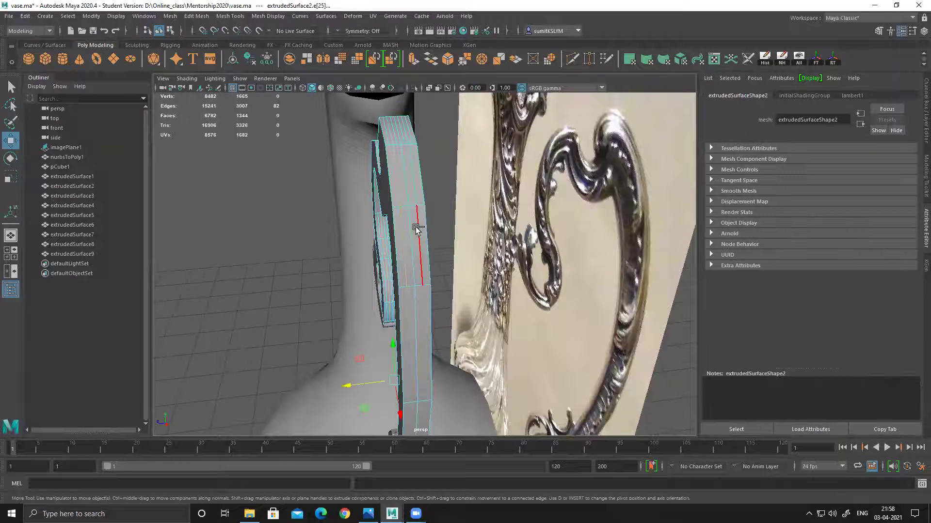
key("ctrl+Delete")
- Delete the remaining extra lengthwise edges on the handle's upper bend, keeping only the middle one
left_click_drag(405, 237, 397, 246, "alt")
right_click_drag(398, 246, 484, 344, "alt")
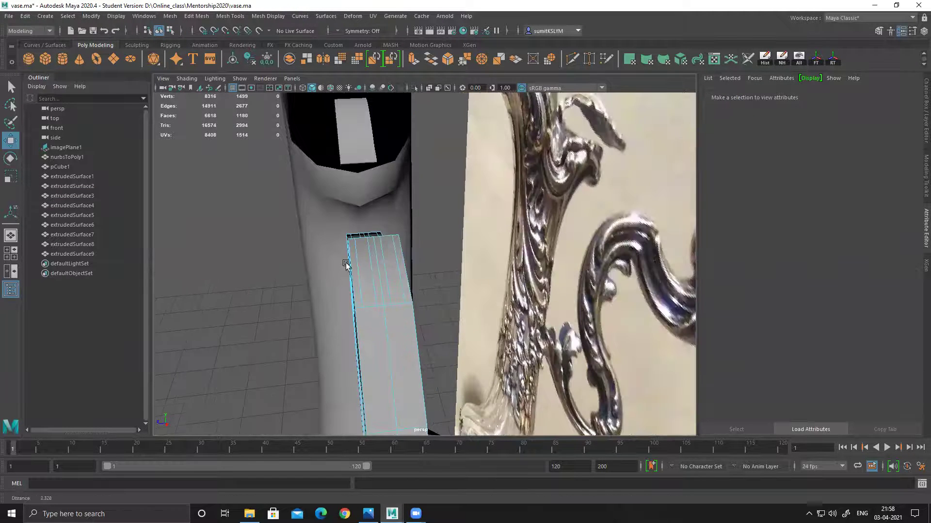
double_click(340, 261)
double_click(362, 264, "shift")
double_click(376, 265, "shift")
double_click(387, 263, "shift")
right_click(385, 241, "shift")
left_click(339, 255)
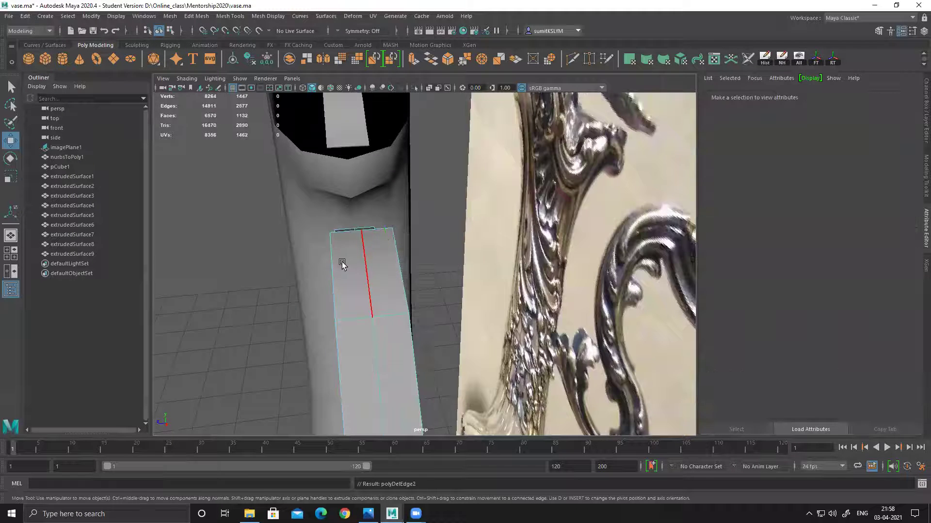
- Delete the redundant lengthwise edges on the stepped notch section of extrudedSurface2
left_click_drag(339, 255, 431, 296, "alt")
mouse_move(437, 249)
left_mouse_down("alt")
mouse_move(530, 285)
mouse_move(461, 291)
mouse_move(431, 251)
left_mouse_up("alt")
double_click(461, 287)
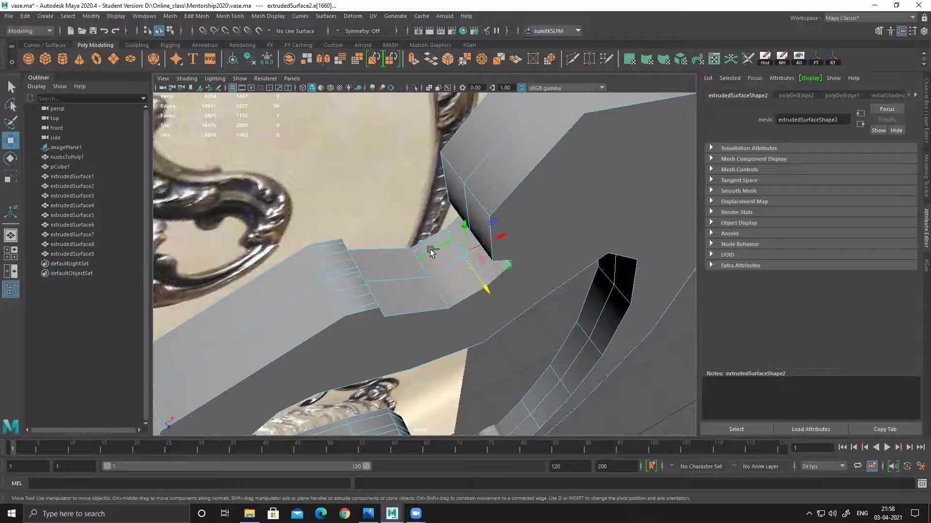
right_click_drag(427, 243, 405, 284, "shift")
left_click_drag(405, 284, 322, 236, "alt")
left_click(337, 300)
left_click(331, 282)
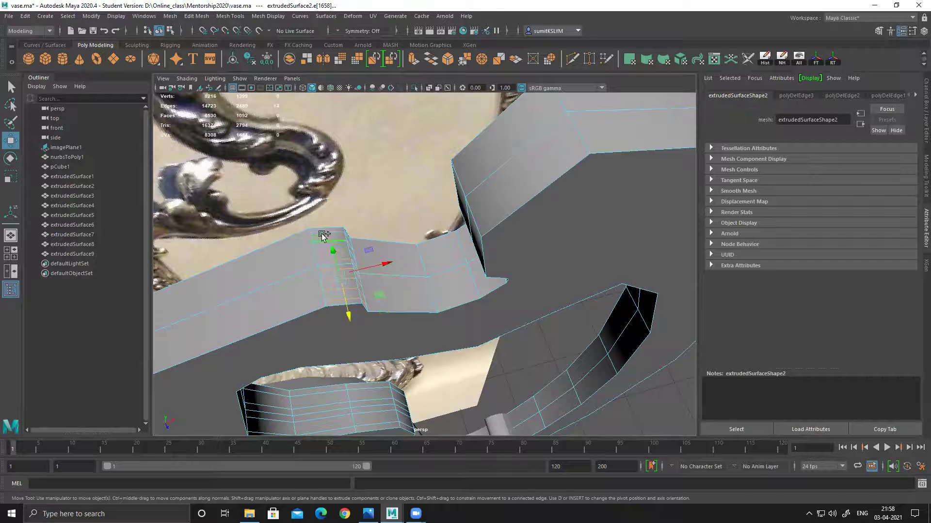
right_click_drag(411, 260, 378, 277, "shift")
- Select the jug body nurbsToPoly1 and inspect its spout and rim in perspective
scroll(431, 338, "down", 4)
left_click_drag(432, 339, 285, 295, "alt")
left_click_drag(404, 290, 417, 250, "alt")
scroll(349, 267, "down", 10)
right_click_drag(350, 240, 412, 213)
left_click(523, 115)
left_click(364, 306)
left_click_drag(433, 296, 460, 303, "alt")
left_click_drag(353, 248, 330, 243, "alt")
right_click_drag(340, 257, 398, 270, "alt")
middle_click_drag(399, 269, 430, 291, "alt")
left_click_drag(430, 291, 416, 280, "alt")
right_click_drag(416, 281, 432, 333, "alt")
left_click_drag(432, 333, 458, 310, "alt")
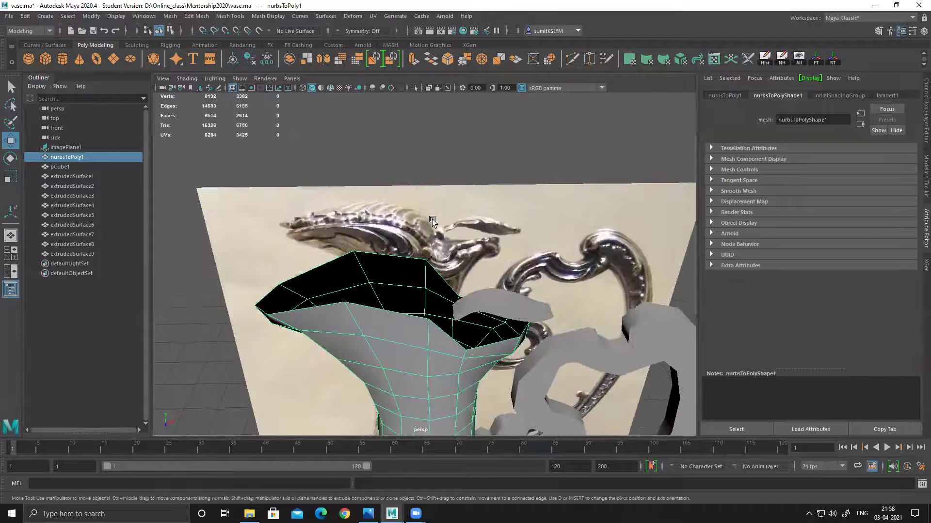
- Compare the jug body's spout and rim with the reference image in the front view
key("space")
key("space")
scroll(336, 264, "down", 8)
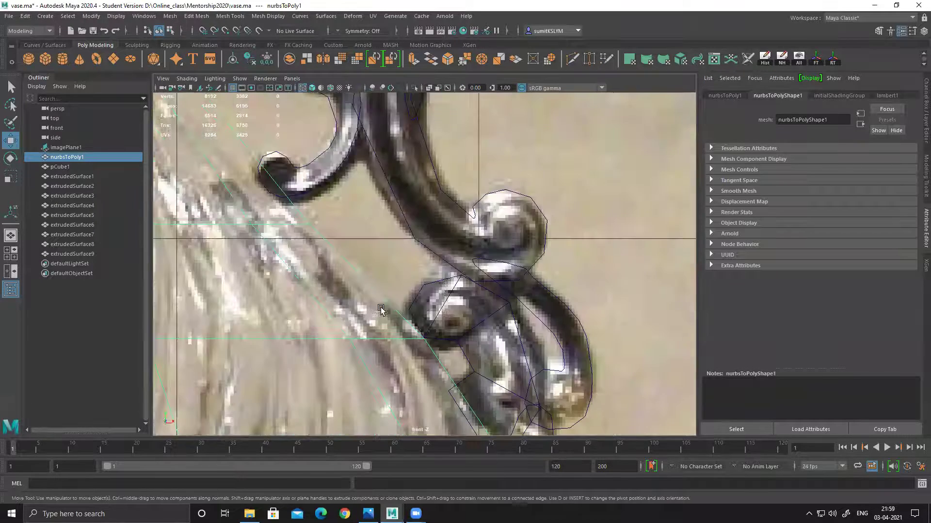
middle_click_drag(366, 151, 374, 251, "alt")
right_click_drag(374, 251, 363, 301, "alt")
middle_click_drag(363, 302, 399, 302, "alt")
scroll(399, 301, "up", 3)
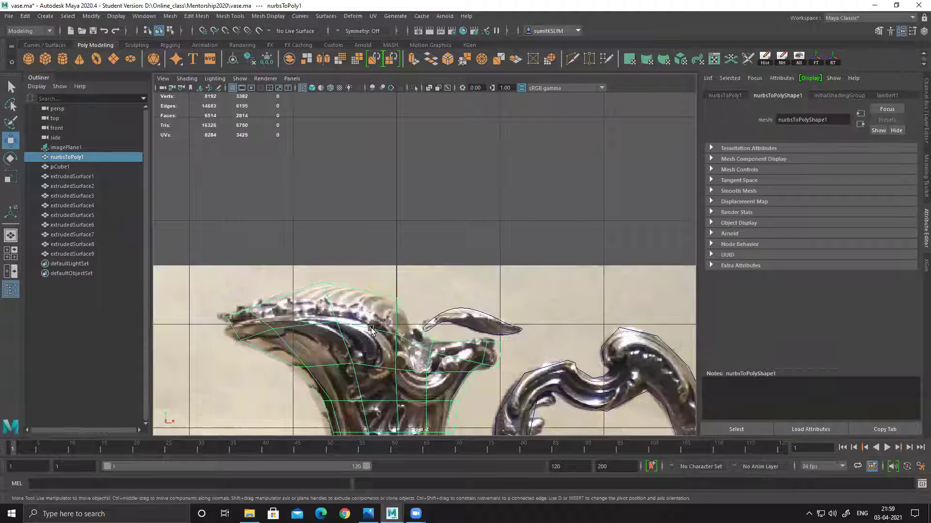
scroll(376, 323, "up", 1)
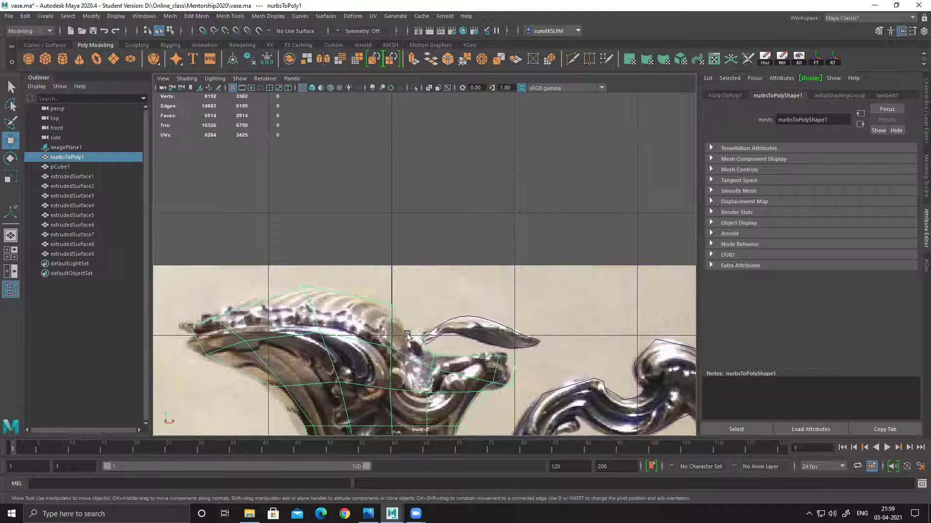
right_click_drag(391, 245, 342, 248)
left_click_drag(386, 308, 413, 343)
- Lower the jug body's rim vertices behind the crest to the dip beside the leaf ornament, following the reference
scroll(391, 305, "up", 1)
middle_click_drag(417, 343, 427, 289, "alt")
left_click(426, 289)
left_click_drag(426, 289, 437, 319)
left_click_drag(428, 310, 430, 301)
left_click_drag(365, 130, 400, 286)
left_click_drag(382, 223, 381, 267)
left_click_drag(388, 200, 390, 203)
left_click_drag(383, 192, 387, 245)
middle_click_drag(423, 277, 433, 268, "alt")
- Try to reposition the vertices at the top of the spout's crest, and undo the changes
middle_click_drag(297, 158, 335, 193, "alt")
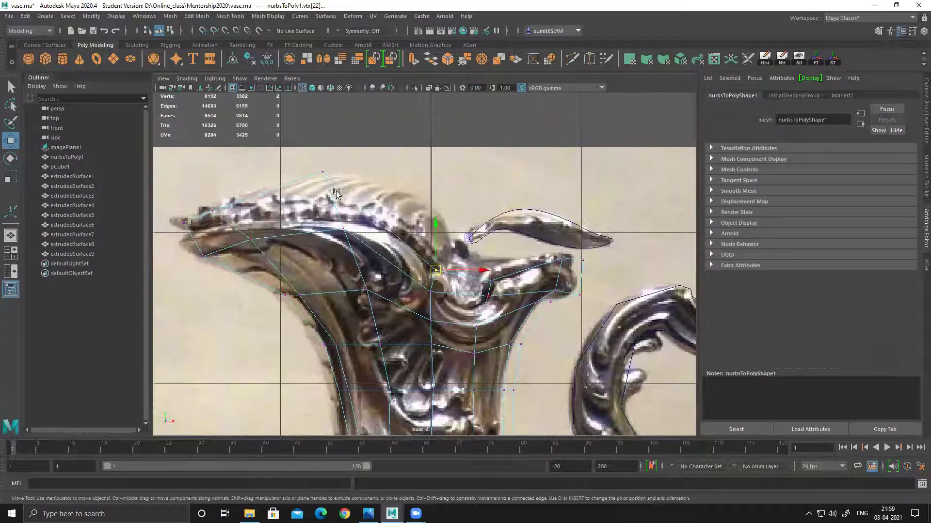
left_click_drag(365, 227, 347, 249)
key("ctrl+z")
key("ctrl+z")
- Move the rim vertices at the crest and toward the spout tip down onto the lip's contour in the reference
mouse_move(335, 203)
left_mouse_down()
mouse_move(346, 246)
mouse_move(340, 217)
left_mouse_up()
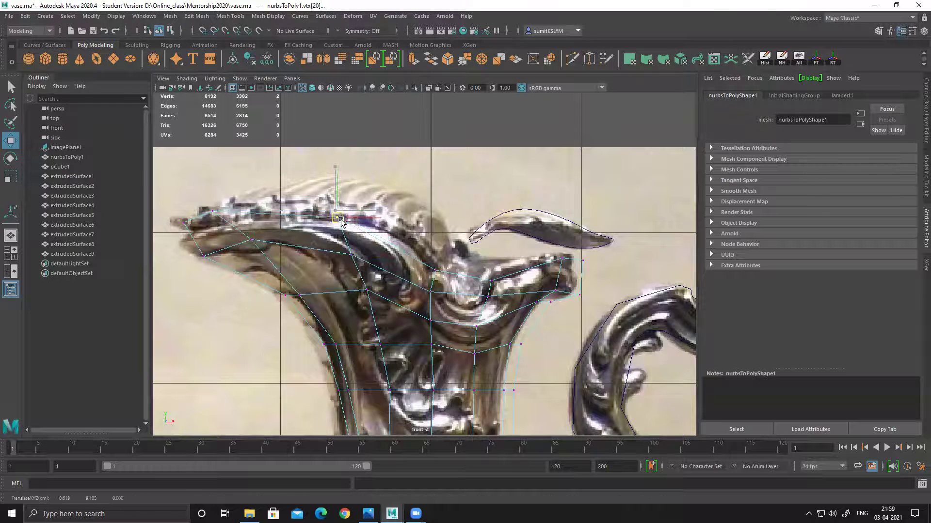
left_click(213, 211)
left_click_drag(212, 211, 226, 222)
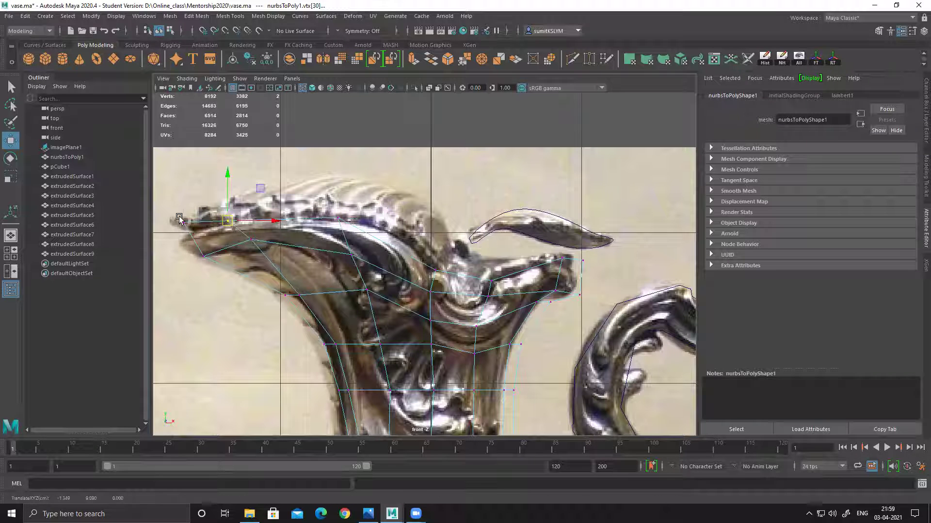
left_click(180, 239)
- Try to insert vertical edge loops through the jug's neck and rim with Multi-Cut, and undo them
middle_click_drag(388, 264, 374, 234, "alt")
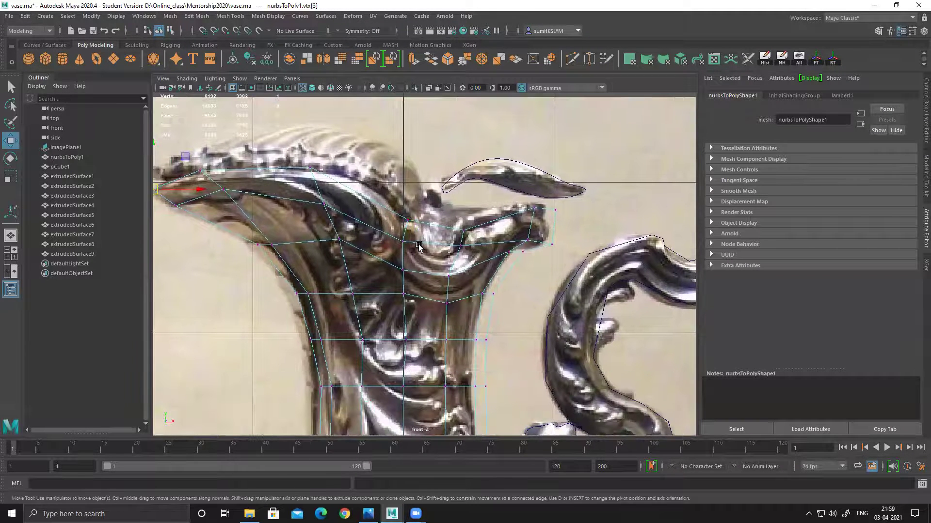
right_click_drag(447, 238, 393, 239, "shift")
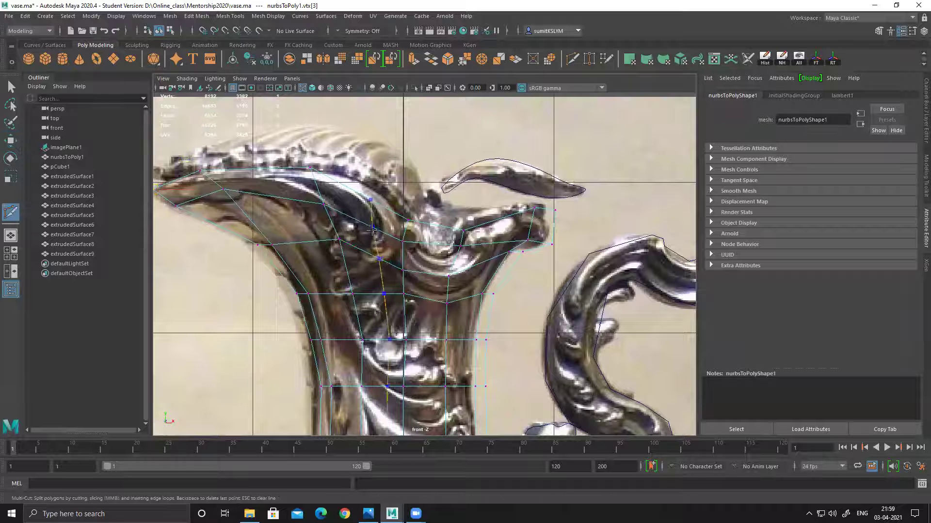
left_click(372, 233, "ctrl")
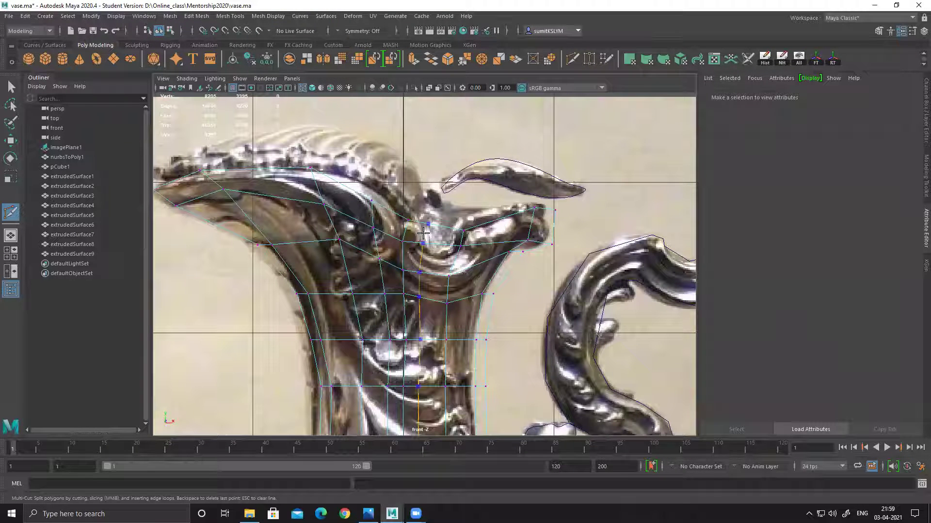
key("ctrl+z")
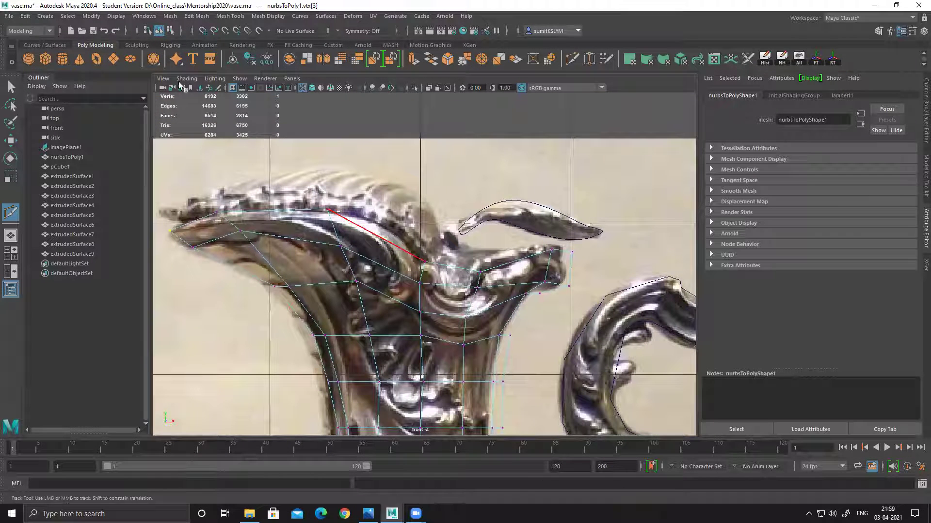
- Start an EP curve at the rim's handle-side end and trace the upper rim to the base of the crest in the reference
left_click(52, 45)
left_click(62, 59)
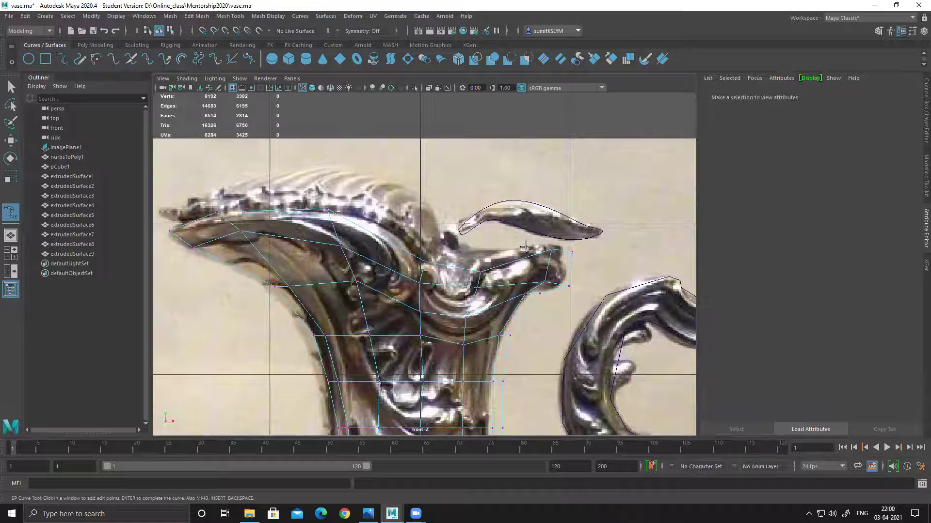
left_click(560, 258)
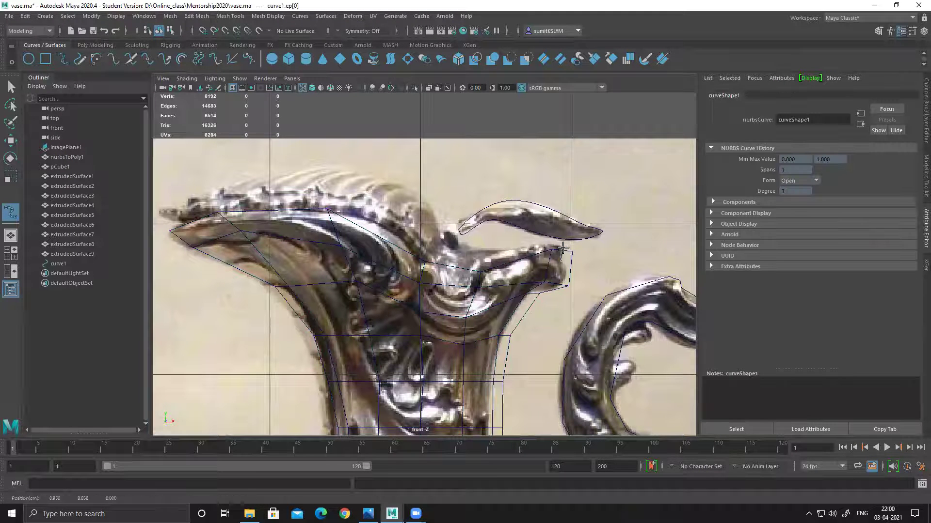
left_click(463, 247)
left_click(458, 238)
left_click(451, 232)
left_click(440, 233)
left_click(432, 211)
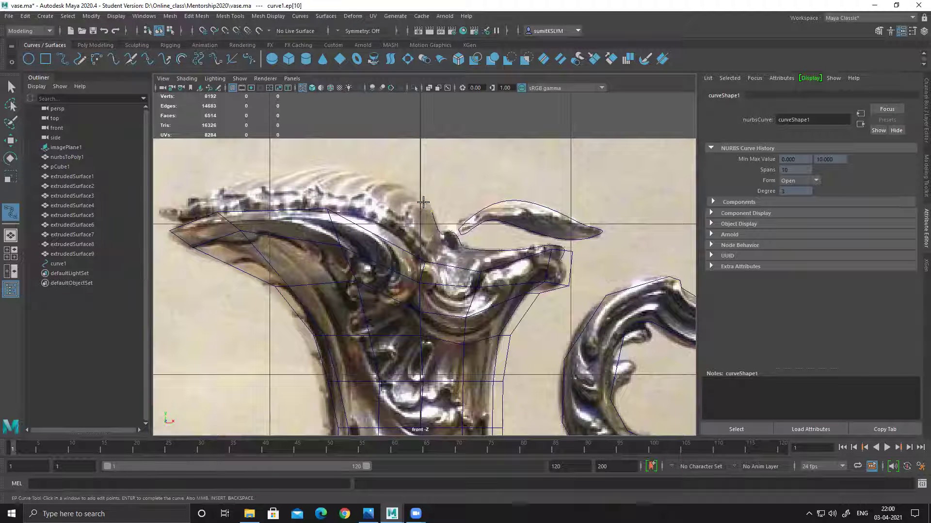
- Continue the curve over the top of the crest, around the spout tip, and onto the crest's lower edge
left_click(330, 167)
left_click(305, 166)
left_click(271, 171)
left_click(224, 185)
left_click(199, 194)
left_click(177, 204)
left_click(166, 209)
left_click(159, 213)
left_click(170, 219)
left_click(181, 222)
left_click(214, 214)
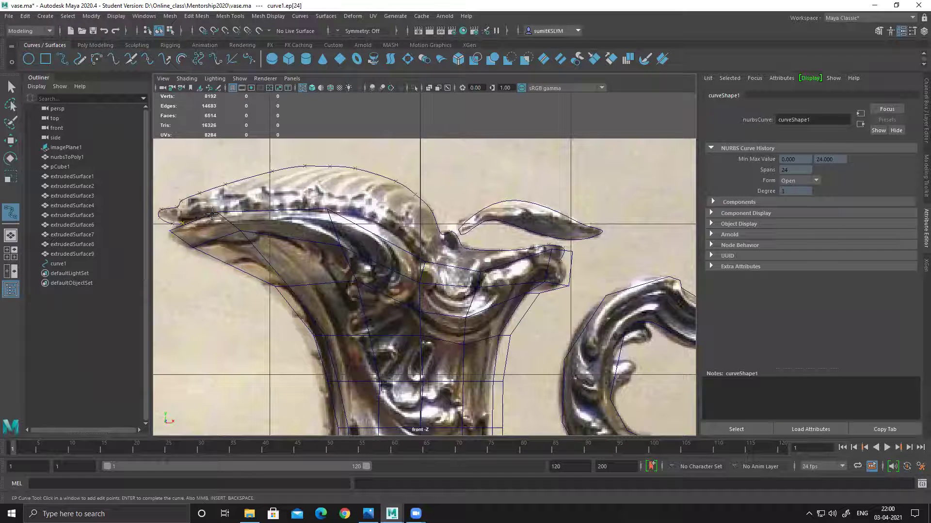
- Trace the curve back along the lip and around the dip to the rim's handle-side end, completing the outline
left_click(390, 231)
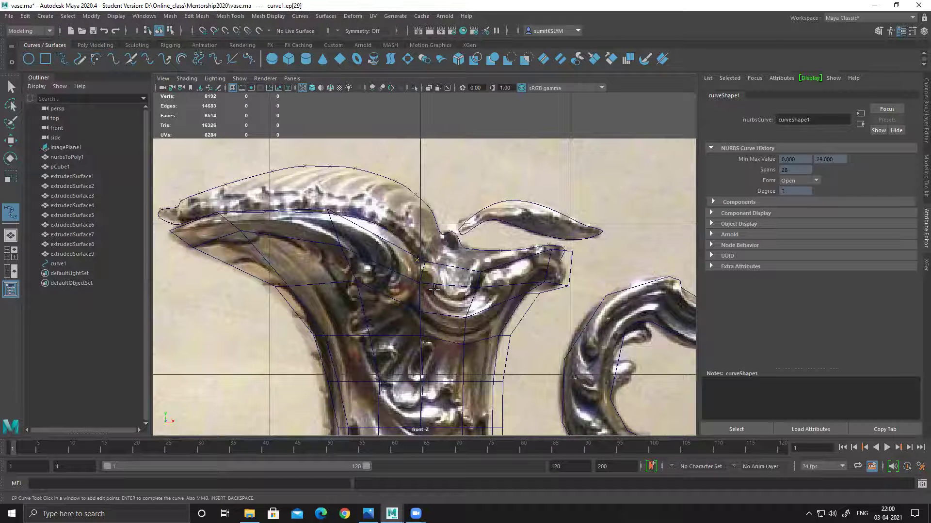
left_click(424, 266)
left_click(483, 275)
left_click(547, 260)
left_click(546, 258)
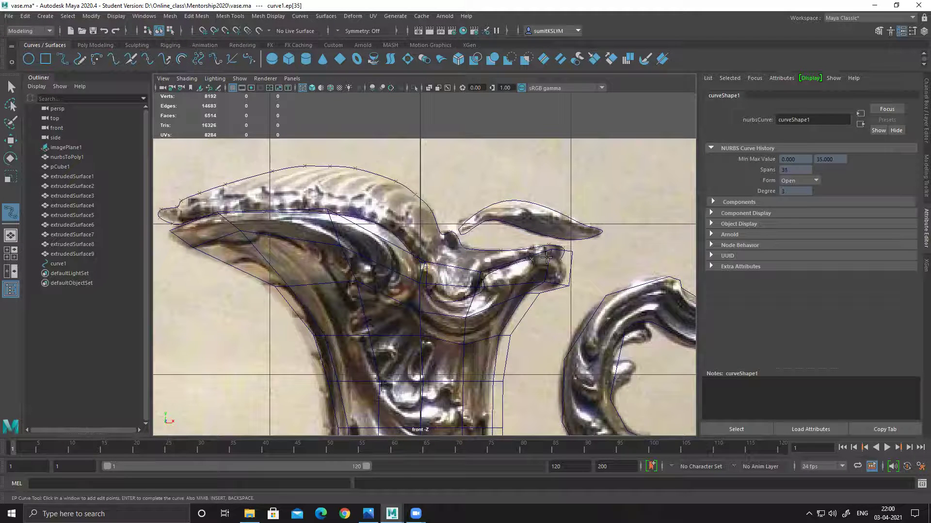
left_click(559, 260)
middle_click_drag(562, 285, 489, 293, "alt")
right_click_drag(488, 293, 493, 285, "alt")
left_click(10, 87)
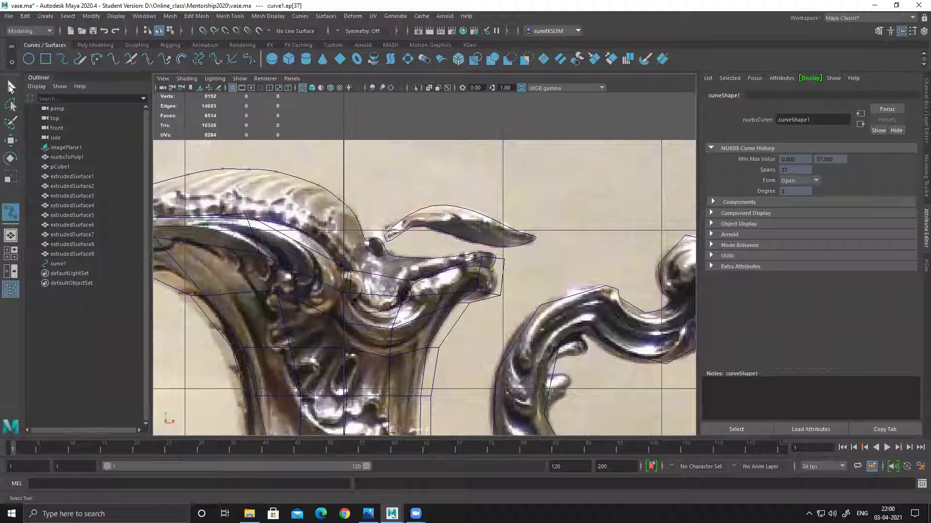
- Extrude the crest outline curve by distance with a length of 0.201
left_click(325, 16)
mouse_move(326, 16)
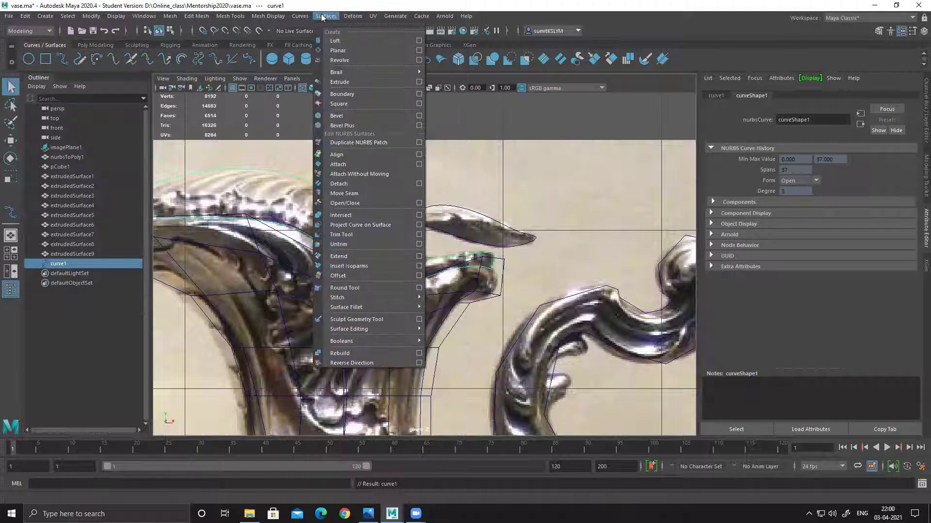
left_click(419, 82)
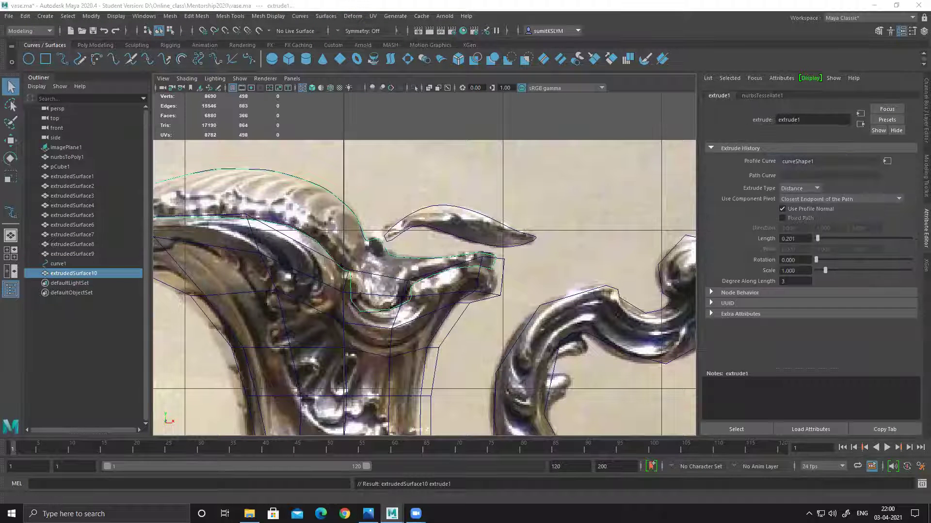
- Move the extruded crest surface sideways in the side view so it is centred on the jug's neck
key("space")
key("space")
left_click_drag(557, 207, 443, 266, "alt")
key("w")
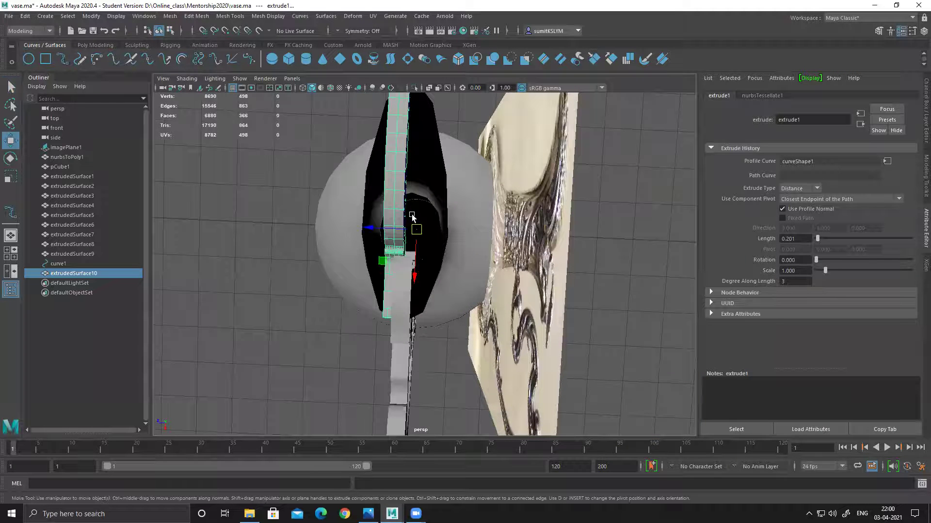
key("space")
key("space")
scroll(523, 257, "up", 3)
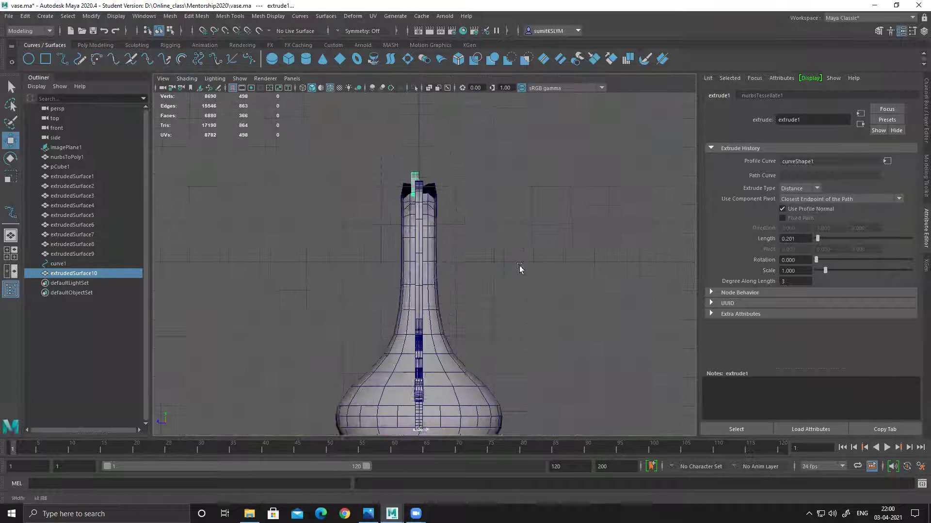
left_click(96, 45)
scroll(544, 259, "up", 5)
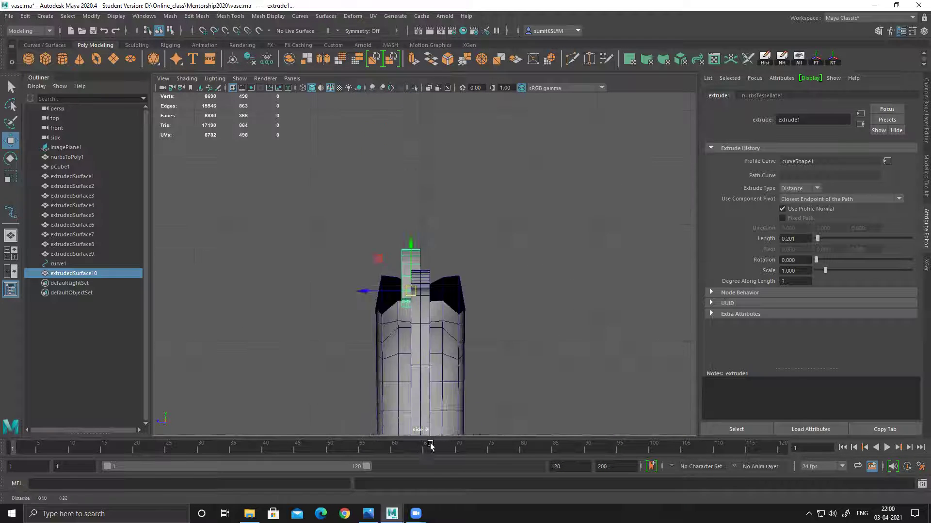
scroll(458, 403, "up", 2)
left_click_drag(368, 381, 382, 378)
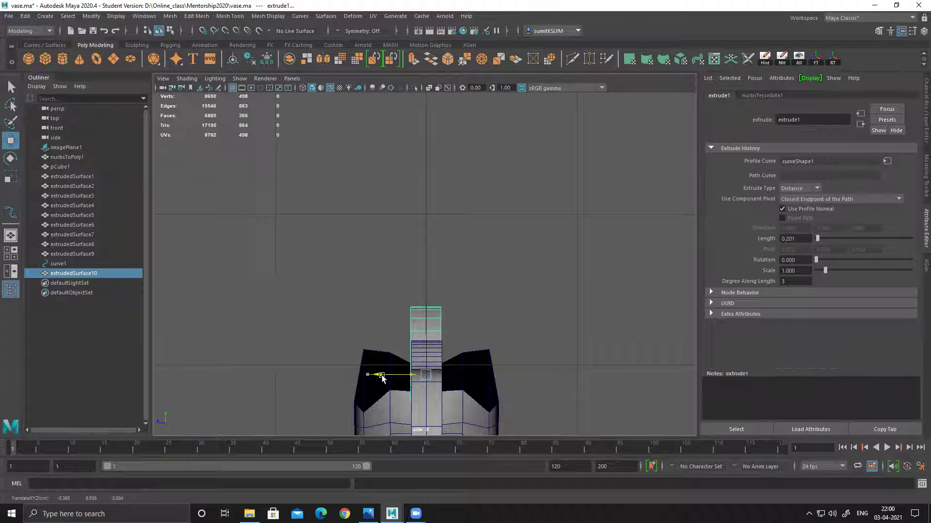
left_click_drag(382, 376, 383, 375)
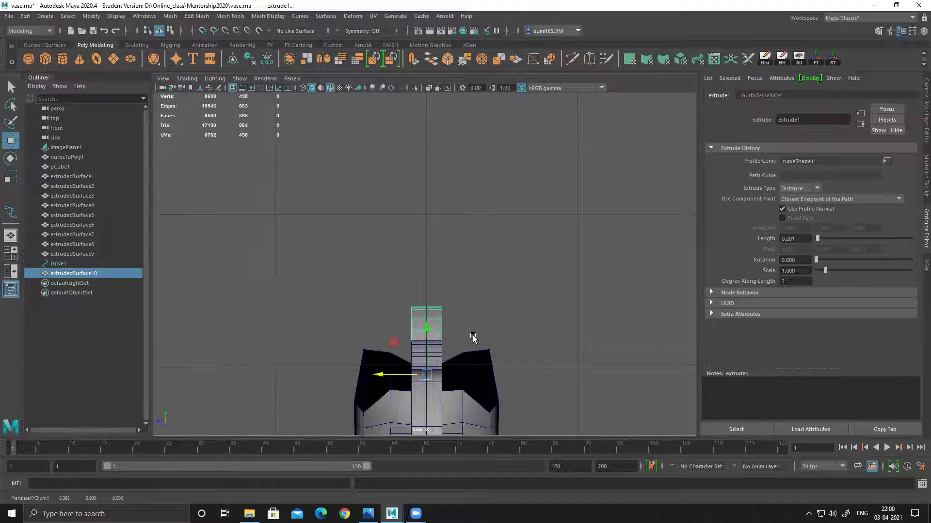
- Scale the extruded crest surface along its depth until it spans about the full width of the spout
key("r")
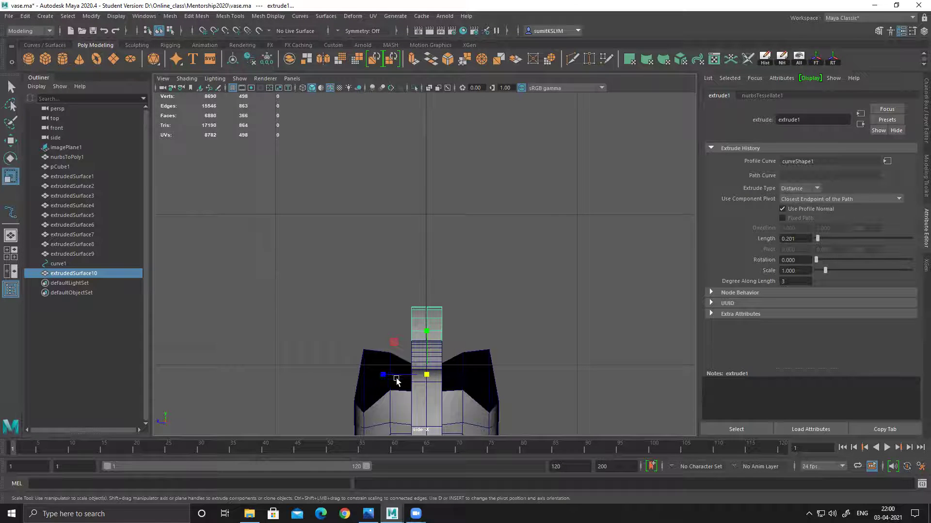
left_click_drag(380, 375, 226, 376)
key("space")
key("space")
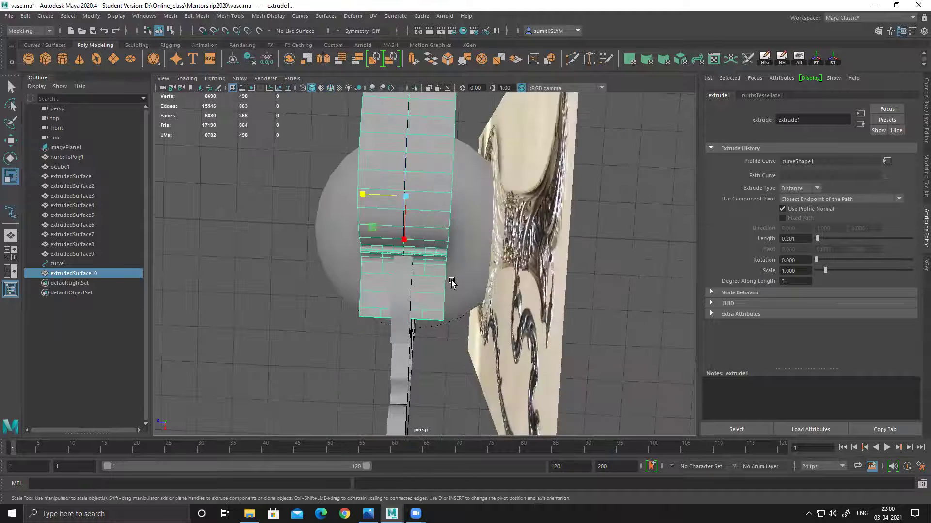
left_click_drag(334, 337, 502, 294, "alt")
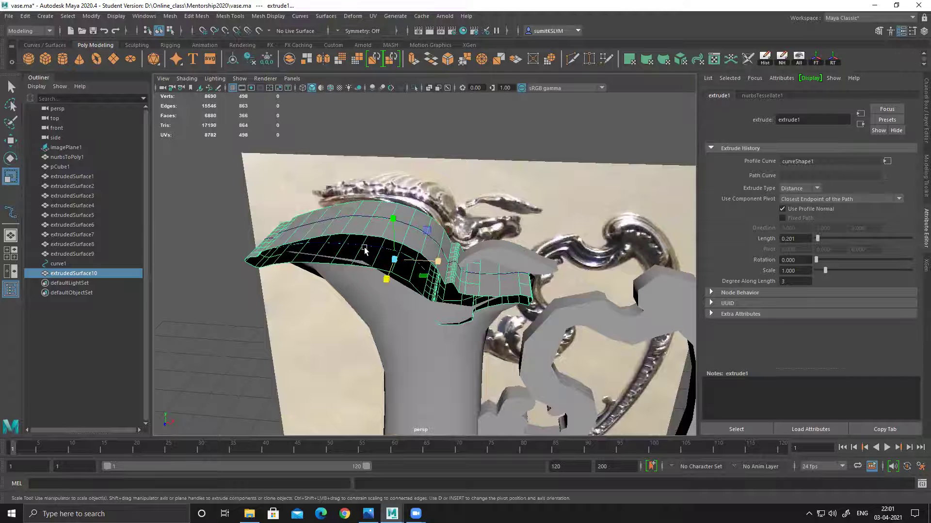
- Delete the crest's profile curve and hide everything except the new extruded surface
left_click(63, 265)
key("Delete")
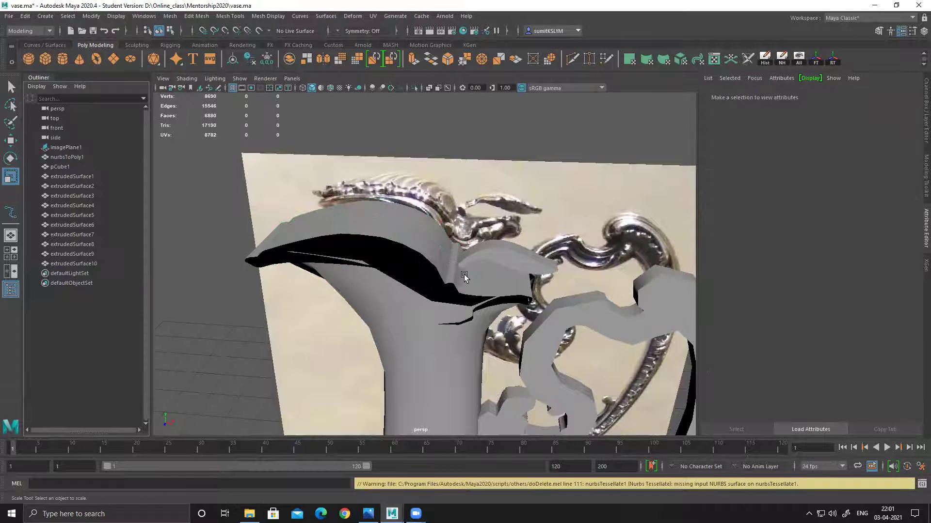
left_click(71, 265)
key("alt+h")
- Delete the surplus edge loops along the crest and the rim section of the extruded surface
left_click_drag(475, 295, 467, 272, "alt")
right_click_drag(423, 238, 423, 191)
double_click(414, 236)
left_click_drag(470, 282, 426, 269, "alt")
right_click_drag(425, 270, 554, 322, "alt")
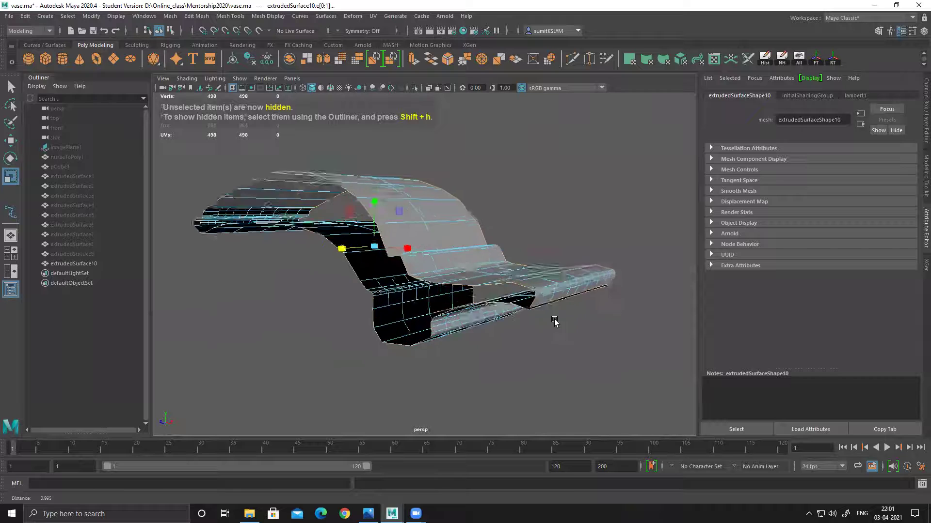
middle_click_drag(555, 322, 463, 304, "alt")
left_click_drag(464, 304, 456, 239, "alt")
middle_click_drag(455, 239, 461, 274, "alt")
right_click_drag(460, 274, 490, 303, "alt")
right_click_drag(416, 224, 414, 196)
double_click(399, 209)
double_click(453, 232, "shift")
double_click(496, 251, "shift")
double_click(530, 271, "shift")
- Merge the vertex pairs along the open seam at the rim's end with a distance threshold of 0.02
right_click_drag(522, 258, 484, 284, "shift")
left_click_drag(484, 285, 515, 263, "alt")
right_click_drag(427, 251, 424, 249)
left_click_drag(490, 272, 519, 309)
right_click_drag(517, 305, 542, 139, "shift")
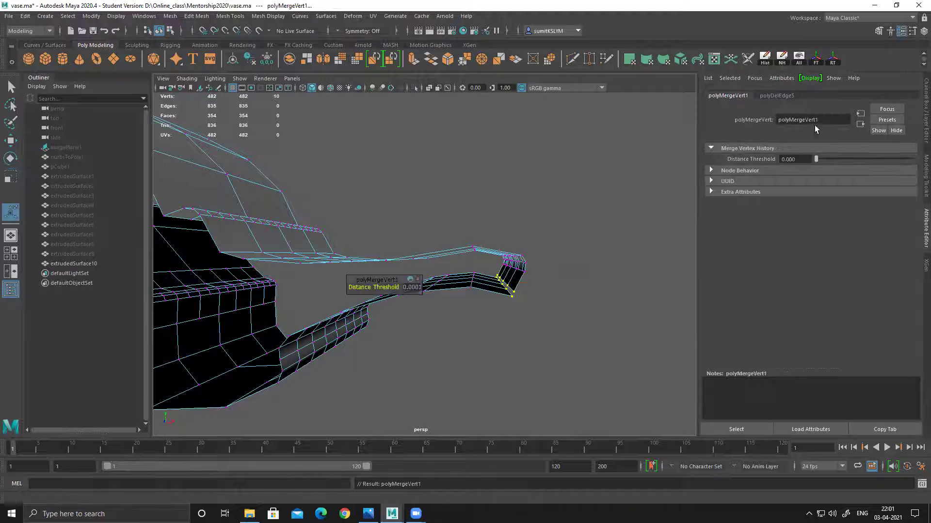
left_click(801, 159)
type("0.01")
key("Return")
left_click_drag(644, 234, 598, 243, "alt")
right_click_drag(598, 243, 633, 289, "alt")
middle_click_drag(633, 289, 591, 288, "alt")
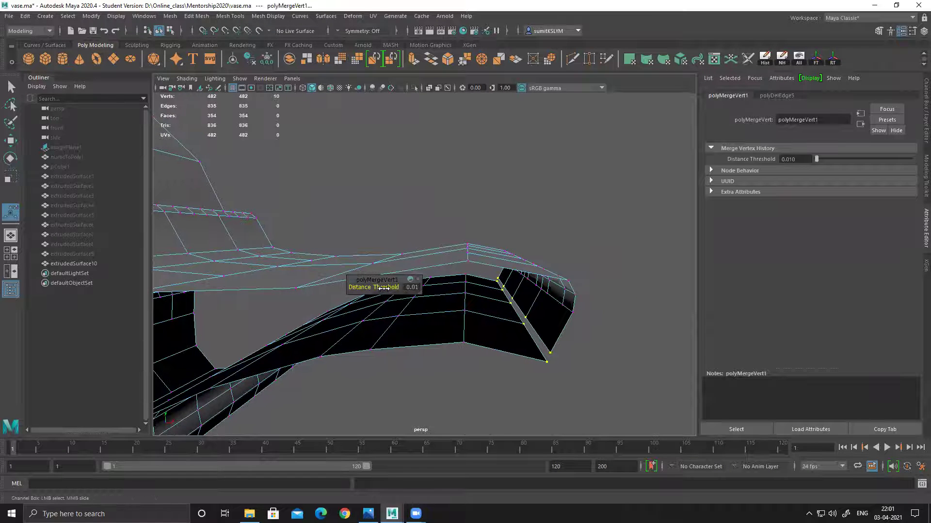
left_click_drag(383, 289, 385, 288)
left_click(835, 159)
type("0.02")
key("Return")
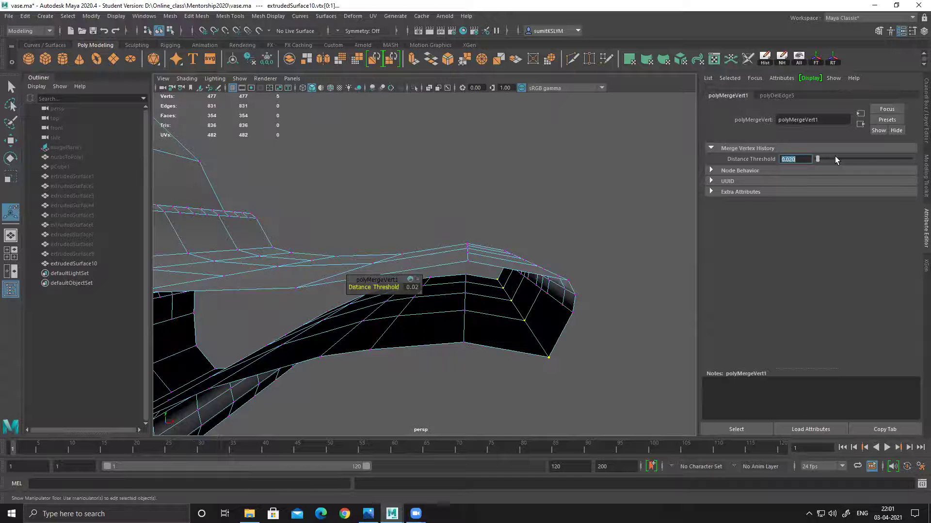
- Select the open border edges of the crest piece and fill both of its open sides with faces
right_click_drag(501, 313, 181, 270, "alt")
middle_click_drag(181, 270, 193, 266, "alt")
right_click_drag(342, 224, 355, 205)
left_click_drag(356, 205, 340, 233, "alt")
right_click_drag(336, 230, 352, 168)
left_click(313, 232)
double_click(314, 236)
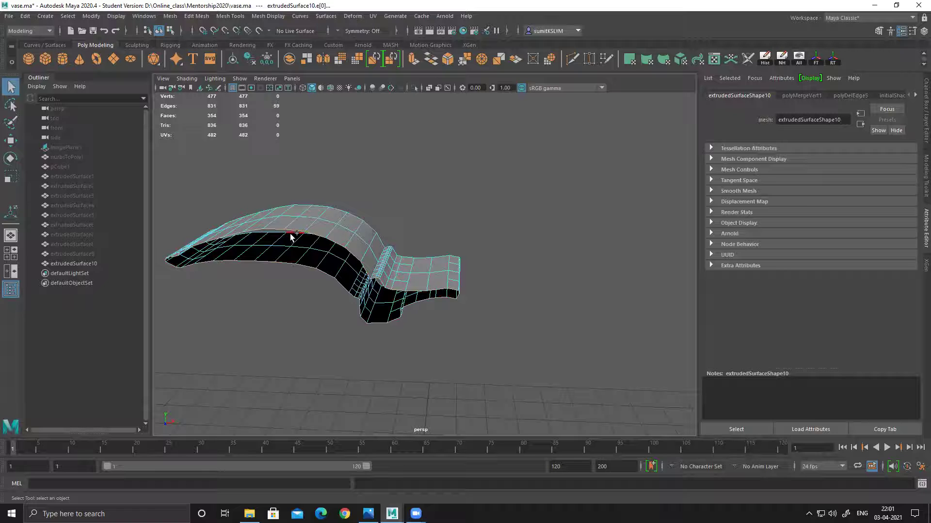
right_click_drag(317, 218, 315, 342, "shift")
left_click_drag(315, 341, 376, 278, "alt")
right_click_drag(358, 246, 456, 183)
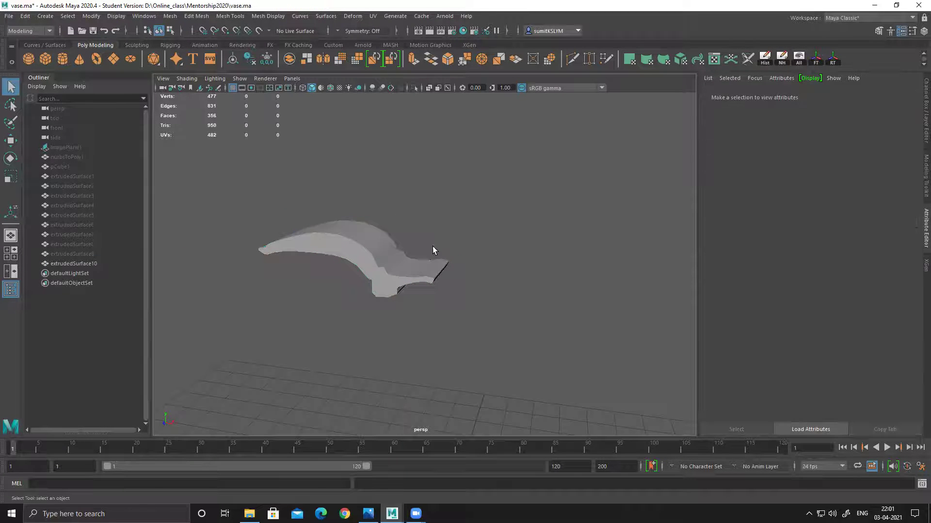
- Show the hidden jug body, handle parts and reference image again around the finished crest piece
left_click(798, 58)
left_click_drag(487, 232, 429, 224, "alt")
left_click_drag(380, 246, 432, 206, "alt")
right_click_drag(432, 213, 499, 264, "alt")
left_click_drag(497, 263, 449, 252, "alt")
- Examine the jug body, crest and handle against the reference image in the perspective and front views
left_click(403, 249)
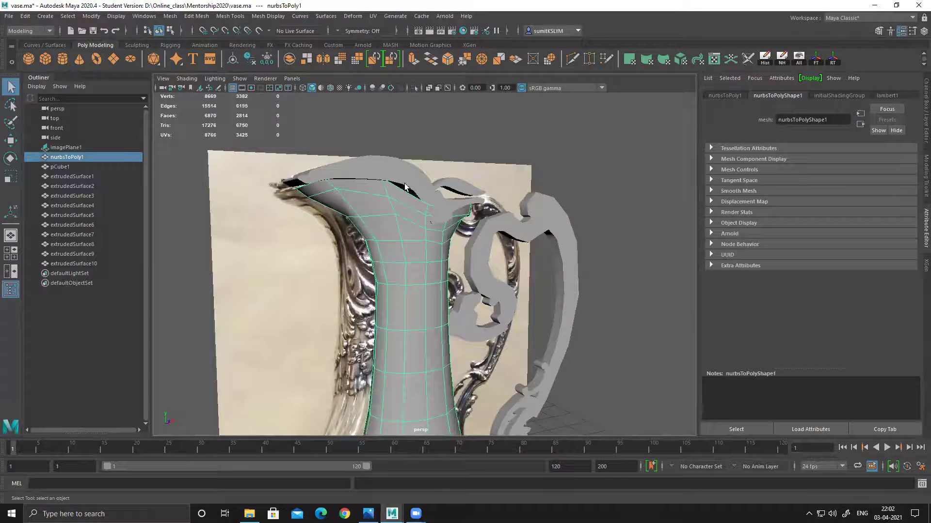
scroll(408, 194, "down", 7)
middle_click_drag(435, 329, 445, 244, "alt")
left_click_drag(445, 244, 388, 264, "alt")
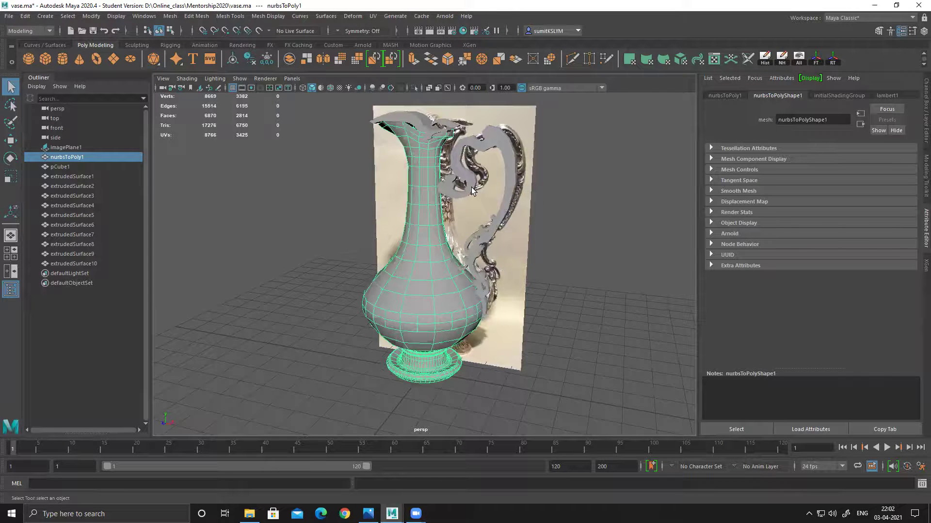
key("space")
key("space")
scroll(304, 347, "down", 8)
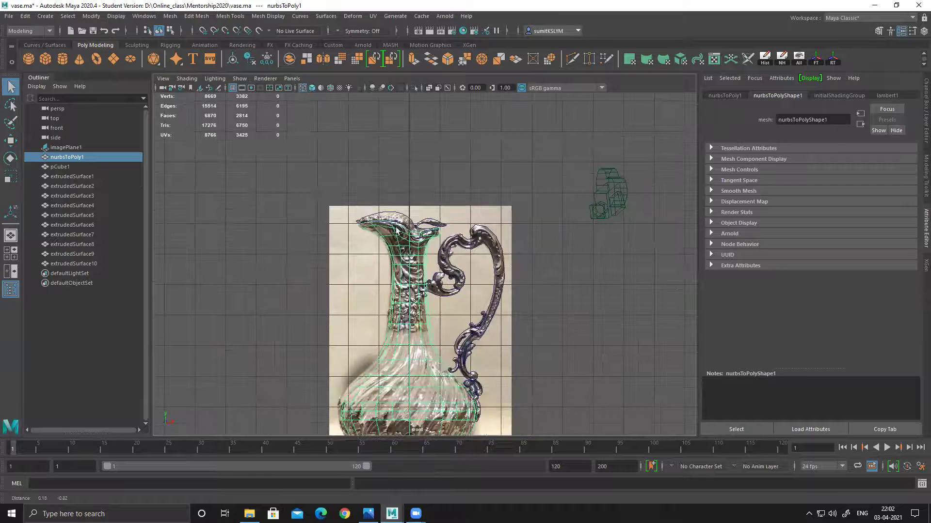
scroll(396, 230, "up", 5)
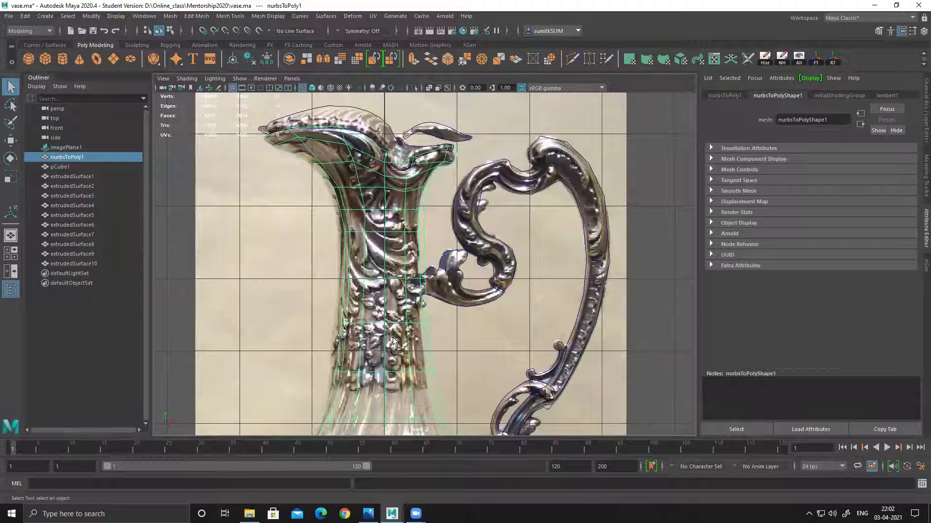
middle_click_drag(394, 302, 392, 345, "alt")
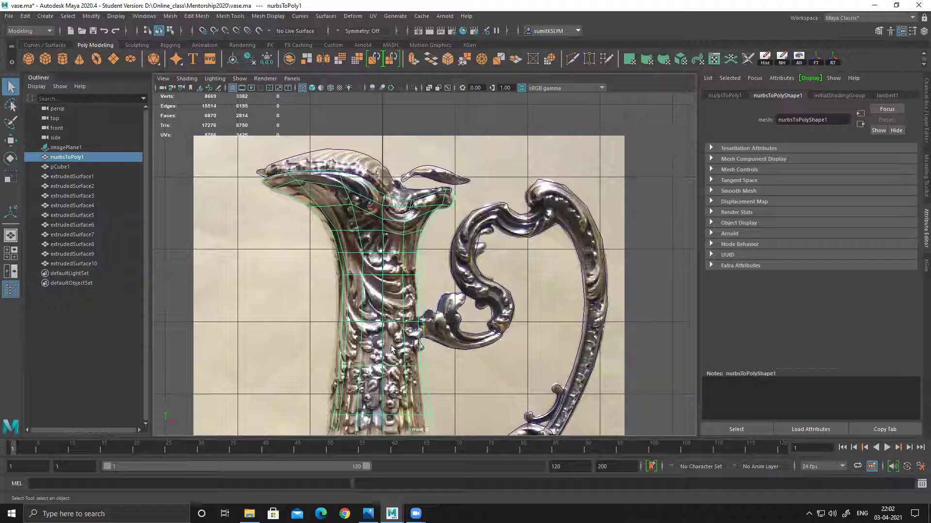
middle_click_drag(383, 297, 383, 154, "alt")
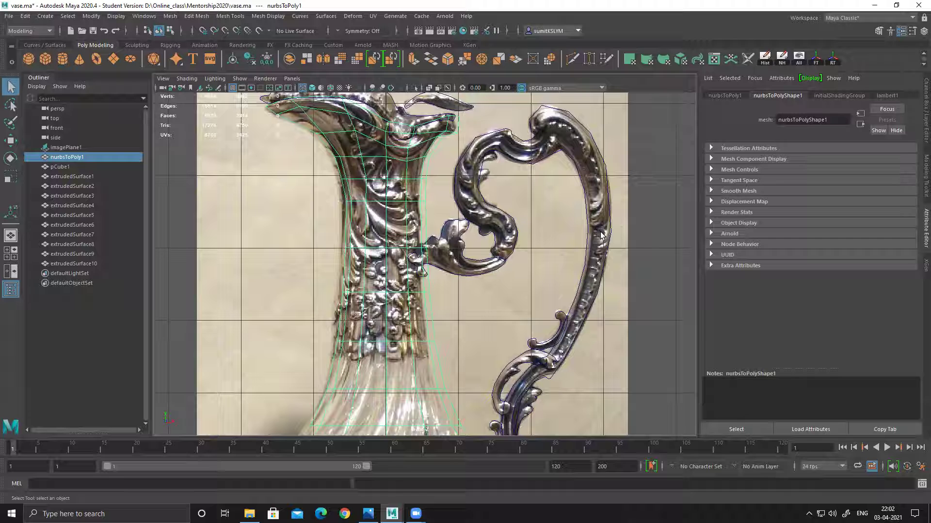
scroll(561, 249, "down", 5)
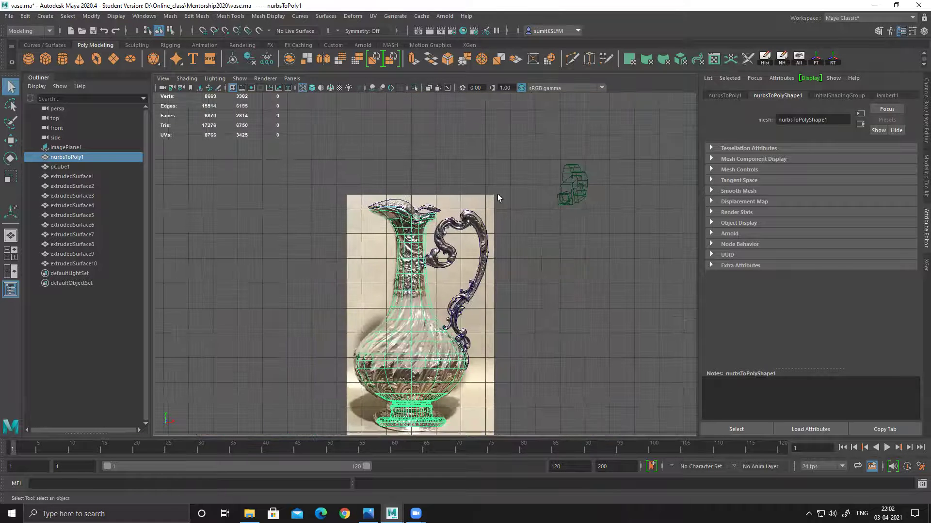
- Hide the reference image plane and select all parts of the jug model
key("space")
key("space")
left_click_drag(582, 160, 539, 186, "alt")
left_click(542, 183)
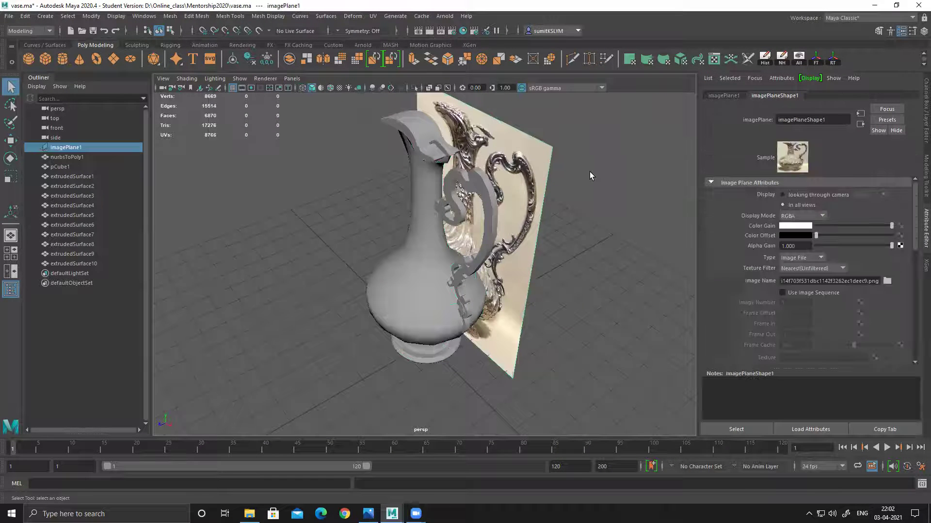
key("ctrl+h")
scroll(533, 206, "down", 3)
left_click_drag(544, 242, 552, 216, "alt")
left_click_drag(354, 120, 484, 376)
middle_click_drag(535, 272, 517, 328, "alt")
- Examine the complete jug model from all around, including the crest, neck, handle ornaments and base
scroll(517, 329, "up", 4)
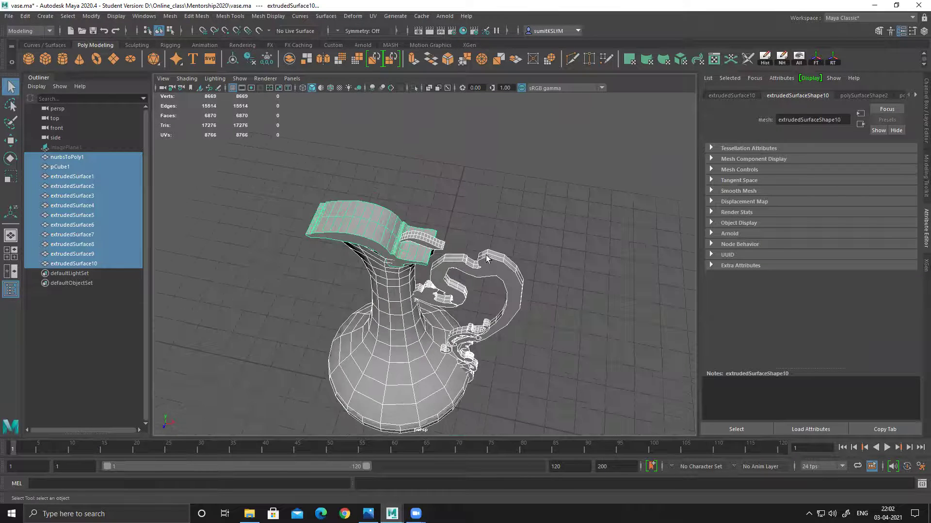
left_click_drag(460, 348, 475, 312, "alt")
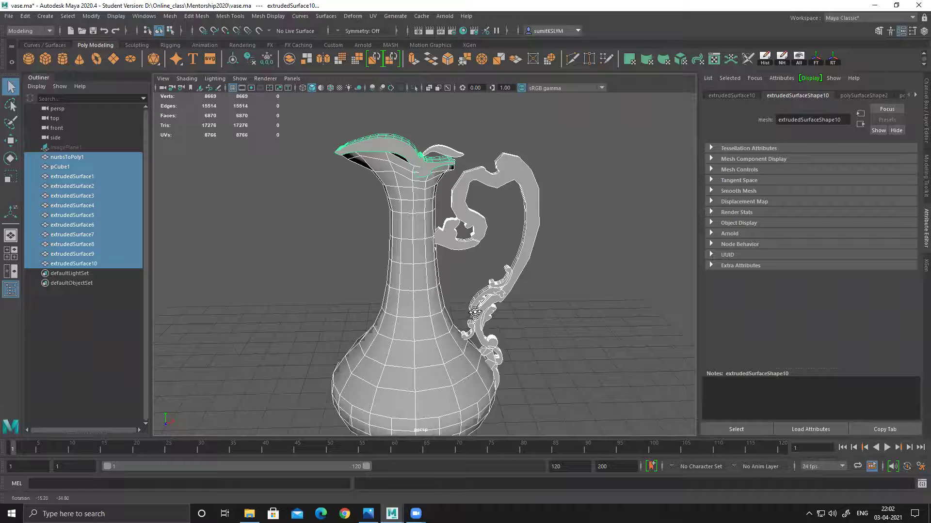
middle_click_drag(527, 192, 445, 288, "alt")
scroll(445, 288, "up", 3)
left_click_drag(501, 332, 386, 284, "alt")
scroll(517, 301, "up", 6)
scroll(387, 283, "down", 7)
scroll(387, 284, "down", 5)
left_click_drag(519, 308, 432, 315, "alt")
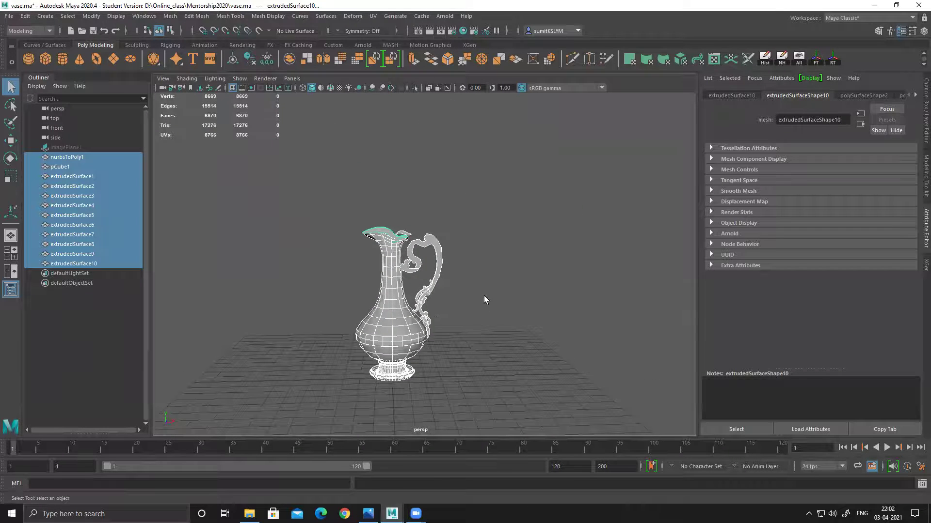
- Group all the selected jug parts together and select the resulting group as a whole
key("ctrl+g")
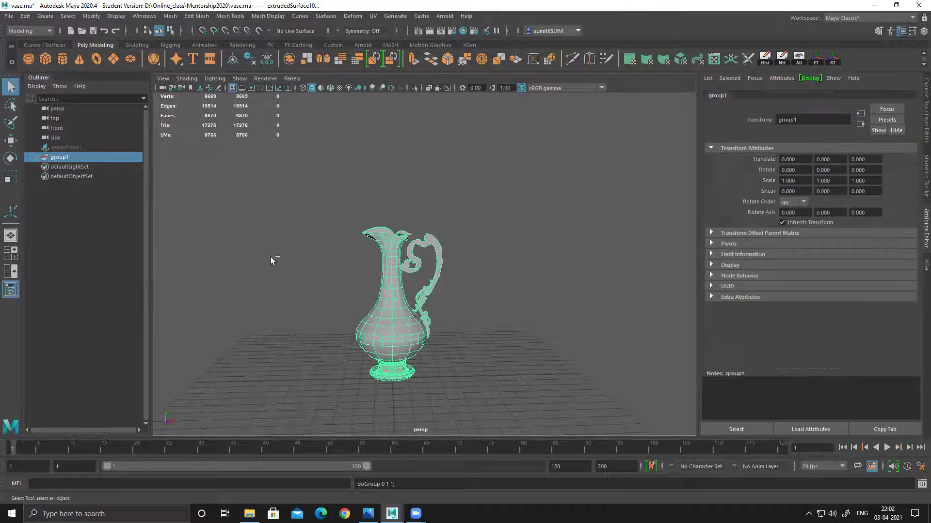
left_click_drag(313, 199, 573, 453)
left_click(59, 157)
- Export the selected jug group to the Desktop as an OBJ file named sdfdgf
left_click(8, 16)
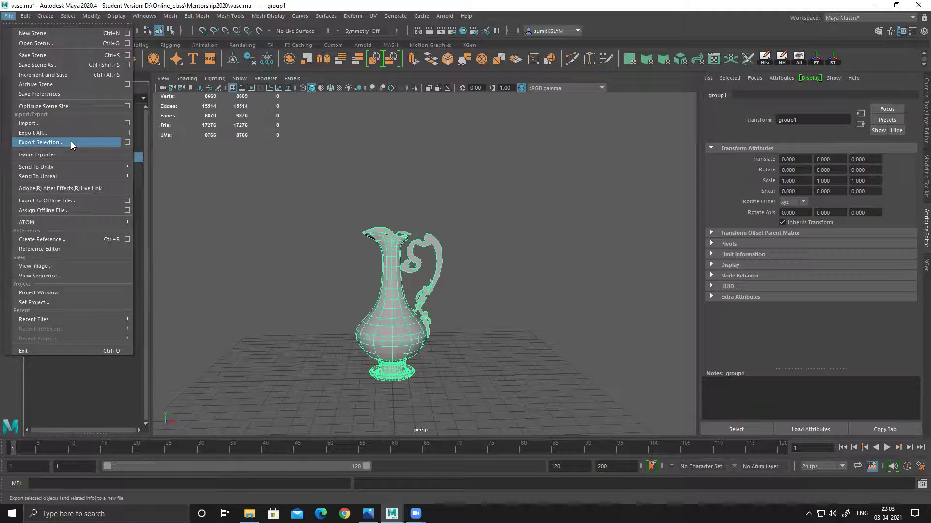
left_click(72, 143)
left_click(124, 153)
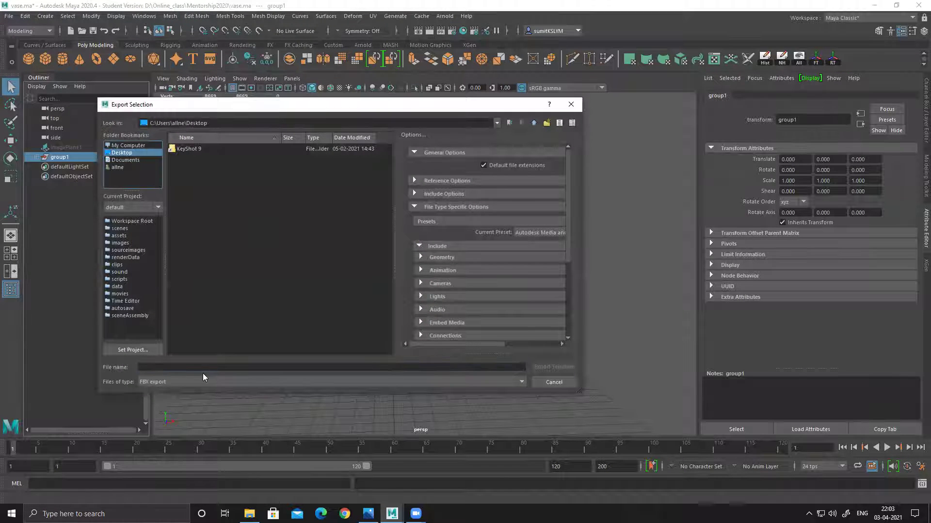
left_click(189, 381)
scroll(195, 400, "up", 4)
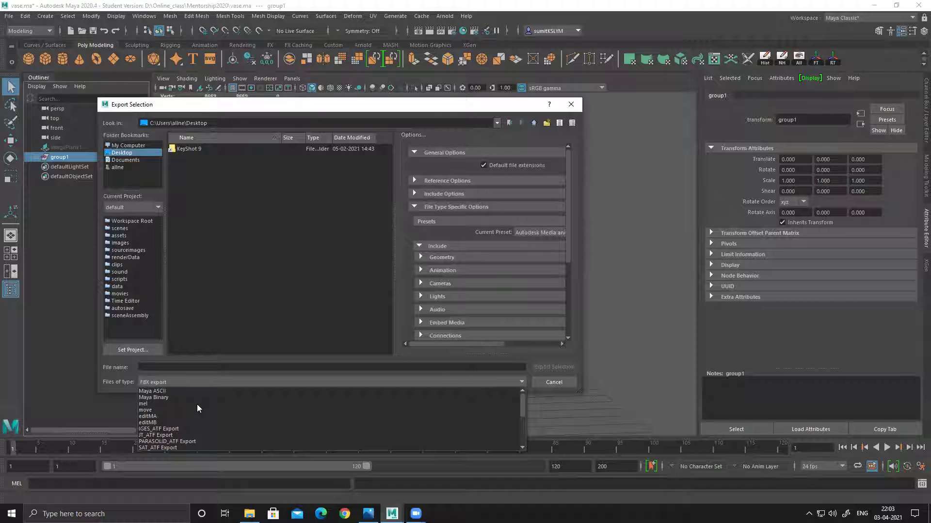
scroll(189, 408, "down", 4)
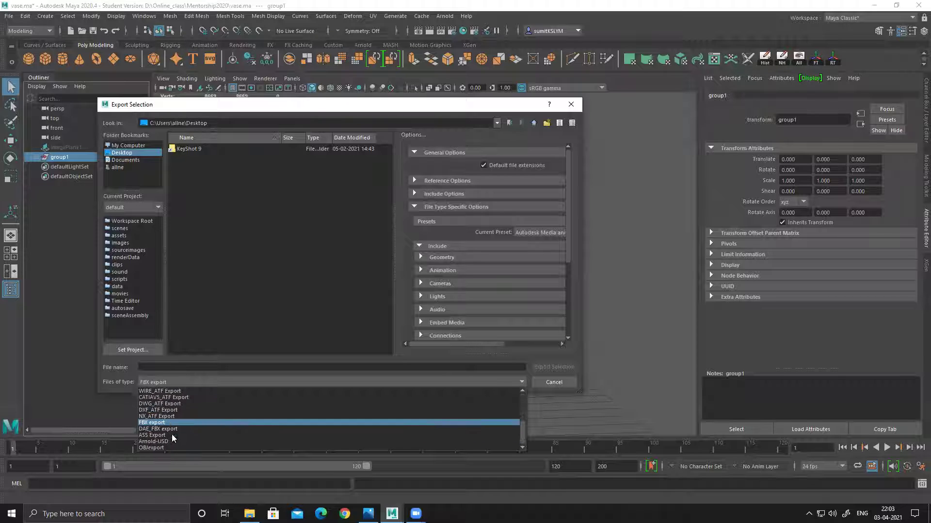
left_click(171, 447)
left_click(170, 366)
type("sdfdgf")
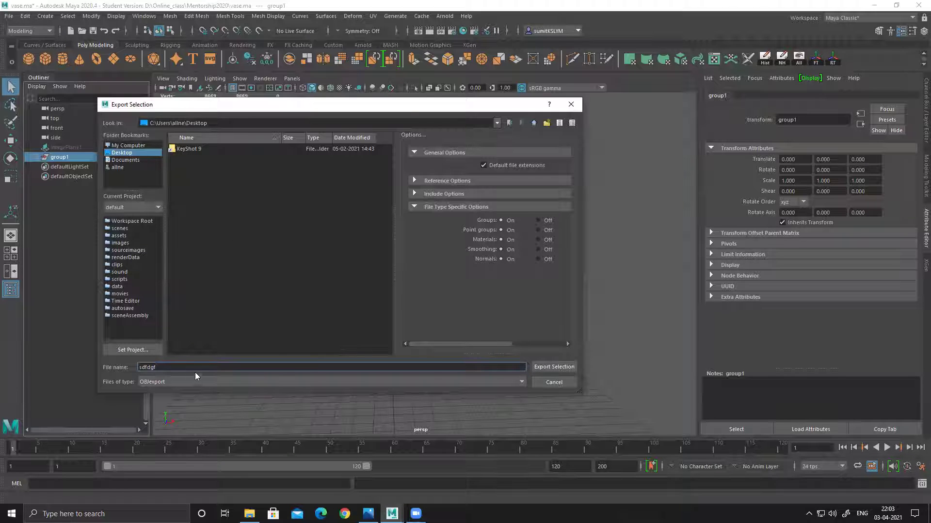
left_click(547, 366)
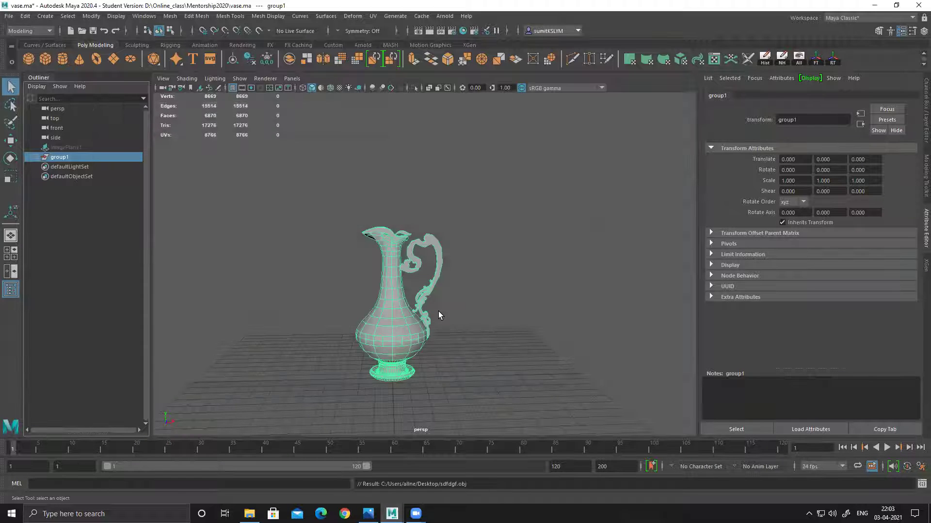
- Save the jug scene, minimize Maya and launch ZBrush 2021.1.1 from the desktop
left_click_drag(402, 304, 439, 292, "alt")
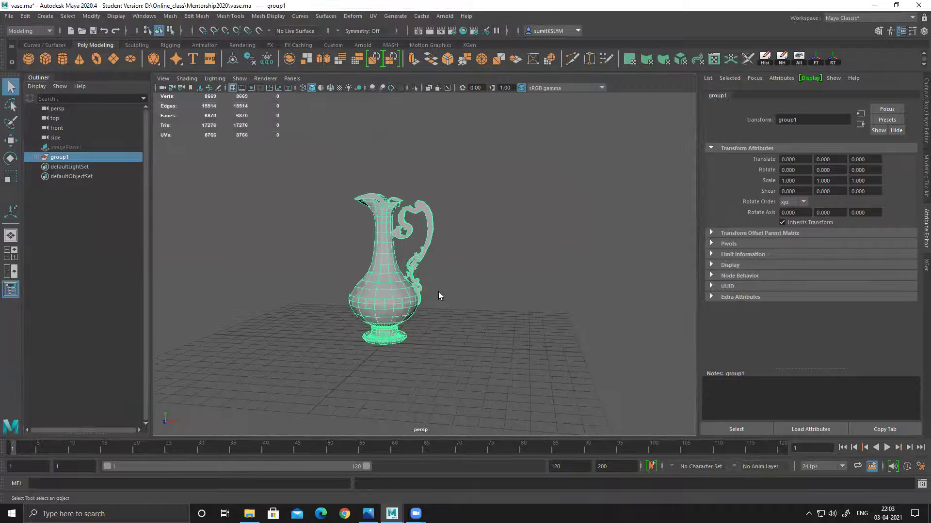
key("ctrl+s")
left_click(443, 264)
left_click(875, 6)
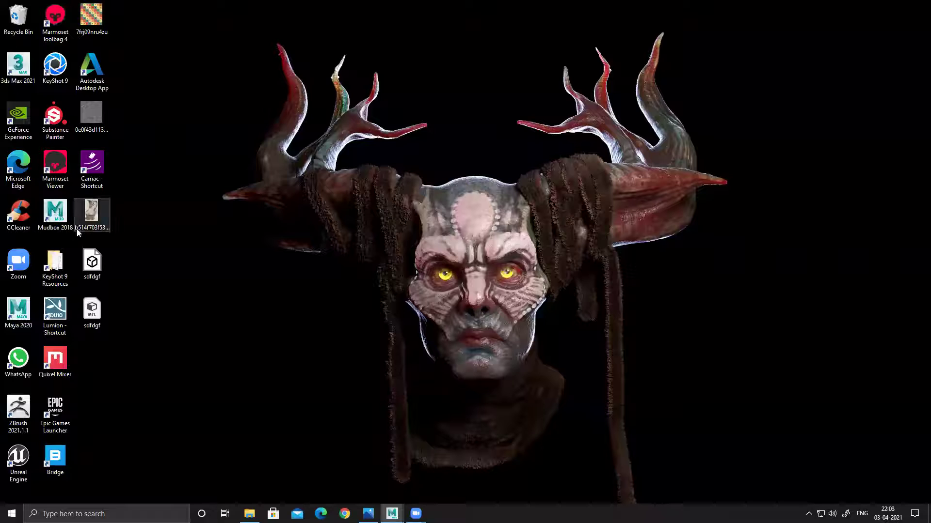
double_click(23, 407)
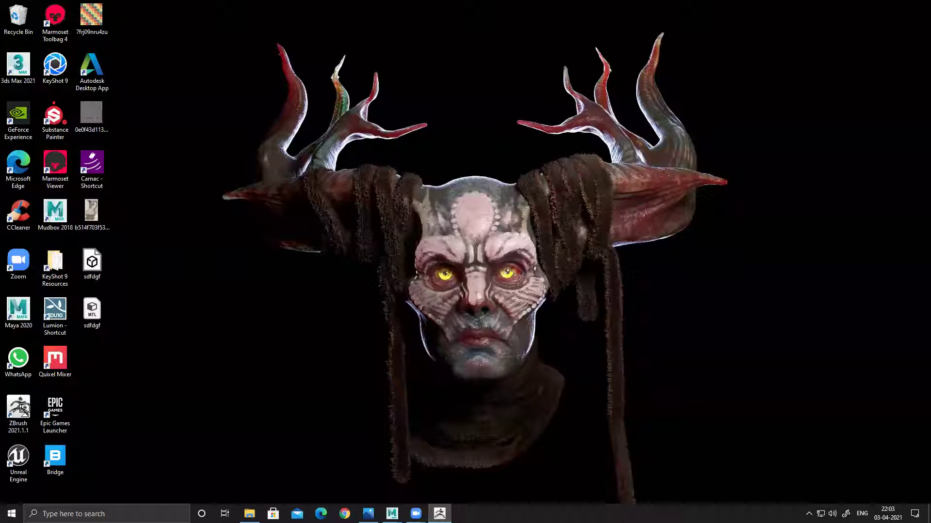
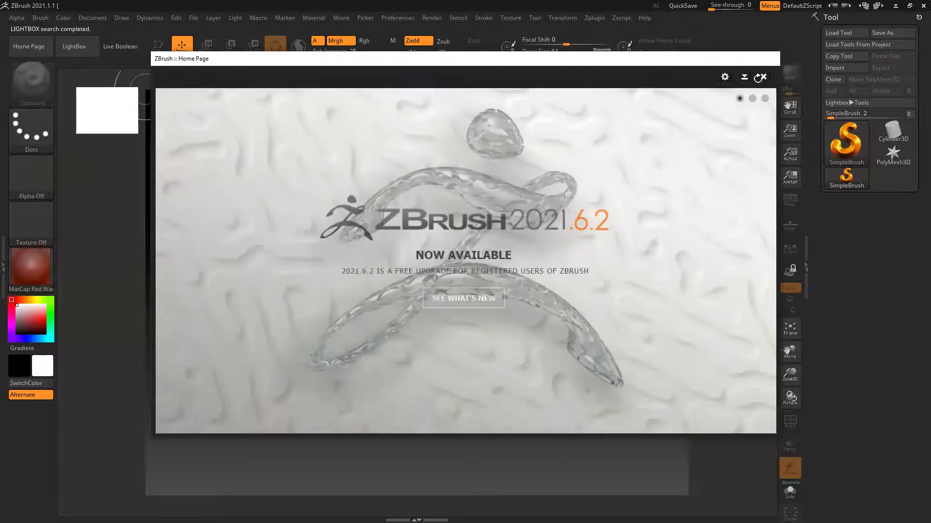
- Dismiss the ZBrush Home Page and fully initialize ZBrush
left_click(760, 77)
left_click(398, 17)
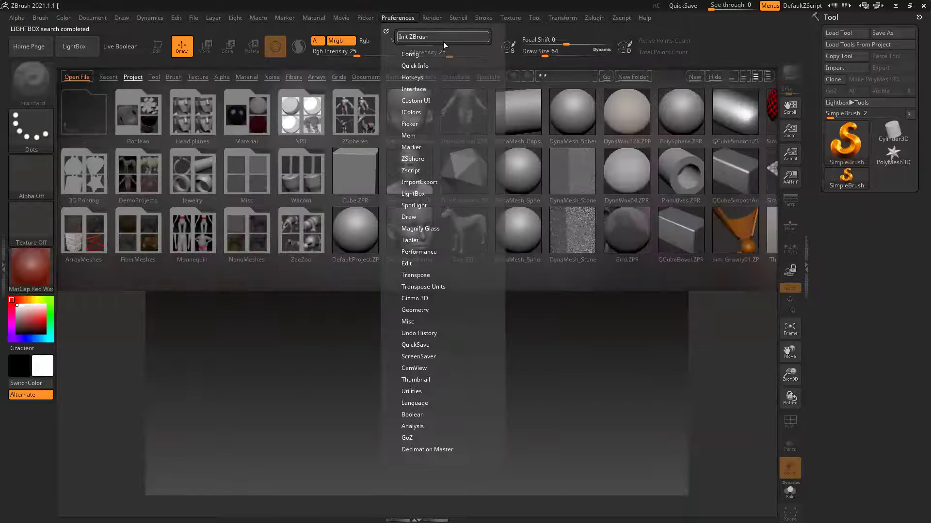
left_click(443, 40)
left_click(512, 300)
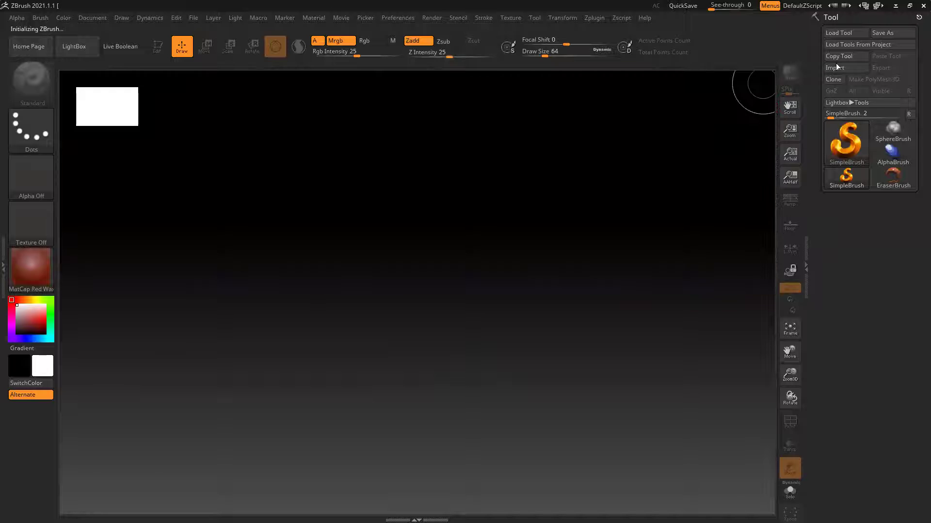
- Import the sdfdgf mesh from the Desktop as Quads and Triangles, make it editable and rotate it for inspection
left_click(835, 68)
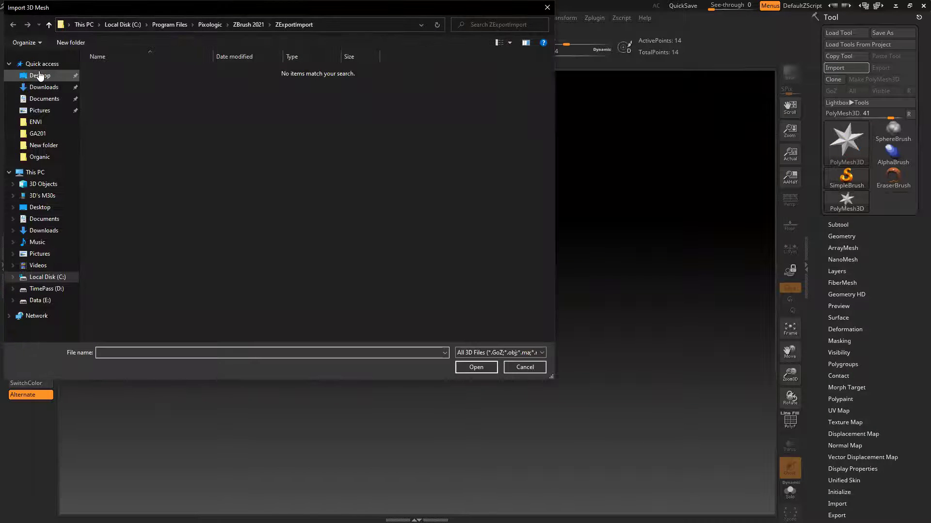
left_click(39, 76)
left_click(164, 81)
left_click(497, 371)
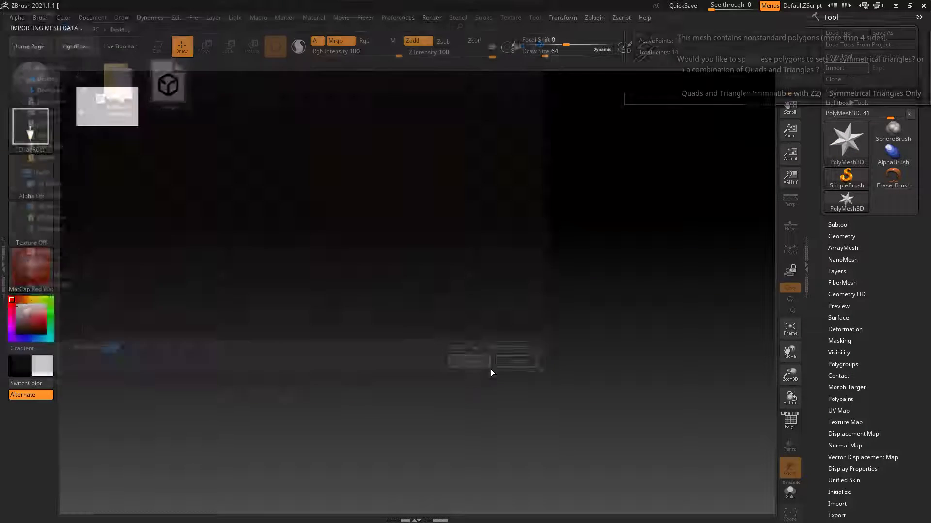
left_click(756, 92)
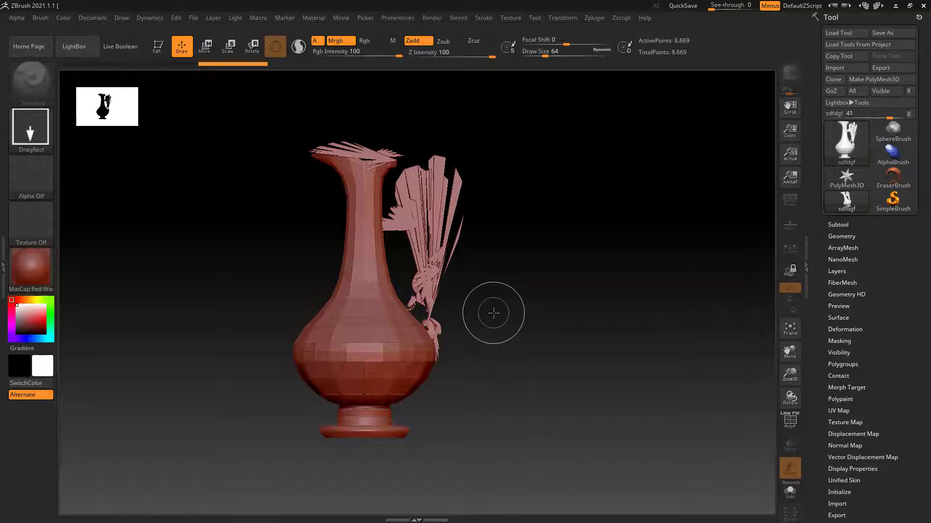
key("t")
left_click_drag(551, 305, 483, 297)
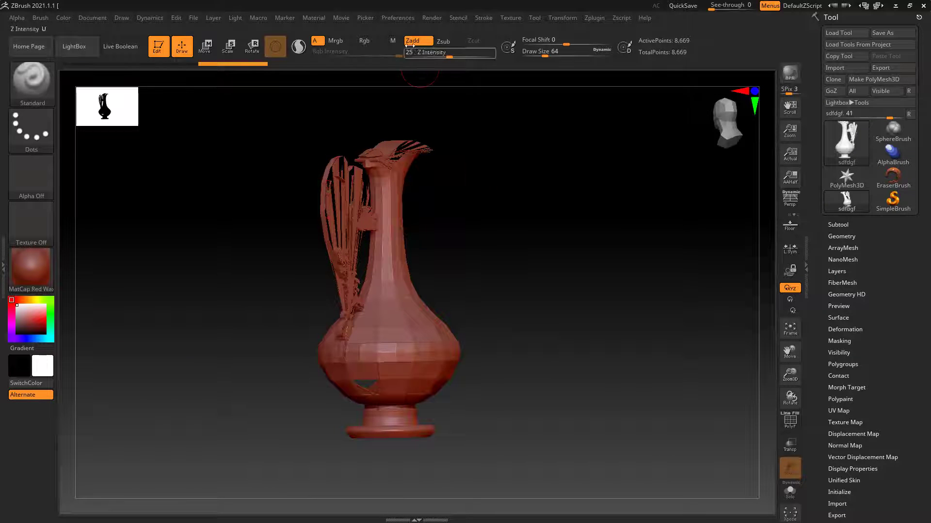
- Fully initialize ZBrush again to discard the imported jug and switch back to Maya
left_click(397, 17)
left_click(413, 37)
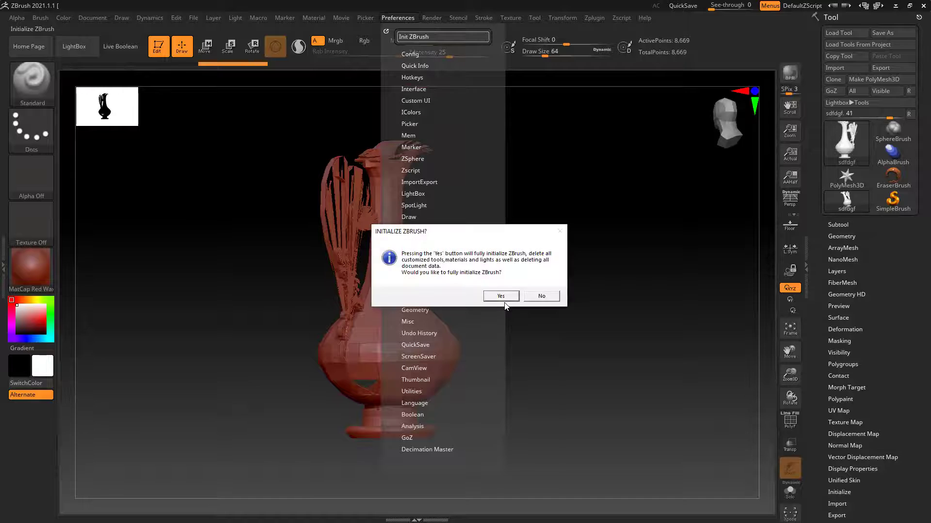
left_click(507, 297)
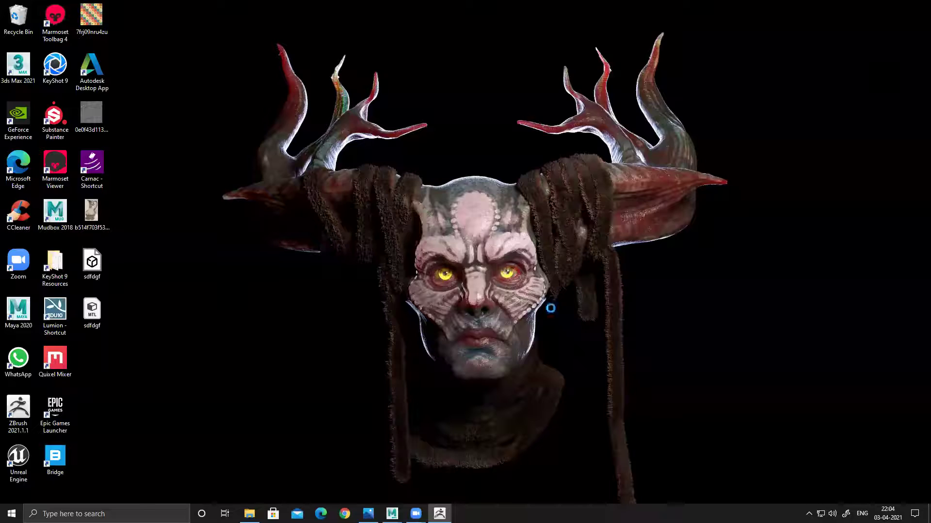
key("alt+Tab")
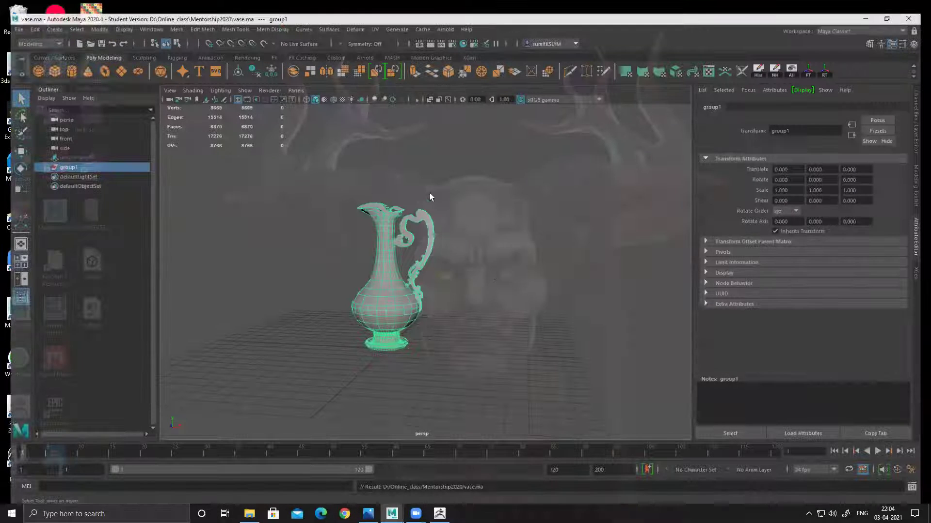
- Select all the jug parts and smooth them with 1 division
right_click_drag(468, 245, 500, 301, "alt")
middle_click_drag(426, 235, 452, 279, "alt")
left_click(404, 316)
right_click_drag(540, 352, 539, 308, "alt")
left_click(400, 203)
right_click_drag(400, 202, 393, 261, "shift")
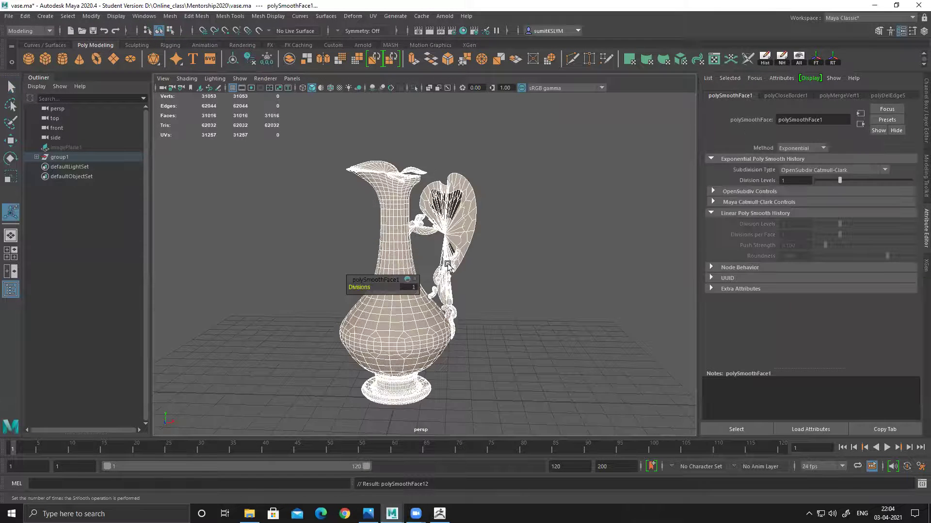
- Select the smoothed handle and try the All and None options for its smoothing's Keep Map Borders setting
scroll(473, 267, "up", 5)
right_click_drag(446, 181, 541, 111)
left_click(509, 155)
left_click(487, 183)
middle_click_drag(495, 240, 482, 232, "alt")
left_click_drag(482, 235, 516, 282, "alt")
key("ctrl+a")
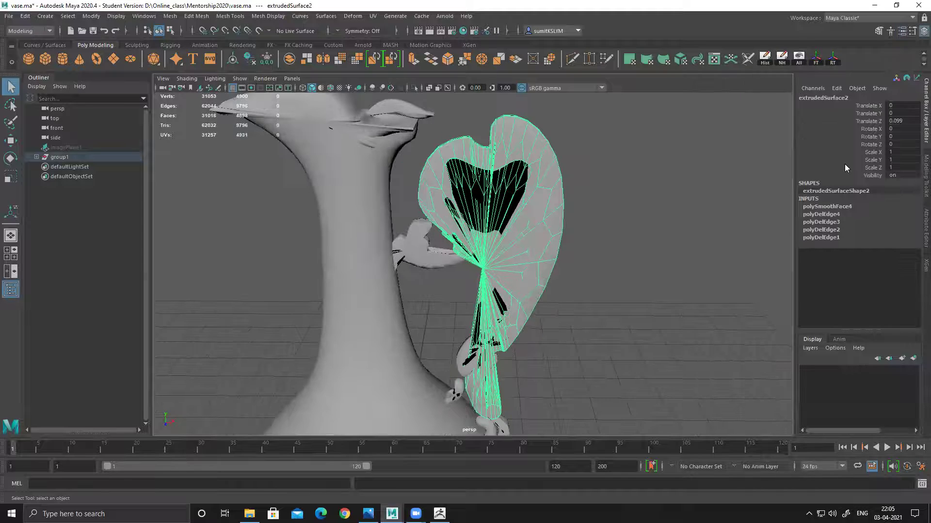
left_click(841, 208)
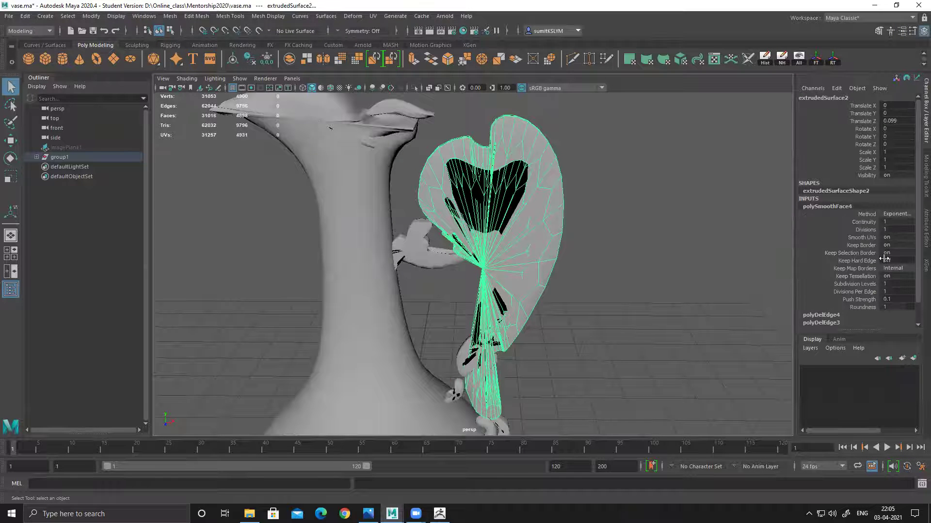
left_click(899, 269)
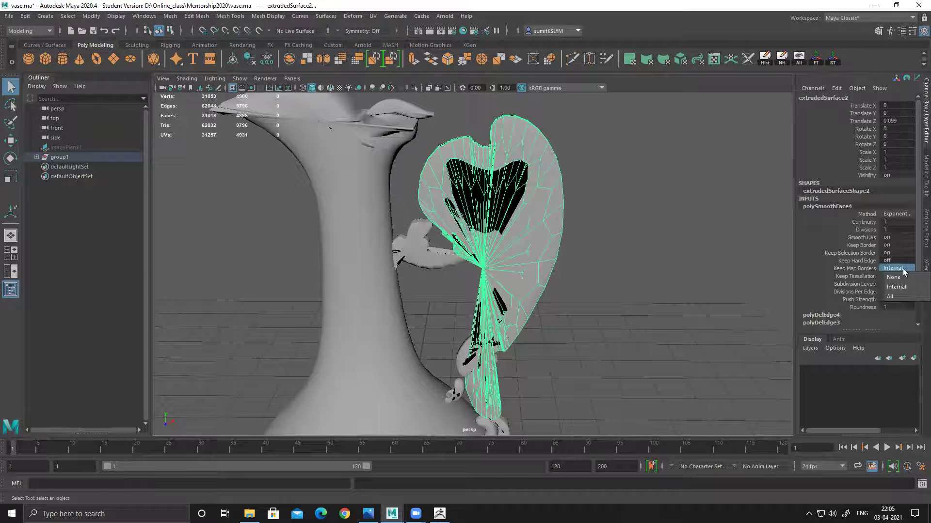
left_click(902, 292)
left_click(899, 269)
left_click(901, 276)
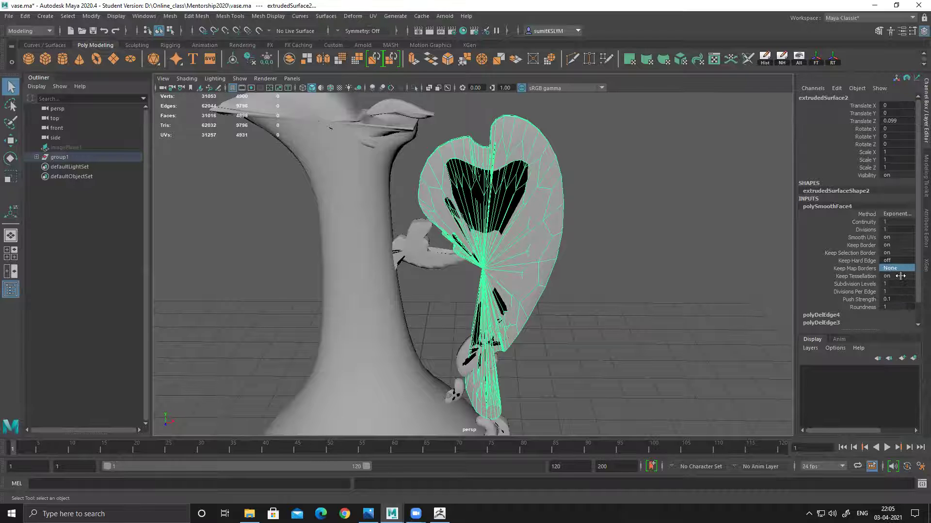
- Set the handle's smoothing method to Linear
left_click(894, 214)
left_click(894, 230)
right_click_drag(707, 268, 545, 270, "alt")
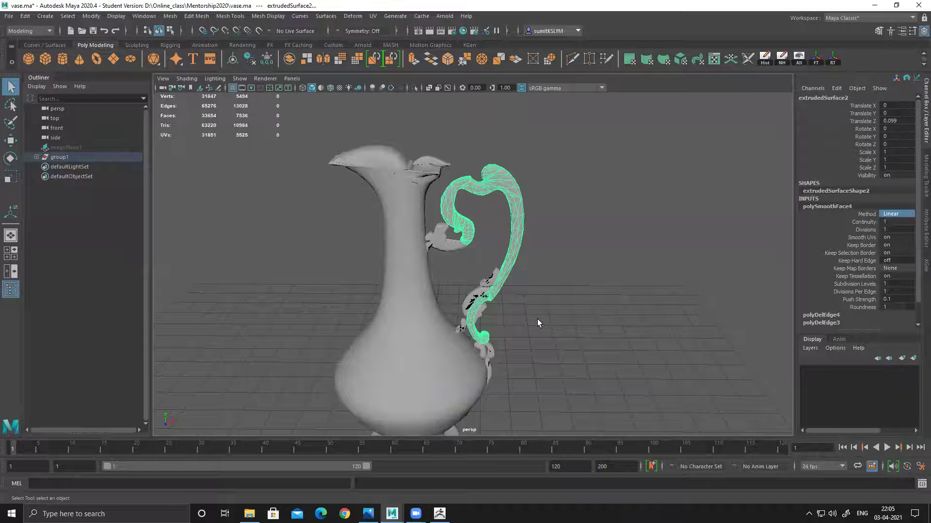
- Undo the handle's smoothing setting changes and the smoothing of the whole jug
key("ctrl+z")
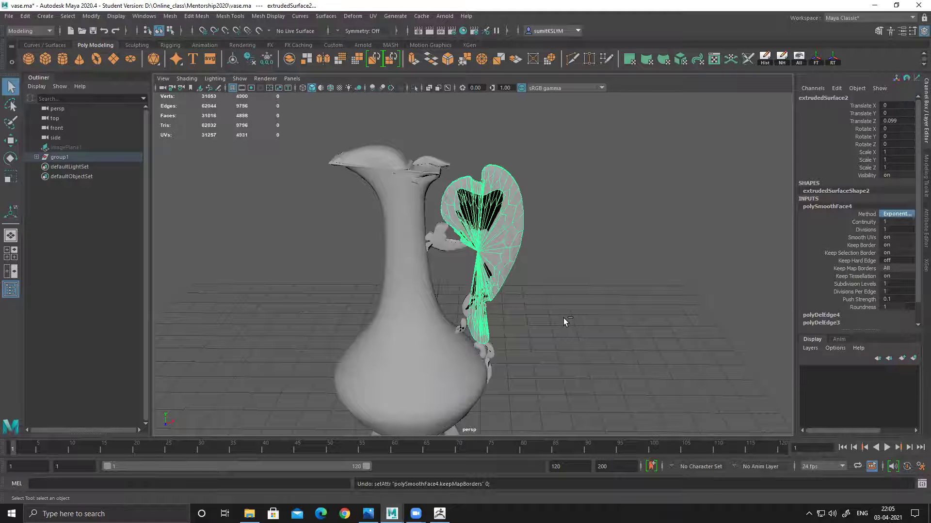
key("ctrl+z")
key("ctrl+z")
key("ctrl+z")
key("ctrl+z")
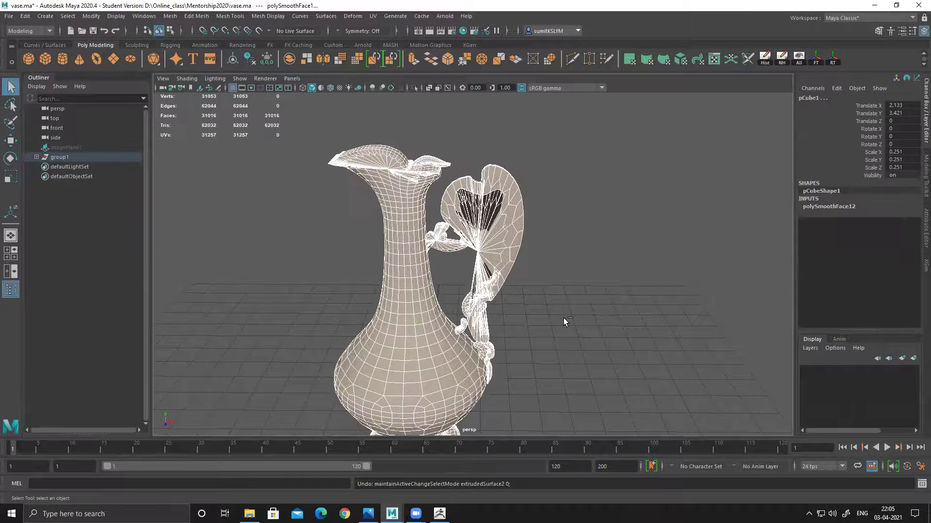
- Try to smooth all the selected jug parts with divisions added linearly
right_click(497, 197, "shift")
right_click_drag(498, 197, 543, 255, "shift")
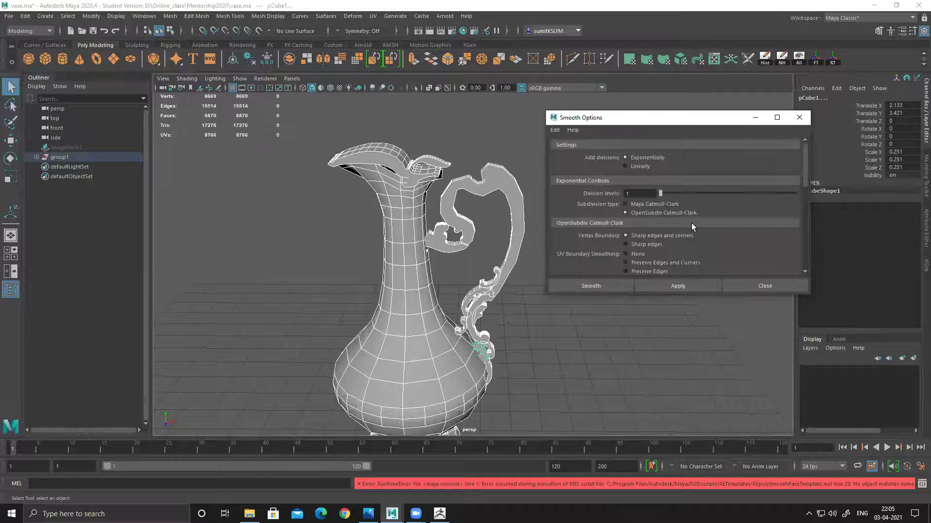
left_click(637, 167)
left_click(676, 286)
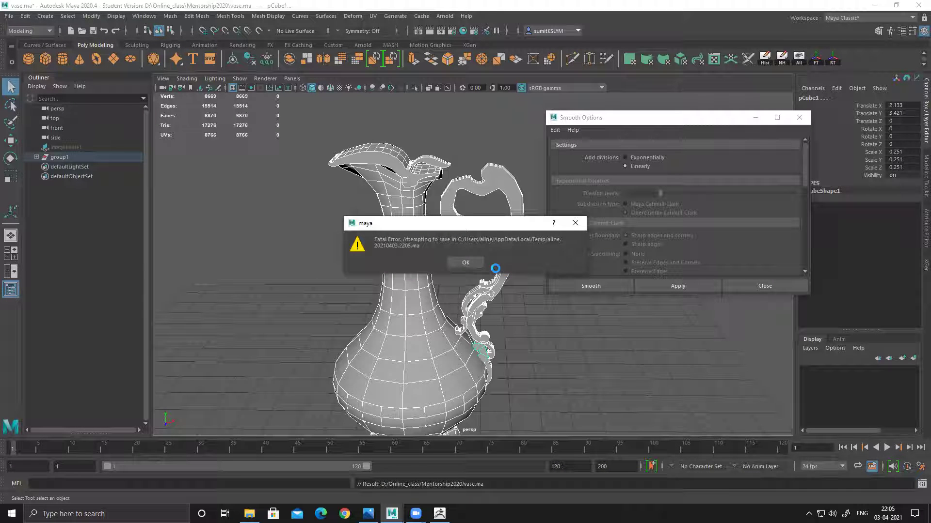
- Dismiss Maya's fatal error and save prompts, and close the error report without sending it
left_click(467, 263)
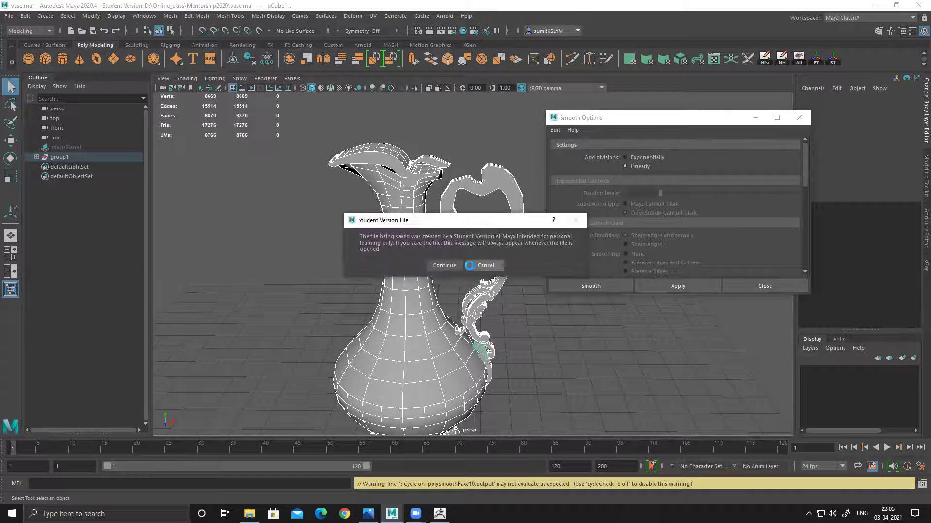
left_click(480, 266)
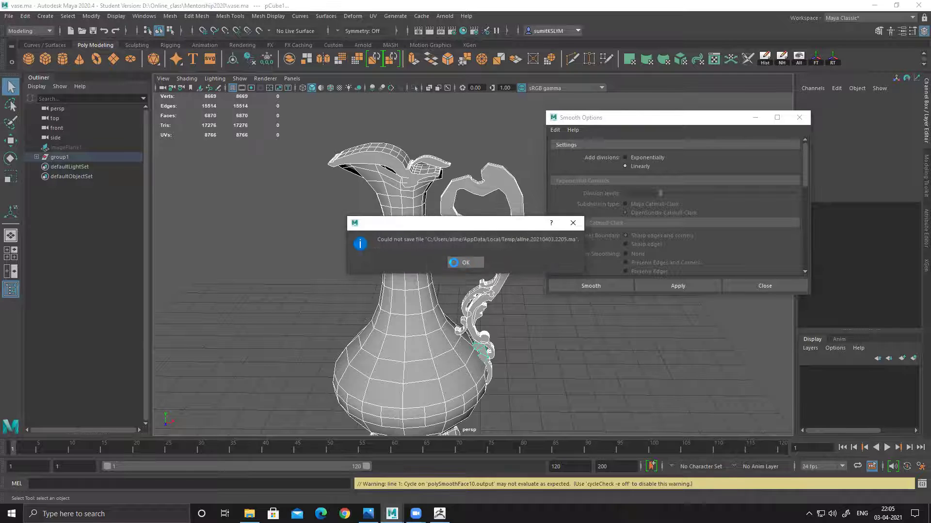
left_click(452, 264)
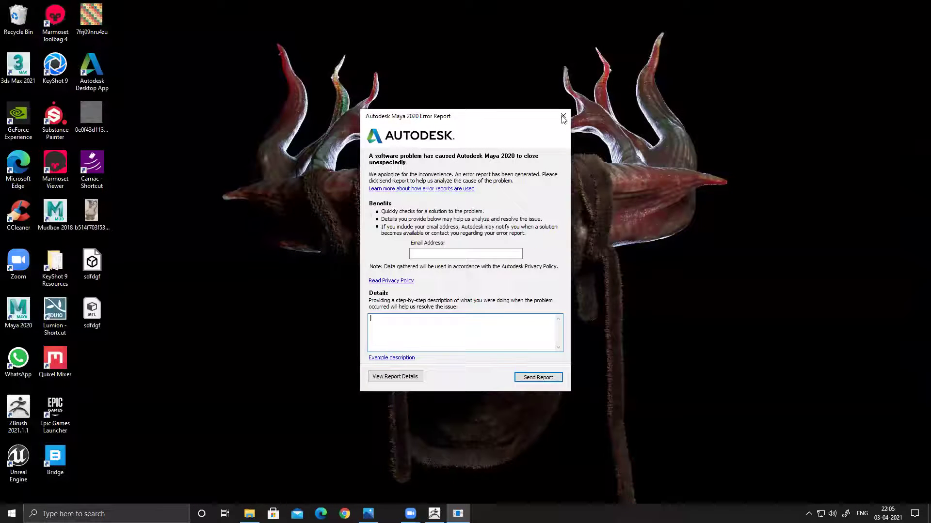
left_click(563, 116)
left_click(533, 277)
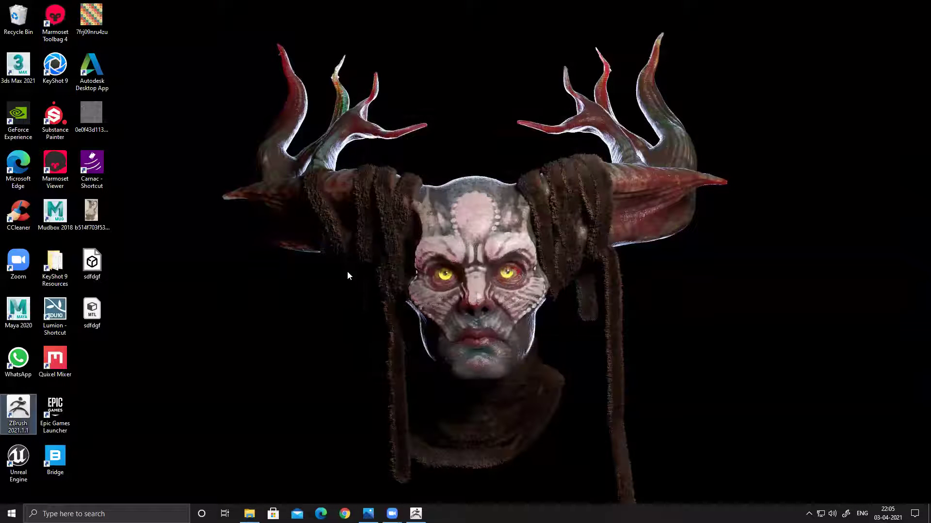
- Relaunch Maya 2020, close the new features notice and try to retrieve the crash backup from the Temp folder
double_click(24, 313)
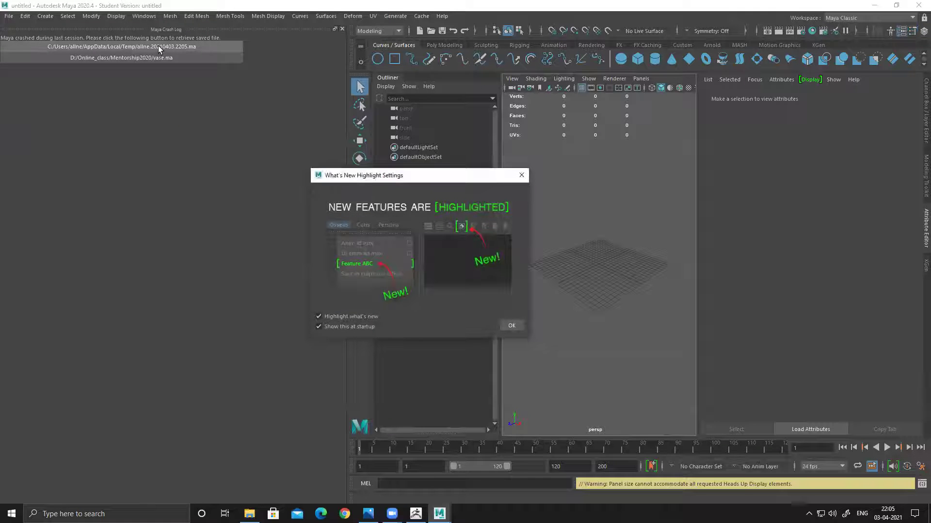
left_click(158, 46)
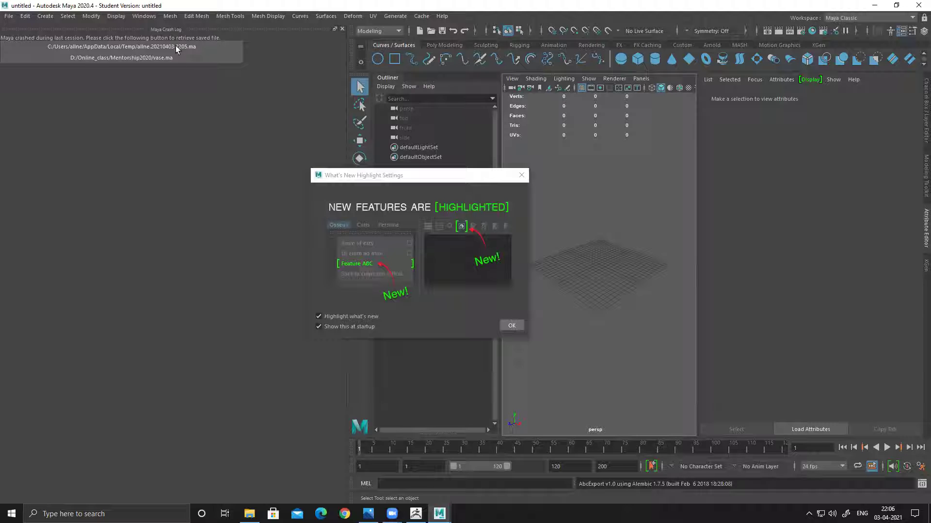
left_click(522, 175)
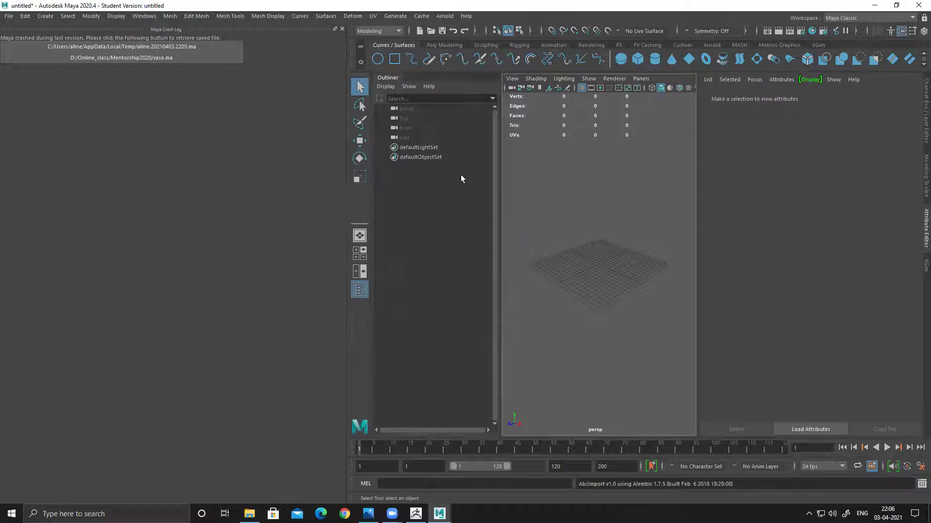
left_click(173, 47)
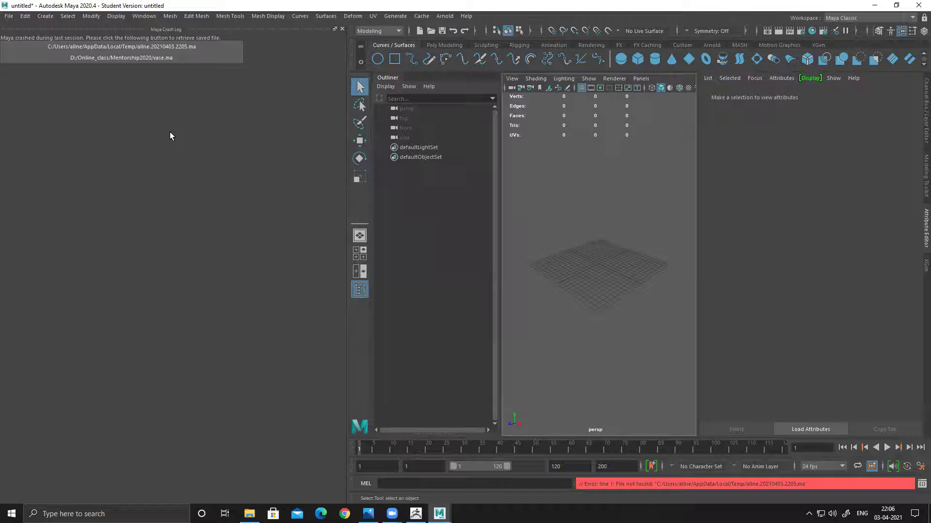
- Reopen vase.ma from the crash log, accept the student version notice and close the log
left_click(130, 58)
left_click(441, 264)
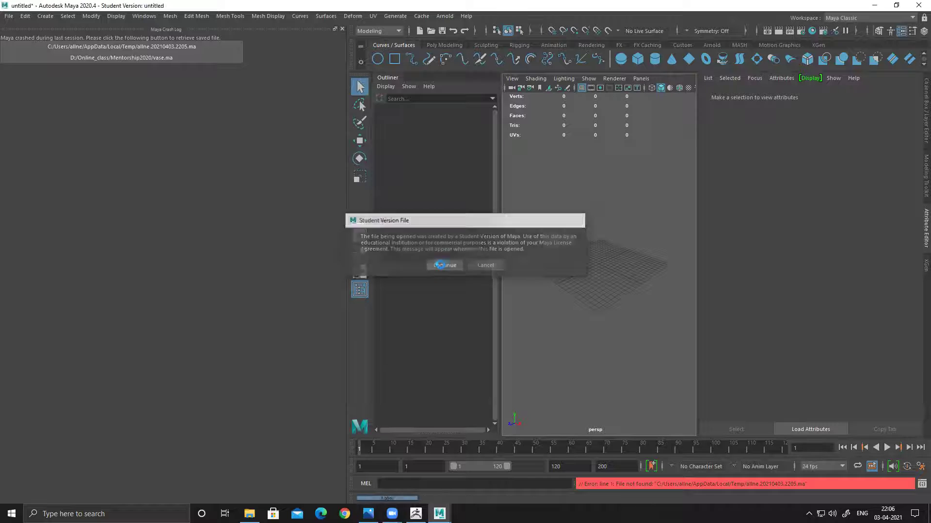
left_click(341, 29)
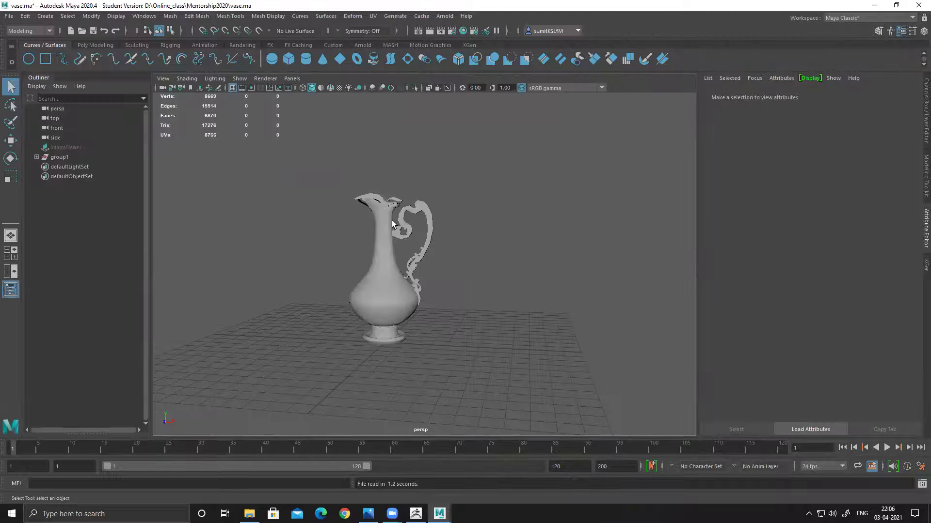
- Select all parts of the reopened jug and smooth them with 1 division
left_click_drag(333, 162, 492, 299)
scroll(422, 206, "up", 5)
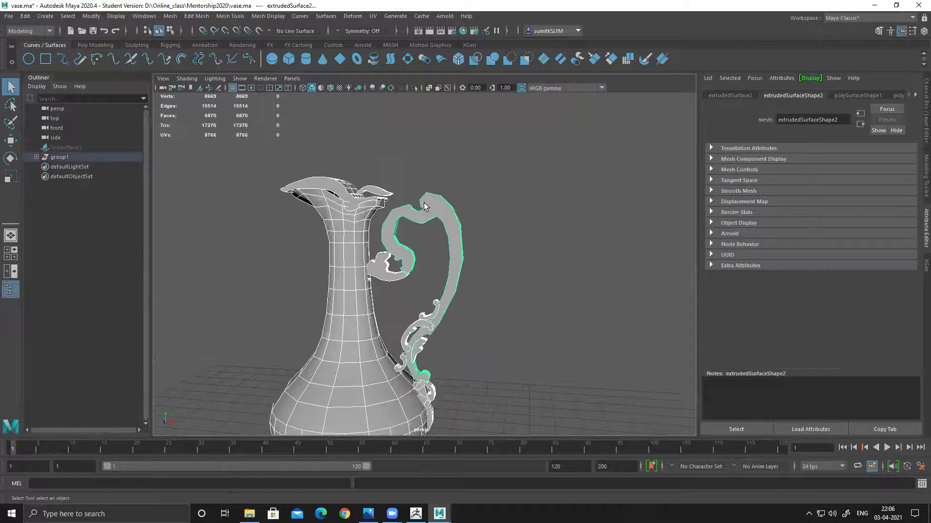
right_click(433, 209, "shift")
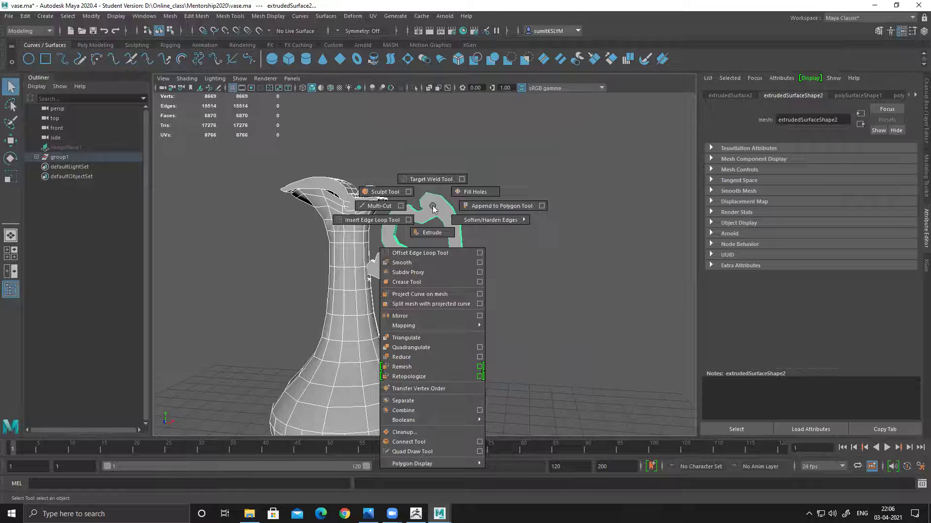
left_click(444, 207)
middle_click_drag(448, 289, 452, 239, "alt")
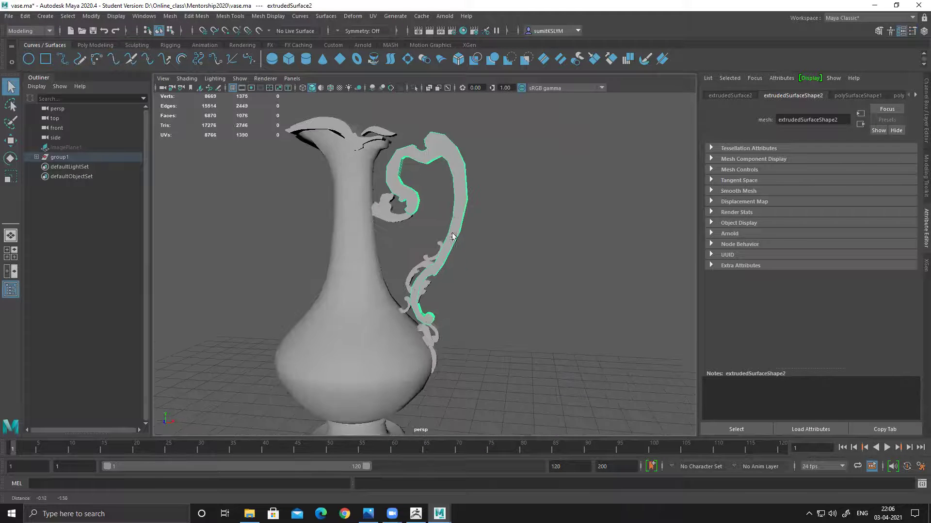
left_click_drag(453, 243, 467, 252, "alt")
scroll(383, 223, "down", 3)
left_click_drag(519, 391, 512, 384, "shift")
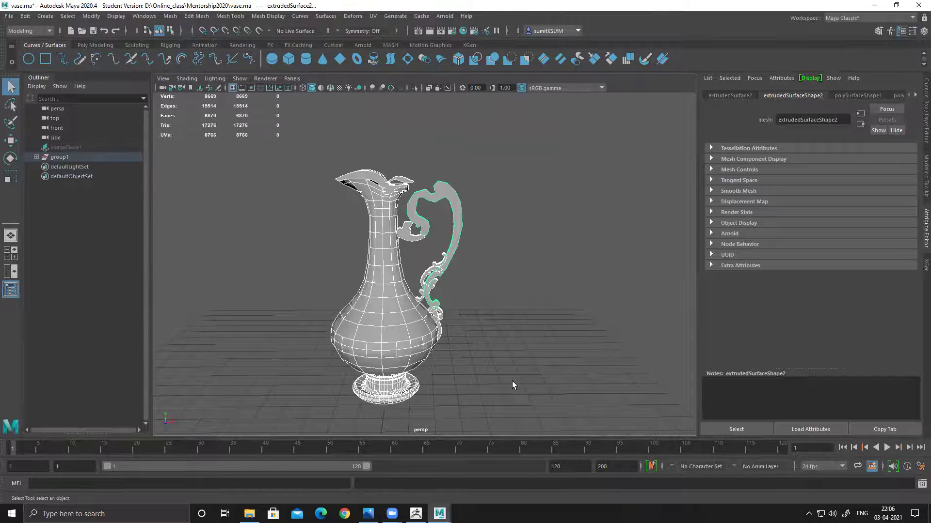
right_click_drag(380, 234, 383, 285, "shift")
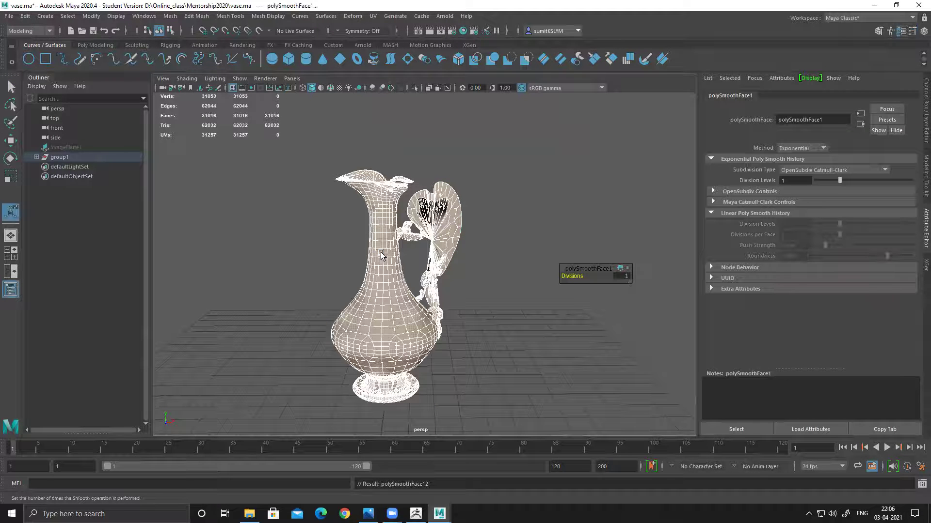
- Select the jug's main handle and change its smoothing method to Linear
key("q")
left_click(535, 123)
left_click(456, 205)
scroll(539, 239, "up", 2)
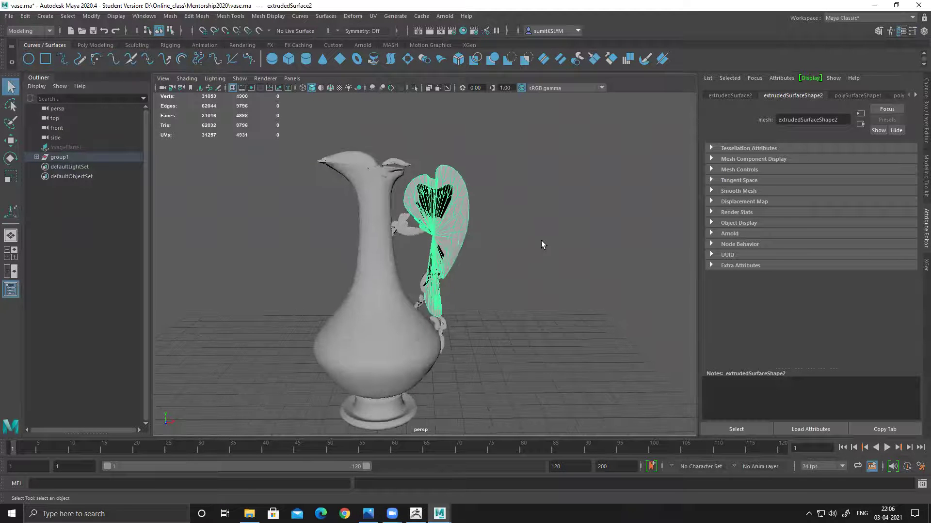
key("ctrl+a")
left_click(828, 206)
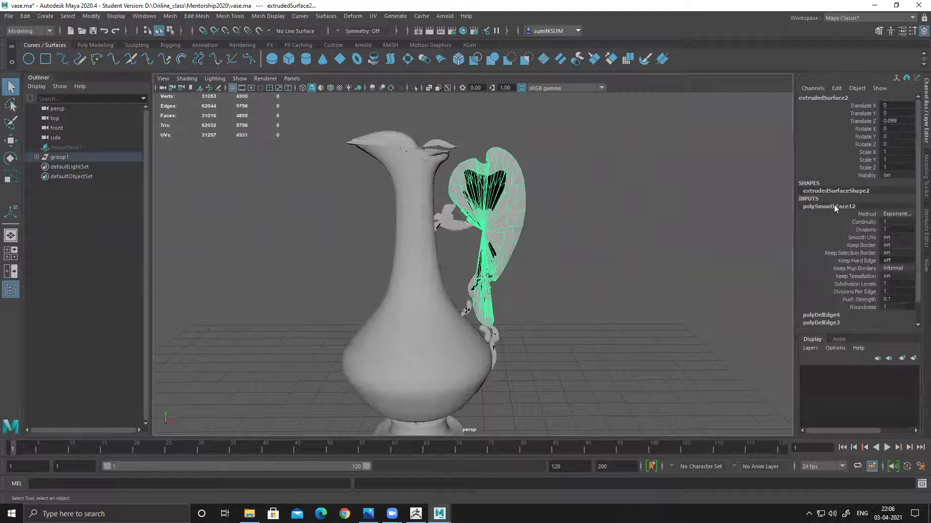
left_click(894, 214)
left_click(895, 226)
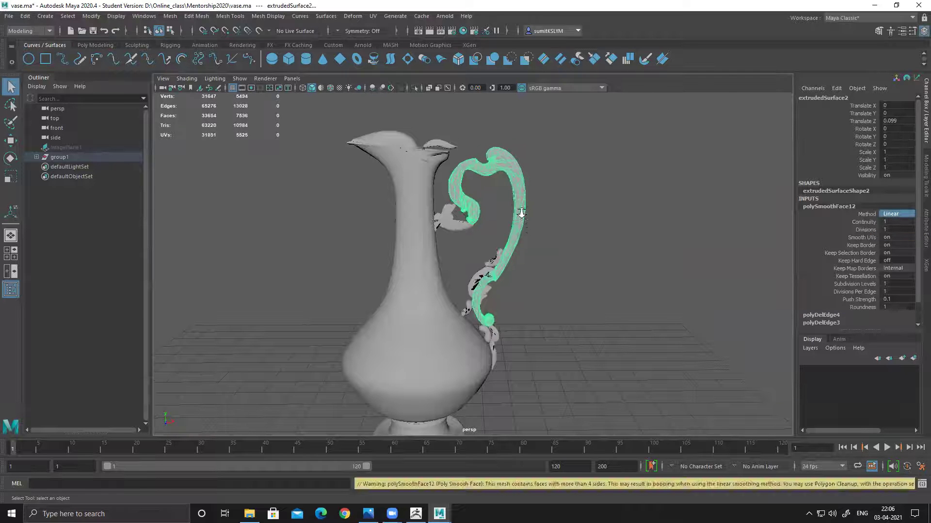
- Undo an extra smooth on the leafy scroll beside the neck and set its existing smoothing method to Linear
scroll(413, 198, "up", 3)
left_click(413, 199)
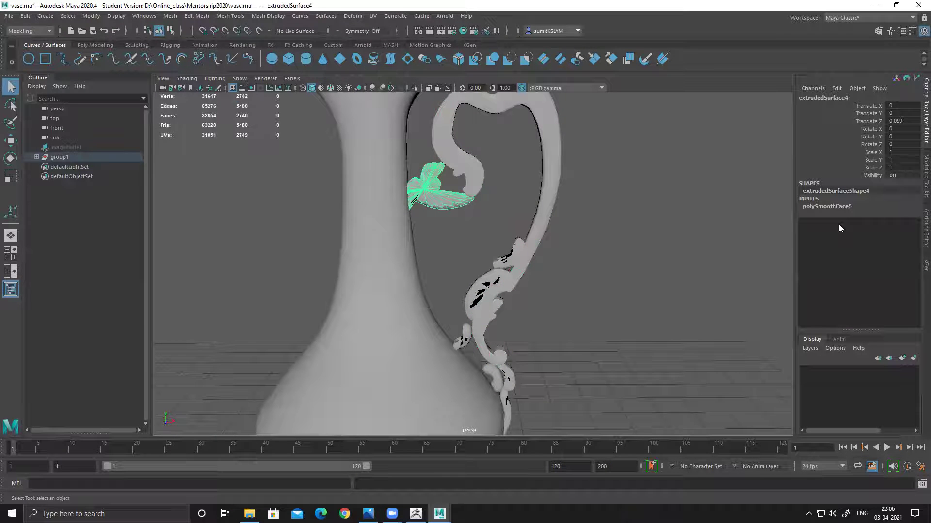
key("g")
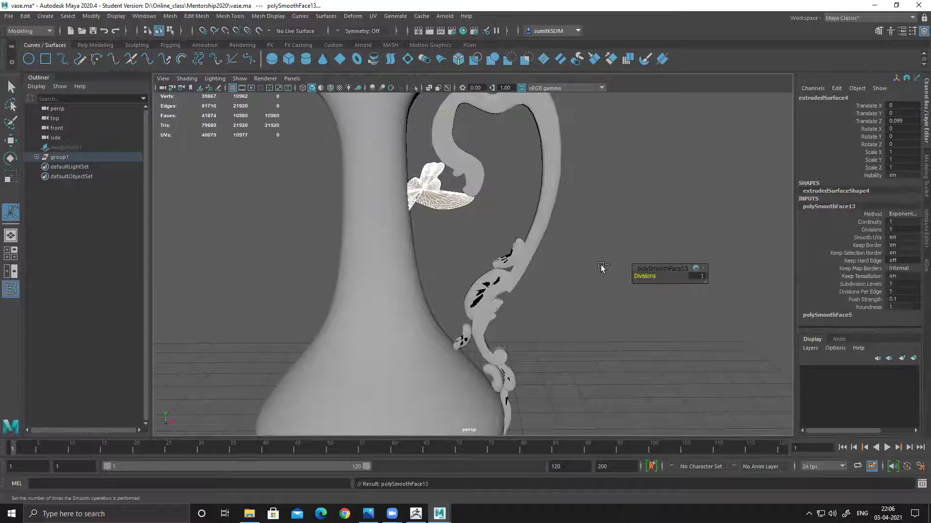
key("ctrl+z")
left_click(828, 206)
left_click(899, 216)
left_click(894, 225)
scroll(563, 306, "up", 2)
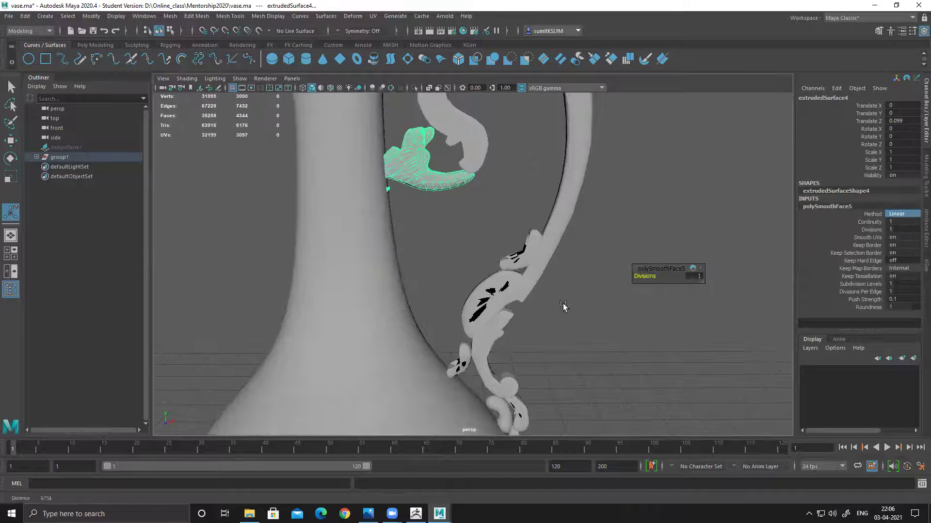
- Change the smoothing method of the small curl halfway down the handle to Linear
left_click(533, 254)
left_click(831, 207)
left_click(899, 214)
left_click(895, 224)
- Change the smoothing method of the curved leaf ornament on the inner lower handle to Linear
left_click(491, 293)
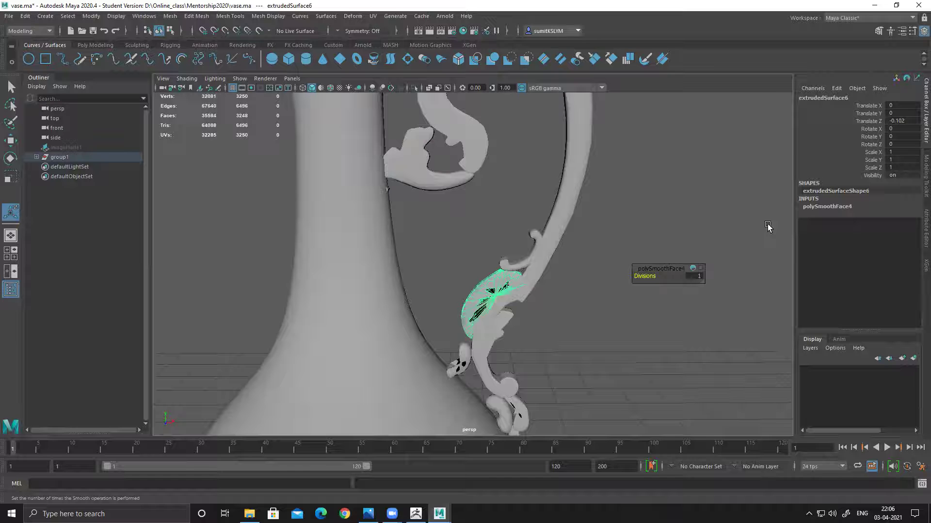
left_click(847, 207)
left_click(899, 213)
left_click(894, 224)
- Set Linear smoothing on the small curl between the lower handle and the jug's body
left_click_drag(715, 314, 526, 245, "alt")
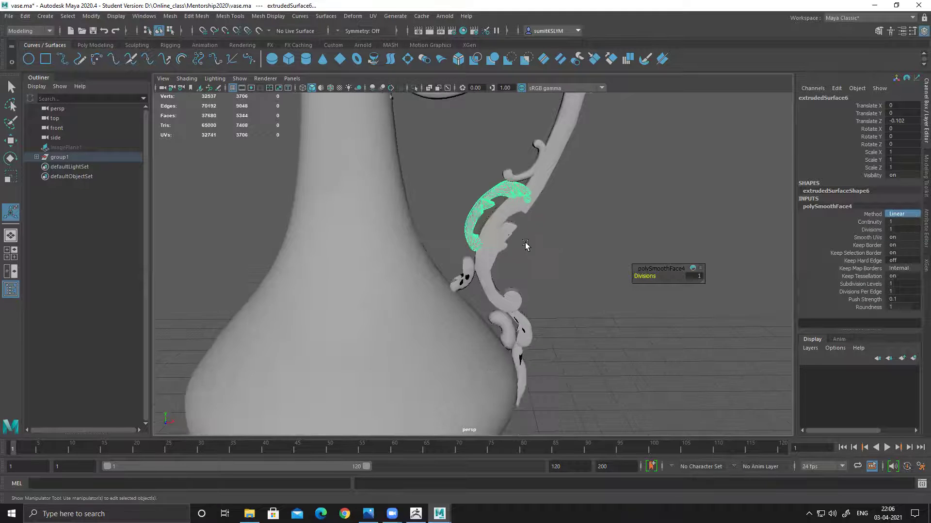
scroll(525, 245, "up", 3)
left_click(470, 285)
left_click(842, 208)
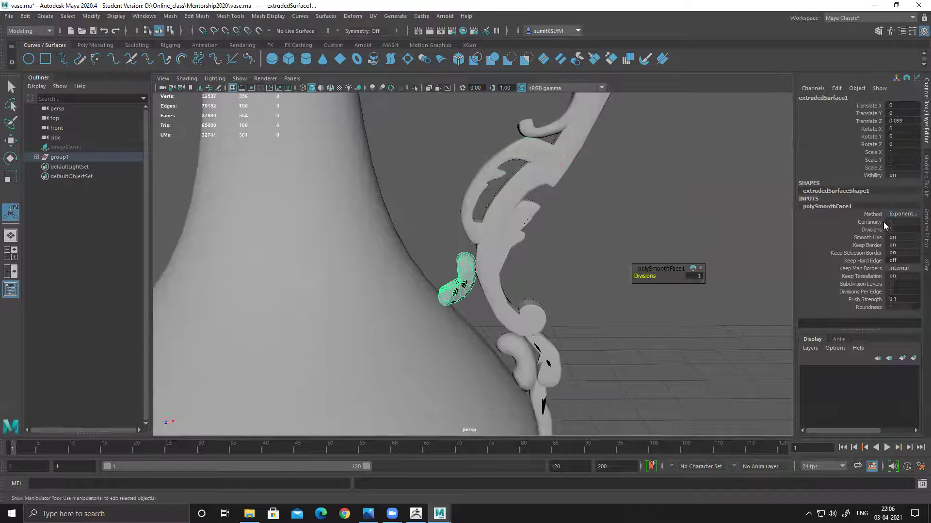
left_click(876, 215)
left_click(900, 214)
left_click(895, 225)
- Check the bean-shaped piece at the handle's base and set Linear smoothing on the scroll beside it
left_click_drag(607, 326, 493, 276, "alt")
left_click(493, 276)
key("t")
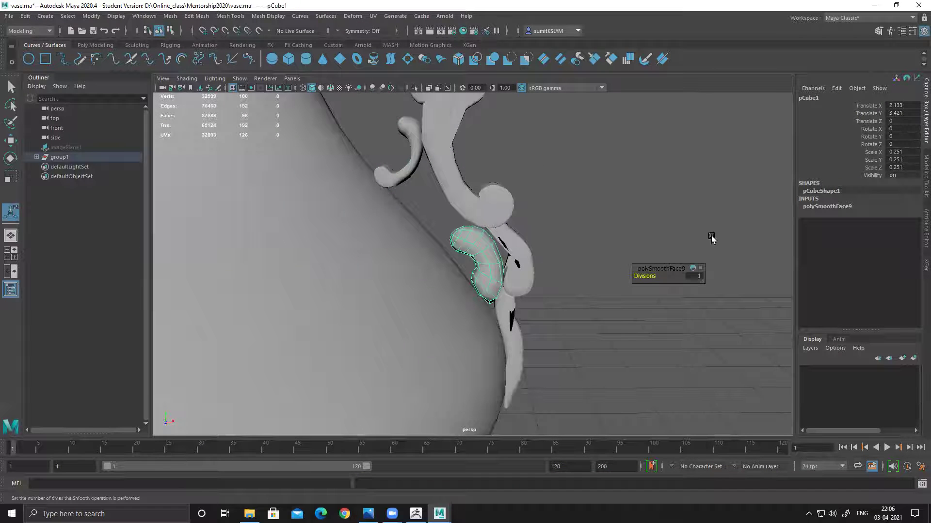
left_click(516, 254)
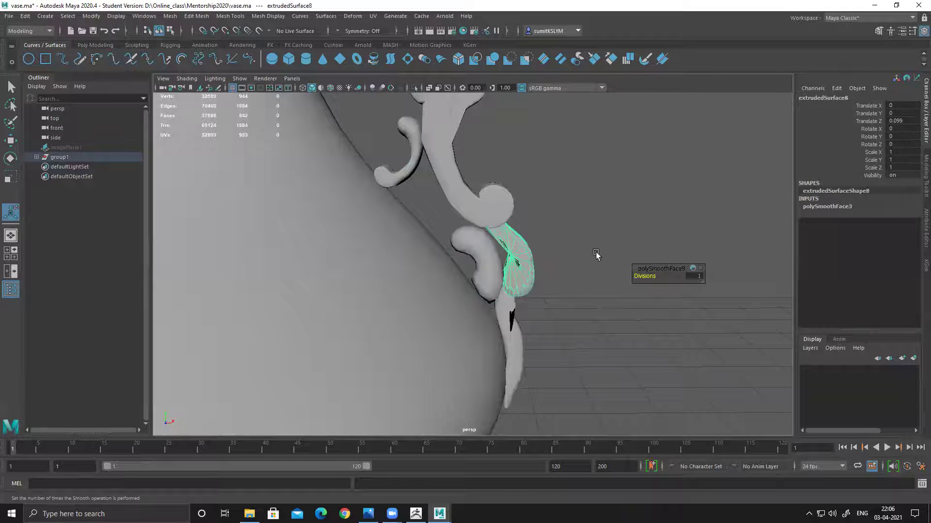
left_click(832, 207)
left_click(900, 214)
left_click(895, 225)
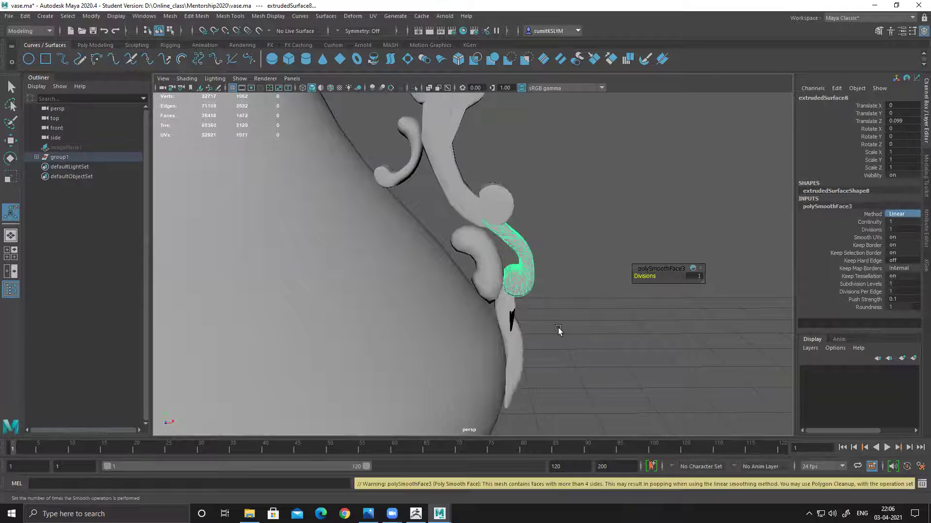
- Change the smoothing method of the lowest leaf at the handle's tip to Linear
left_click(510, 326)
double_click(824, 206)
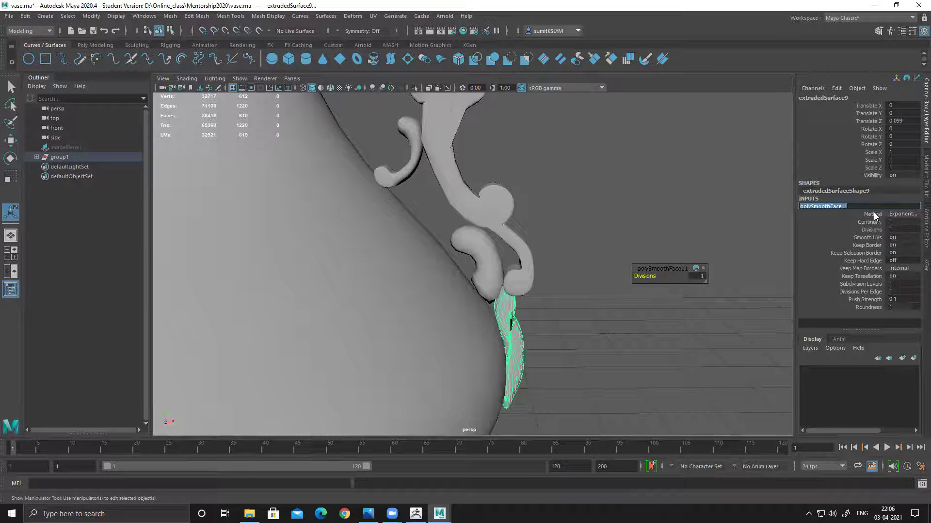
left_click(900, 214)
left_click(894, 225)
- Inspect the handle ornaments up close and show the smoothing settings of the scroll beside the neck
middle_click_drag(523, 188, 518, 257, "alt")
left_click(503, 288)
left_click(518, 262)
middle_click_drag(490, 116, 500, 301, "alt")
left_click(442, 212)
left_click(378, 265)
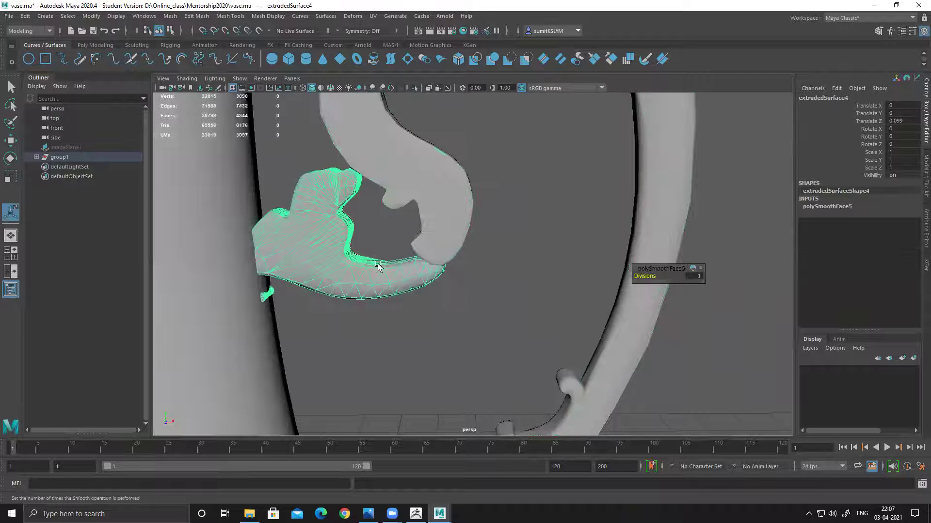
left_click(848, 208)
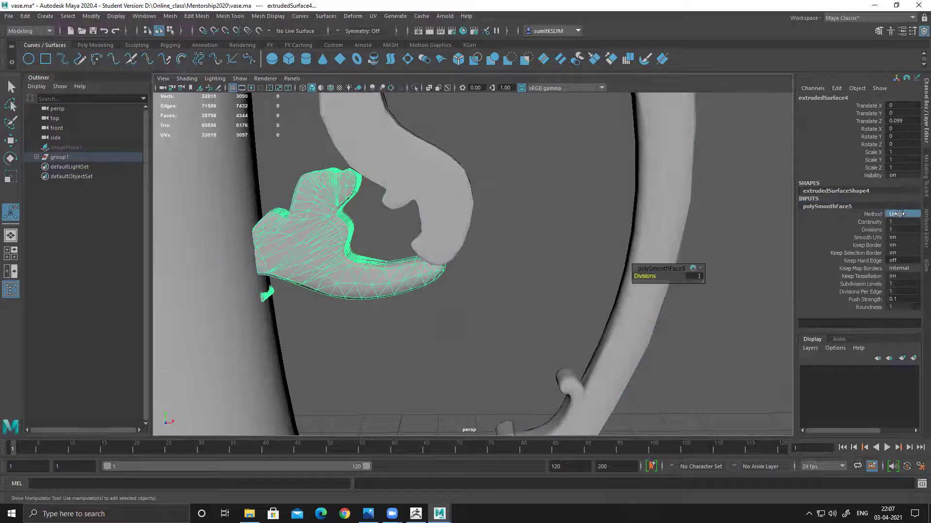
- Set Linear smoothing on the small curved leaf above the jug's rim
left_click_drag(580, 197, 519, 213, "alt")
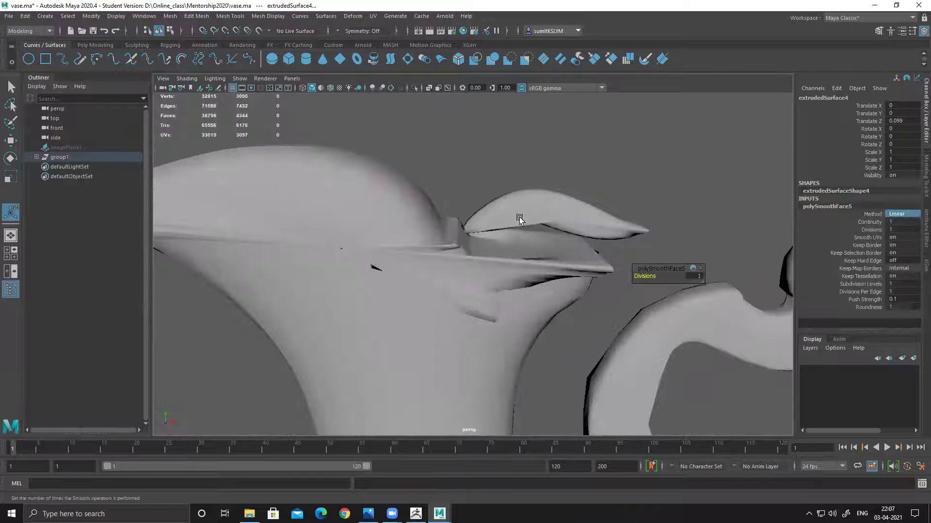
left_click(520, 215)
left_click(840, 208)
left_click(872, 214)
left_click(873, 236)
- Set the smoothing method of the ornamental piece around the jug's spout and rim to Linear
left_click(515, 273)
key("t")
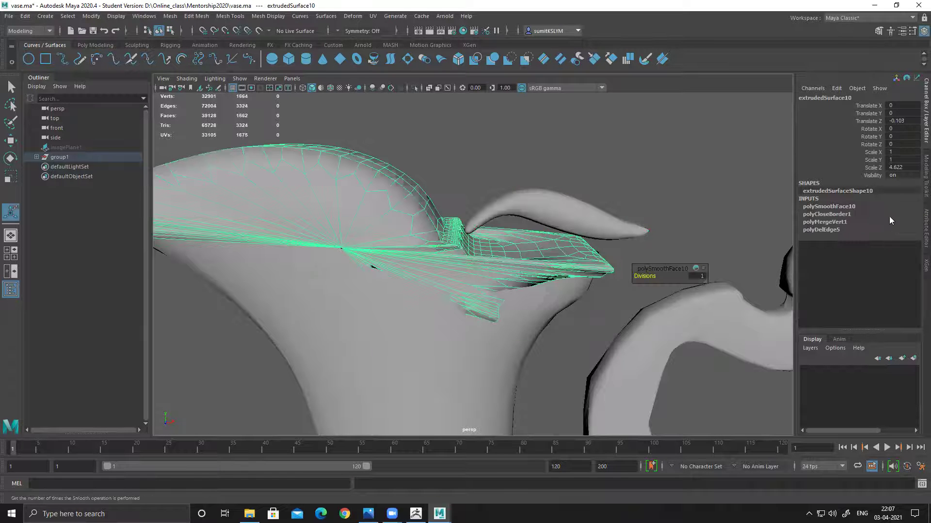
left_click(830, 206)
left_click(892, 213)
left_click(887, 236)
- Try to change the smoothing method of the jug's main body to Linear
right_click_drag(660, 242, 310, 262, "alt")
middle_click_drag(547, 360, 478, 180, "alt")
left_click(385, 249)
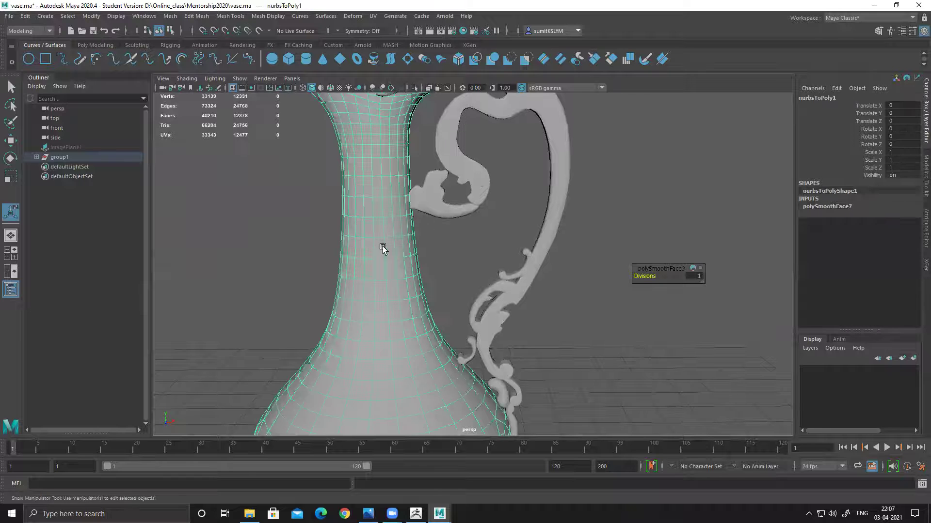
left_click(827, 206)
left_click(901, 214)
left_click(887, 232)
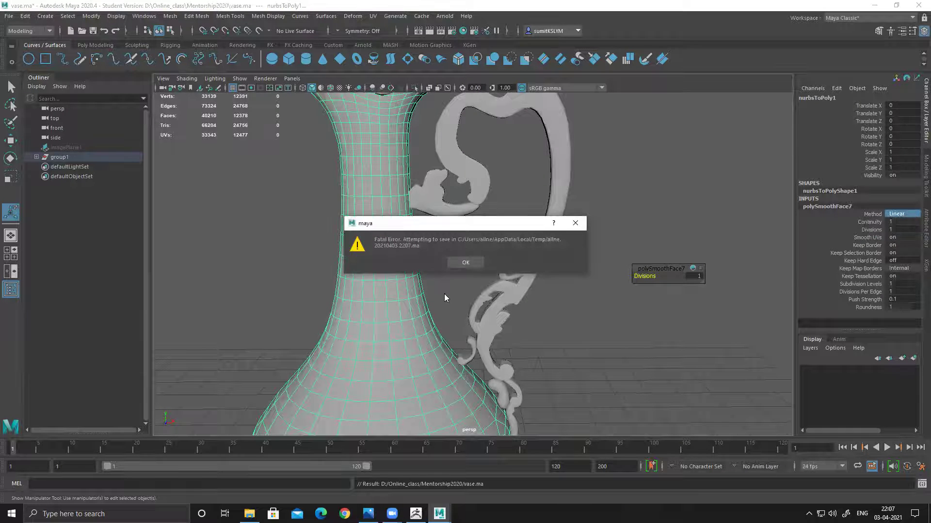
- Dismiss the fatal error and student version prompts, and cancel the error report
left_click(465, 263)
left_click(442, 265)
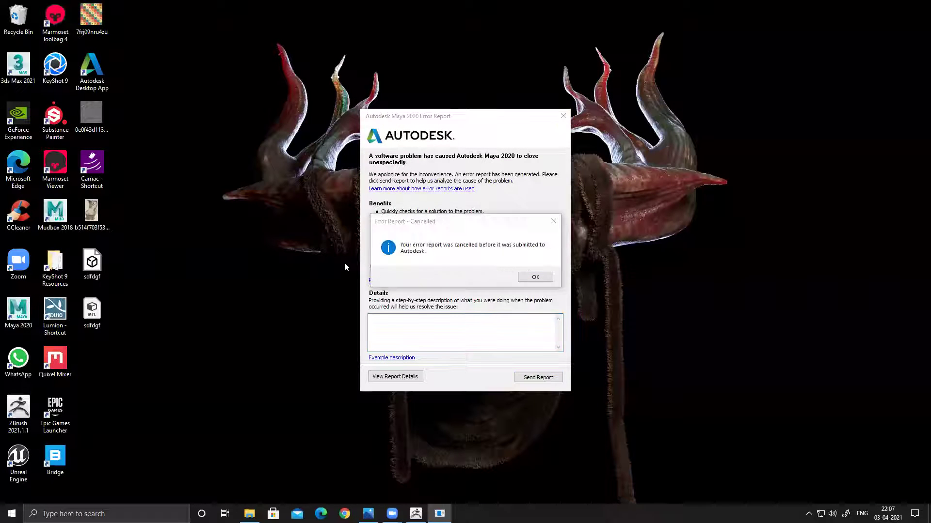
left_click(546, 277)
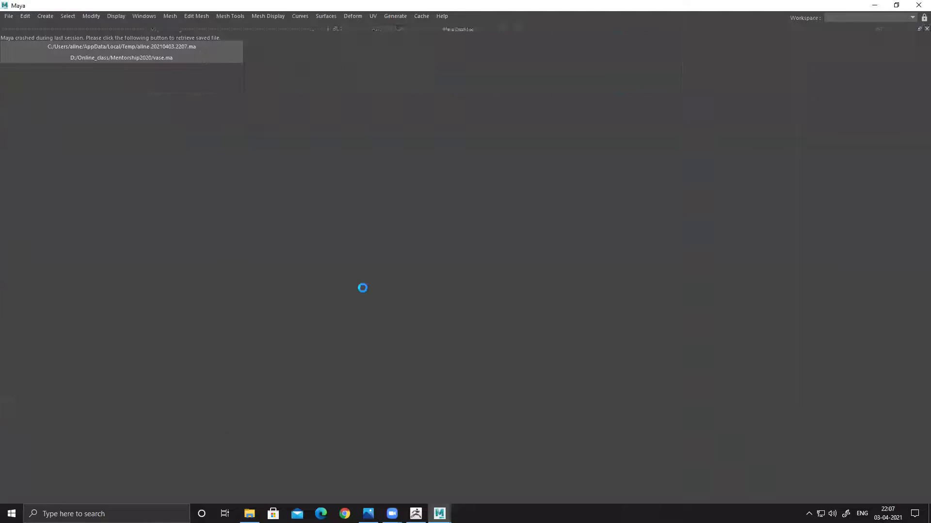
- Try to retrieve the crash backup from the Temp folder, dismiss the prompts and close the error report without sending it
left_click(140, 47)
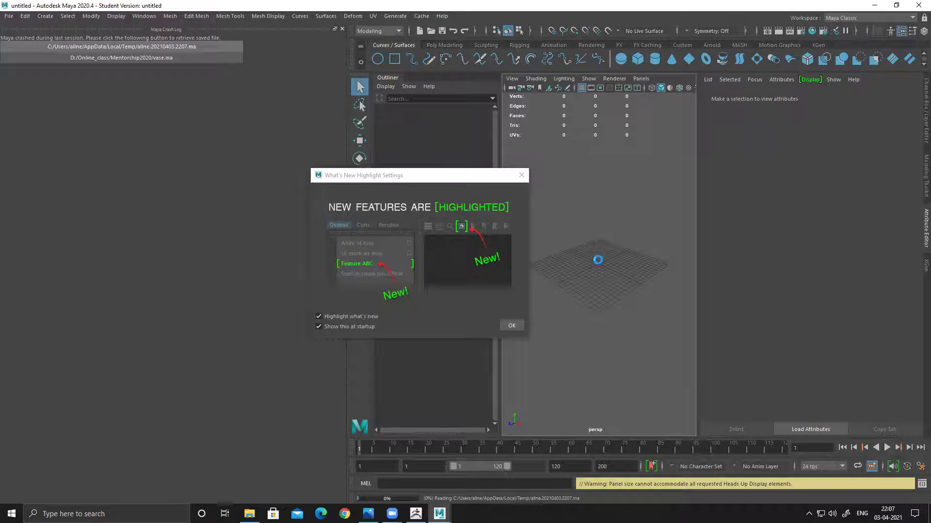
left_click(485, 266)
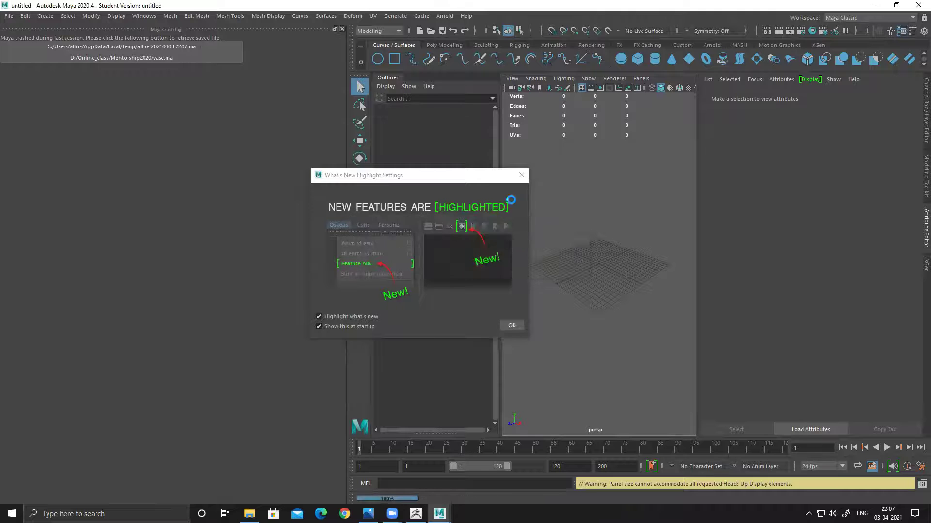
left_click(465, 262)
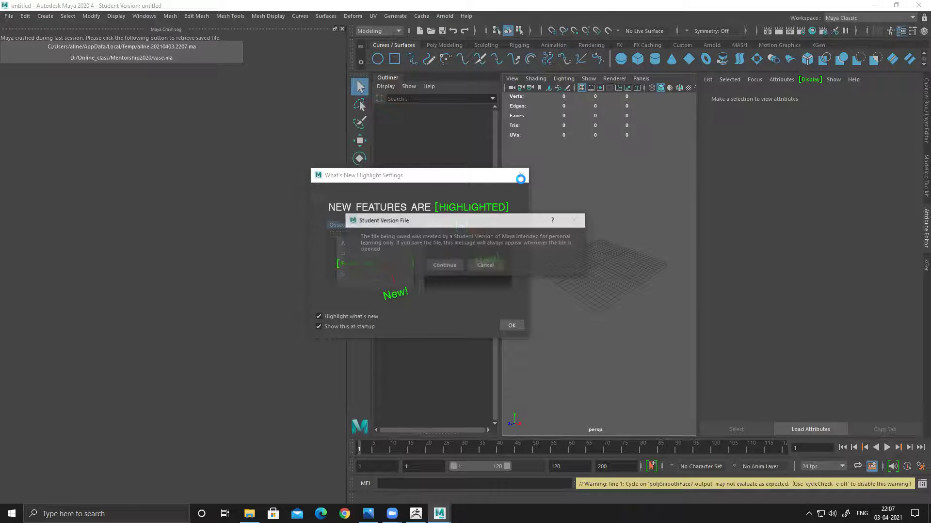
left_click(449, 266)
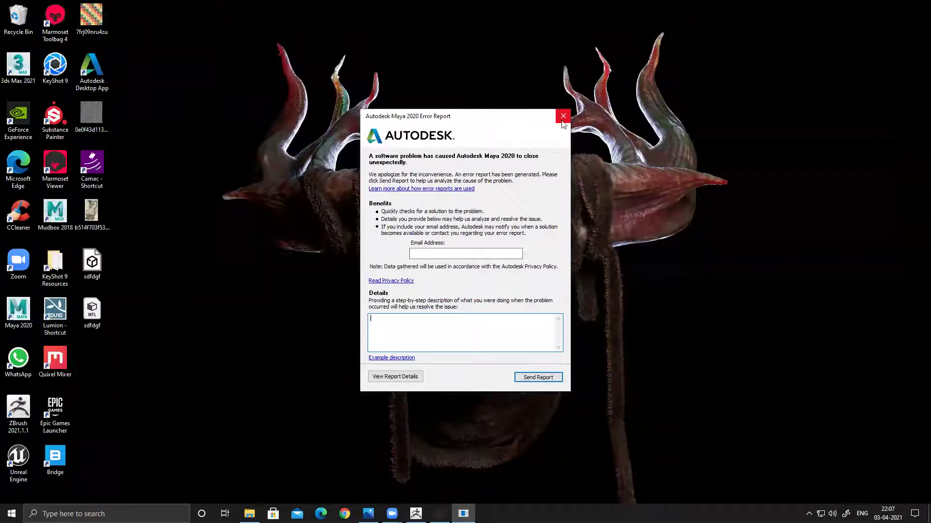
left_click(562, 121)
left_click(544, 273)
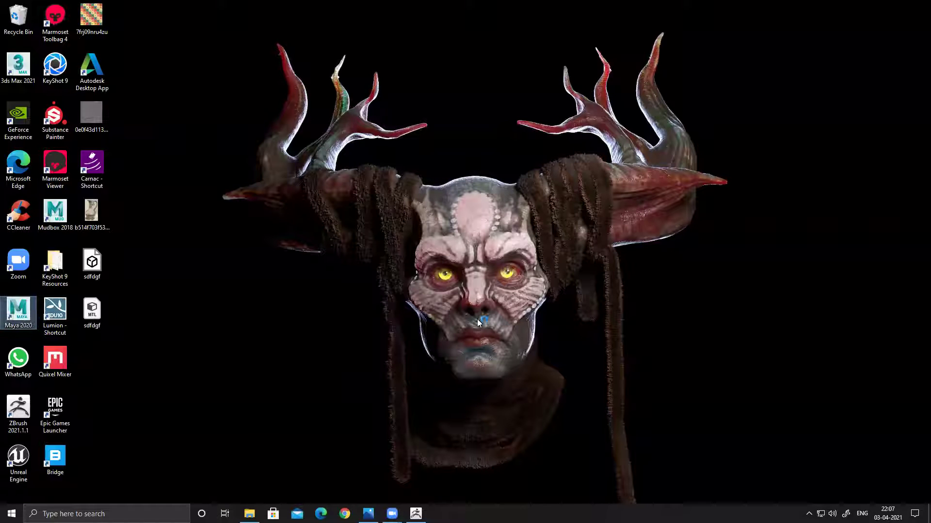
- Relaunch Maya 2020, close the new features notice and check the recent files for the jug scene
left_click(465, 329)
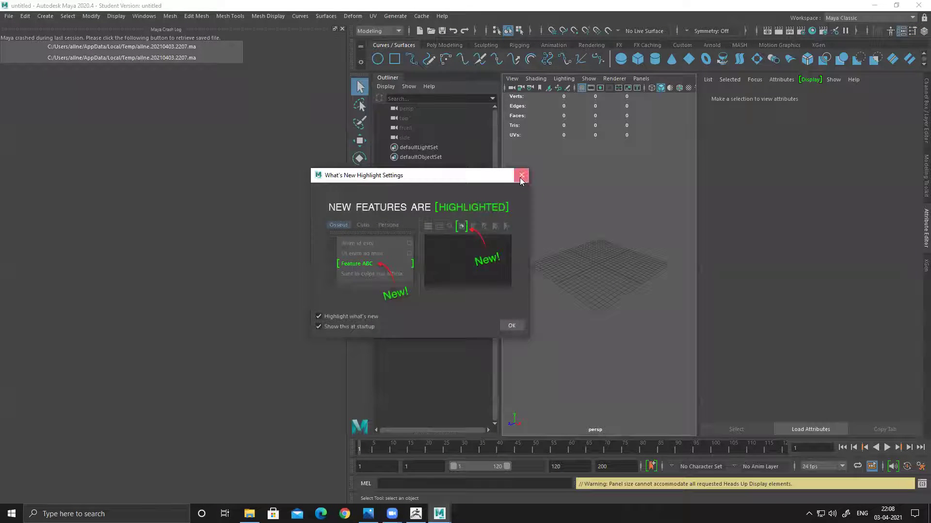
left_click(522, 176)
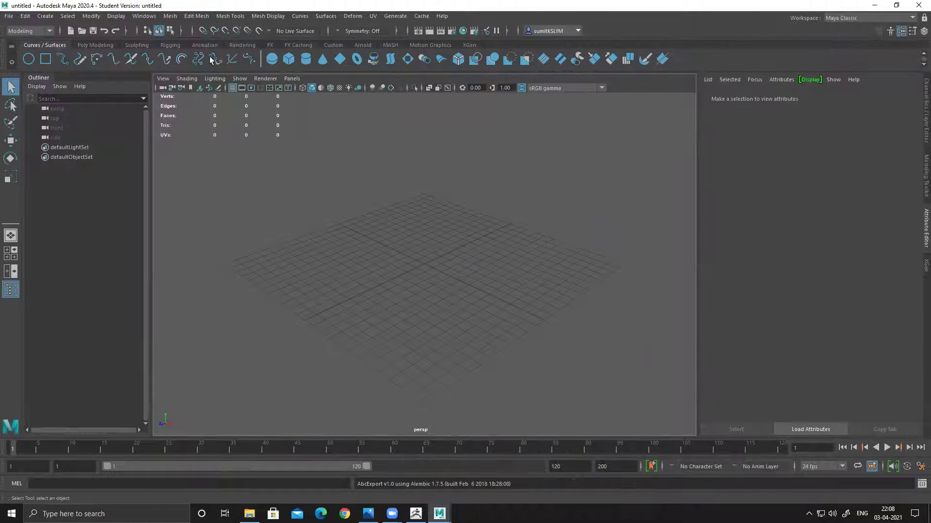
left_click(10, 18)
mouse_move(63, 318)
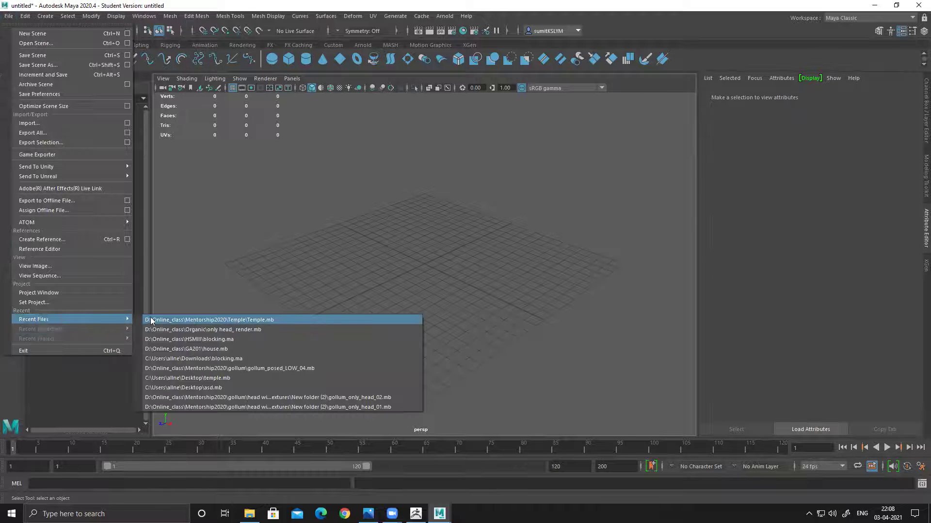
left_click(187, 320)
left_click(511, 260)
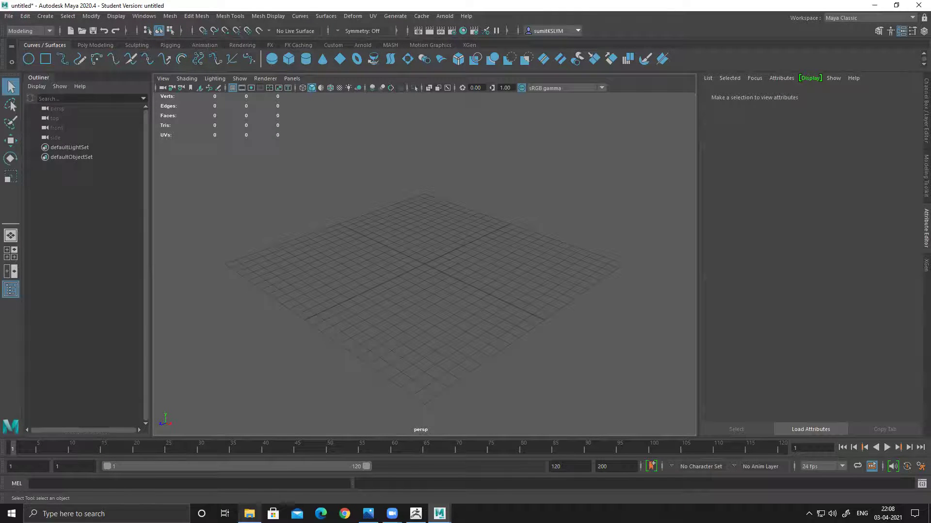
- Import the vase file from D:\Online_class\Mentorship2020 into the empty scene, accept the student version notice and frame the jug
left_click(249, 514)
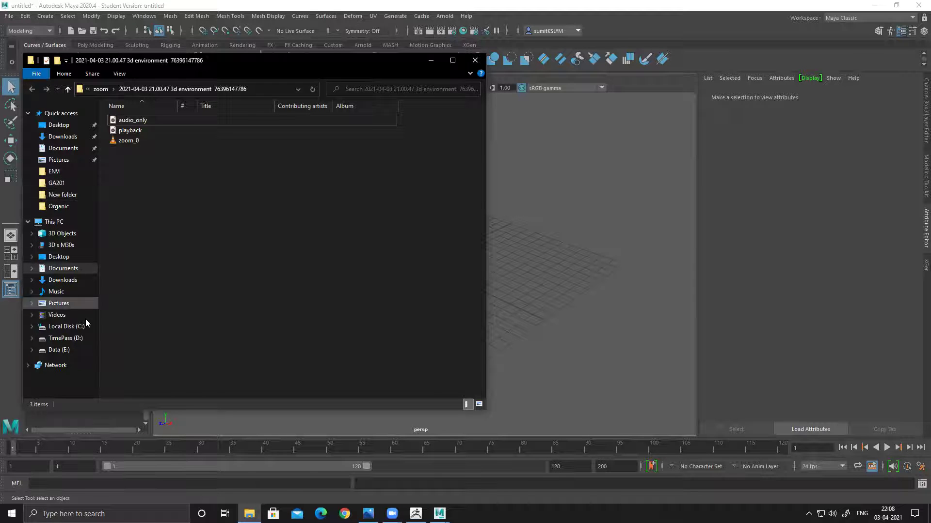
left_click(65, 338)
double_click(352, 125)
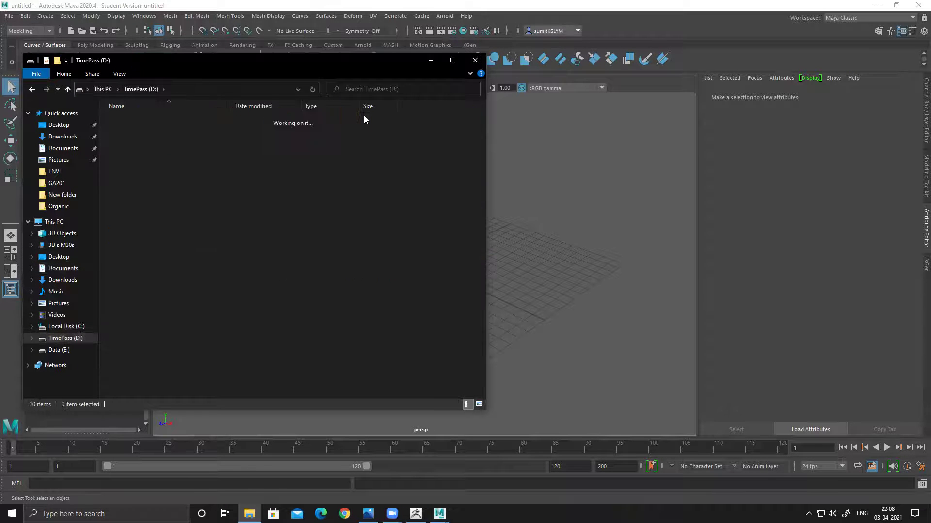
double_click(151, 234)
left_click_drag(124, 262, 600, 274)
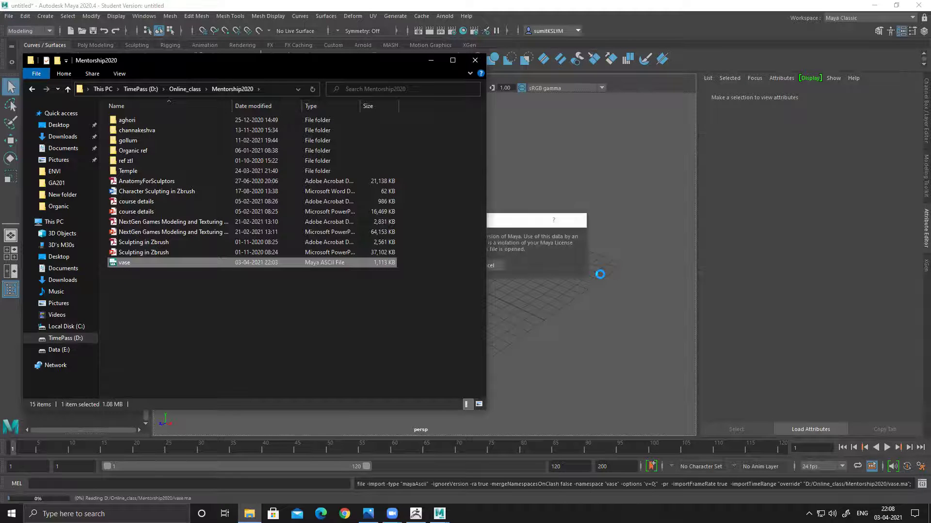
left_click(475, 61)
left_click(443, 266)
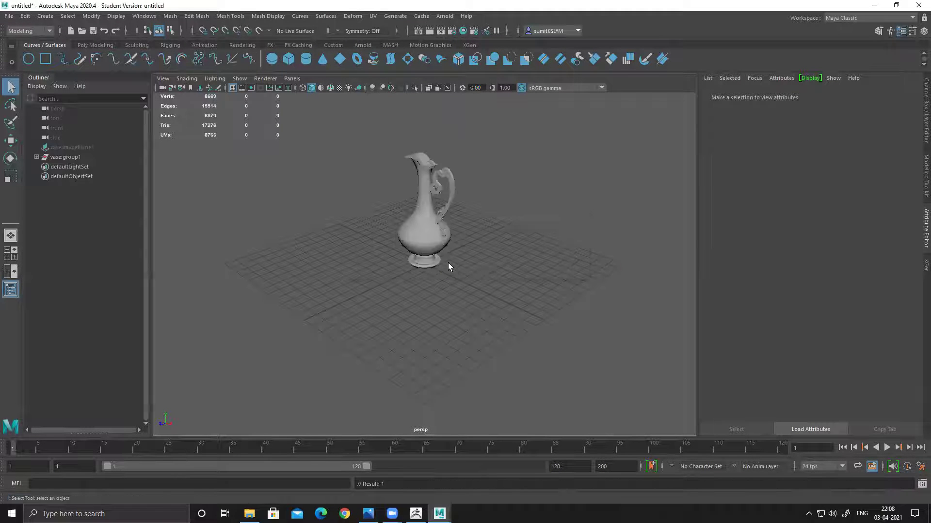
left_click_drag(430, 284, 442, 215, "alt")
right_click_drag(441, 215, 491, 218, "alt")
middle_click_drag(491, 218, 484, 287, "alt")
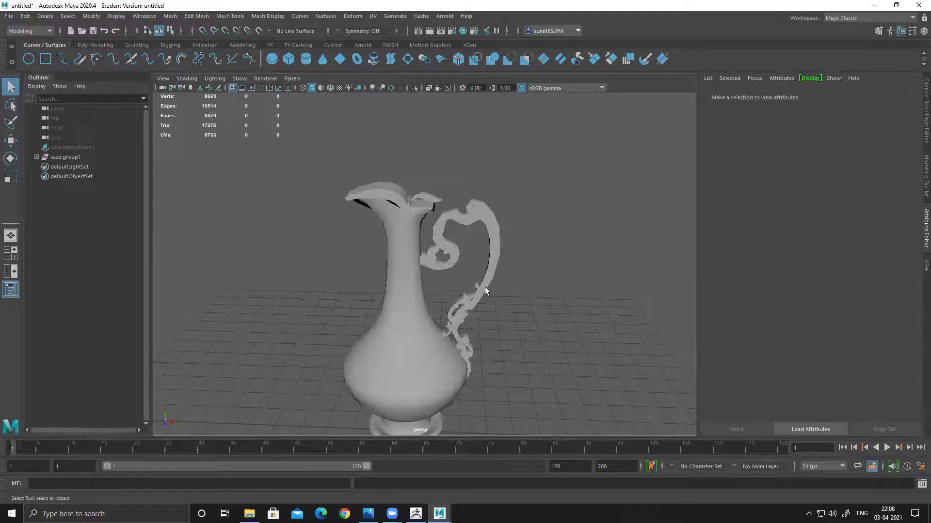
- Select all parts of the jug together and smooth their meshes
left_click(487, 272)
scroll(459, 241, "up", 3)
left_click_drag(482, 299, 355, 266, "alt")
scroll(356, 266, "down", 5)
left_click_drag(304, 176, 615, 493)
right_click_drag(407, 271, 409, 320, "shift")
key("q")
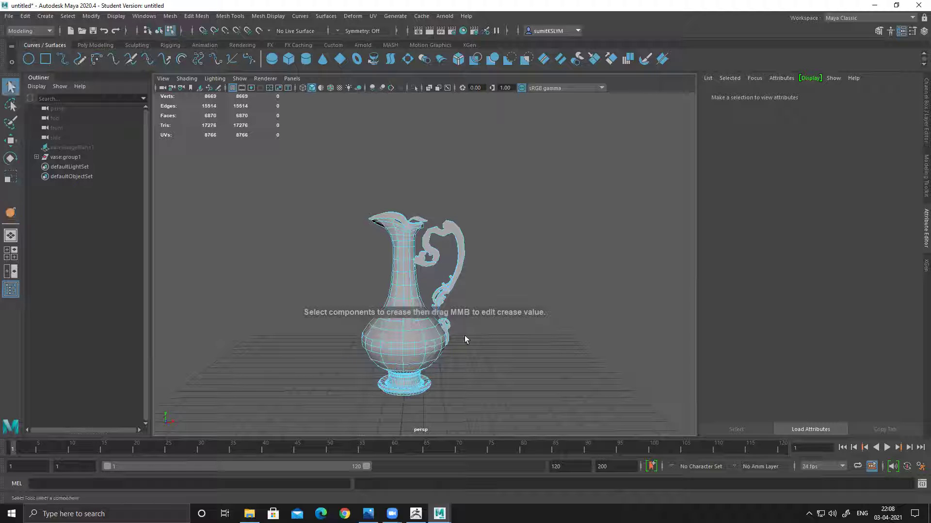
right_click_drag(411, 259, 458, 237)
left_click(519, 166)
left_click_drag(333, 185, 553, 384)
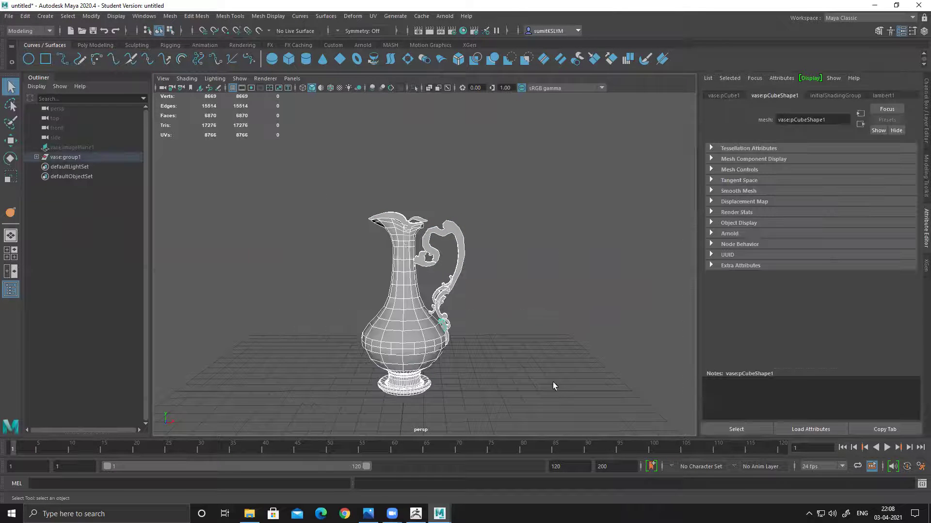
right_click_drag(405, 248, 404, 305, "shift")
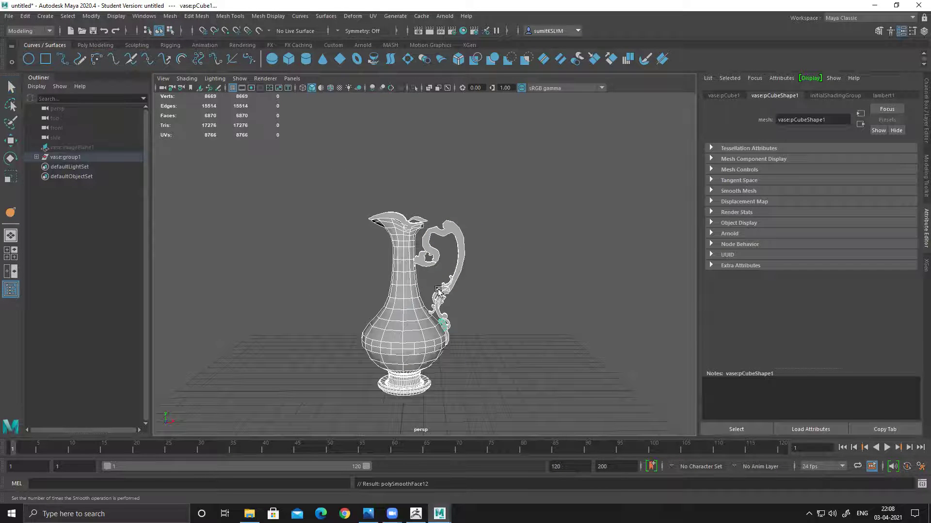
right_click_drag(441, 241, 574, 145)
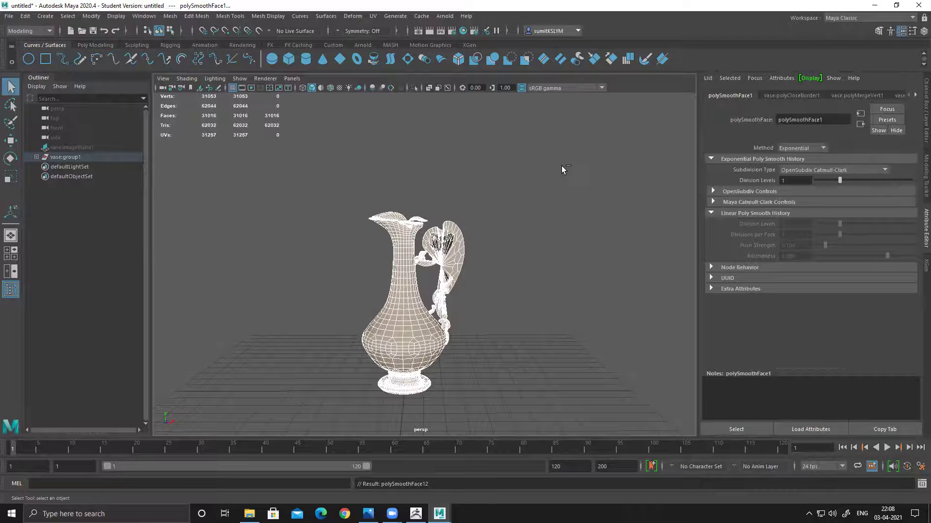
- Save the scene over vase.ma in D:\Online_class\Mentorship2020, replacing the existing file and accepting the student version notice
key("ctrl+s")
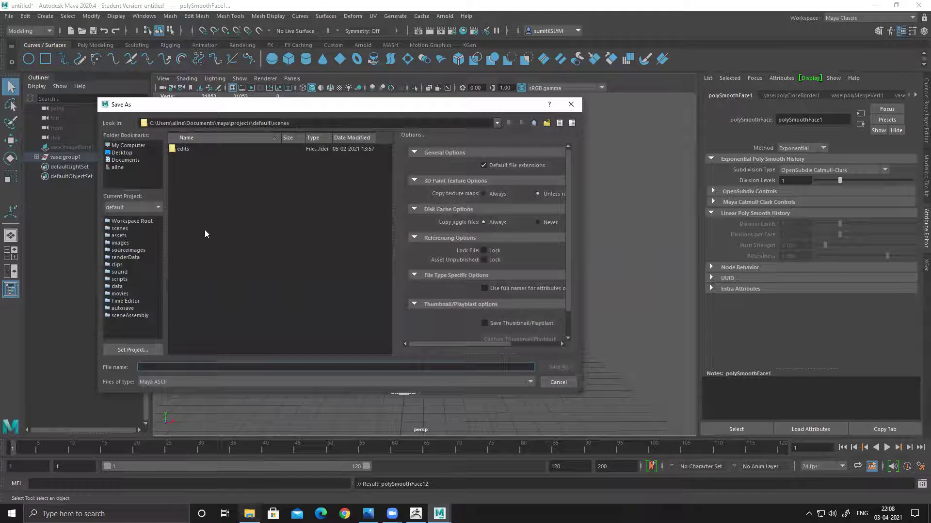
left_click(125, 147)
double_click(189, 167)
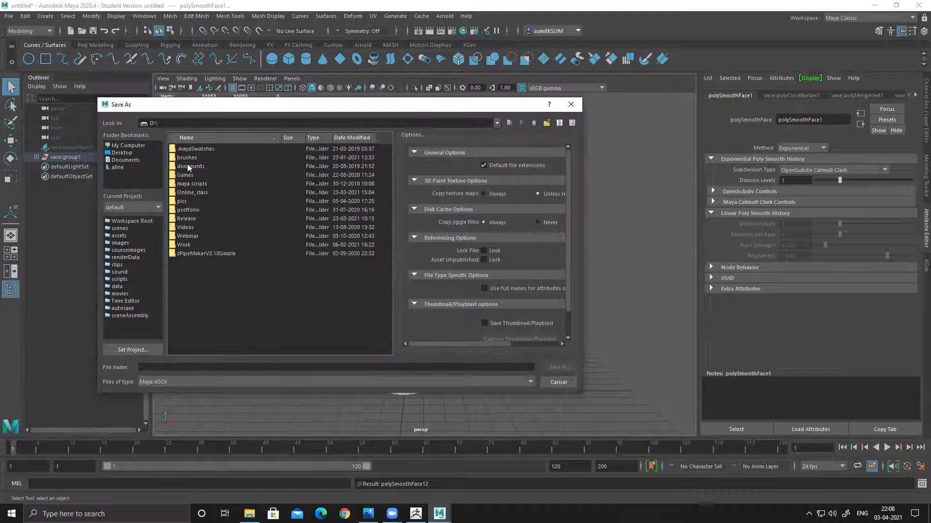
double_click(192, 193)
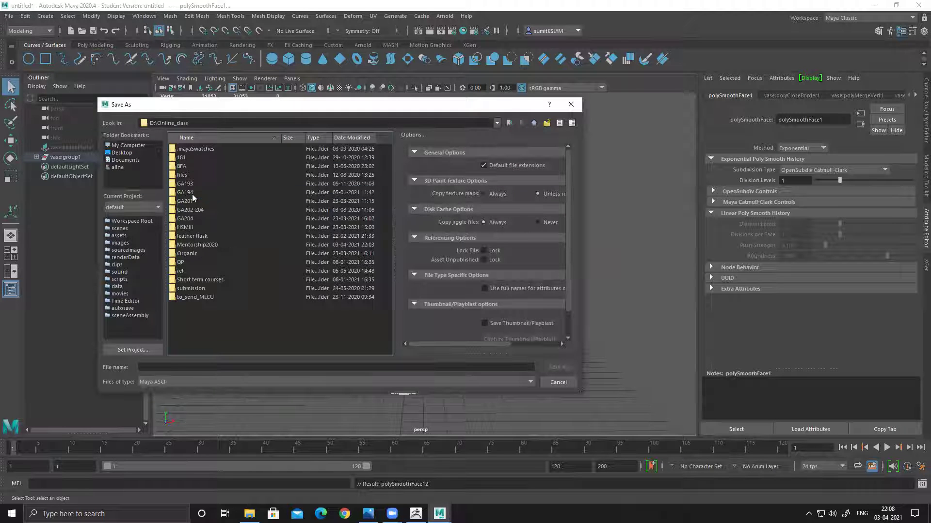
double_click(194, 245)
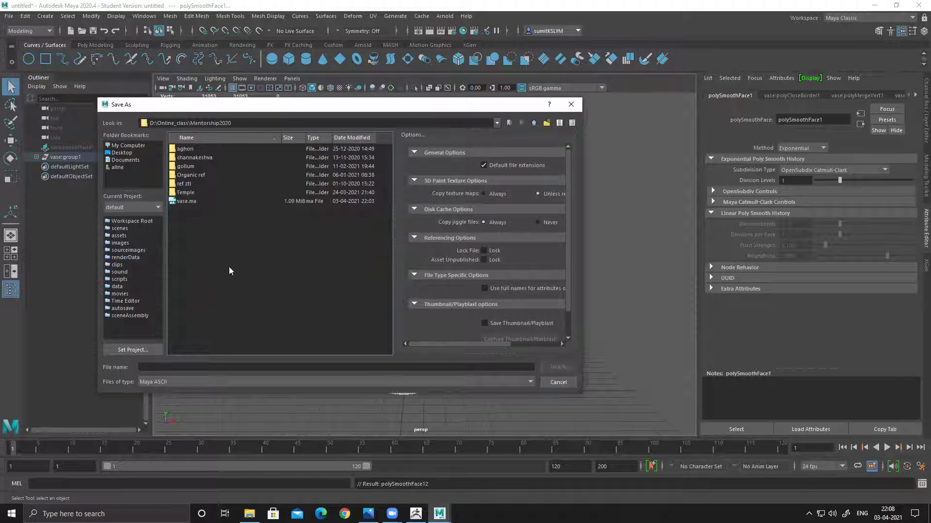
double_click(186, 202)
left_click(318, 263)
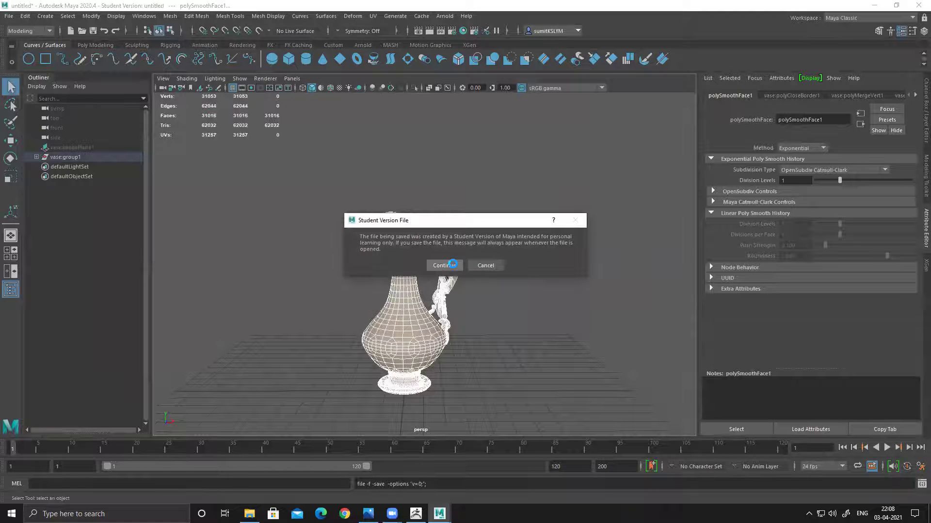
left_click(444, 265)
- Set the smoothing method of the main curved handle to Linear
scroll(517, 215, "up", 6)
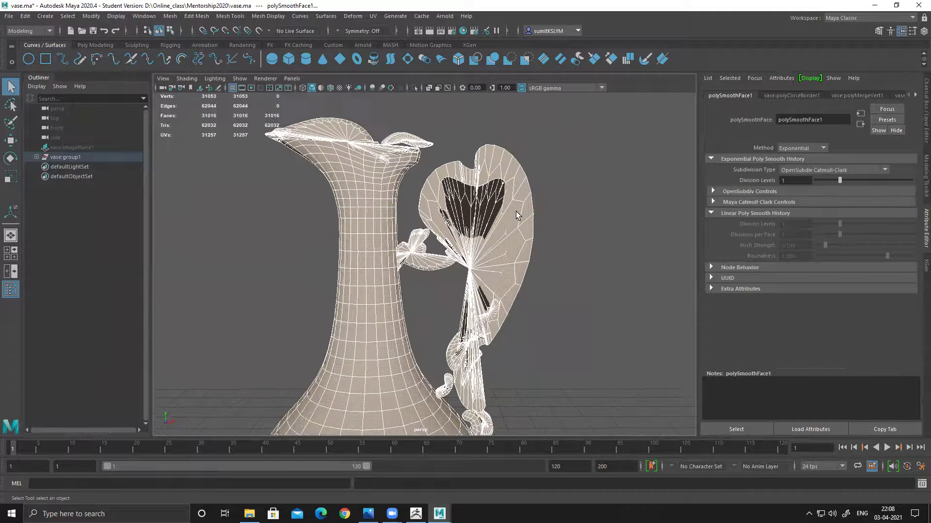
left_click(517, 215)
key("ctrl+a")
left_click(845, 207)
left_click(894, 216)
left_click(892, 230)
- Set the smoothing method to Linear for the scroll beside the neck and the small curl on the lower handle
left_click(471, 252)
left_click(865, 205)
left_click(897, 215)
left_click(902, 233)
left_click(545, 326)
left_click(848, 207)
left_click(897, 214)
left_click(901, 234)
- Set the smoothing method to Linear for the handle's leaf ornament and the small curl facing the jug's body
left_click(522, 348)
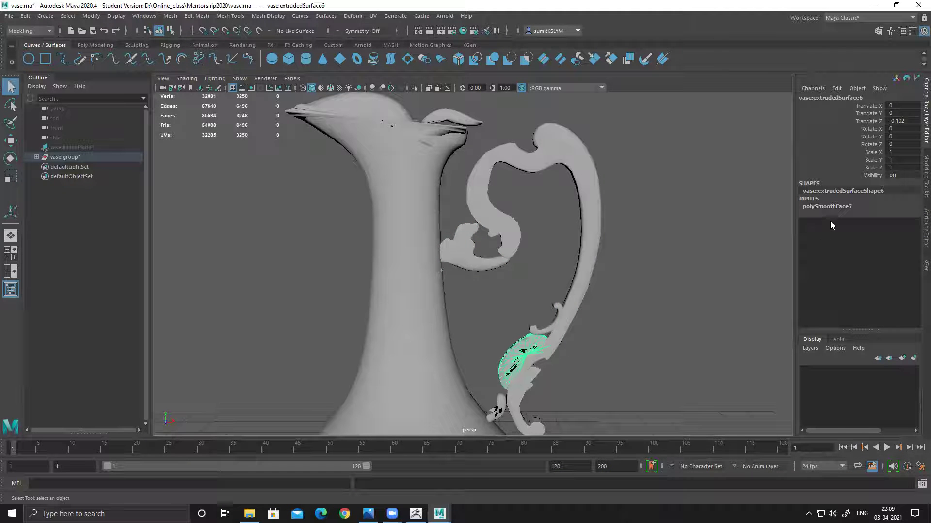
left_click(849, 208)
left_click(895, 213)
left_click(901, 233)
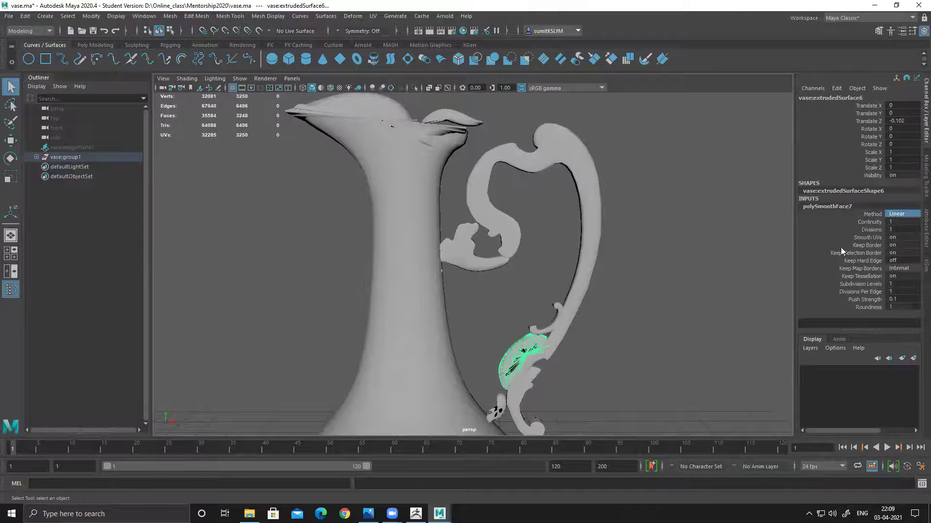
middle_click_drag(588, 383, 582, 246, "alt")
left_click(490, 266)
left_click(843, 207)
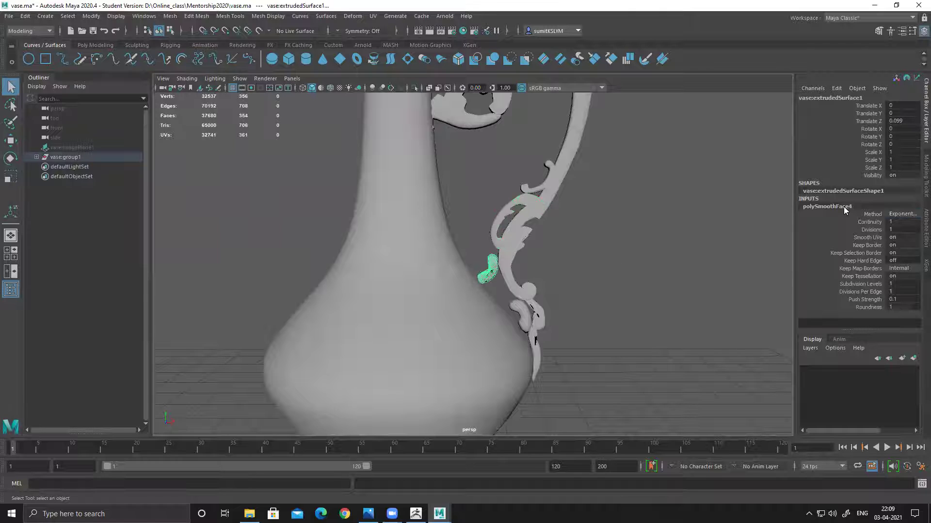
left_click(901, 214)
left_click(898, 233)
- Set the smoothing method to Linear for the two rounded ornaments at the handle's lower end
middle_click_drag(568, 328, 554, 286, "alt")
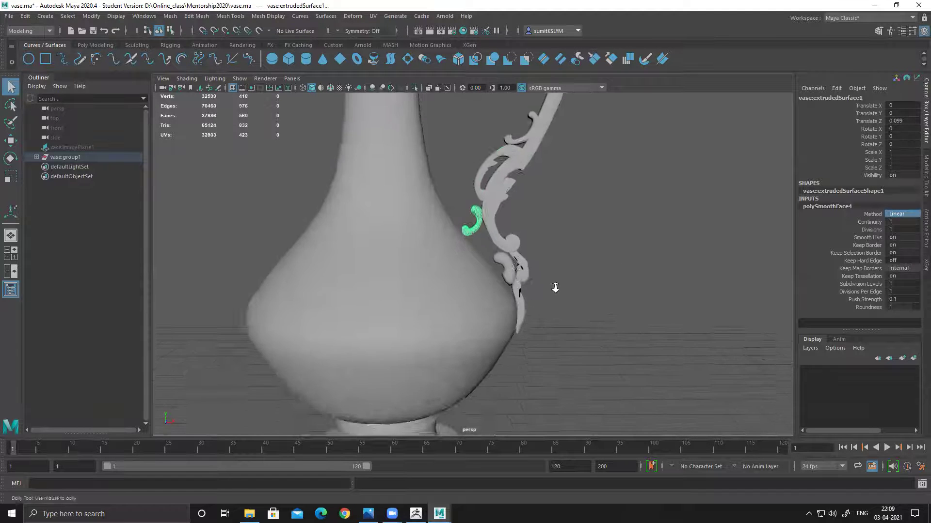
right_click_drag(553, 286, 644, 291, "alt")
left_click(672, 281)
left_click(846, 207)
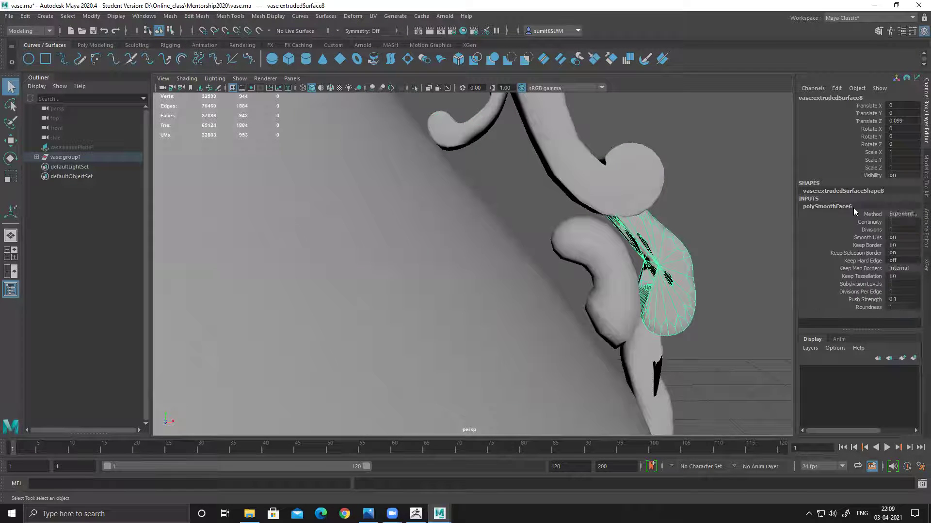
left_click(902, 213)
left_click(898, 234)
left_click_drag(737, 291, 633, 311, "alt")
left_click(592, 311)
left_click(841, 208)
left_click(902, 213)
left_click(904, 233)
- Set the smoothing method to Linear for the separate curved lip piece and the jug's rim
middle_click_drag(662, 257, 474, 295, "alt")
left_click(473, 294)
left_click(849, 207)
left_click(902, 214)
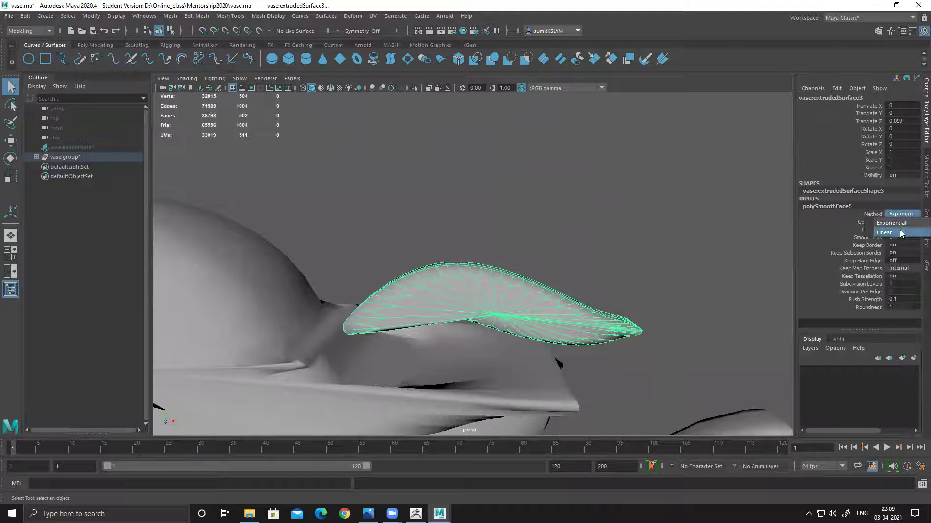
left_click(903, 233)
left_click(283, 310)
left_click(845, 208)
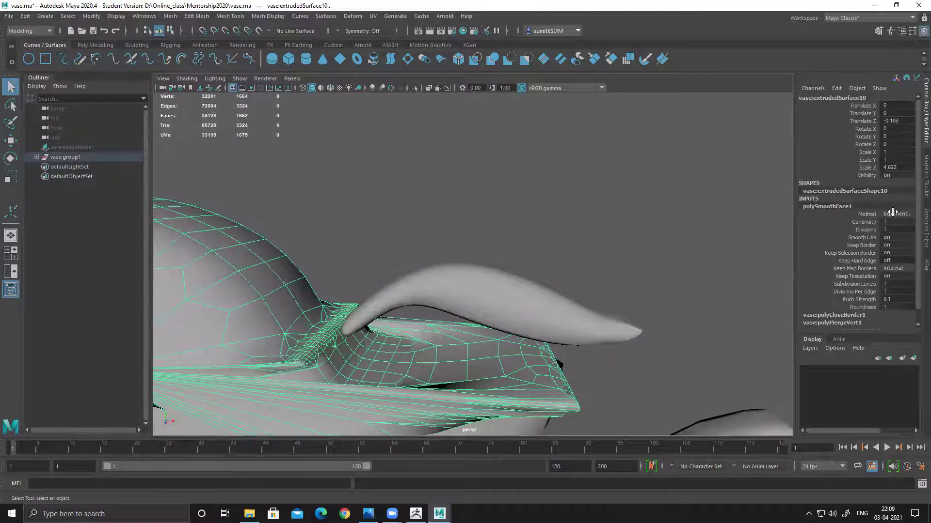
left_click(897, 214)
left_click(898, 232)
- Select the whole jug, delete its construction history and freeze its transformations
right_click_drag(681, 249, 548, 241, "alt")
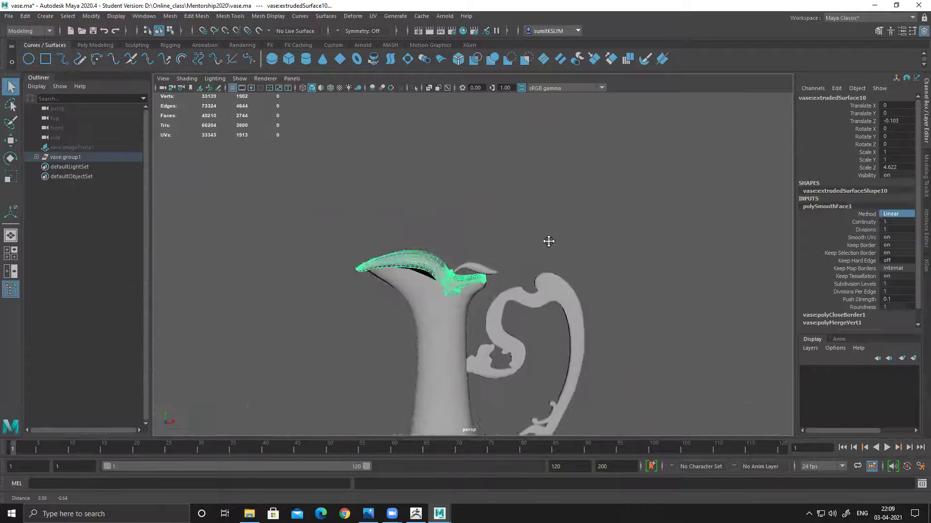
middle_click_drag(548, 241, 531, 158, "alt")
left_click(601, 211)
right_click_drag(601, 210, 388, 206, "alt")
left_click_drag(320, 183, 524, 349)
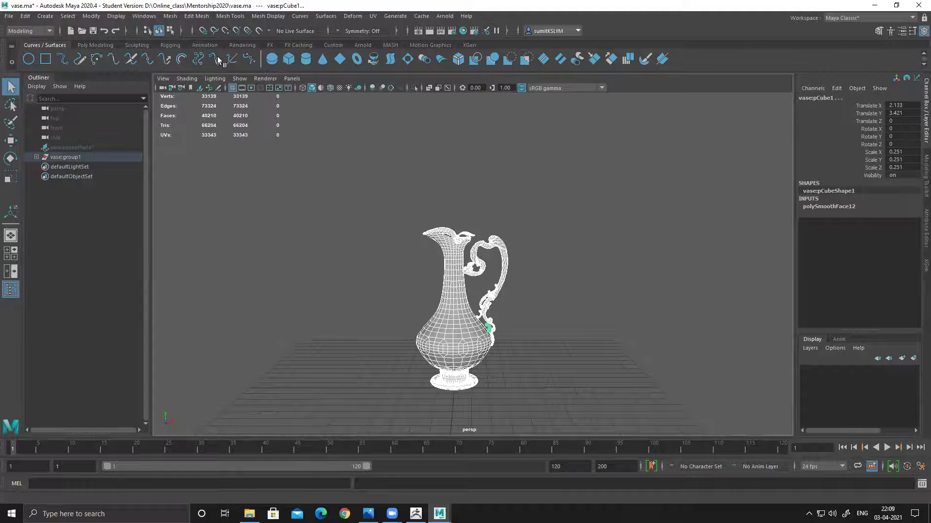
left_click(95, 45)
left_click(765, 58)
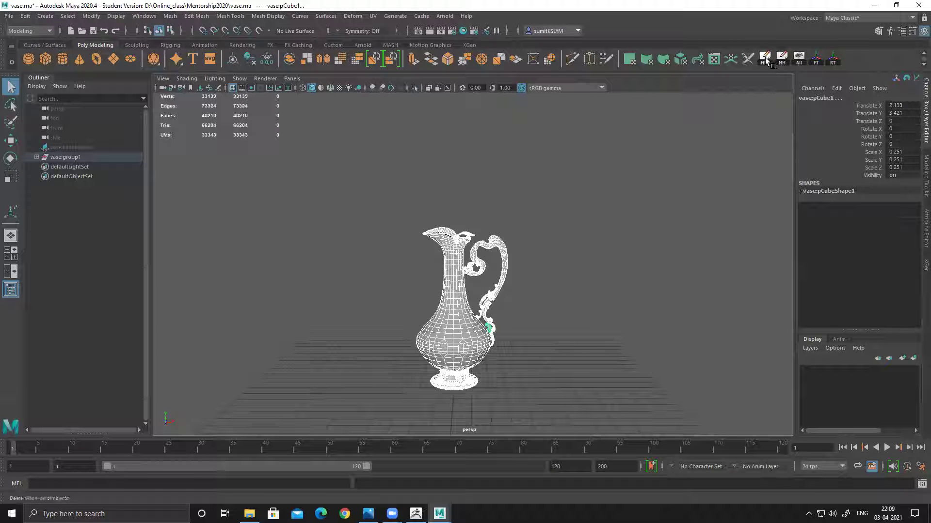
left_click(815, 59)
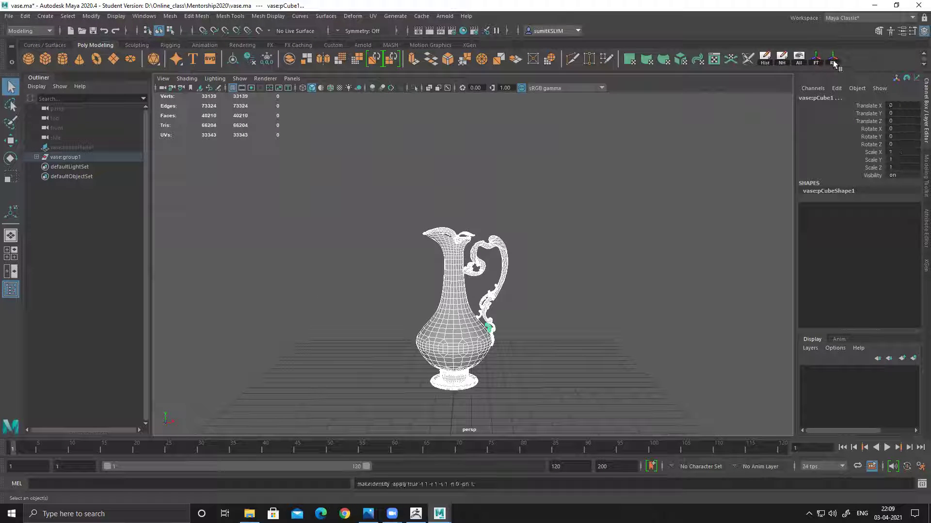
- Examine the jug's base and body from below and above
mouse_move(569, 253)
left_mouse_down("alt")
mouse_move(590, 289)
mouse_move(388, 296)
mouse_move(536, 295)
mouse_move(601, 311)
left_mouse_up("alt")
scroll(575, 356, "up", 5)
left_click(551, 327)
mouse_move(550, 327)
left_mouse_down("alt")
mouse_move(509, 338)
mouse_move(478, 294)
left_mouse_up("alt")
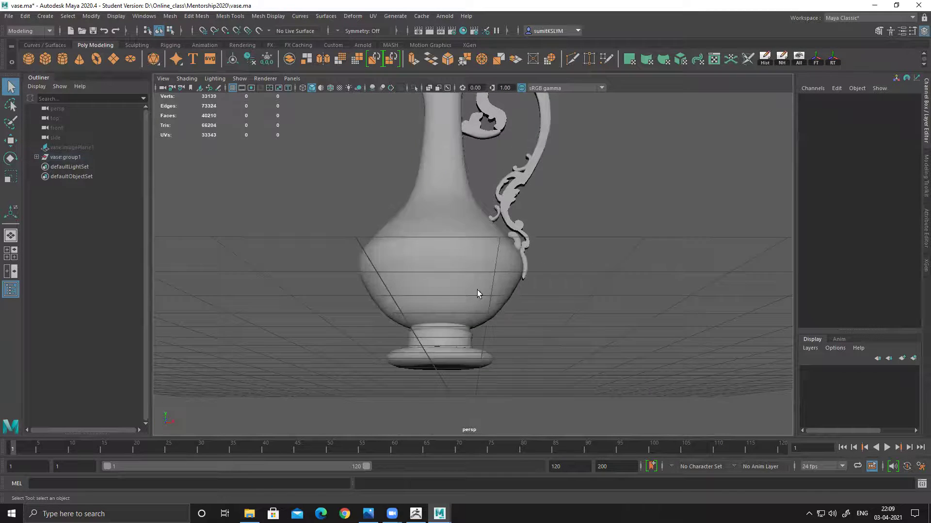
left_click(478, 294)
scroll(588, 293, "down", 5)
left_click_drag(606, 232, 526, 287, "alt")
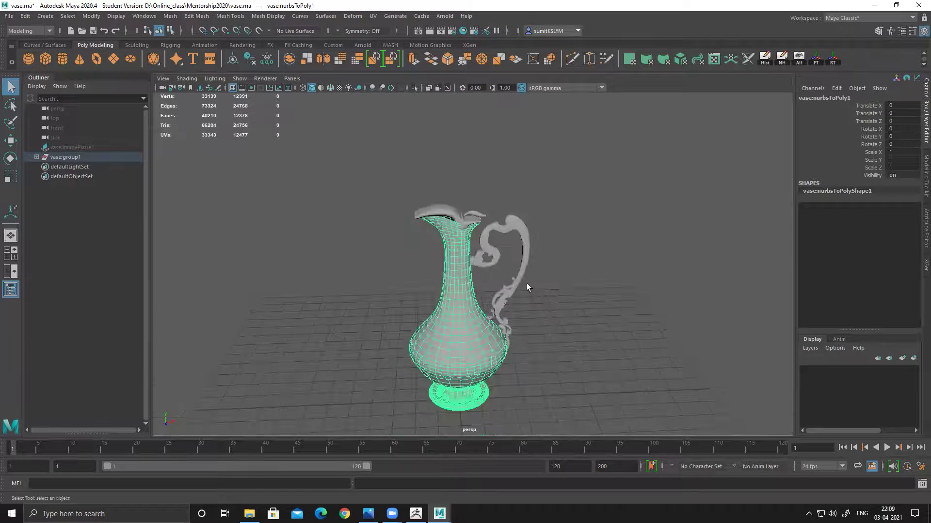
- Select all jug parts and export the selection as OBJ, overwriting sdfdgf.obj on the Desktop
left_click_drag(343, 153, 663, 435)
left_click_drag(675, 372, 564, 334, "alt")
scroll(564, 335, "up", 2)
scroll(563, 334, "up", 3)
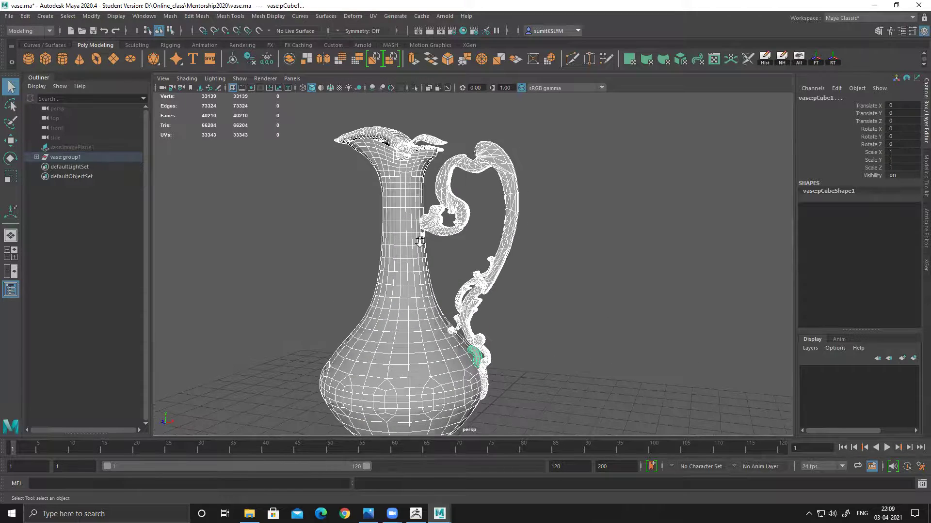
scroll(420, 241, "up", 10)
right_click_drag(553, 302, 553, 302, "alt")
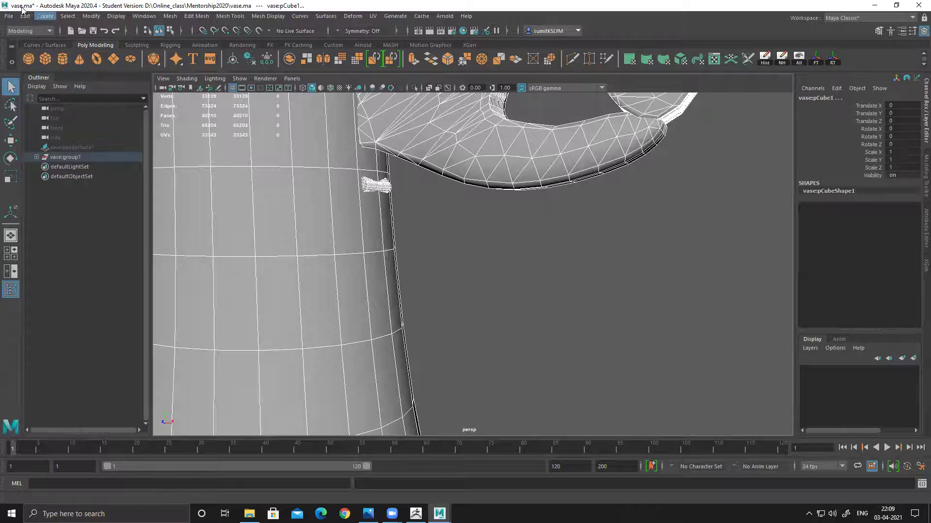
left_click(9, 16)
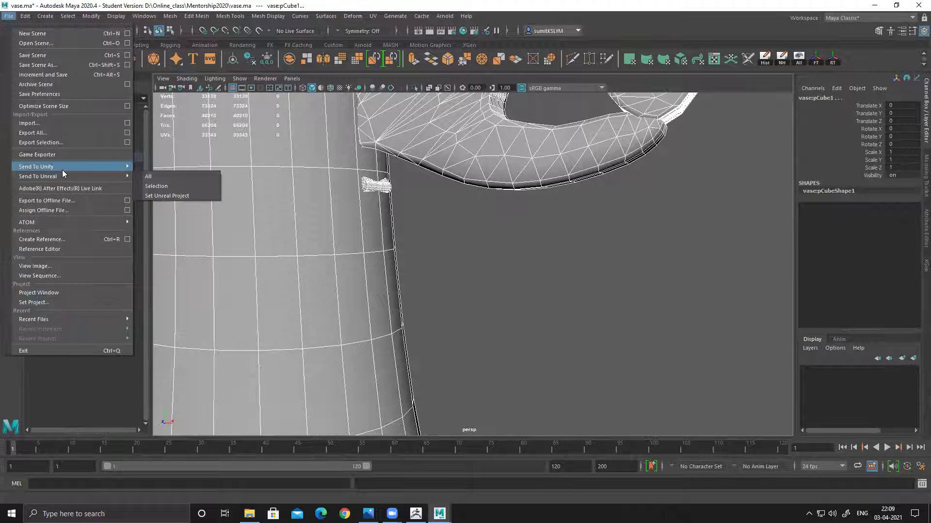
left_click(59, 143)
left_click(122, 152)
left_click(189, 381)
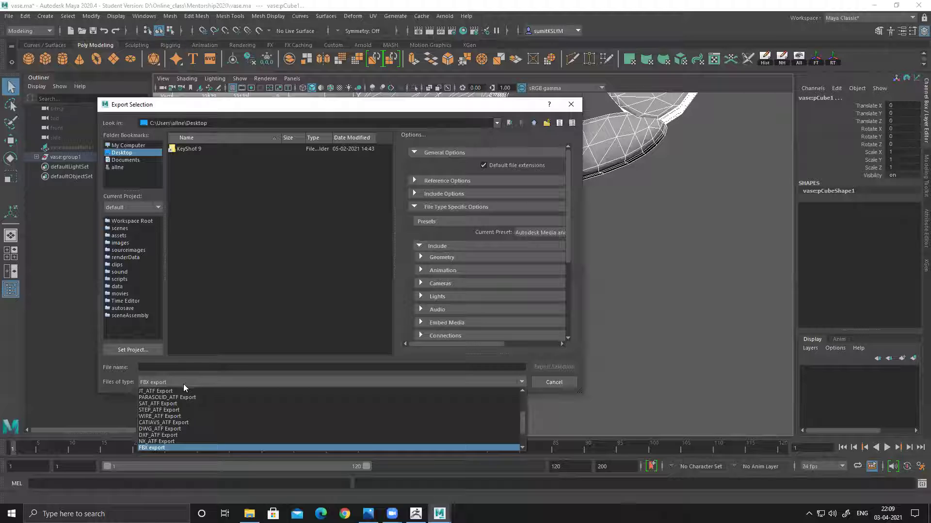
left_click(160, 445)
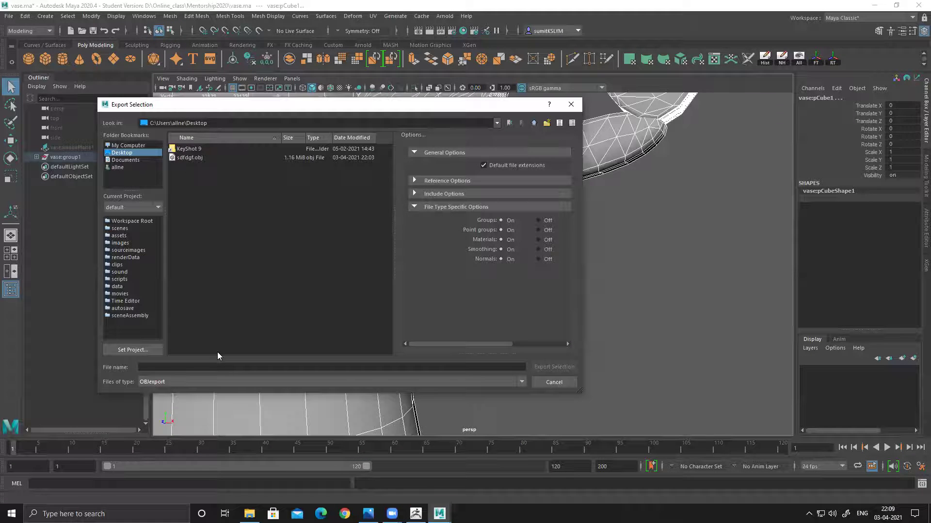
double_click(188, 158)
left_click(326, 266)
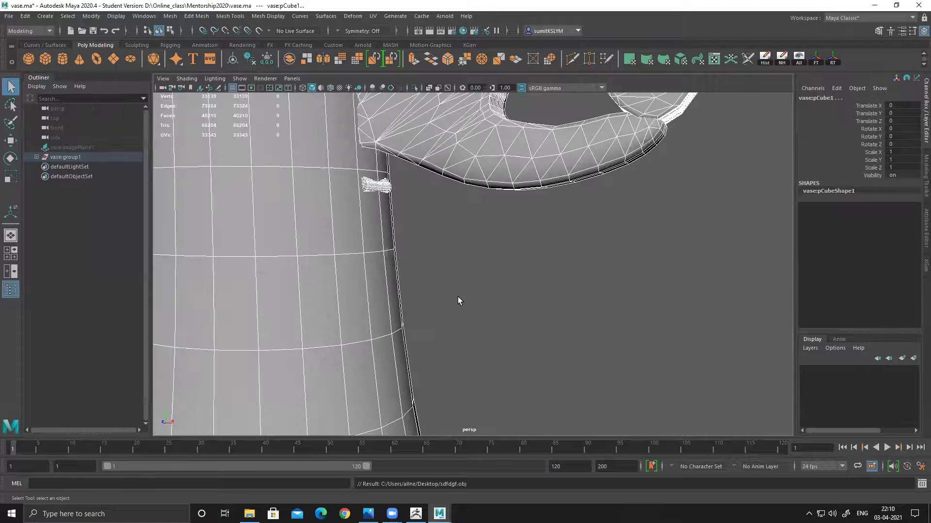
- Return to the Maya scene and save vase.ma, accepting the student version notice
left_click(874, 5)
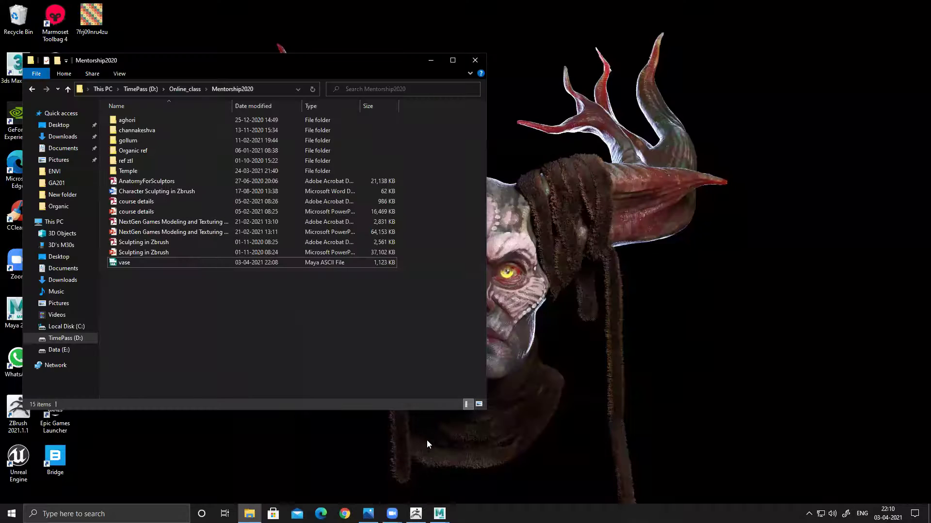
left_click(482, 471)
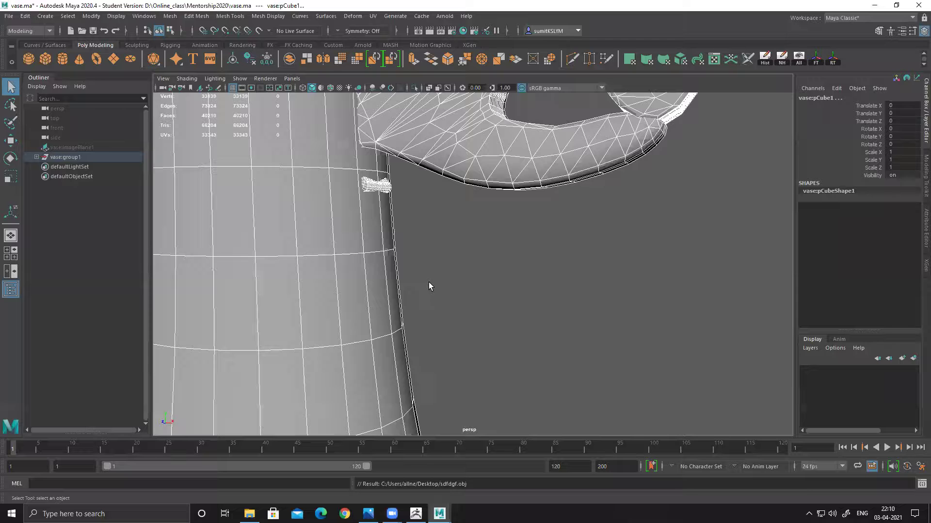
scroll(443, 316, "down", 5)
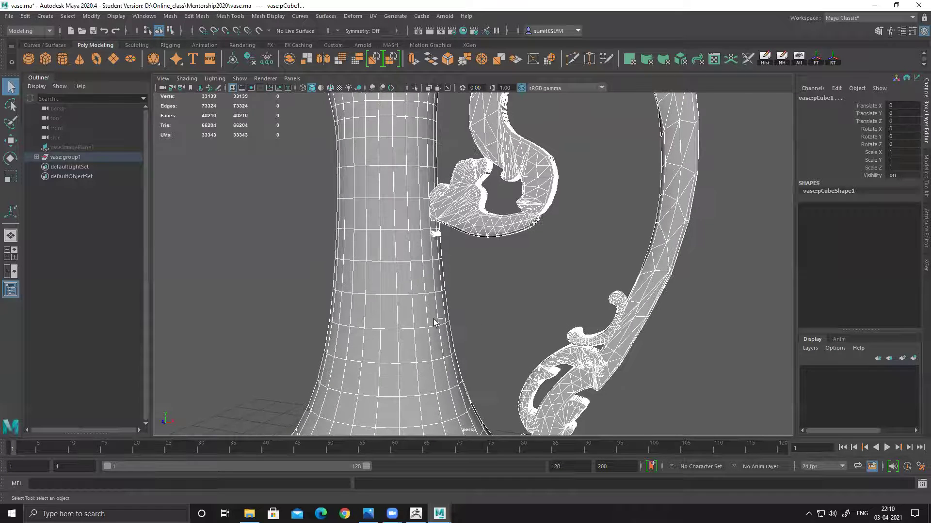
key("ctrl+s")
left_click(443, 263)
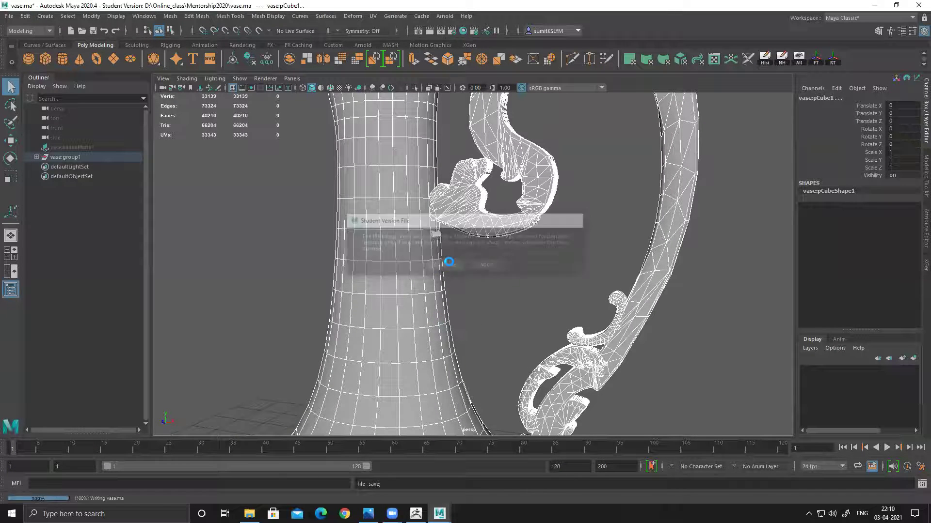
- Switch to ZBrush and import sdfdgf from the Desktop as a tool
left_click(417, 514)
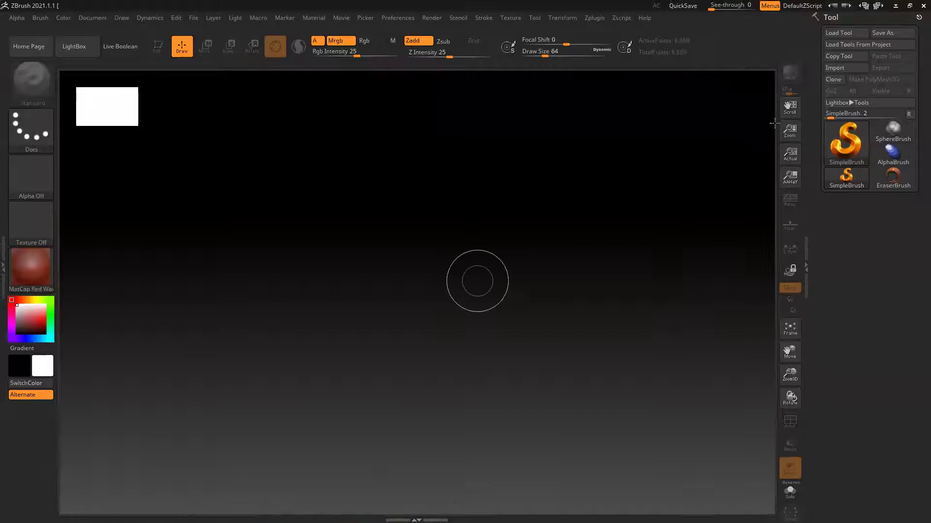
left_click(848, 71)
double_click(165, 82)
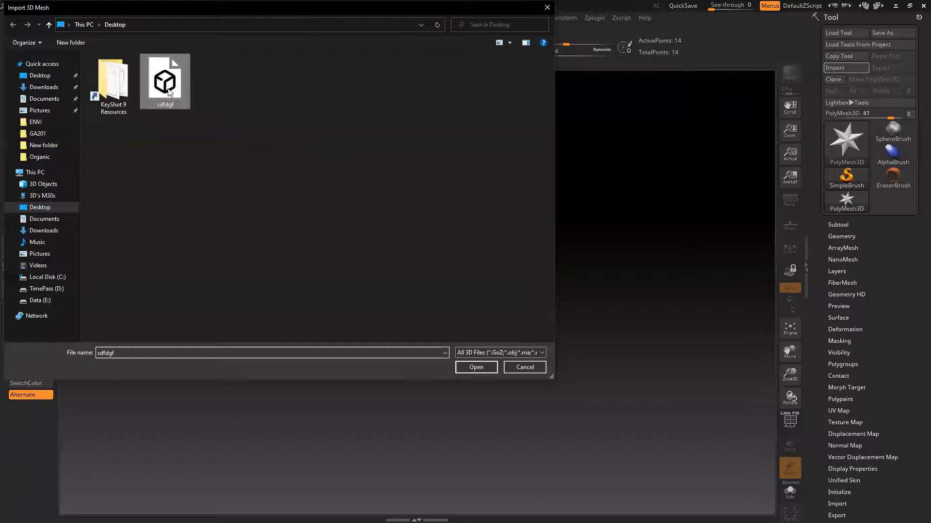
- Draw the imported jug on the canvas, enter edit mode, and apply the BasicMaterial2 material
left_click_drag(412, 325, 443, 467)
key("t")
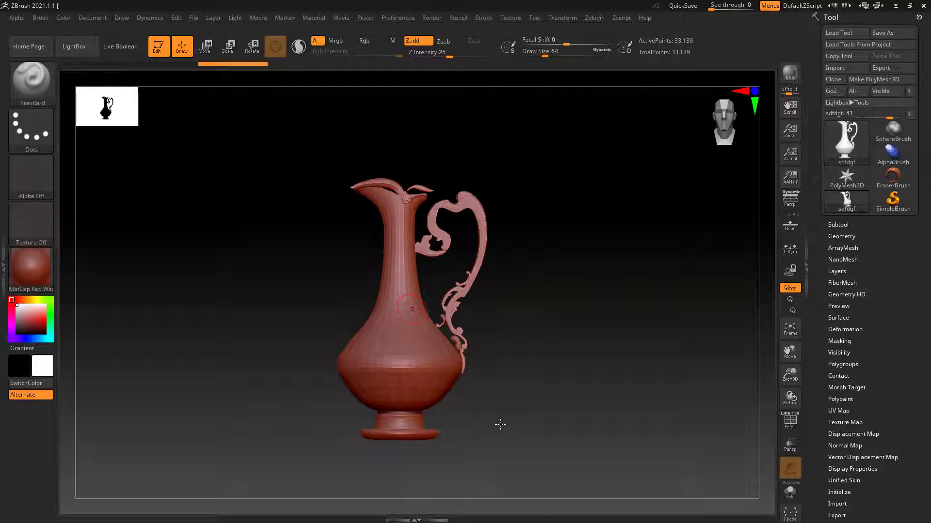
left_click(39, 270)
left_click(184, 403)
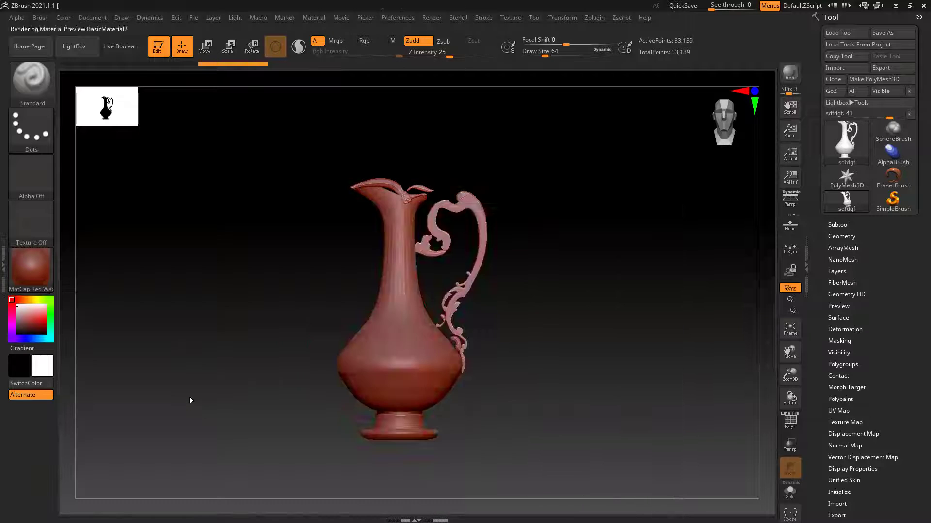
- Set the document's background gradient range to 0 to get a flat backdrop behind the jug
left_click(102, 20)
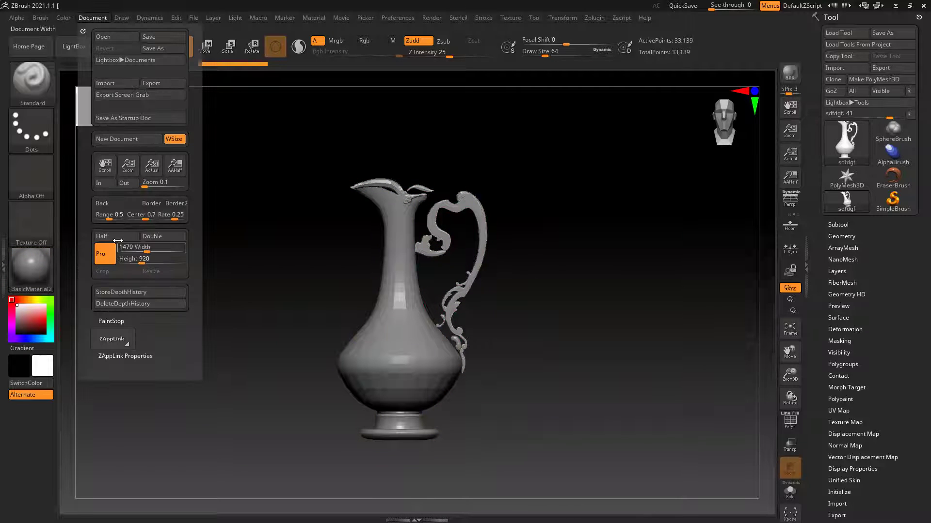
left_click_drag(101, 218, 96, 218)
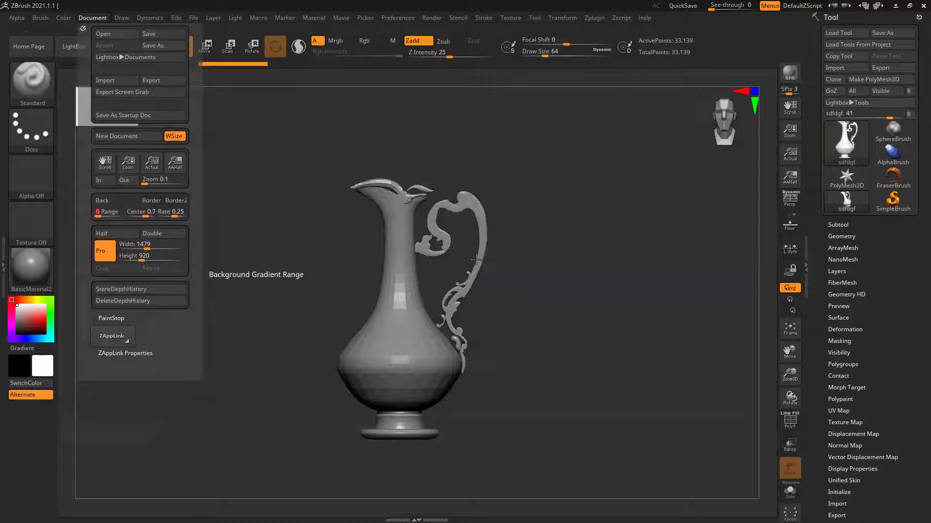
left_click_drag(517, 307, 580, 293)
right_click_drag(546, 361, 554, 313, "alt")
right_click_drag(537, 281, 564, 324, "ctrl")
right_click_drag(681, 266, 678, 285, "alt")
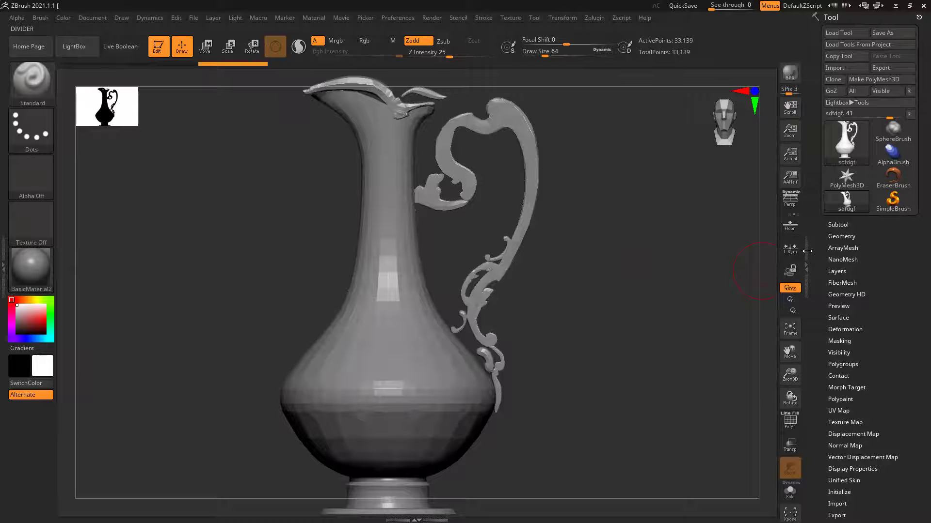
- Show the polyframe and split the jug into separate subtools by polygroup, skipping the non-undoable warning until the next restart
left_click(838, 224)
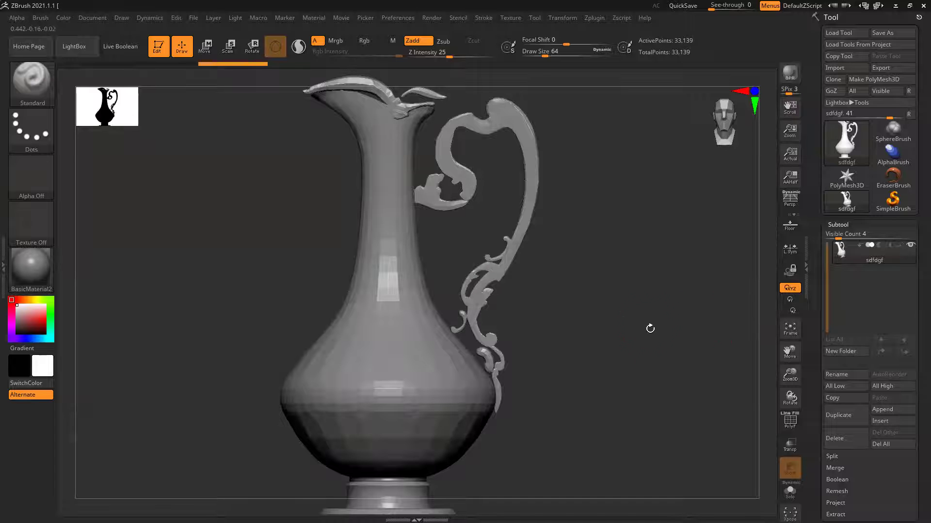
key("shift+f")
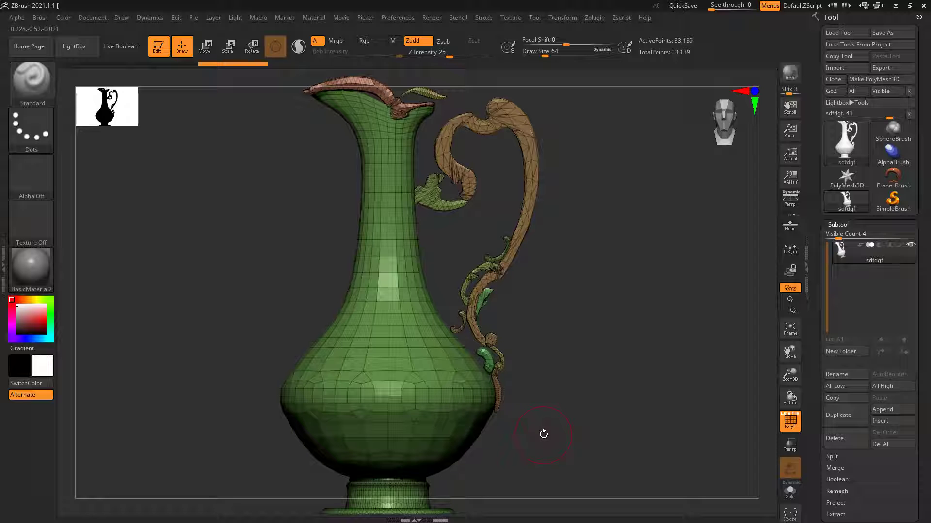
left_click(840, 460)
left_click(893, 468)
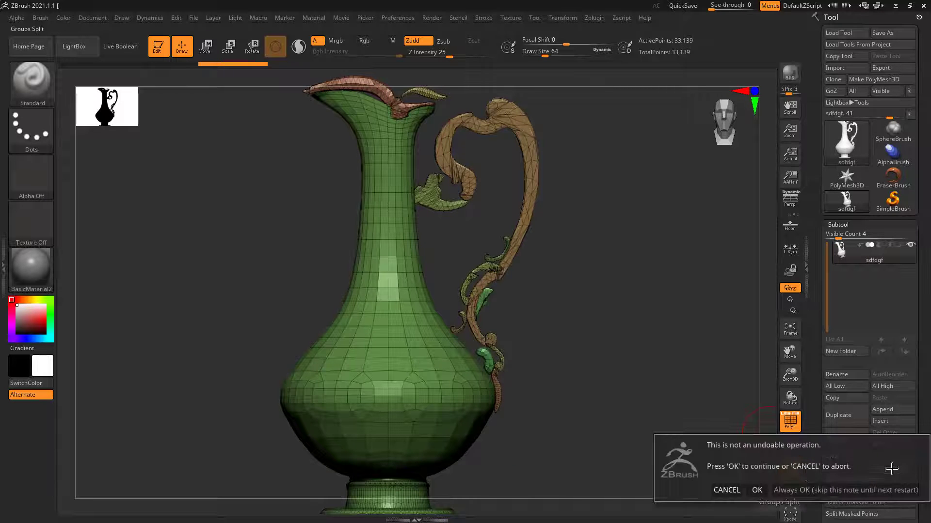
left_click(824, 490)
left_click_drag(616, 343, 619, 326, "alt")
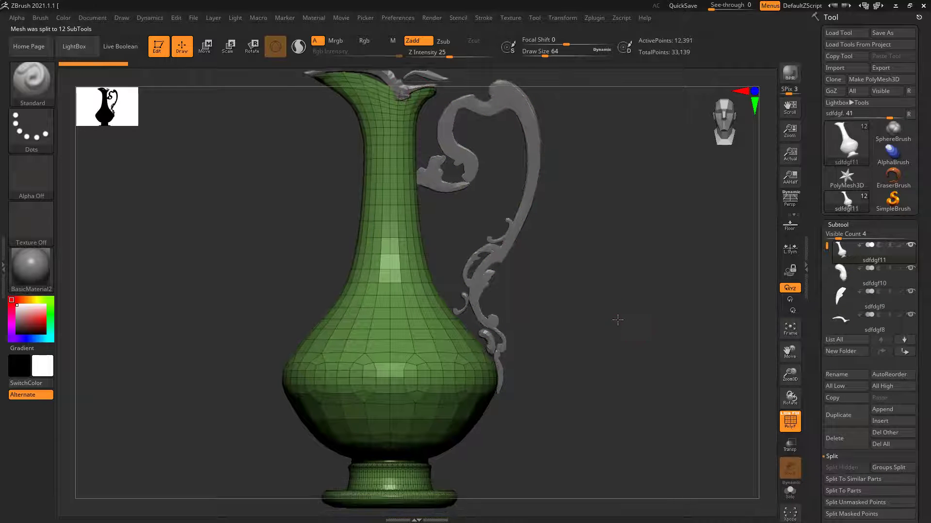
- ZRemesh the jug's main body with a target polygons count of 14.47324 and Adapt off
left_click_drag(818, 405, 824, 310)
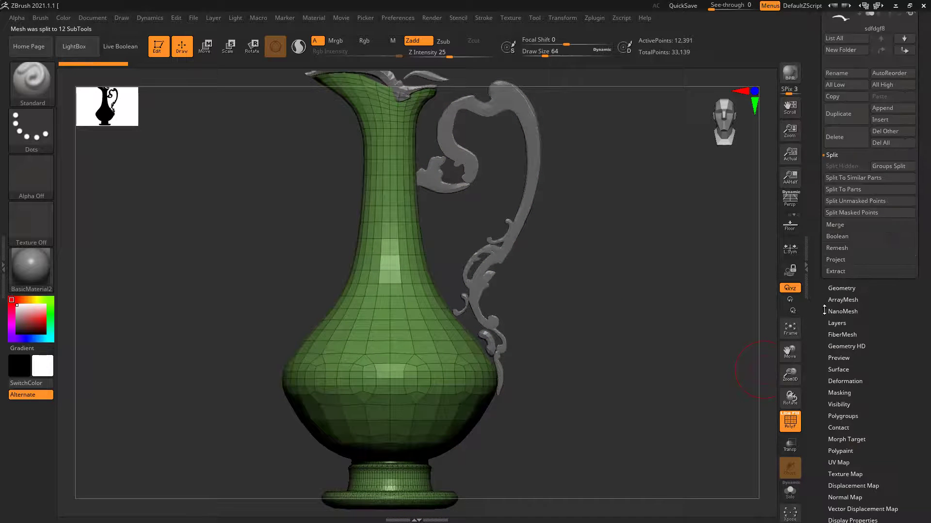
left_click(843, 288)
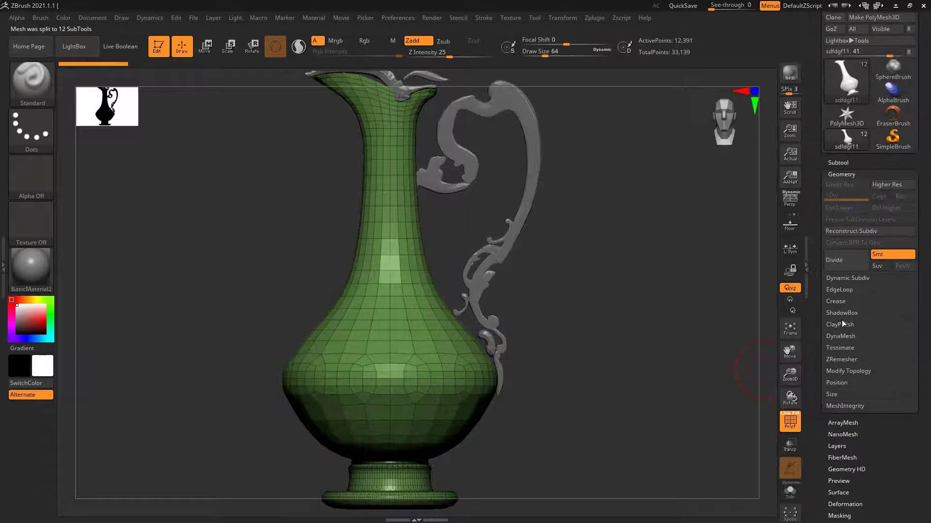
left_click(843, 360)
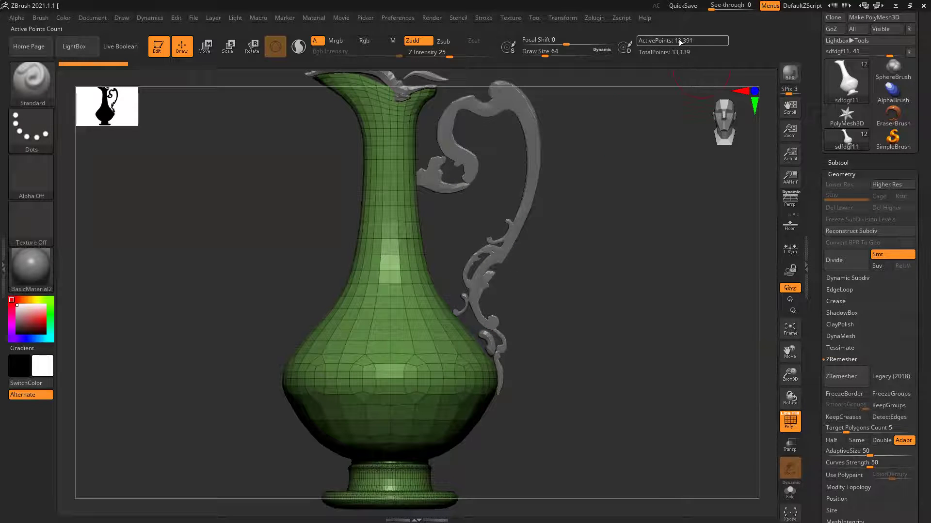
left_click(881, 440)
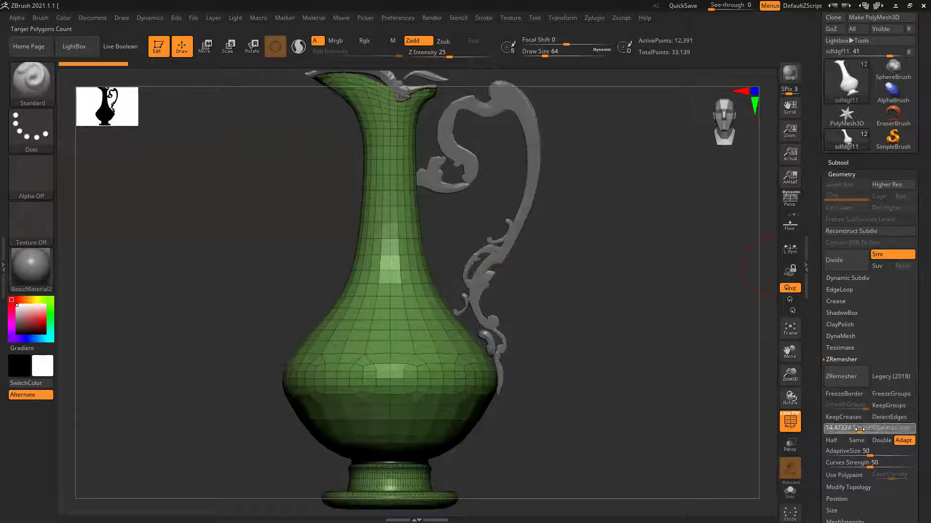
left_click(907, 443)
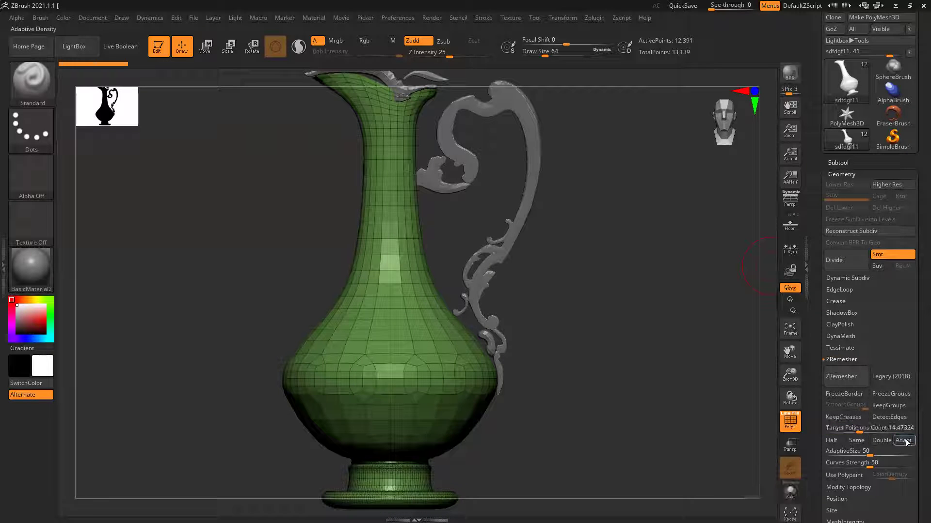
left_click(846, 376)
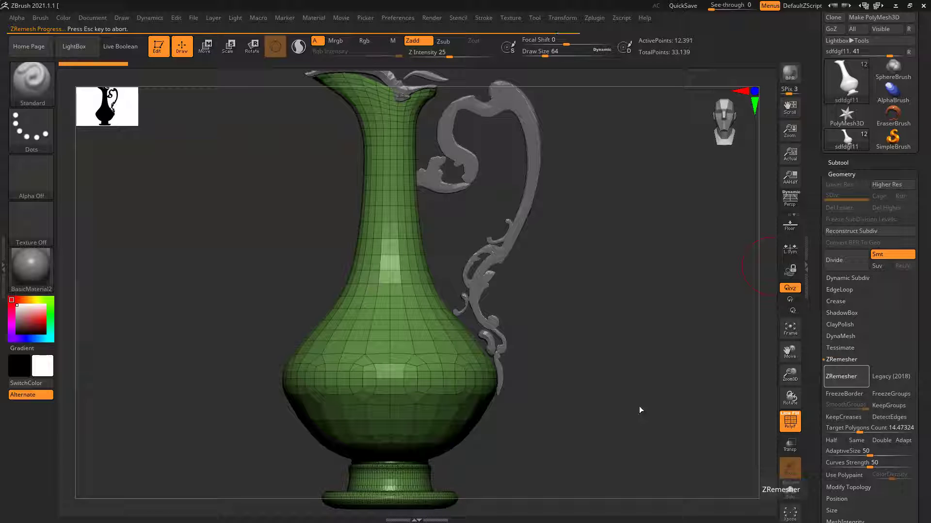
left_click_drag(629, 376, 590, 390)
left_click_drag(656, 388, 592, 284)
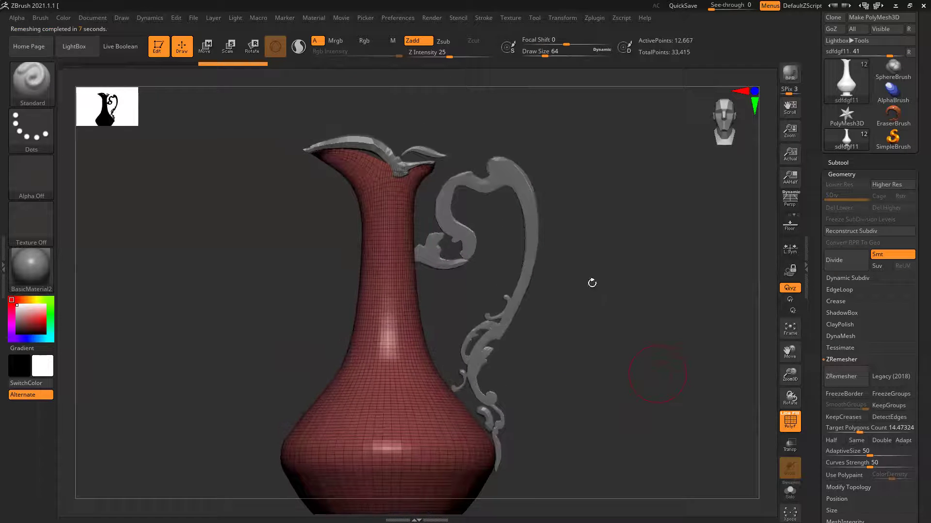
- ZRemesh the main handle scroll with a target polygons count of 6.78177 and Adapt off
left_click(501, 177, "alt")
left_click(903, 441)
left_click(882, 428)
type("5")
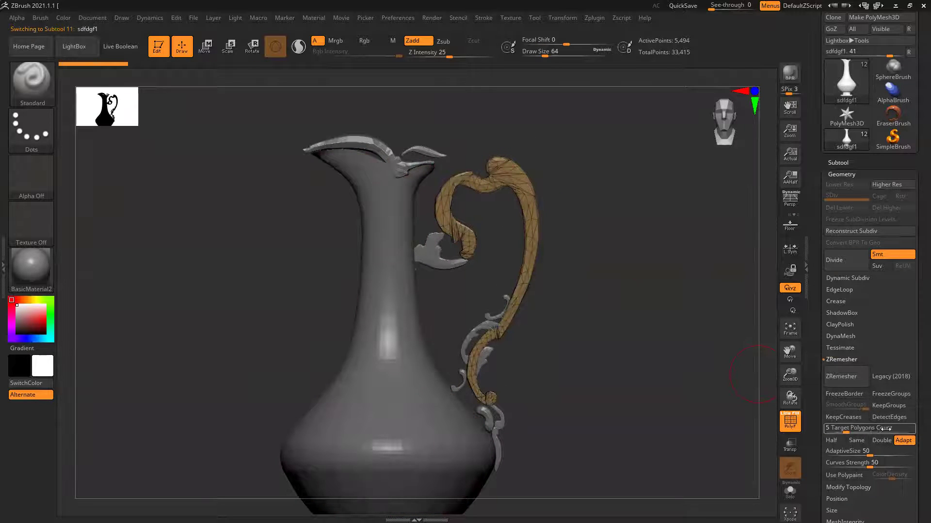
left_click_drag(847, 429, 850, 430)
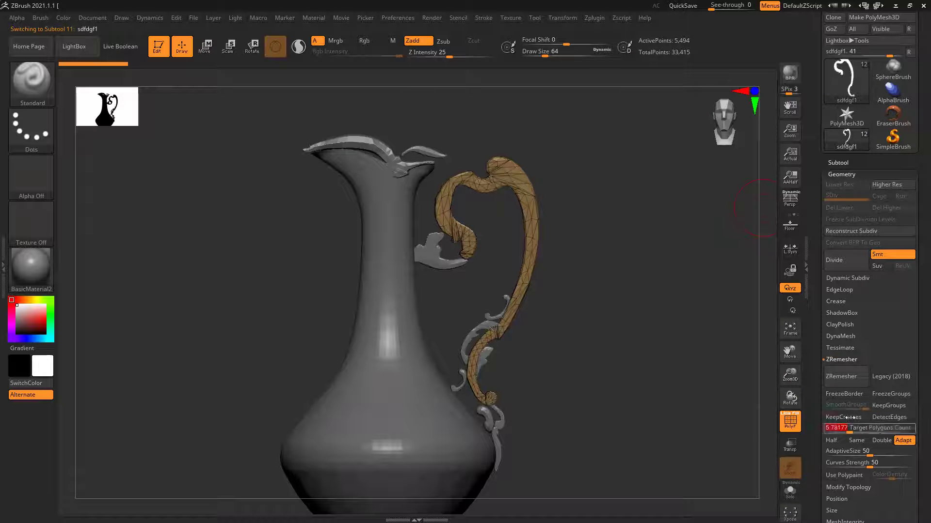
left_click(903, 441)
left_click(853, 379)
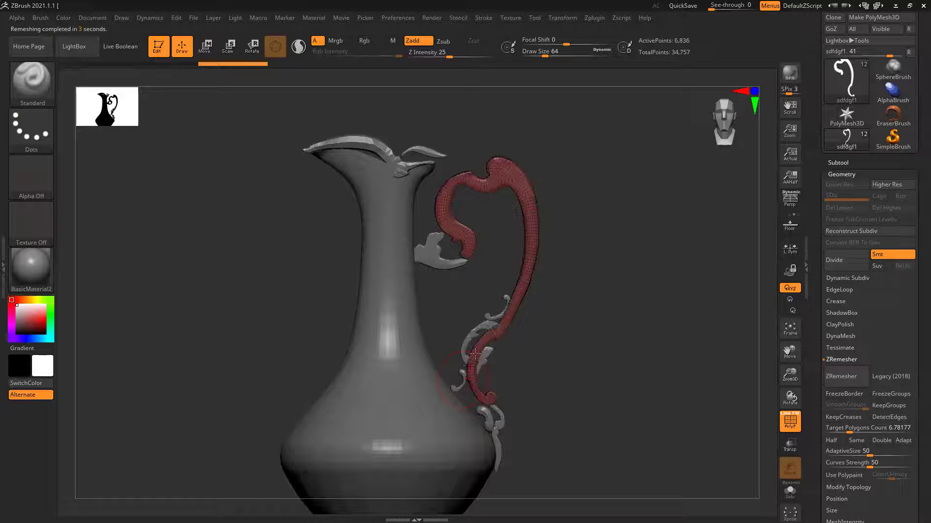
- ZRemesh the leaf joining the handle to the neck with a target polygons count of 5 and Adapt off
left_click(440, 261, "alt")
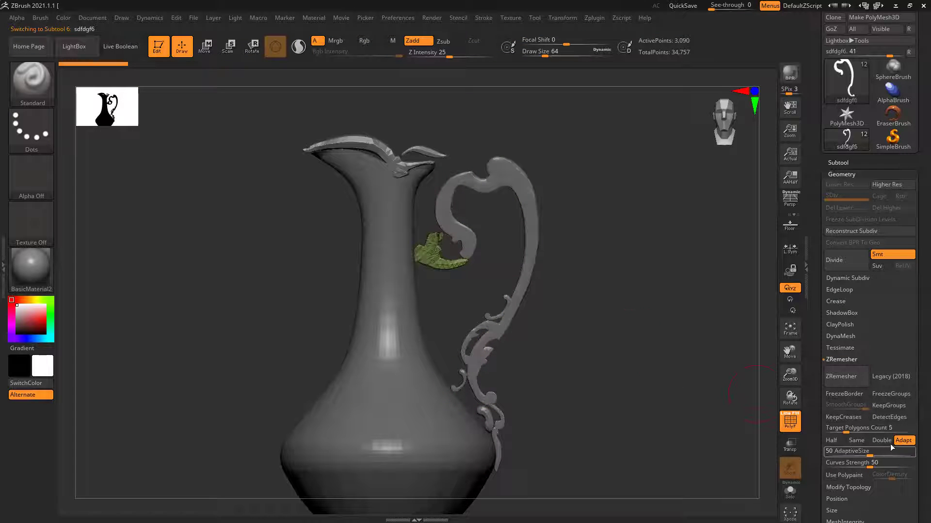
left_click(852, 429)
type("5")
left_click_drag(852, 429, 849, 428)
left_click(849, 428)
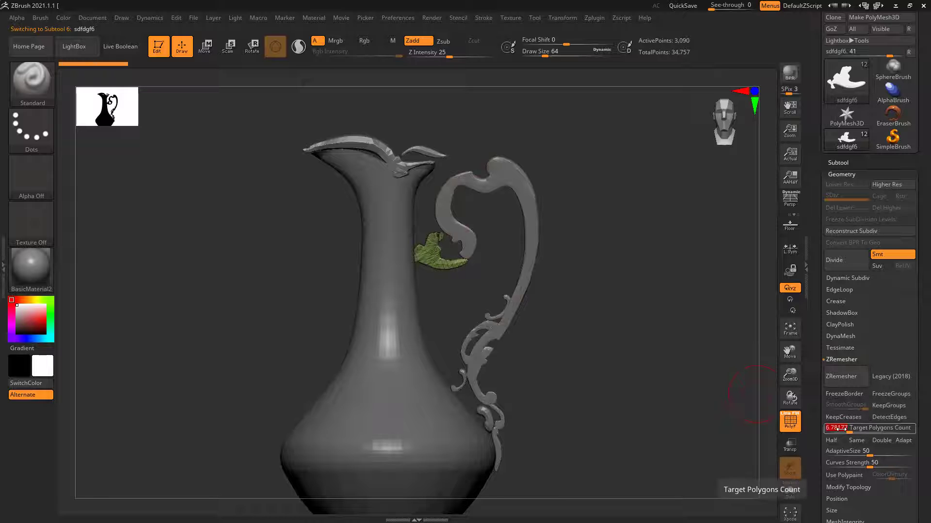
type("5")
key("Return")
left_click(841, 377)
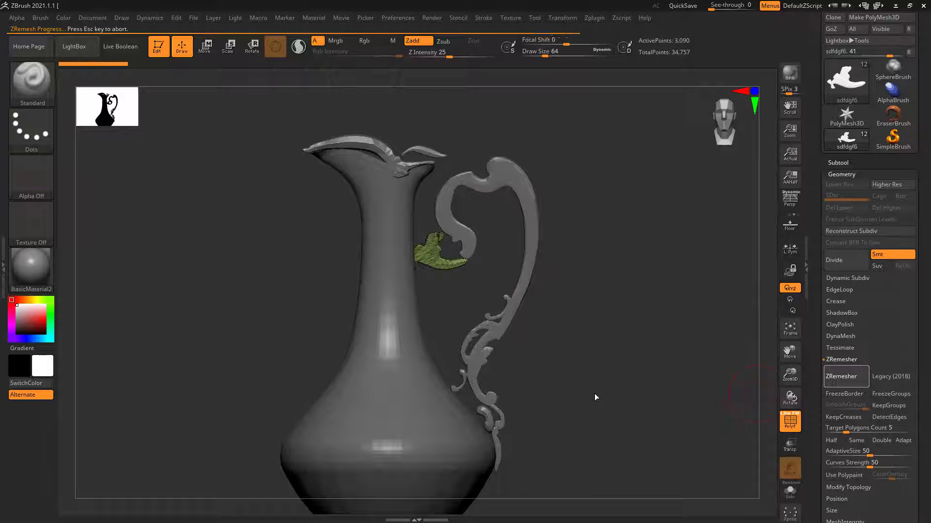
- ZRemesh the curved leaf inside the lower handle, undo it, and remesh with a target polygons count of 3.06967 and Adapt off
left_click(483, 337, "alt")
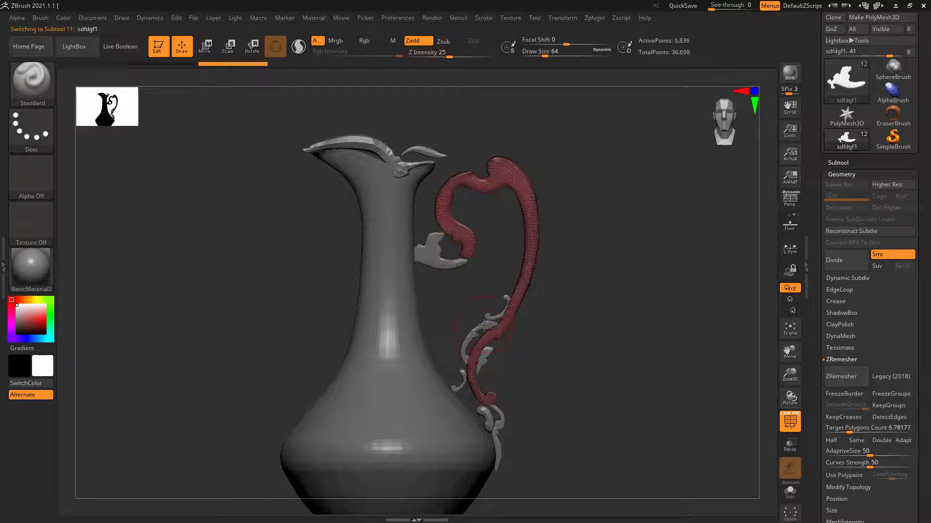
left_click(484, 325, "alt")
left_click(842, 378)
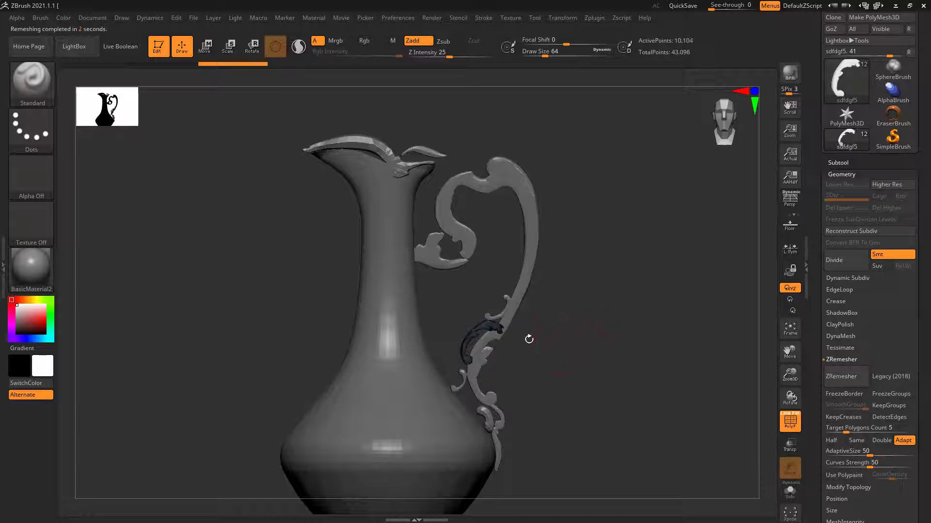
right_click_drag(491, 326, 522, 311, "alt")
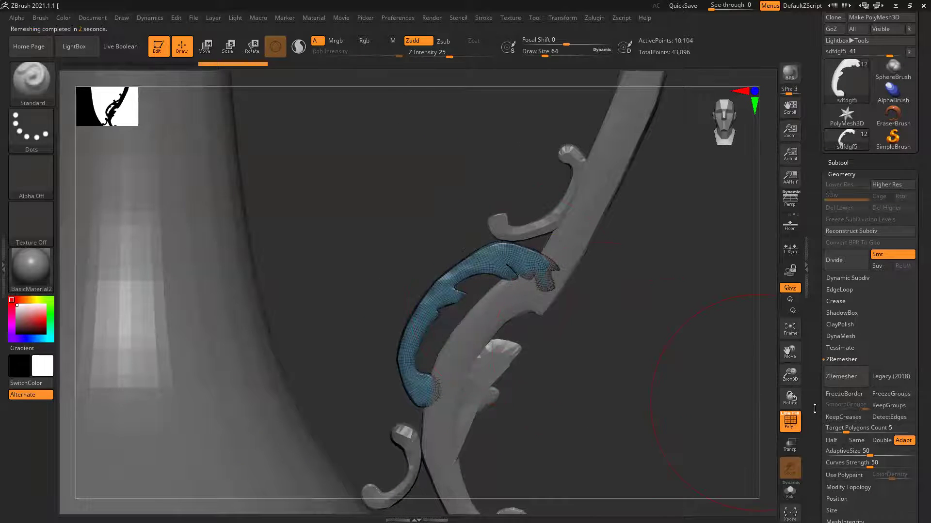
key("ctrl+z")
left_click(845, 429)
left_click_drag(845, 432, 842, 431)
left_click(846, 378)
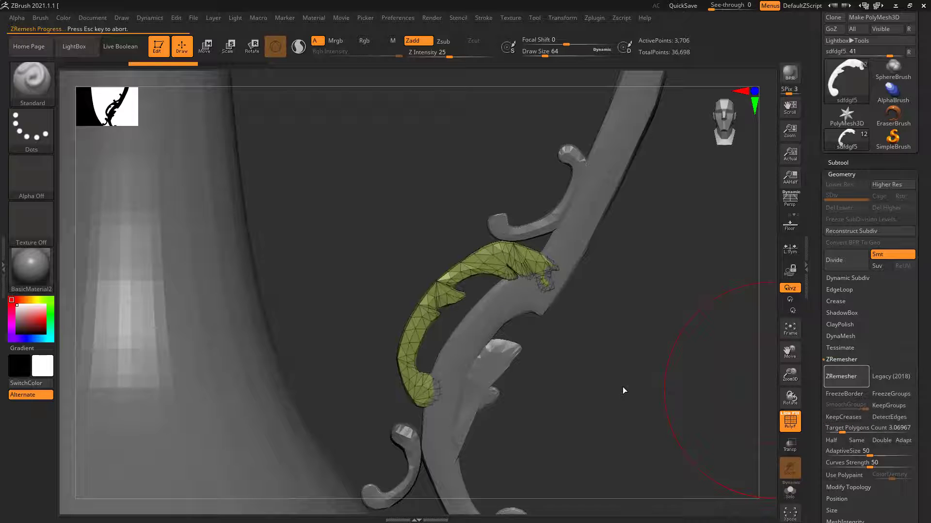
- ZRemesh the small inner curl and the outer leaf on the lower handle, with a target polygons count of 5 and Adapt on
left_click_drag(622, 386, 411, 373)
left_click(411, 373, "alt")
left_click(841, 376)
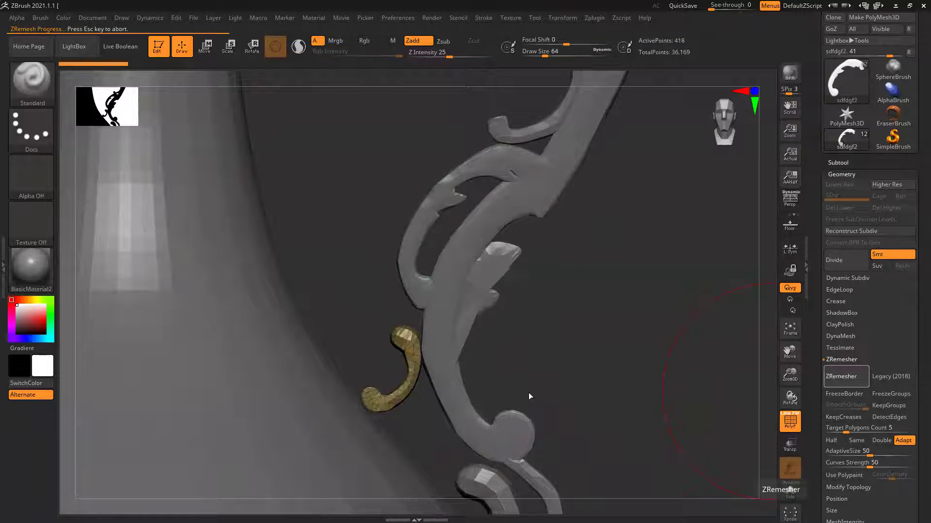
left_click(501, 275, "alt")
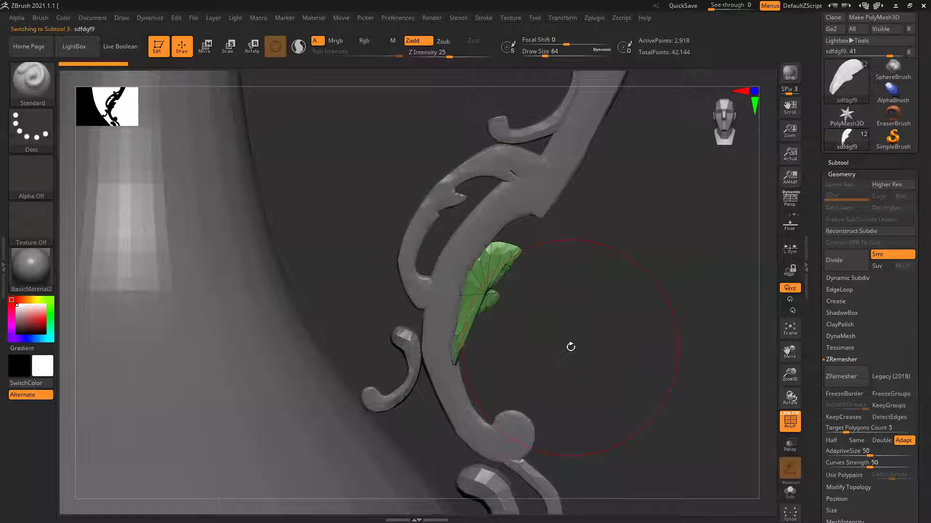
left_click(840, 376)
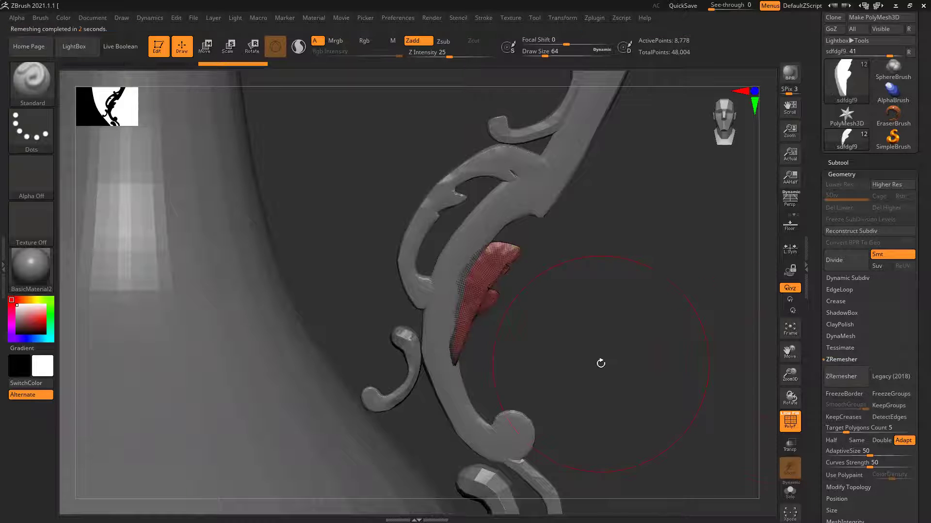
- ZRemesh the three ornament pieces where the handle meets the body, with a target polygons count of 5 and Adapt on
left_click_drag(625, 436, 477, 343)
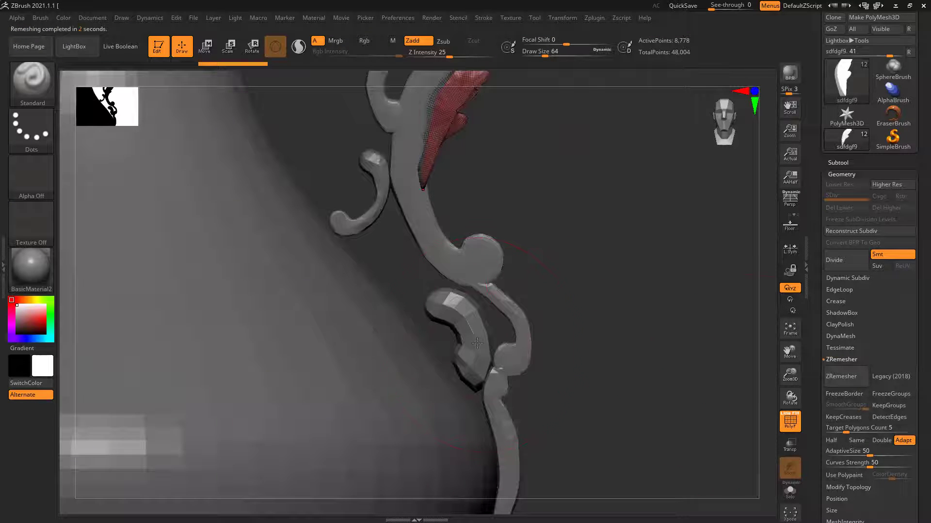
left_click(475, 329, "alt")
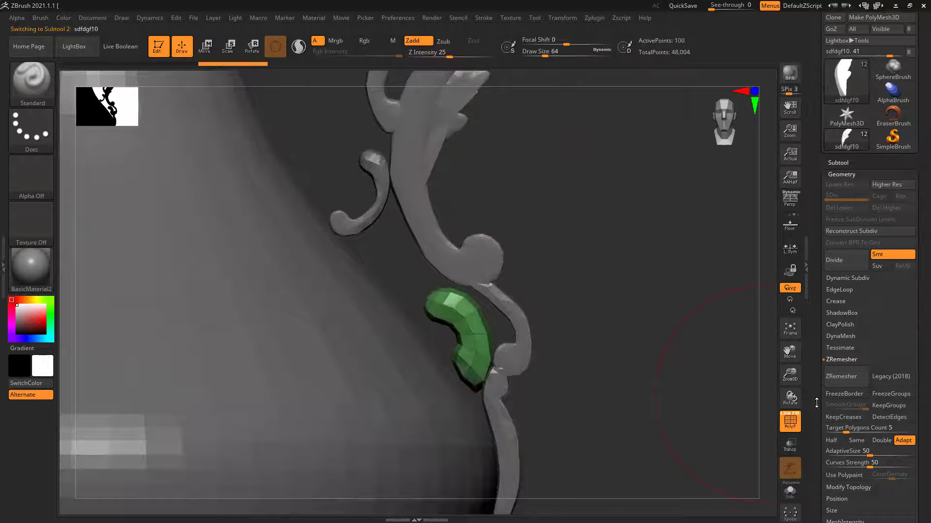
left_click(841, 376)
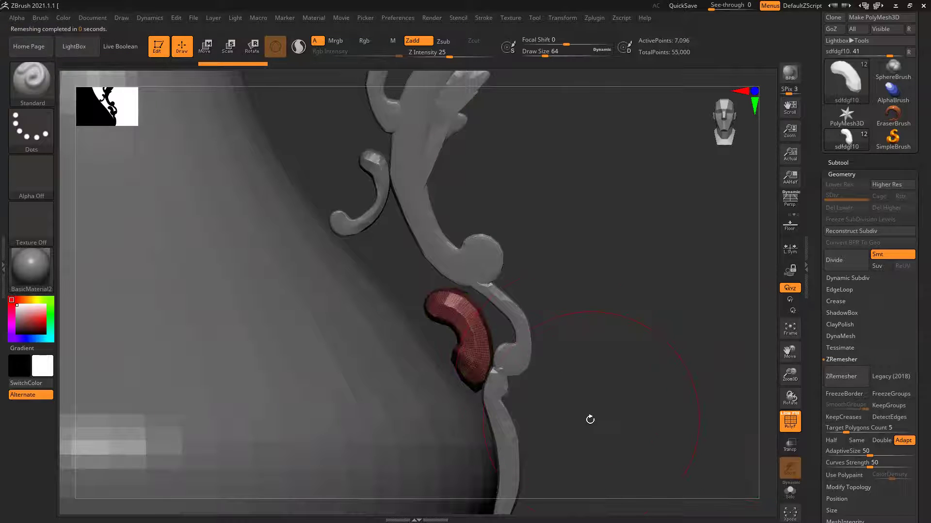
left_click(511, 426, "alt")
left_click(841, 377)
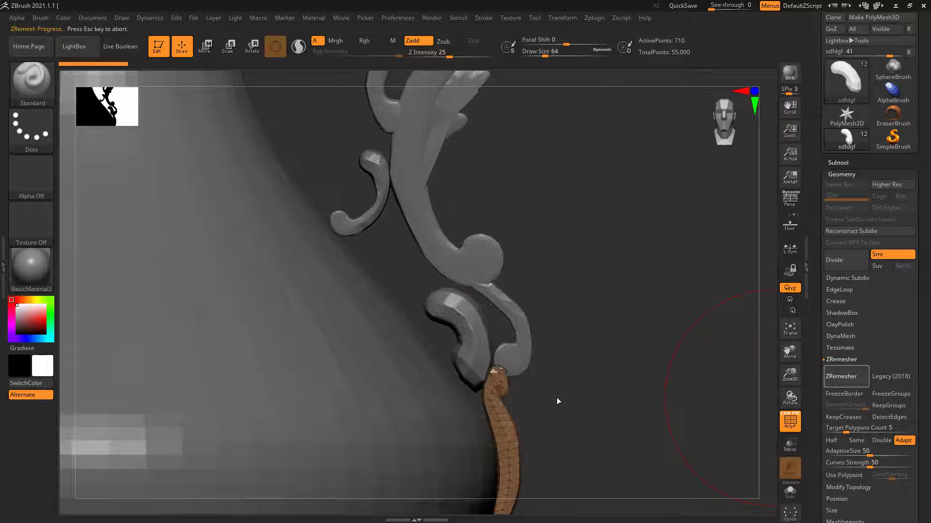
left_click(512, 354, "alt")
left_click(844, 382)
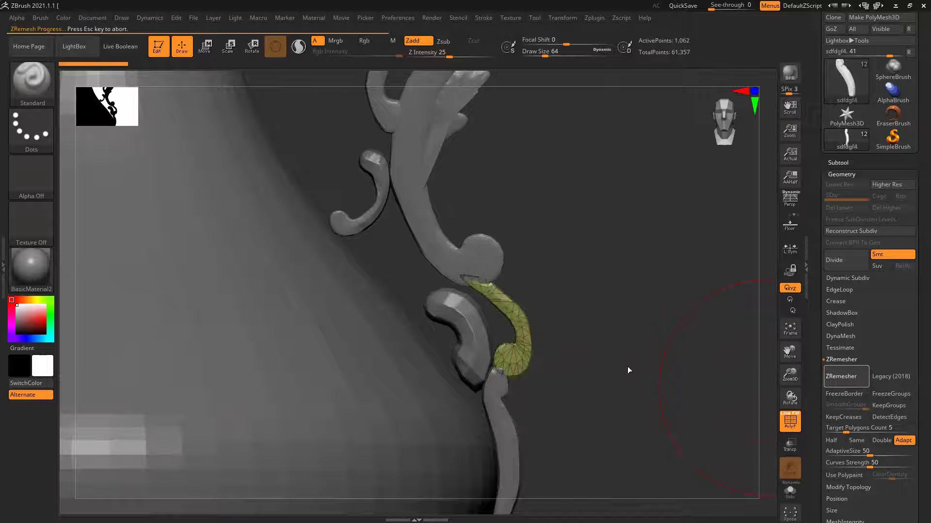
- Select the leaf subtool that joins the upper handle scroll to the jug's neck
right_click_drag(650, 380, 593, 426, "ctrl")
right_click_drag(450, 312, 461, 388, "ctrl")
left_click(398, 180, "alt")
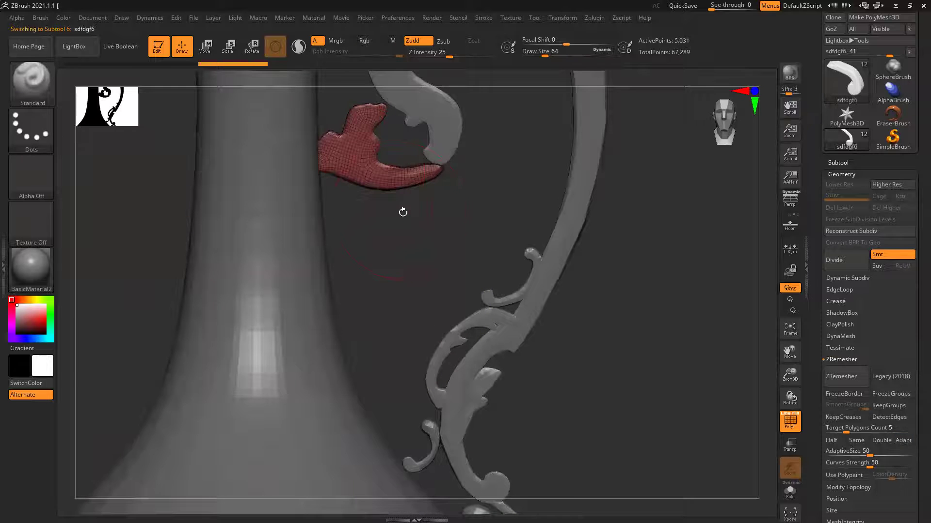
- ZRemesh the small leaf above the jug's rim and the curved rim trim, with a target polygons count of 5 and Adapt on
right_click_drag(503, 191, 493, 384, "alt")
left_click(486, 175, "alt")
right_click_drag(415, 115, 485, 213, "alt")
left_click(419, 201, "alt")
left_click(845, 379)
left_click(275, 200, "alt")
left_click(846, 378)
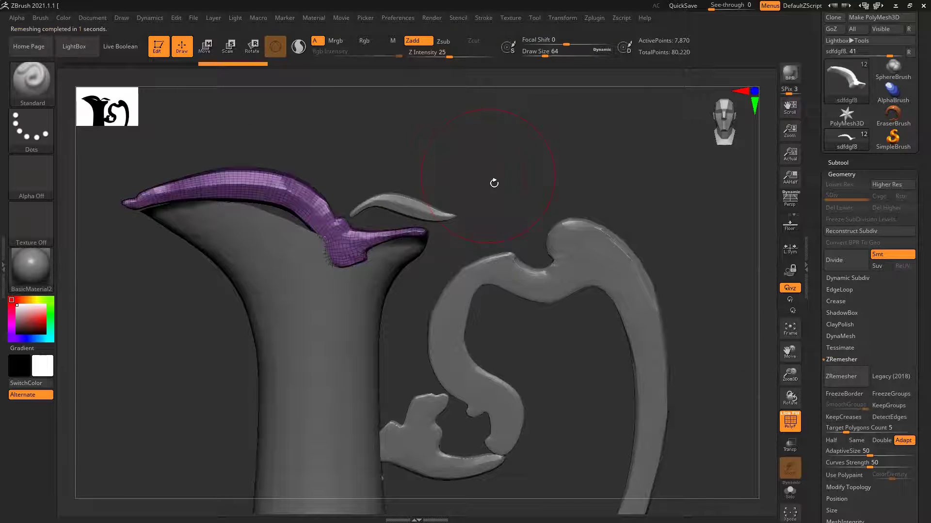
- Select the jug body subtool
left_click_drag(437, 192, 540, 189)
right_click_drag(616, 199, 478, 189, "ctrl")
left_click(336, 336, "alt")
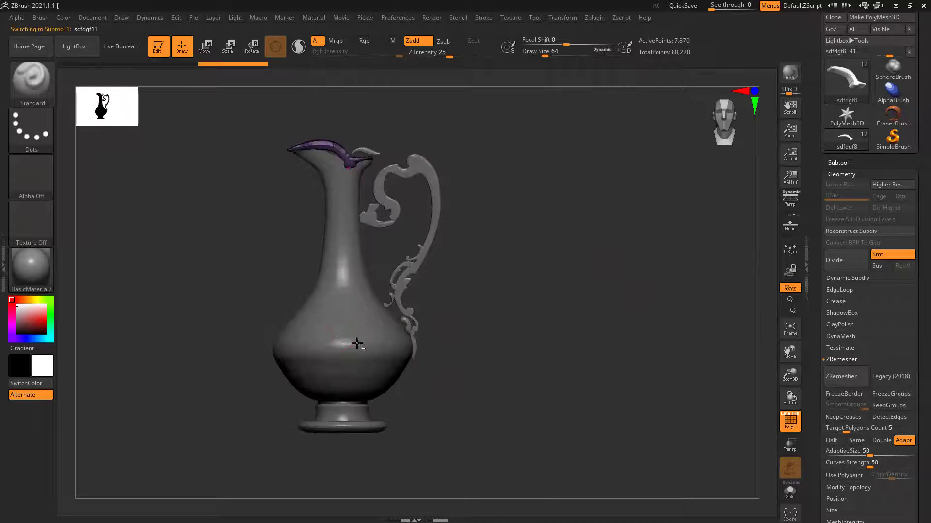
left_click_drag(527, 340, 488, 338)
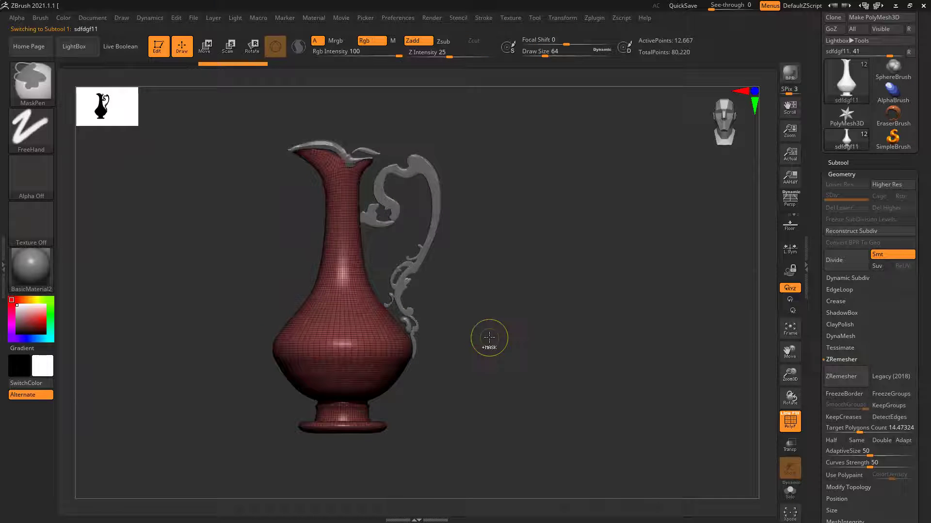
- Save the project as ZBrushProject in the Mentorship2020 folder inside Online_class on drive D
key("ctrl+s")
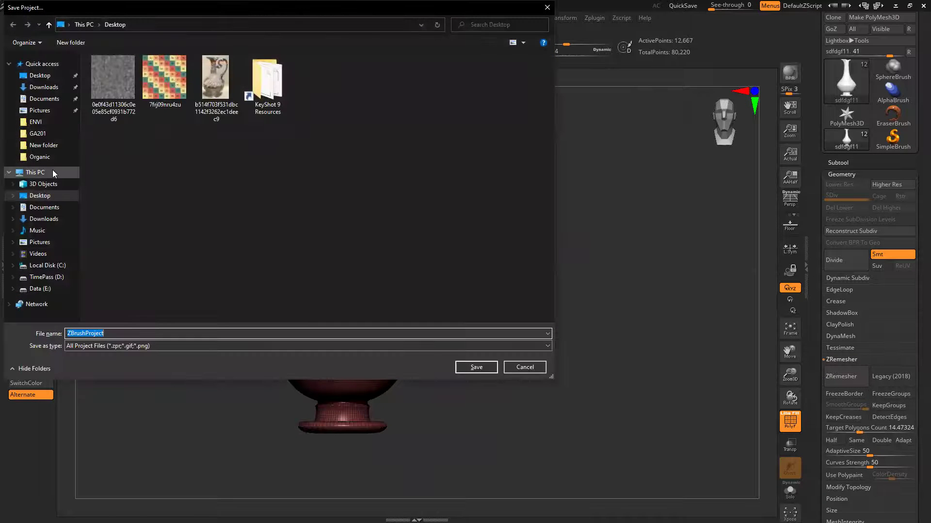
left_click(43, 122)
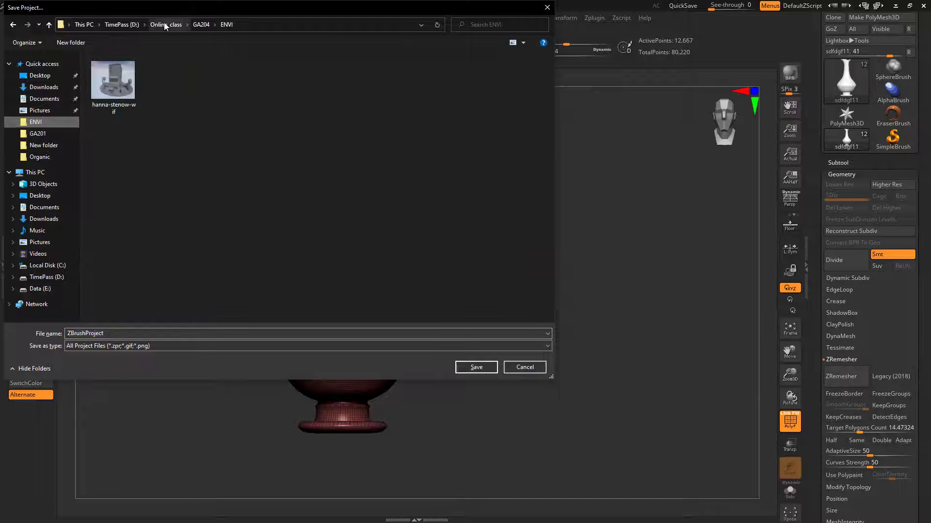
left_click(164, 24)
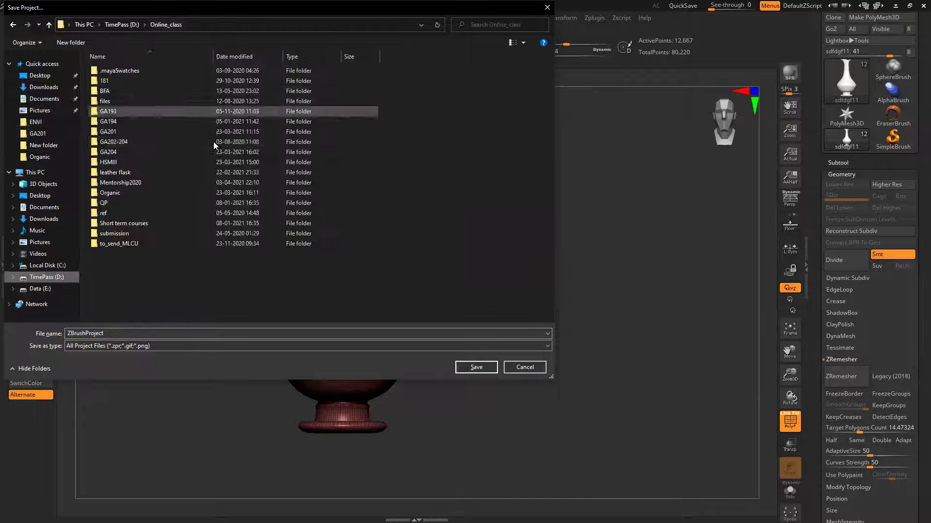
double_click(130, 184)
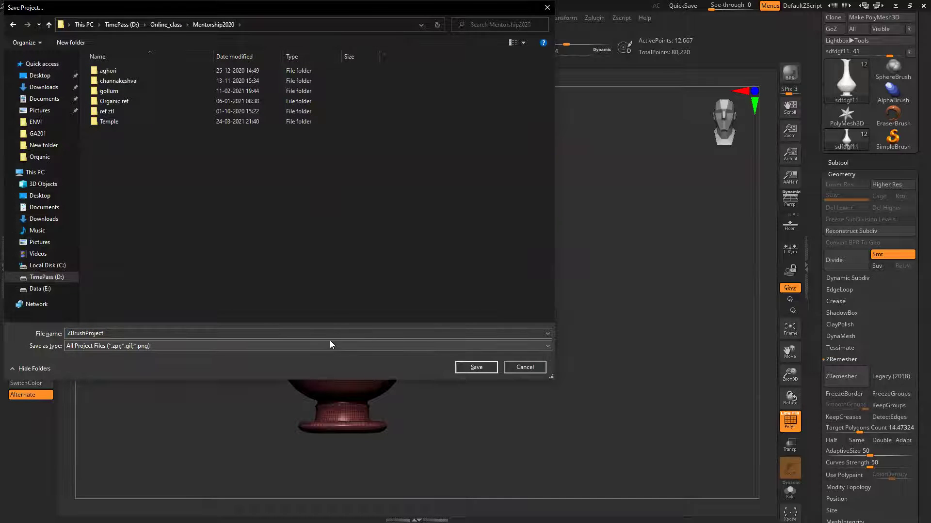
left_click(485, 369)
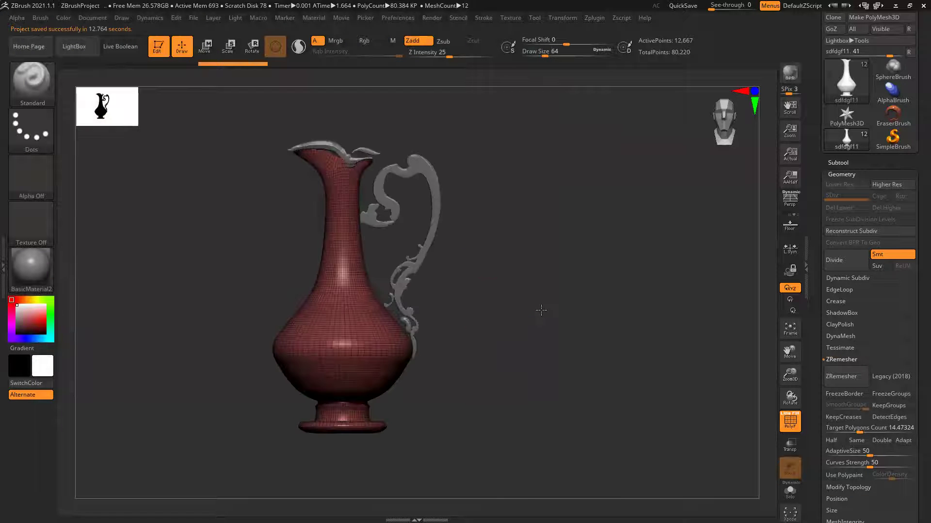
- Compare the jug with the reference photo and inspect the body's surface both with and without the polyframe
left_click_drag(505, 314, 530, 326, "alt")
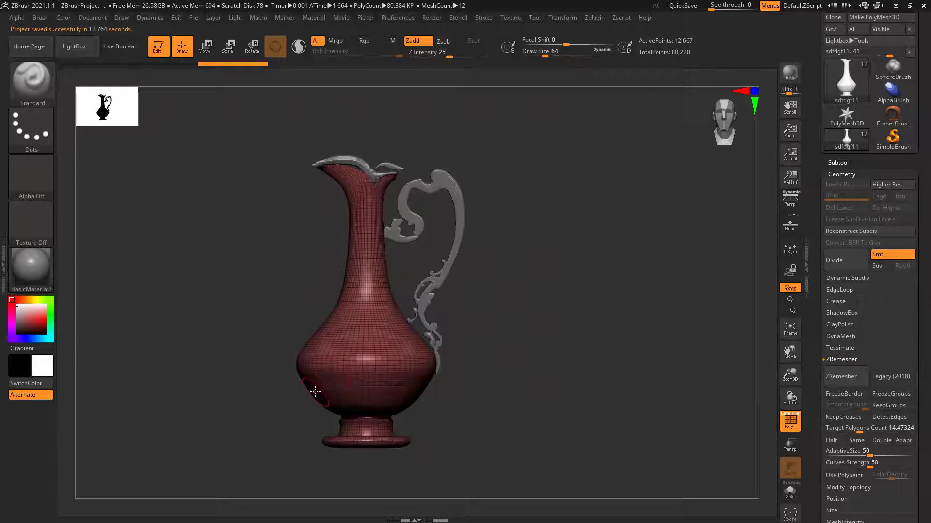
key("alt+Tab")
left_click(558, 330)
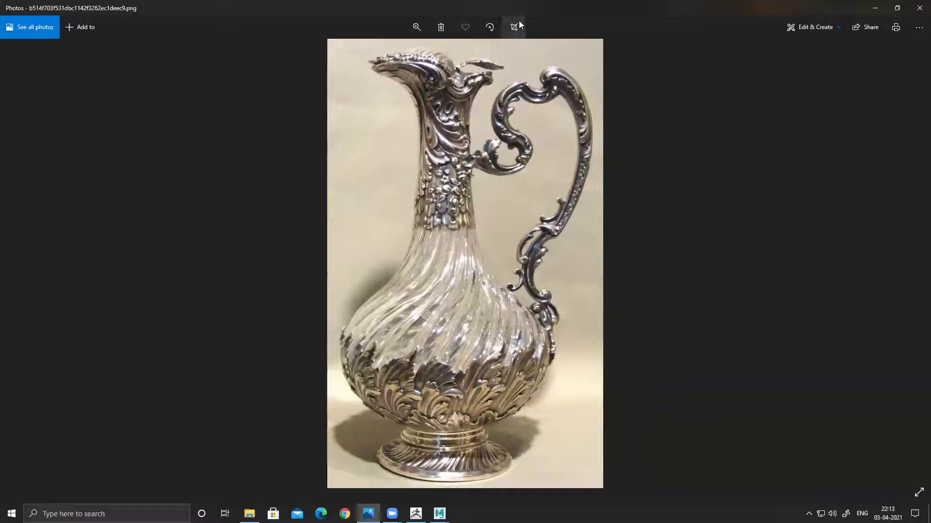
key("alt+Tab")
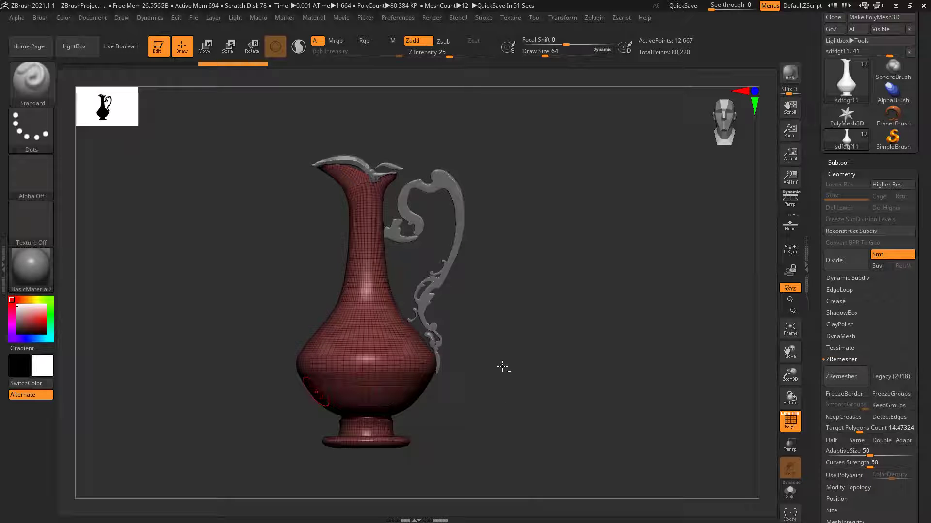
left_click_drag(502, 412, 500, 400, "alt")
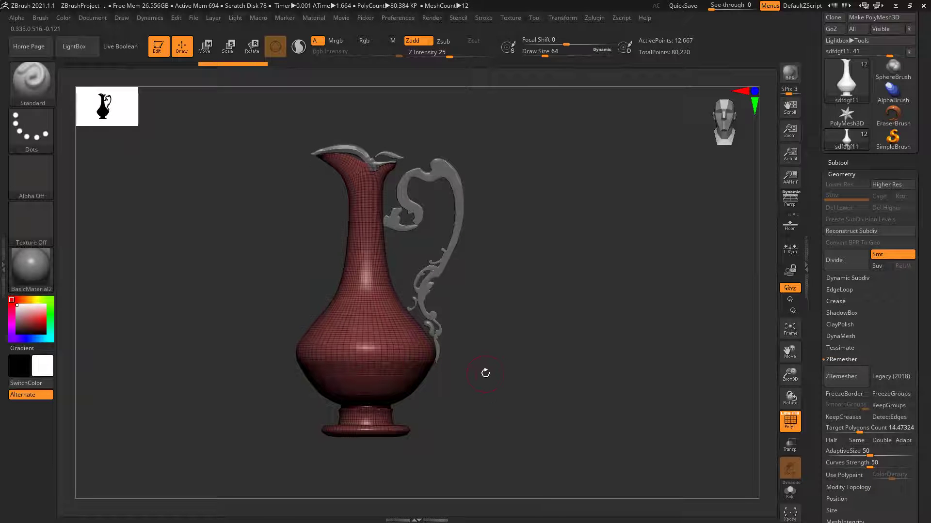
key("shift+f")
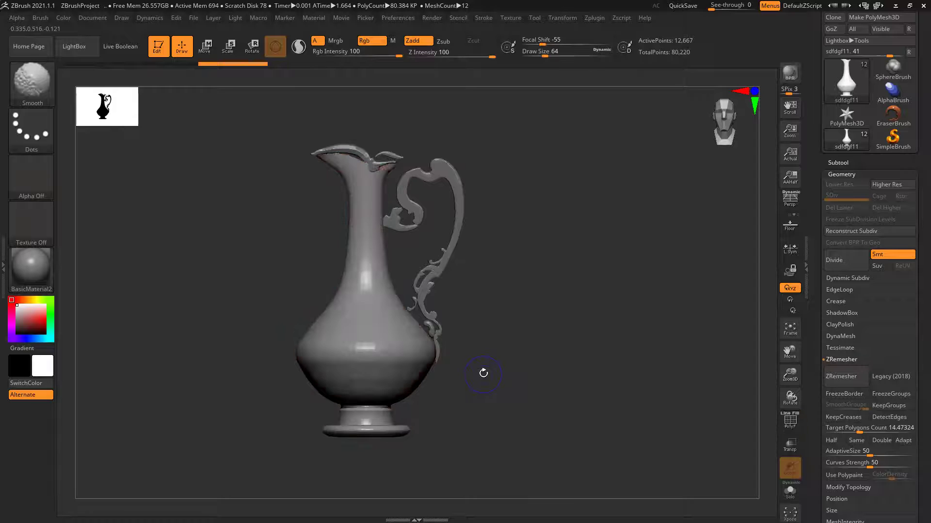
right_click_drag(481, 396, 499, 334, "alt")
right_click_drag(408, 307, 533, 376, "ctrl")
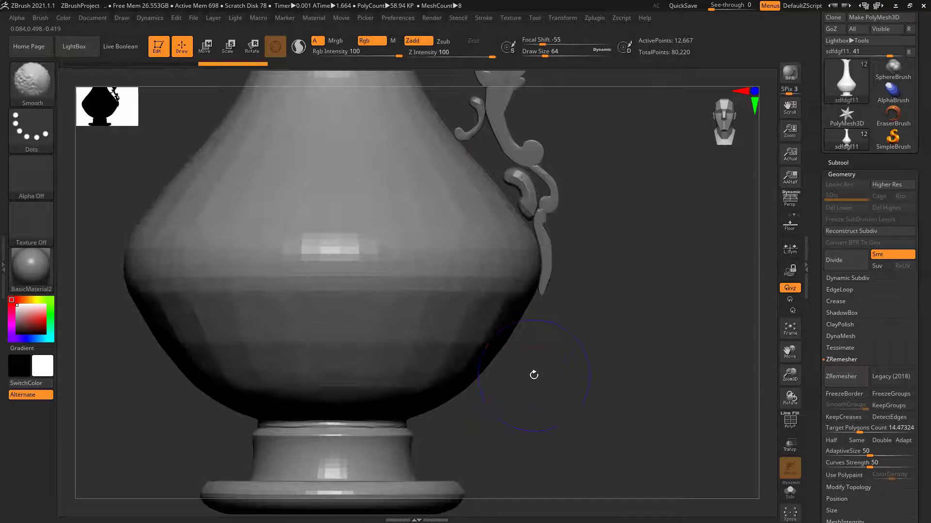
key("shift+f")
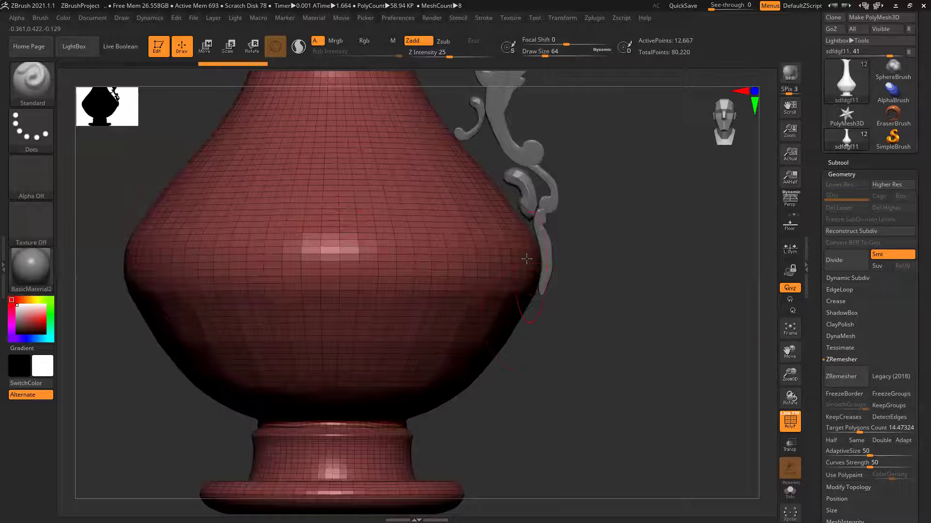
- Apply the Relax deformation to the jug body and examine its mesh from neck to foot
left_click_drag(813, 367, 813, 5)
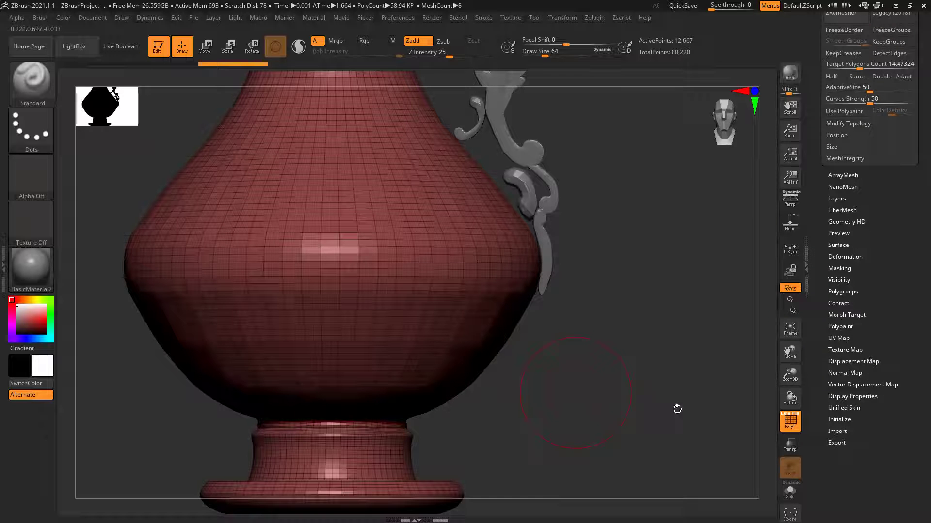
left_click(844, 258)
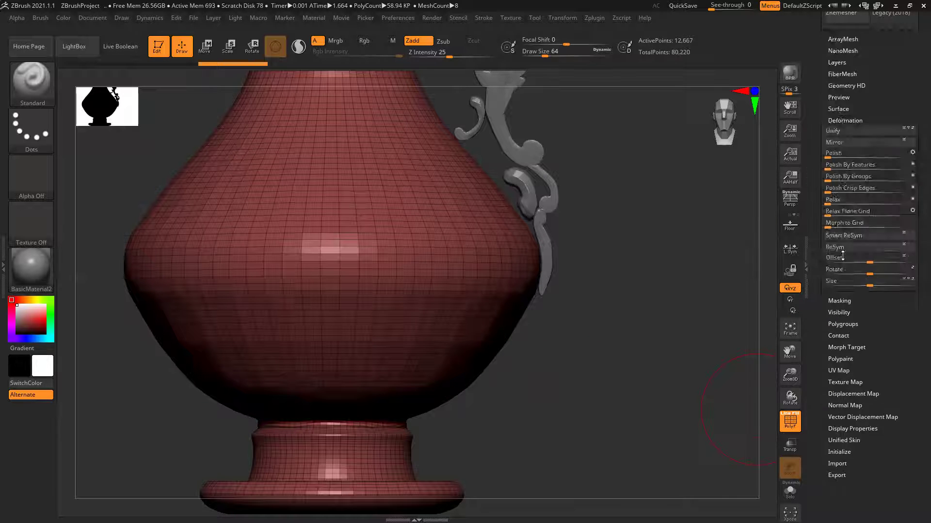
left_click_drag(813, 200, 825, 283)
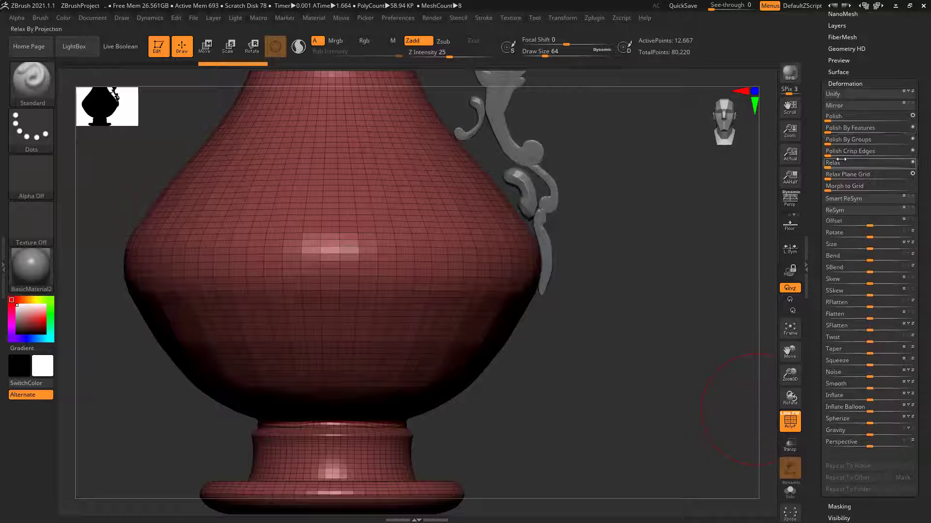
left_click(855, 167)
left_click(838, 165)
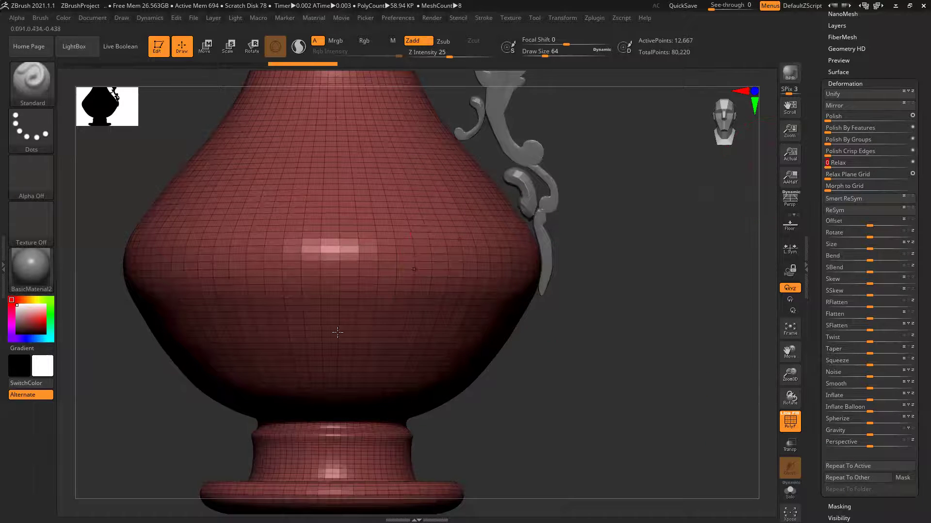
right_click_drag(605, 387, 588, 315, "ctrl")
right_click_drag(614, 279, 624, 520, "alt")
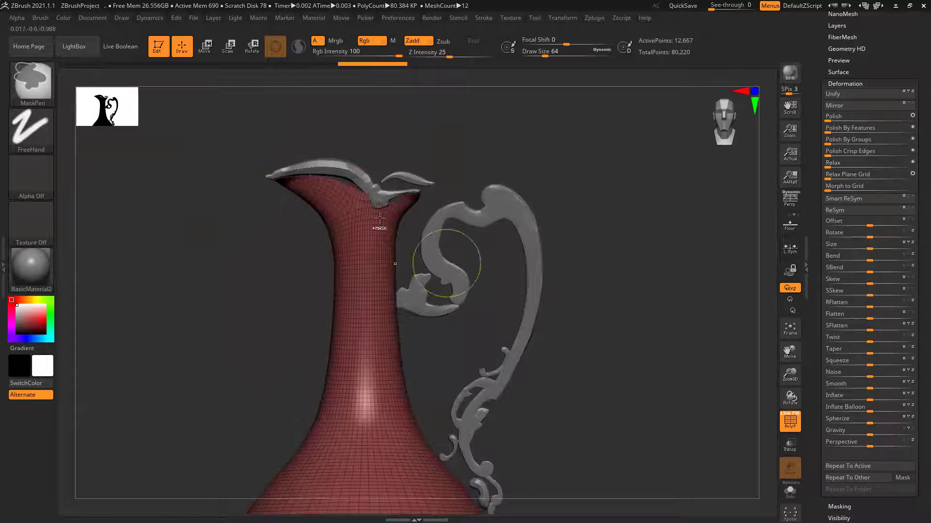
right_click_drag(668, 400, 656, 277, "alt")
right_click_drag(624, 376, 625, 283, "alt")
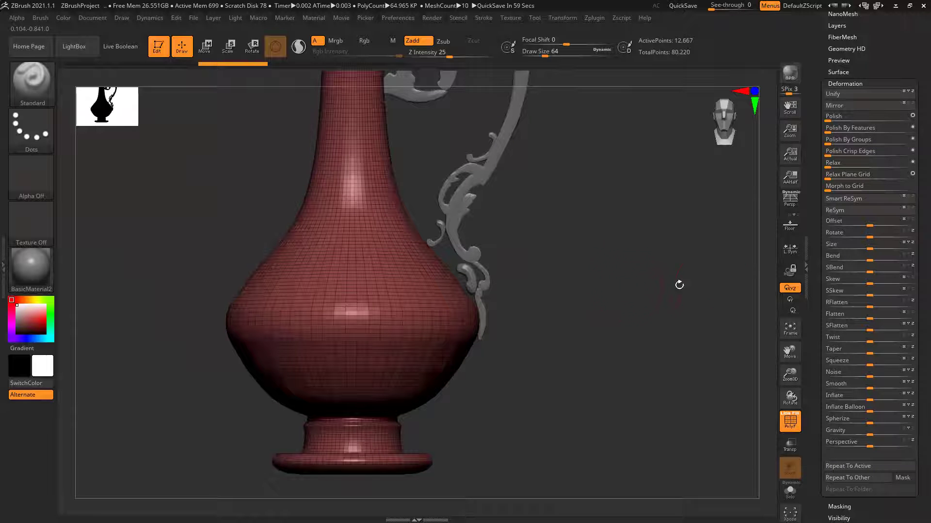
- Turn on Dynamic Subdiv for the jug body and apply it as real subdivision levels
scroll(843, 145, "up", 5)
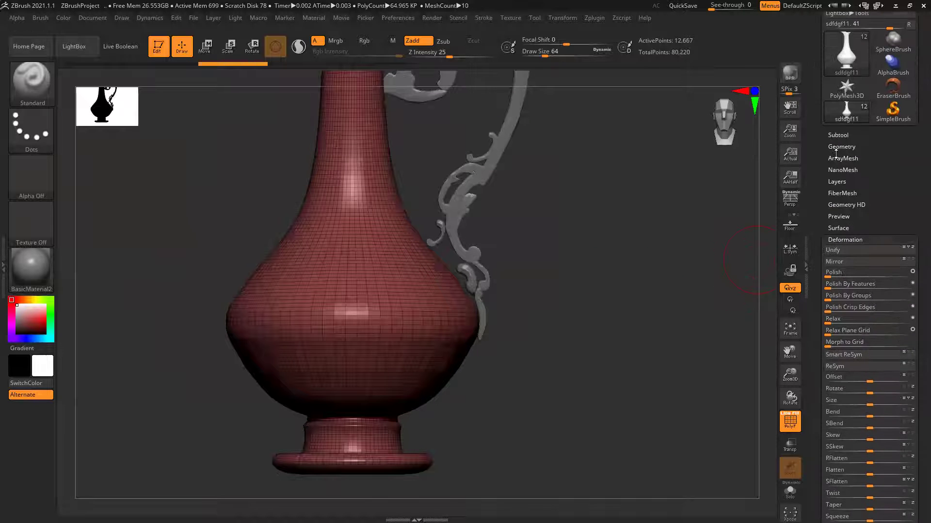
left_click(840, 146)
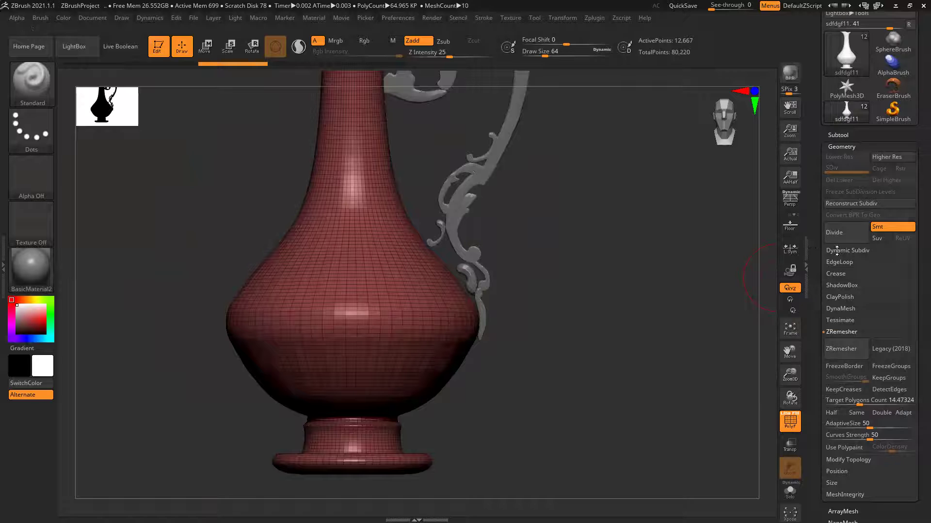
key("ctrl+d")
key("ctrl+z")
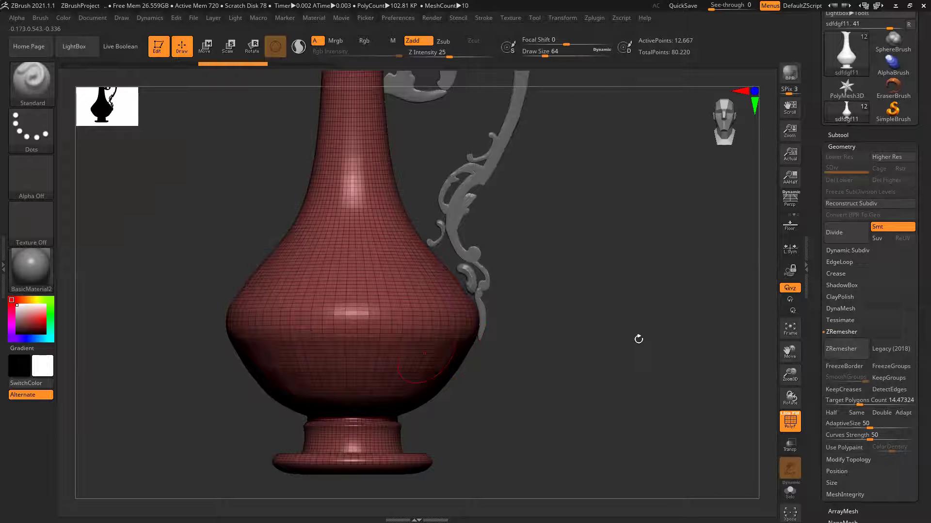
left_click(849, 249)
left_click(844, 262)
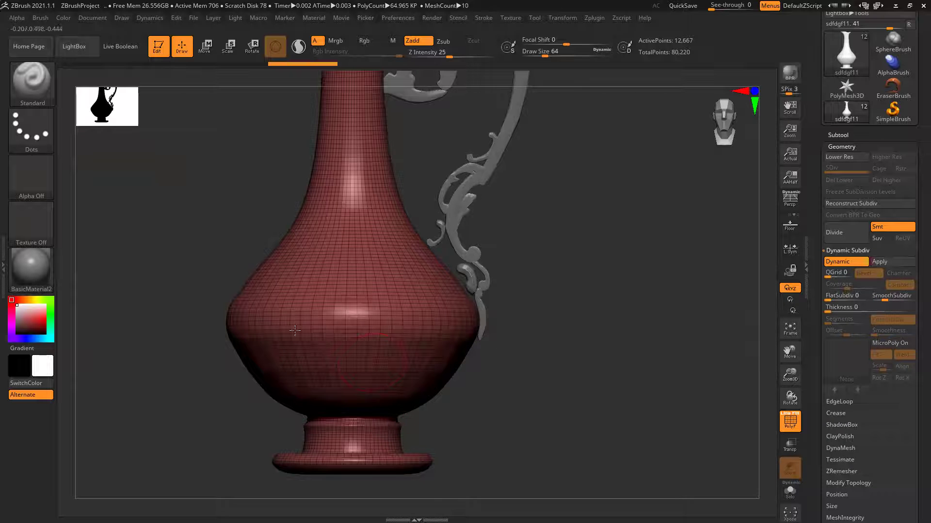
left_click_drag(550, 273, 557, 453, "alt")
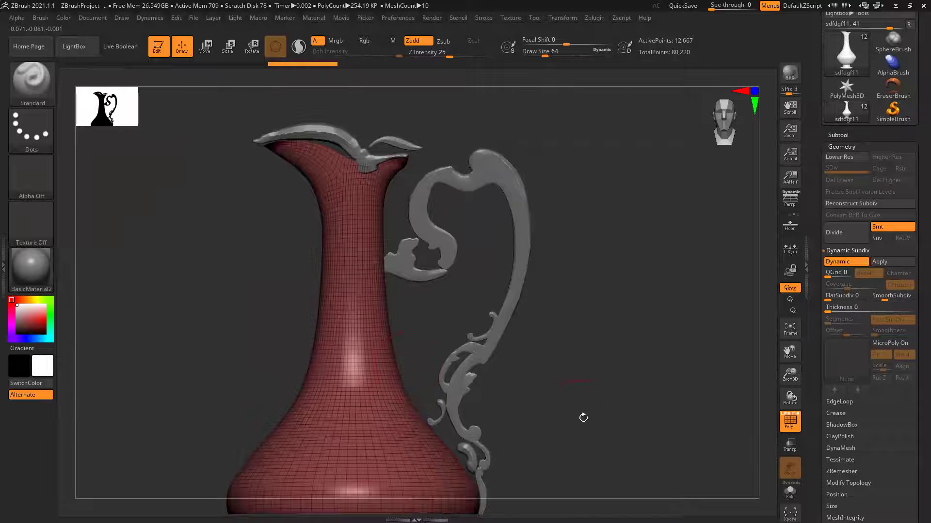
left_click_drag(584, 417, 588, 335, "alt")
left_click_drag(598, 371, 617, 318, "alt")
left_click(898, 265)
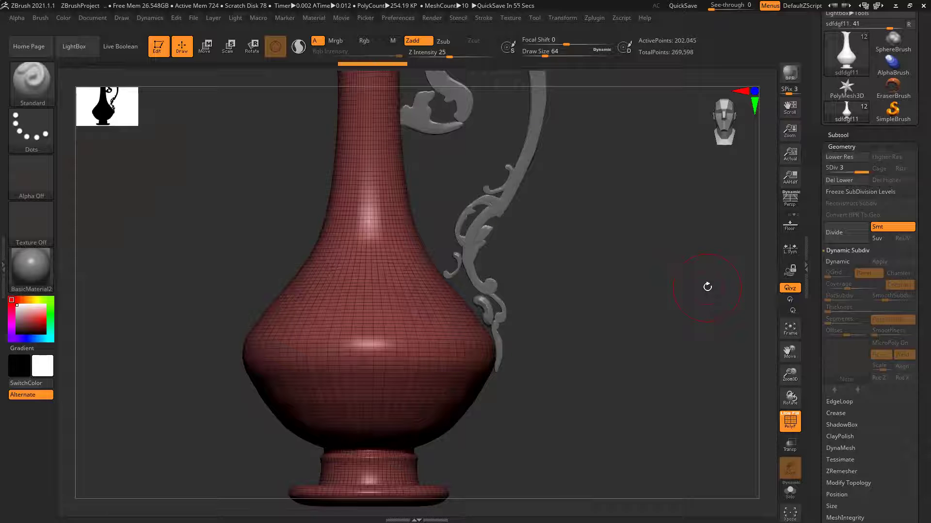
- Divide the jug body once more to reach subdivision level 4
left_click_drag(650, 268, 640, 313, "alt")
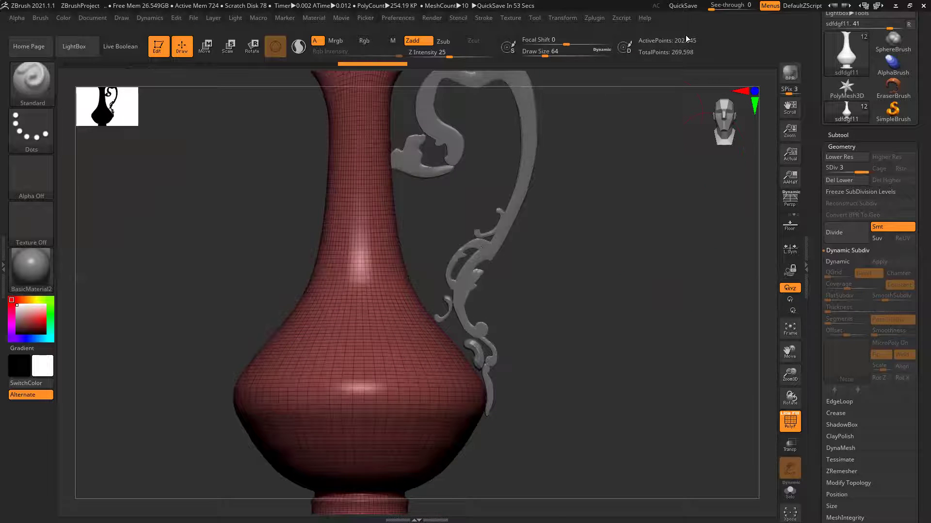
key("ctrl+d")
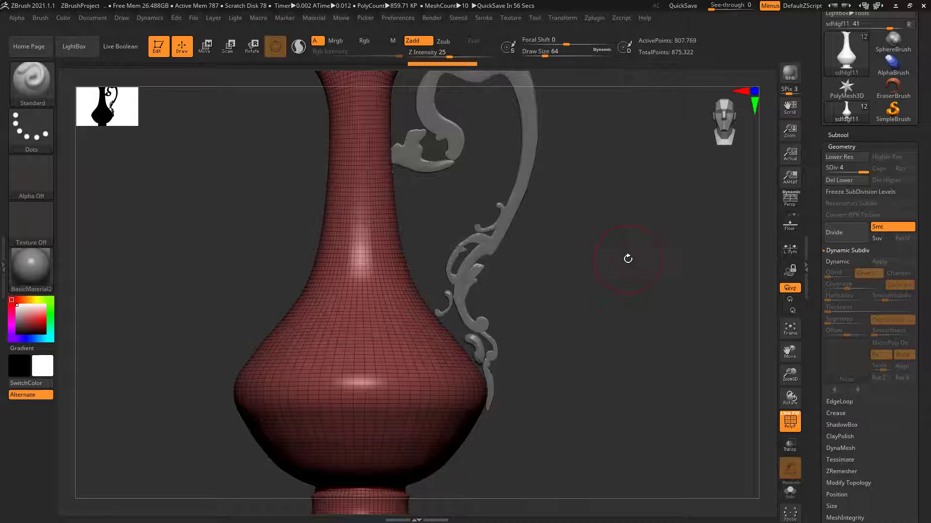
left_click_drag(590, 308, 596, 217, "alt")
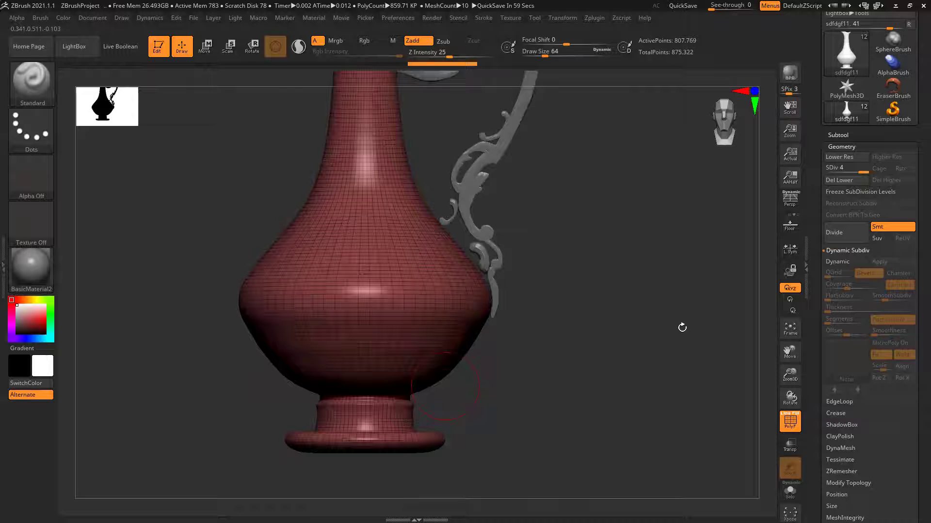
left_click_drag(605, 295, 615, 334, "alt")
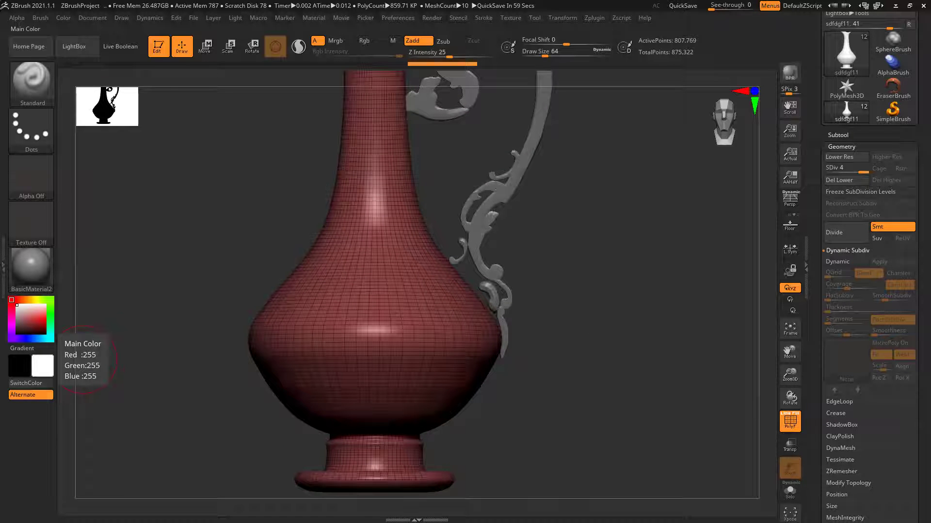
- Consult the reference photo and prepare to sculpt the jug body with the DamStandard brush and the polyframe hidden
key("alt+Tab")
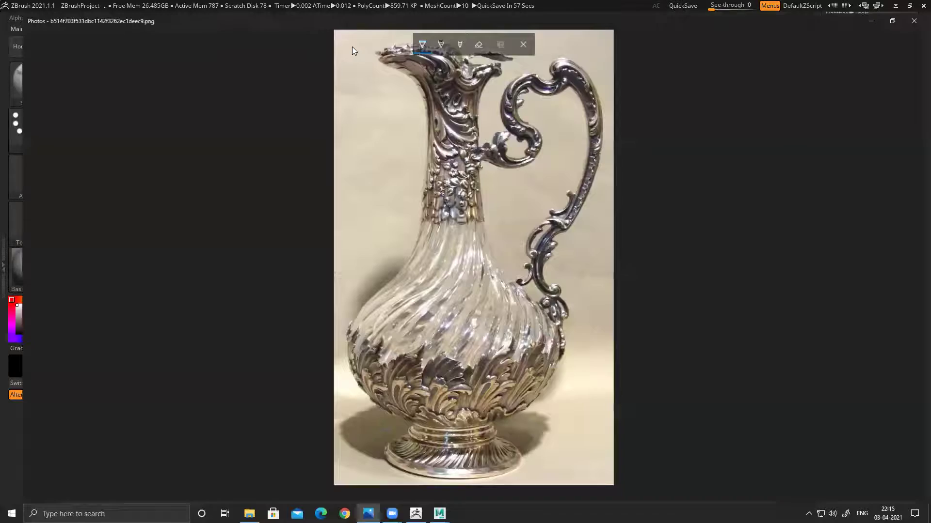
left_click(607, 271)
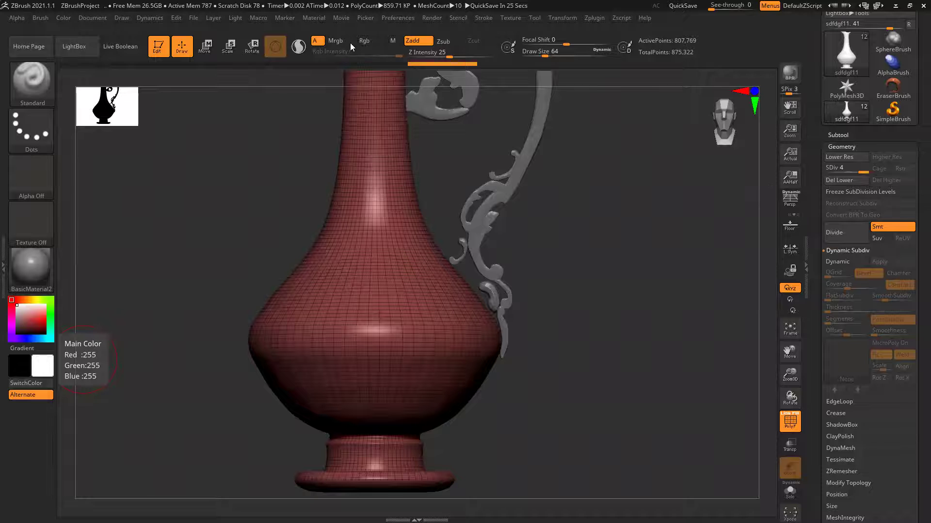
left_click_drag(657, 188, 646, 262)
key("b")
key("d")
key("s")
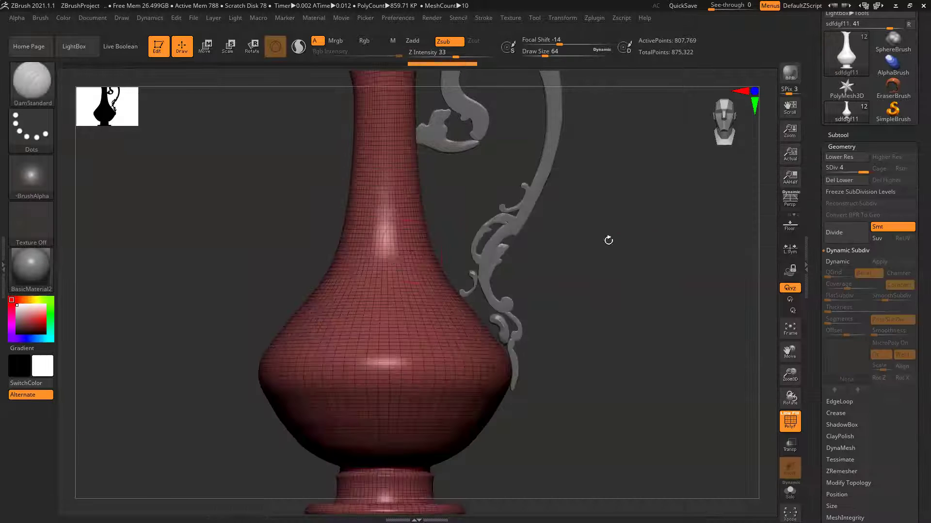
key("shift+f")
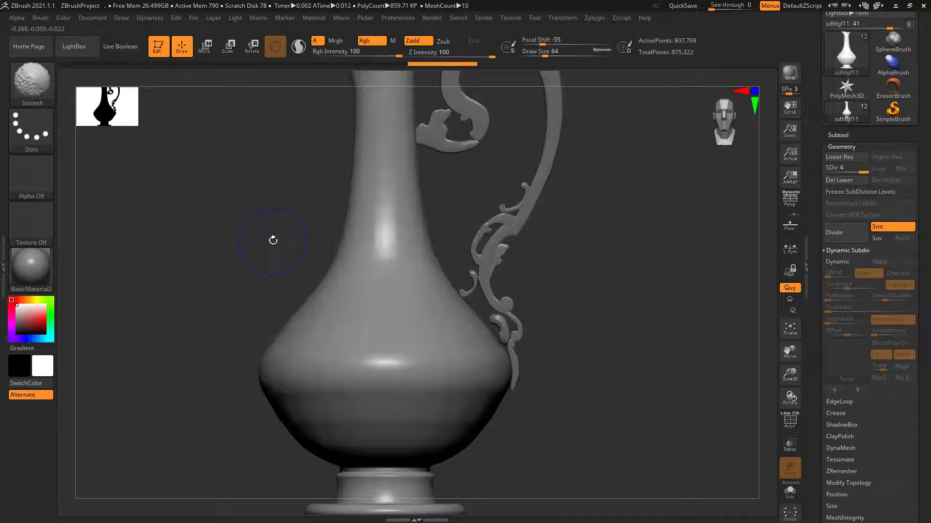
- Enable radial symmetry around the Y axis for sculpting the jug body
left_click(595, 18)
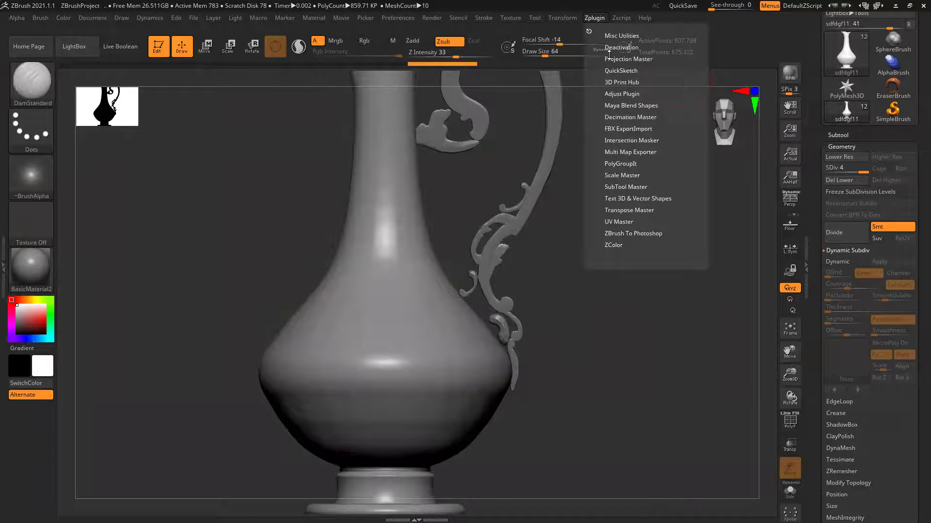
left_click(558, 19)
key("x")
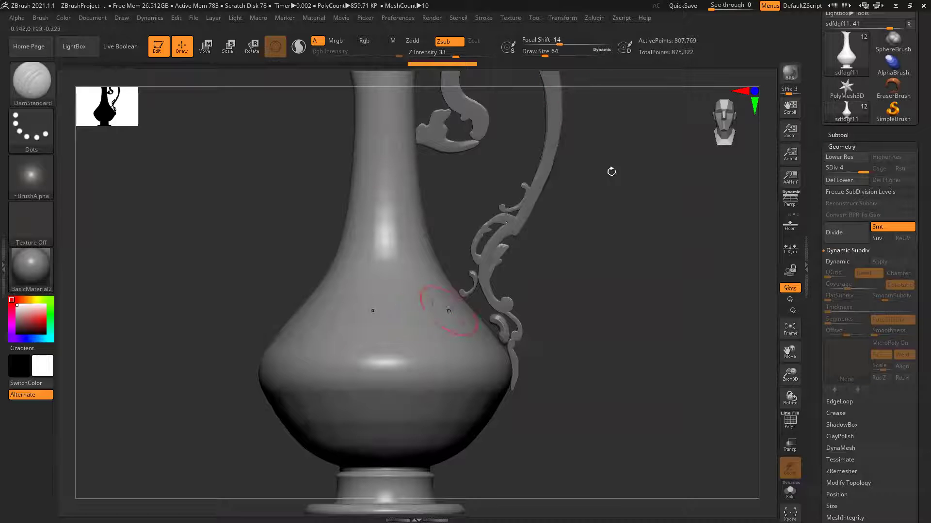
left_click(594, 19)
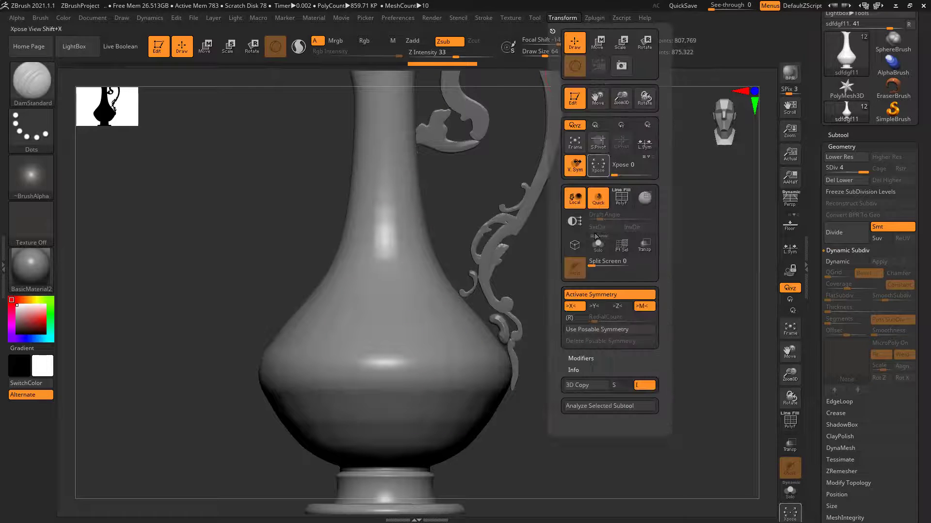
left_click(574, 319)
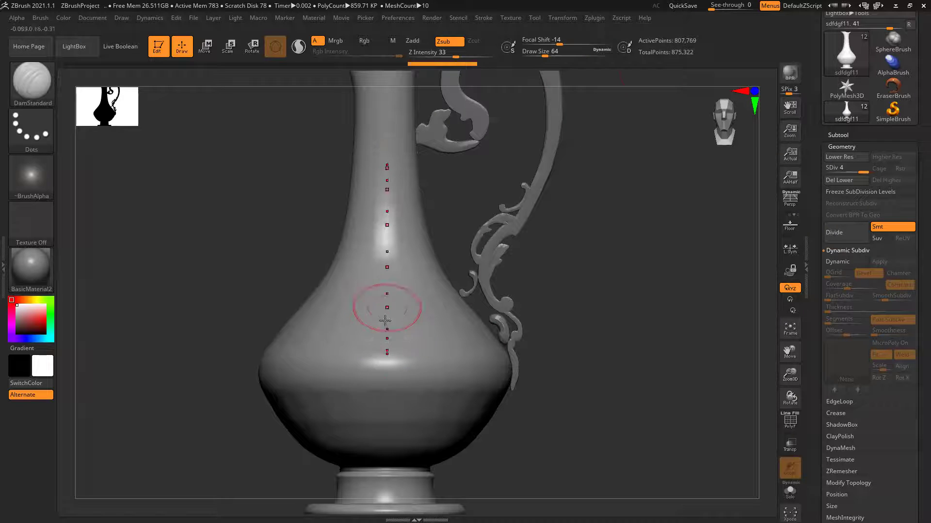
left_click(563, 18)
left_click(588, 307)
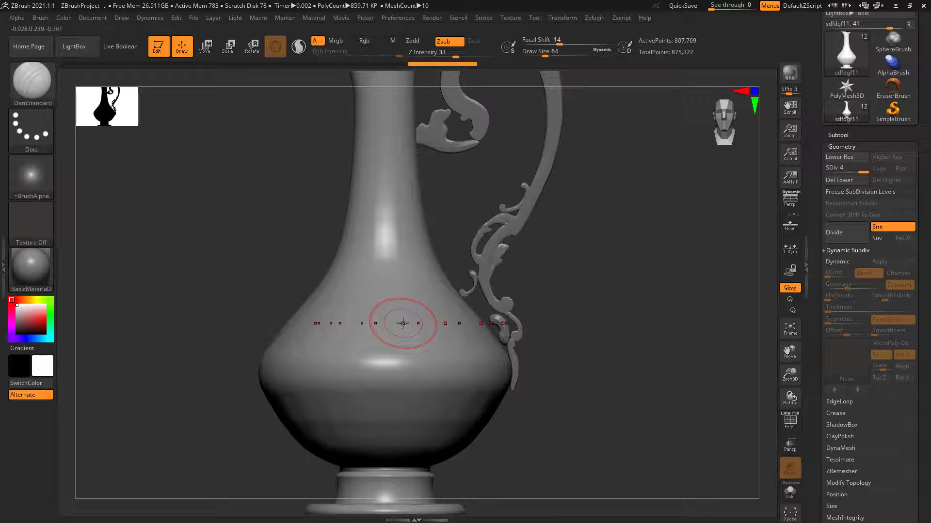
- Bring up the Move gizmo with its pivot centred on the jug body's vertical axis
key("w")
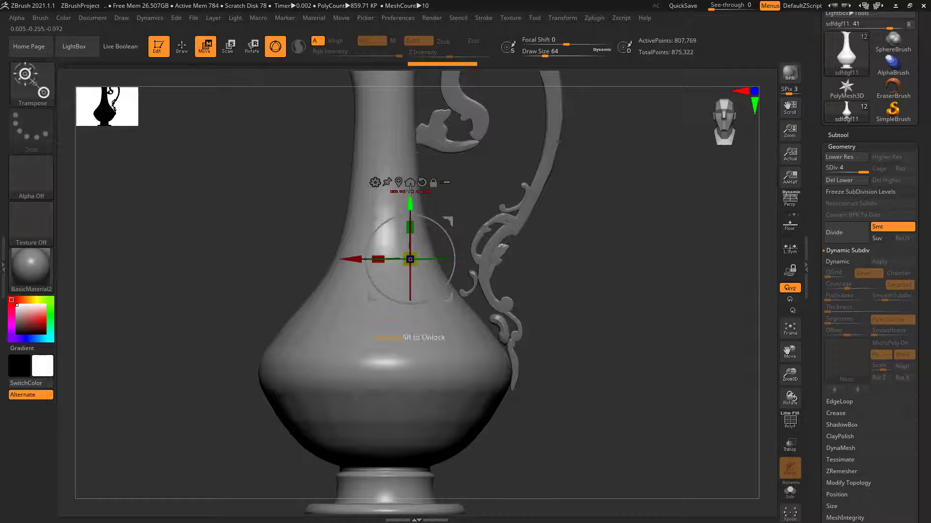
left_click(399, 183)
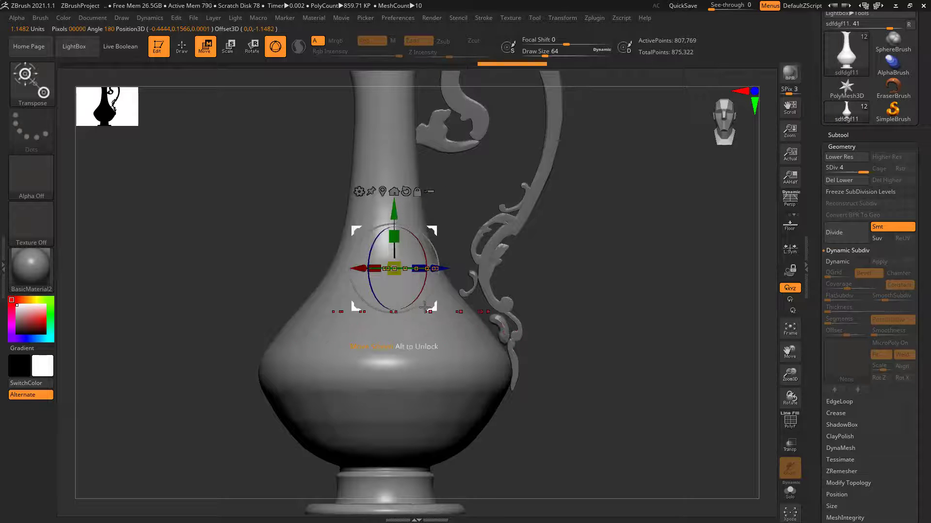
left_click(436, 268, "alt")
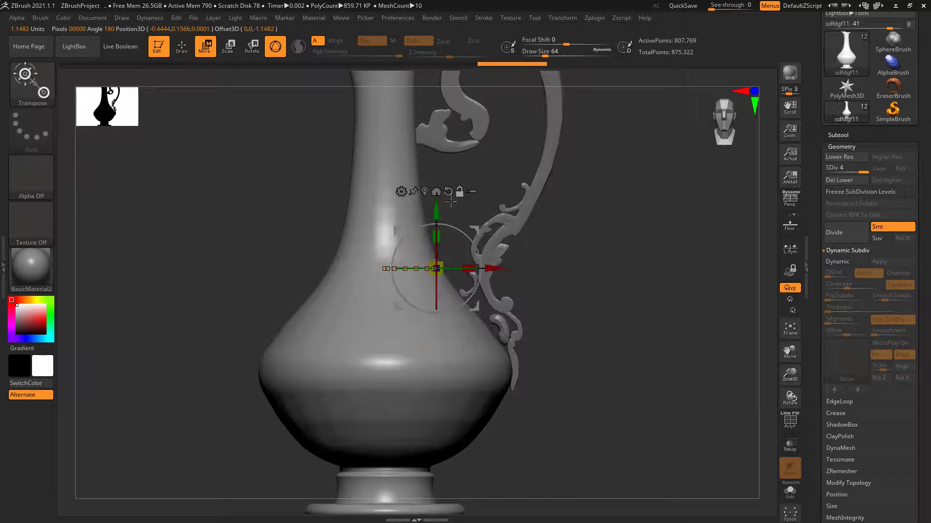
left_click(424, 192)
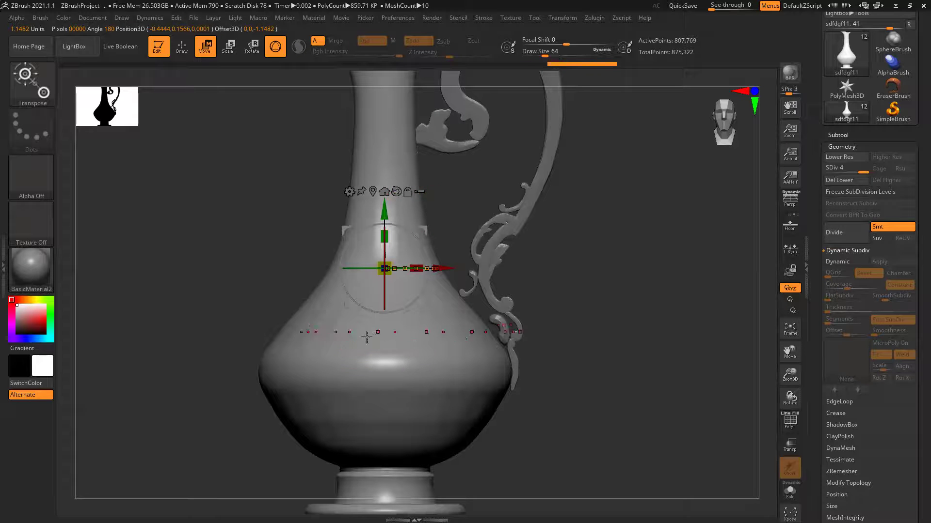
left_click(437, 269, "alt")
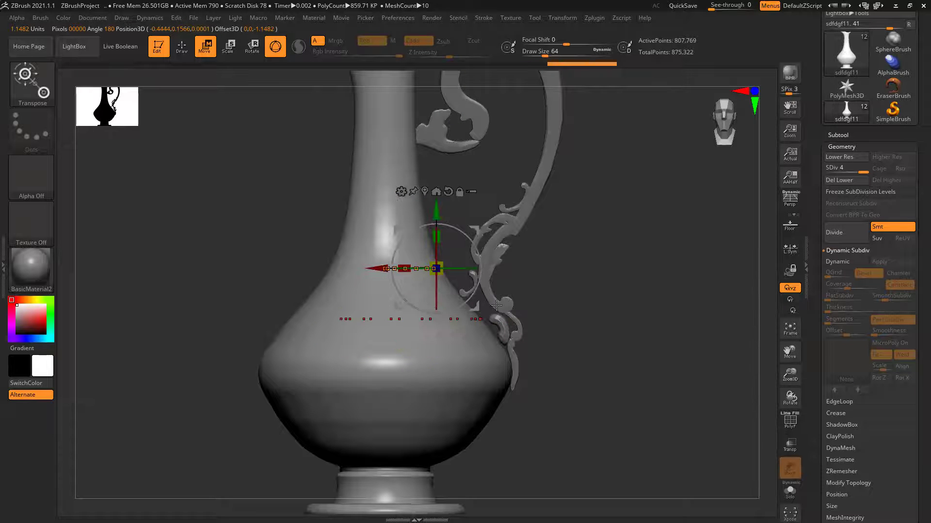
left_click_drag(436, 269, 378, 268, "alt")
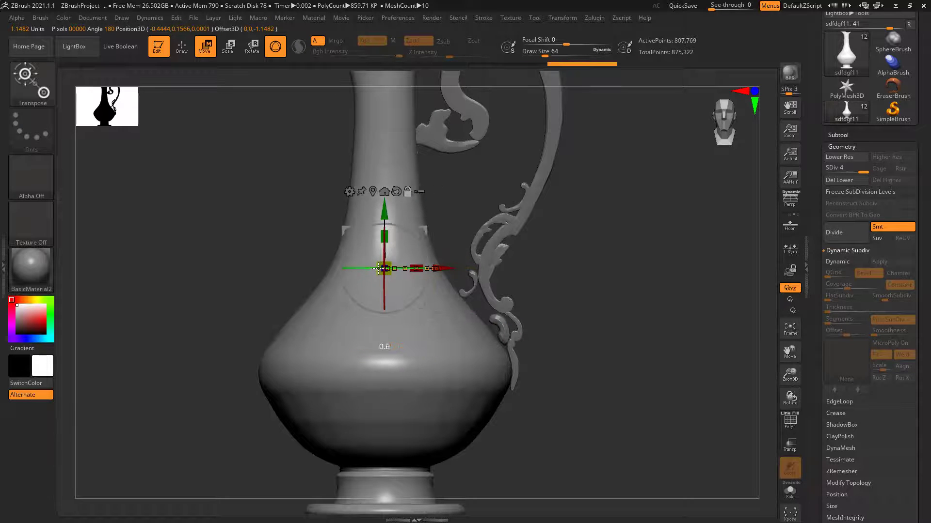
- Try shifting the gizmo sideways from the jug's axis and undo the move
left_click_drag(447, 268, 529, 270, "alt")
left_click(488, 191)
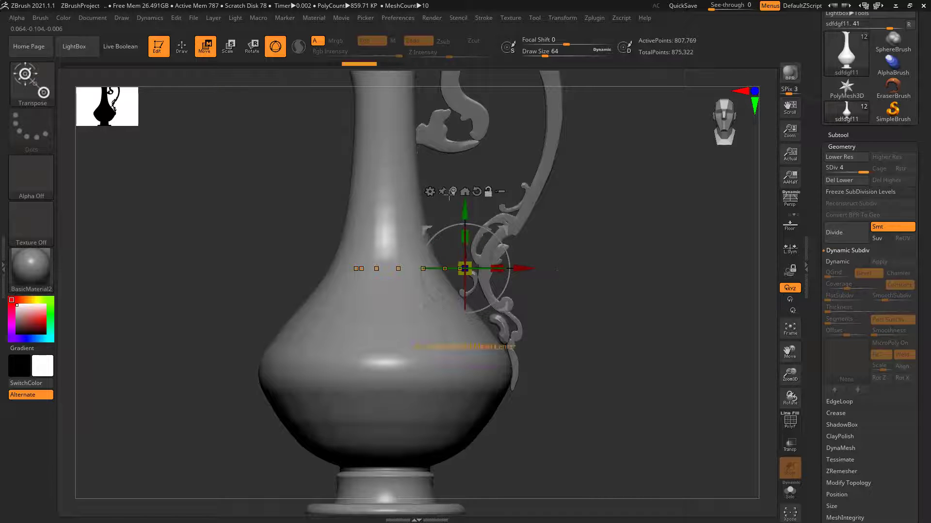
key("ctrl+shift+z")
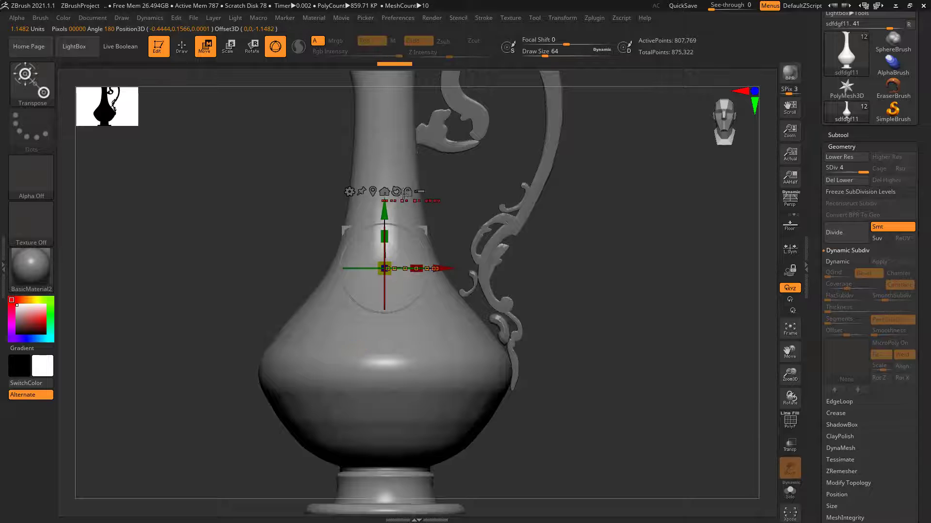
mouse_move(447, 268)
left_mouse_down()
mouse_move(499, 268)
mouse_move(458, 270)
left_mouse_up()
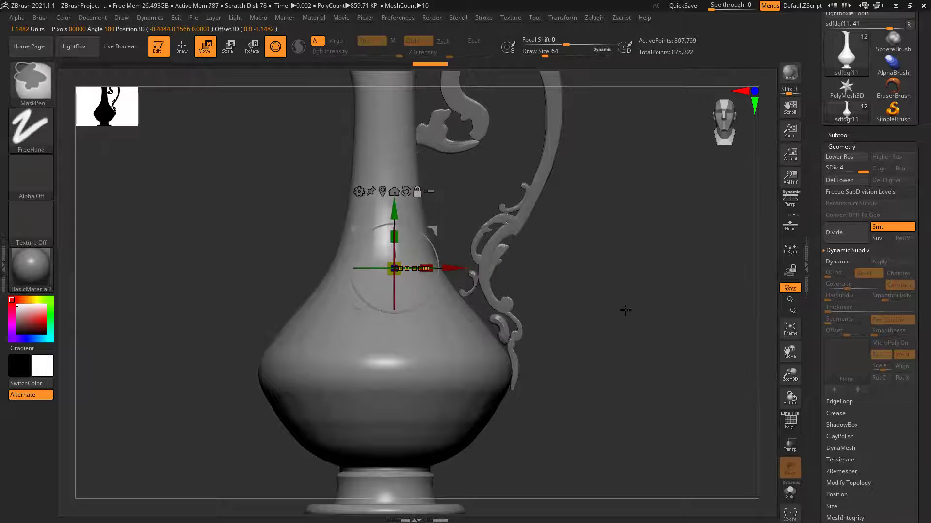
key("ctrl+z")
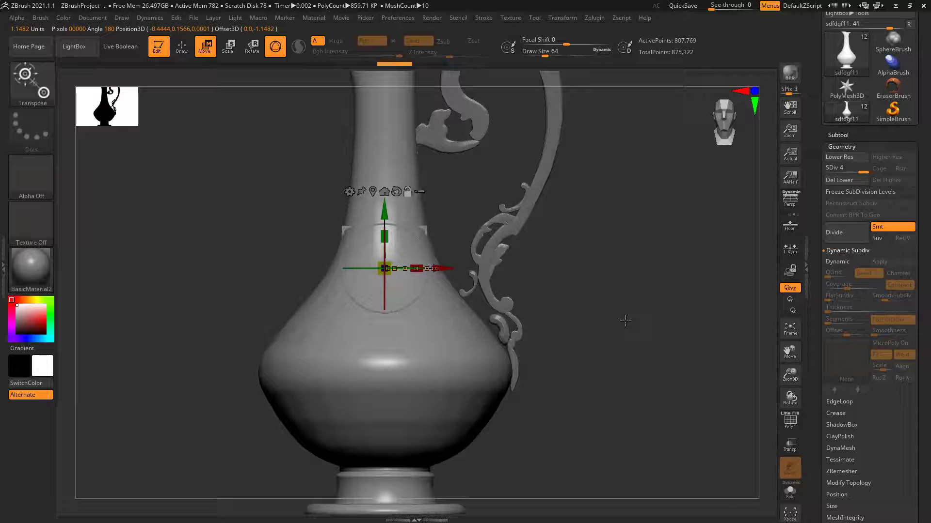
- Turn on Local Symmetry for the jug body and show the floor grid
right_click_drag(640, 301, 555, 266, "ctrl")
right_click_drag(556, 265, 623, 286, "alt")
right_click_drag(561, 291, 512, 292, "shift")
left_click(789, 248)
mouse_move(576, 332)
right_mouse_down("alt")
mouse_move(576, 296)
mouse_move(551, 295)
right_mouse_up("alt")
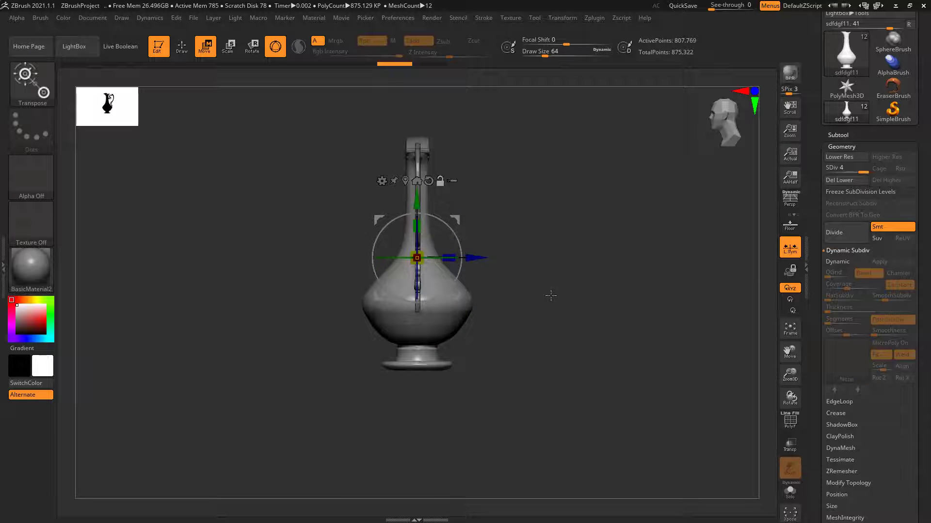
left_click(790, 223)
mouse_move(630, 294)
right_mouse_down()
mouse_move(577, 292)
mouse_move(579, 336)
mouse_move(605, 266)
mouse_move(647, 332)
right_mouse_up()
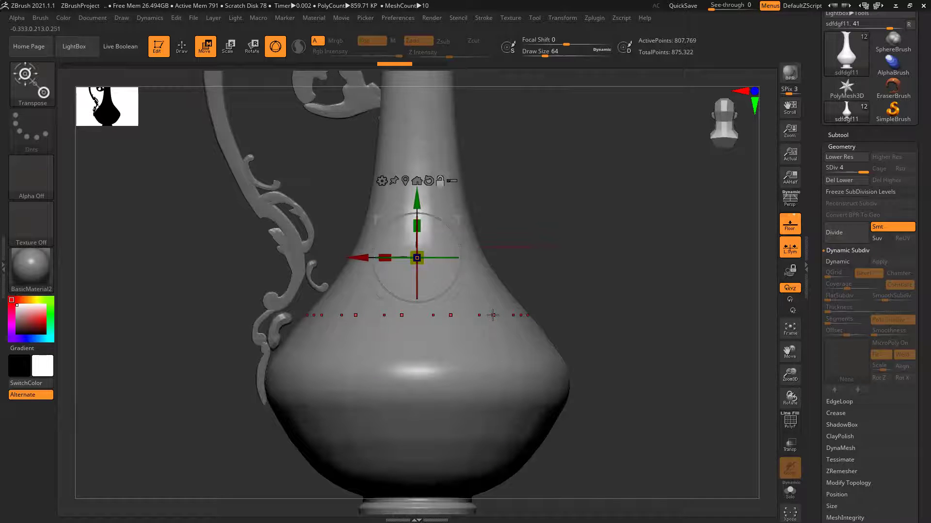
- Check the gizmo and radial symmetry points around the jug body from the back, side and front
left_click_drag(454, 258, 426, 276)
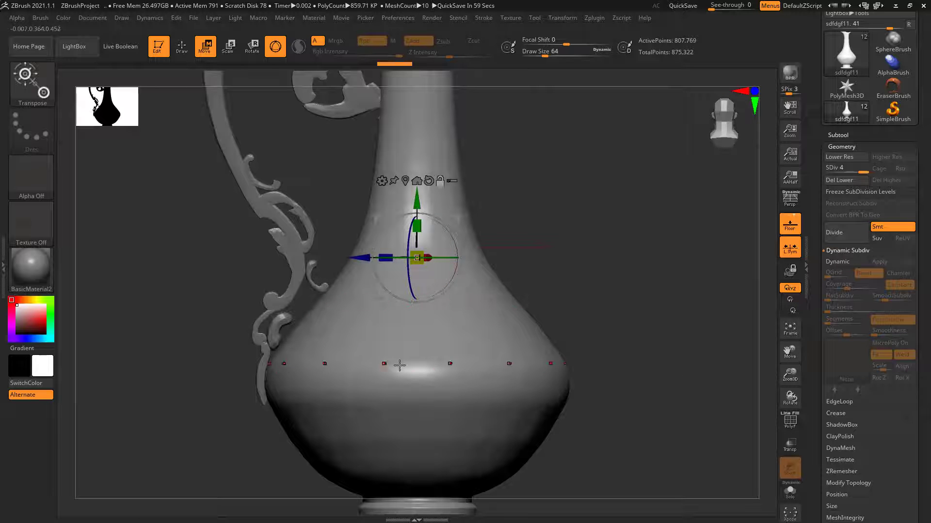
left_click(435, 360)
left_click(464, 357)
left_click_drag(602, 328, 599, 325, "ctrl")
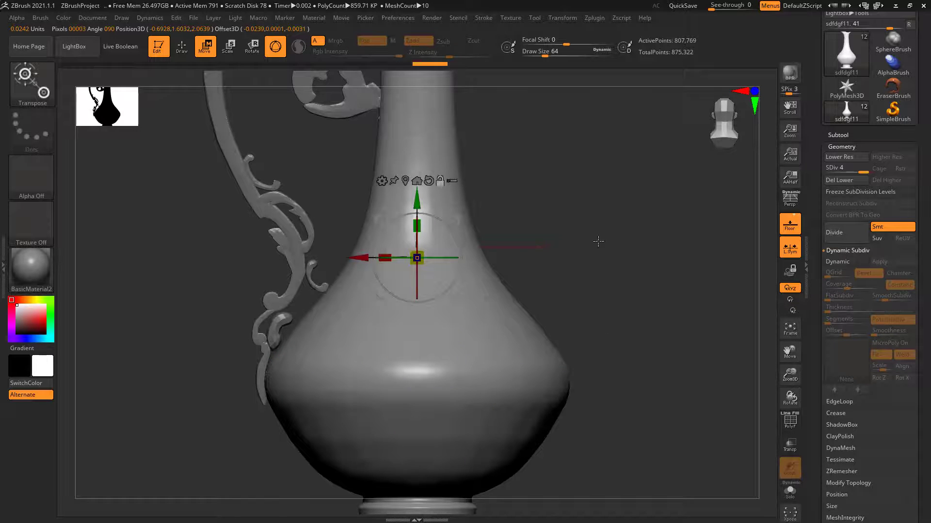
left_click_drag(571, 159, 549, 219, "alt")
left_click_drag(543, 260, 465, 271, "shift")
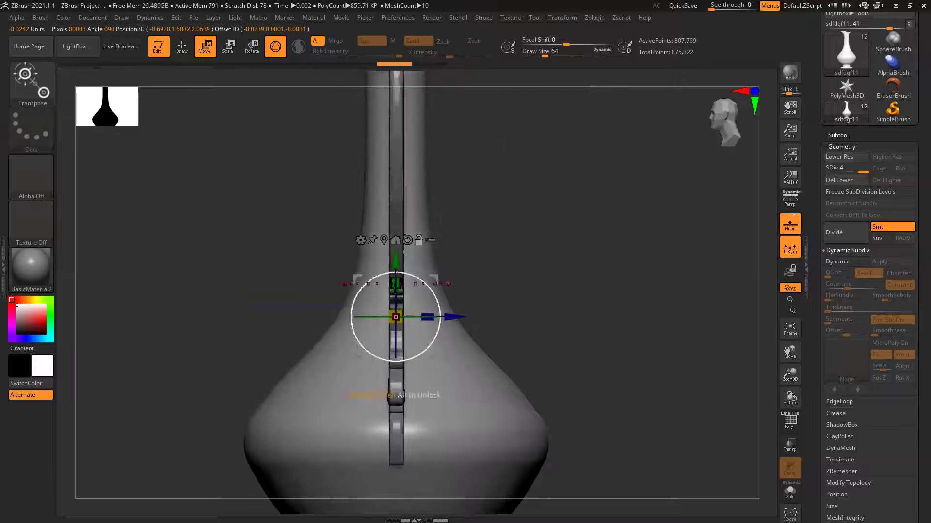
left_click_drag(619, 268, 543, 269, "shift")
left_click_drag(708, 262, 588, 262)
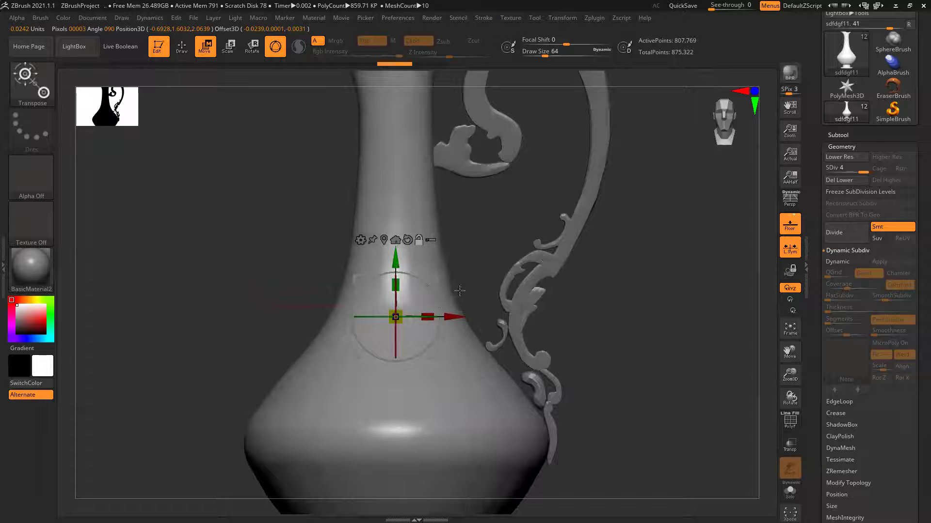
- Return to Draw mode and set See-through to 62 to overlay the jug on the reference photo
key("q")
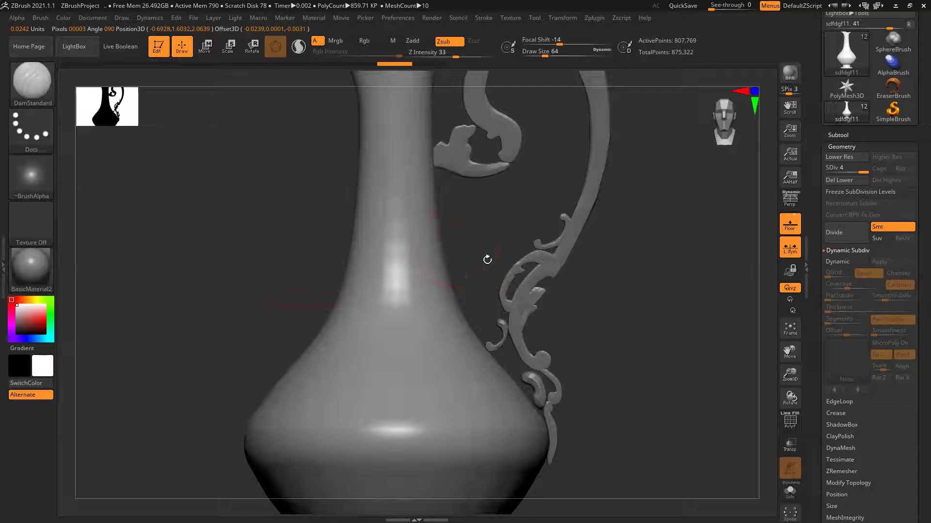
left_click_drag(468, 261, 479, 270, "alt")
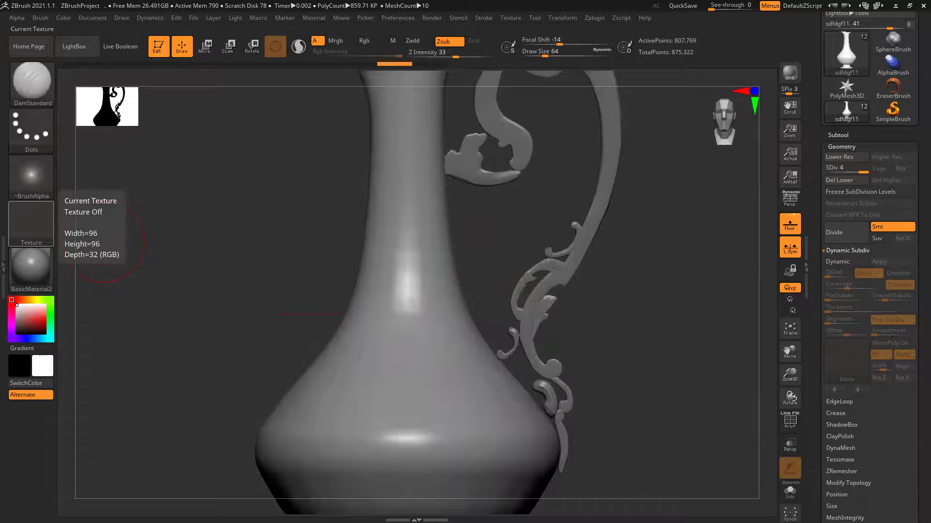
key("alt+Tab")
left_click(416, 514)
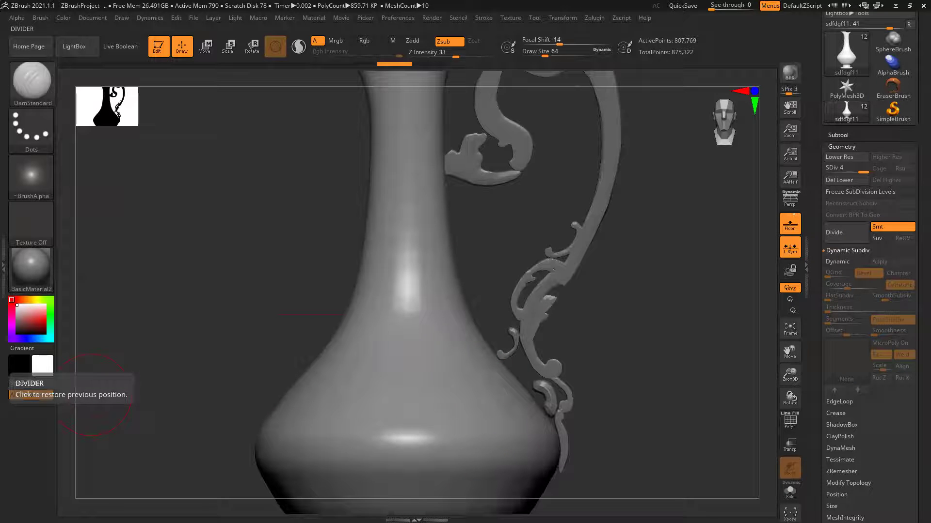
left_click_drag(622, 367, 608, 302, "alt")
left_click(591, 16)
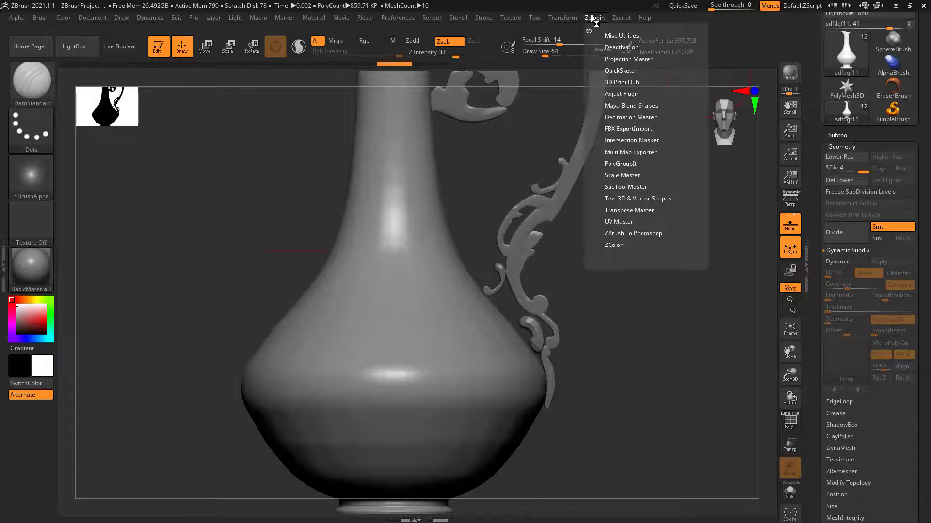
left_click_drag(712, 7, 739, 7)
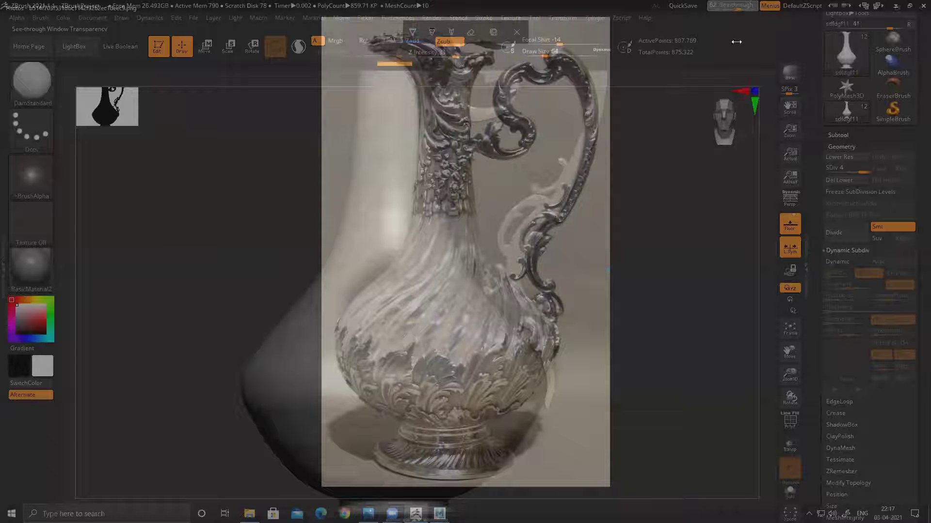
- Scale and position the jug view so its silhouette lines up with the jug in the reference photo
left_click_drag(696, 330, 711, 351, "alt")
left_click_drag(657, 372, 692, 372, "alt")
mouse_move(576, 343)
right_mouse_down("ctrl")
mouse_move(580, 335)
mouse_move(593, 348)
right_mouse_up("ctrl")
left_click_drag(639, 347, 607, 343, "alt")
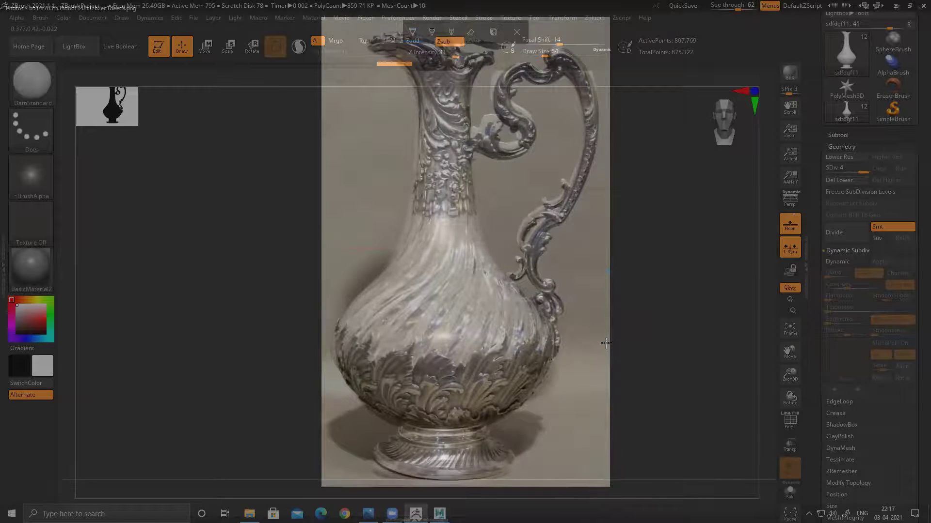
right_click_drag(579, 345, 628, 348, "ctrl")
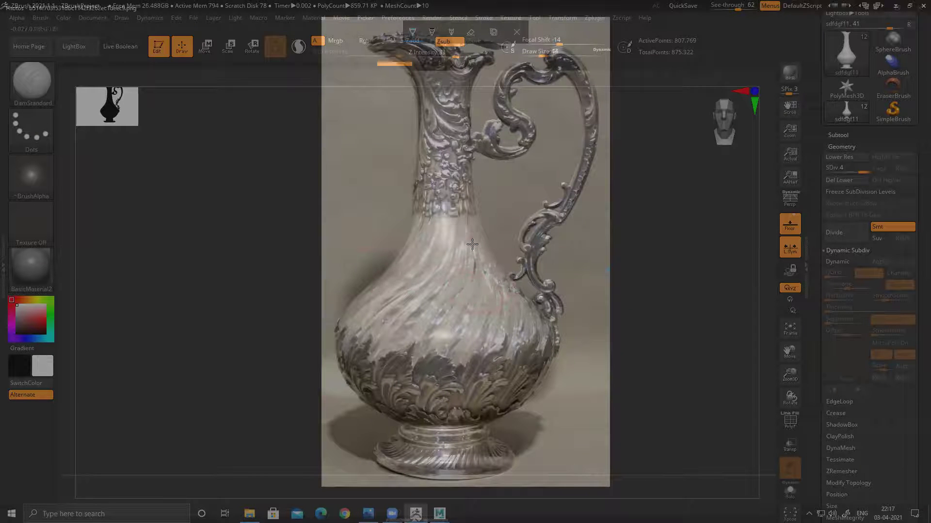
- Carve swirling grooves from the neck base down the body with DamStandard at draw size 40, tracing the reference
key("bracketleft")
left_click_drag(457, 214, 459, 206)
key("ctrl+z")
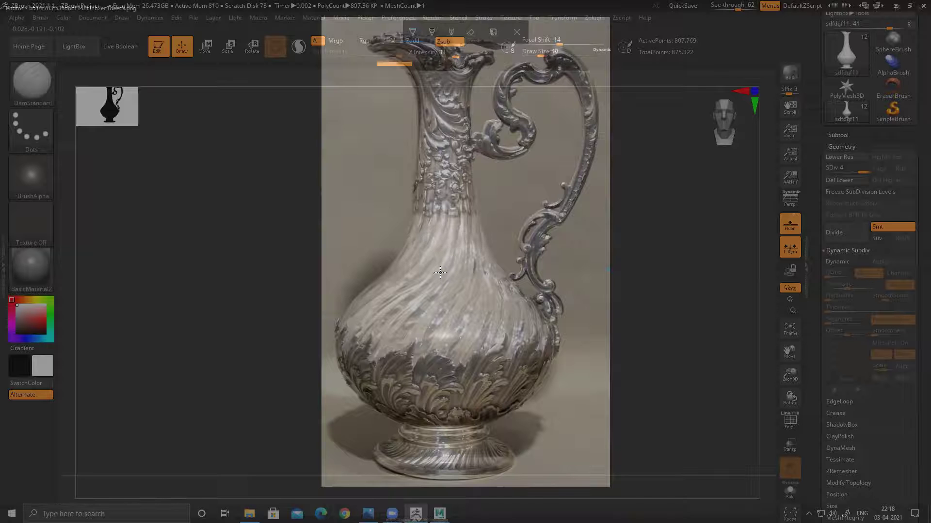
left_click_drag(373, 331, 361, 353)
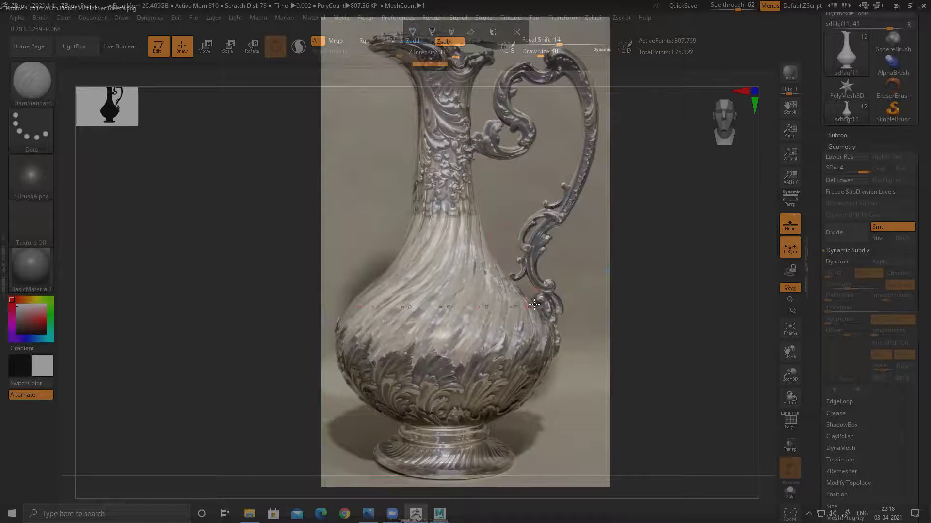
- Set See-through back to 0 and turn off Local Symmetry and the floor grid
left_click_drag(736, 8, 707, 12)
left_click_drag(702, 121, 666, 332)
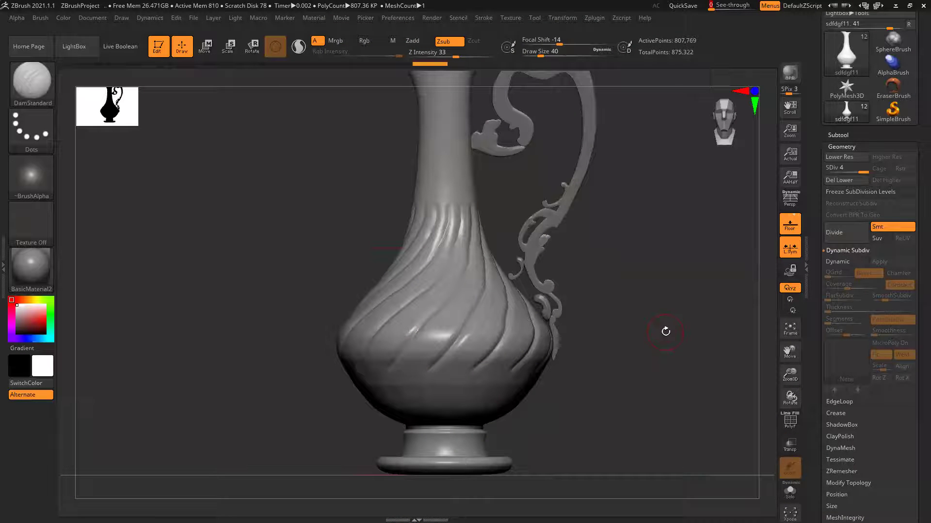
mouse_move(638, 304)
left_mouse_down()
mouse_move(644, 318)
mouse_move(637, 290)
left_mouse_up()
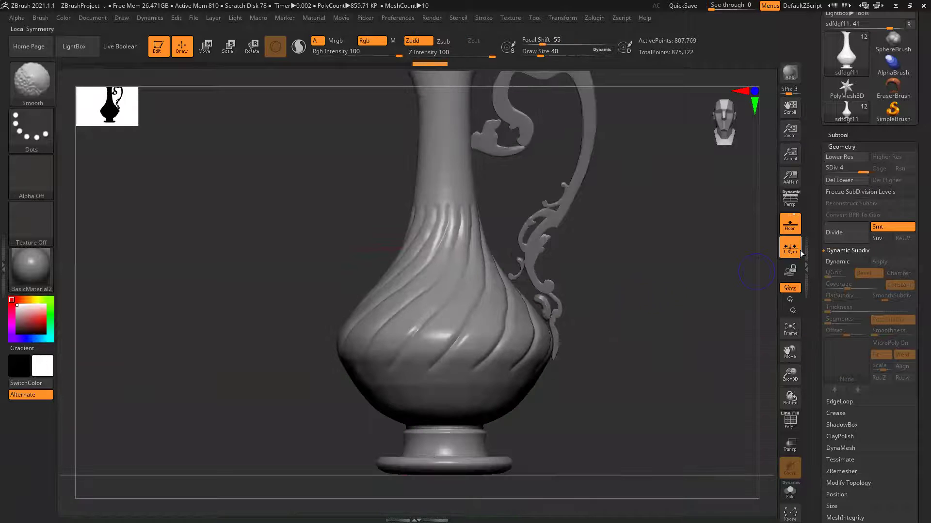
left_click(792, 251)
left_click(791, 226)
mouse_move(699, 308)
left_mouse_down("alt")
mouse_move(658, 289)
mouse_move(592, 291)
mouse_move(669, 291)
mouse_move(617, 270)
mouse_move(645, 299)
left_mouse_up("alt")
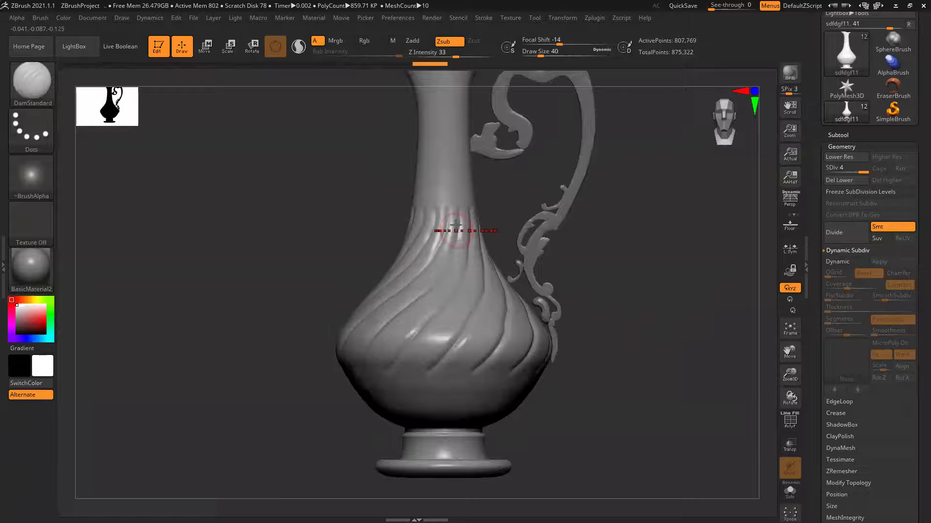
- Try to carve a groove from the neck base down the body with DamStandard
left_click_drag(608, 271, 618, 243, "alt")
mouse_move(604, 283)
left_mouse_down()
mouse_move(625, 305)
mouse_move(617, 297)
left_mouse_up()
left_click_drag(450, 219, 429, 284)
left_click_drag(495, 276, 500, 249, "shift")
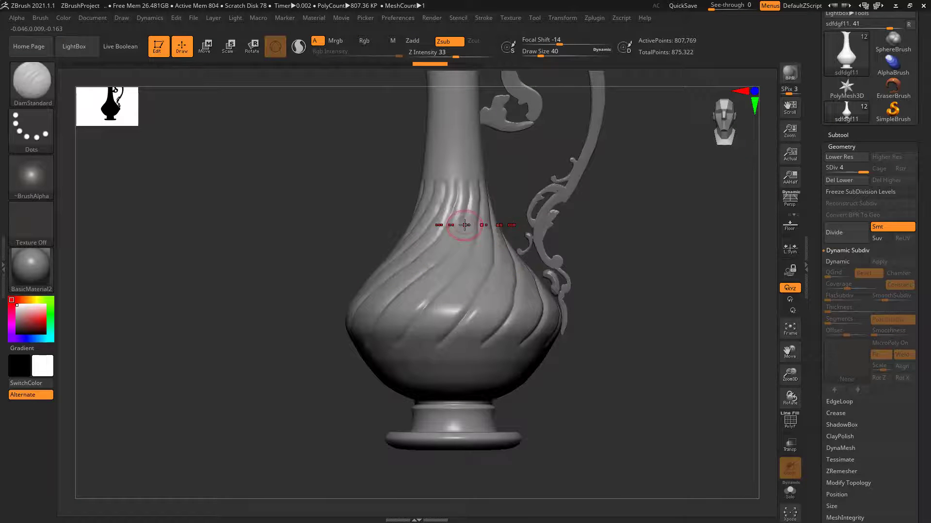
- Centre the transform gizmo on the jug, turn Local Symmetry and the floor grid on, and return to Draw mode
key("w")
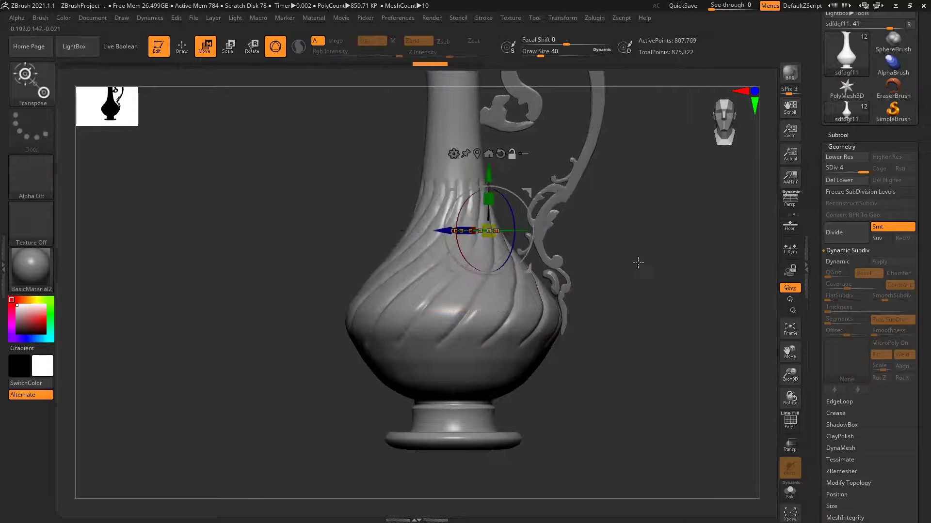
left_click_drag(776, 283, 742, 281)
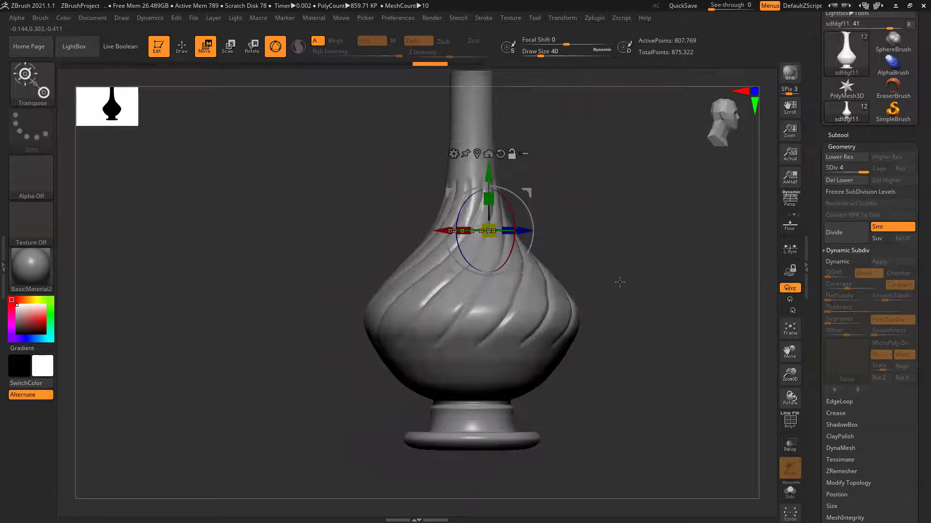
left_click_drag(620, 282, 585, 285)
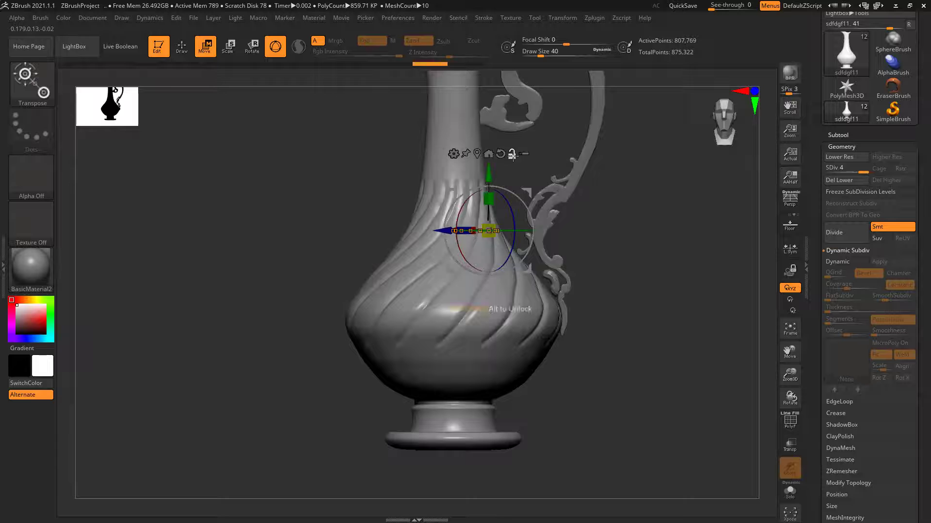
left_click_drag(512, 154, 480, 155, "alt")
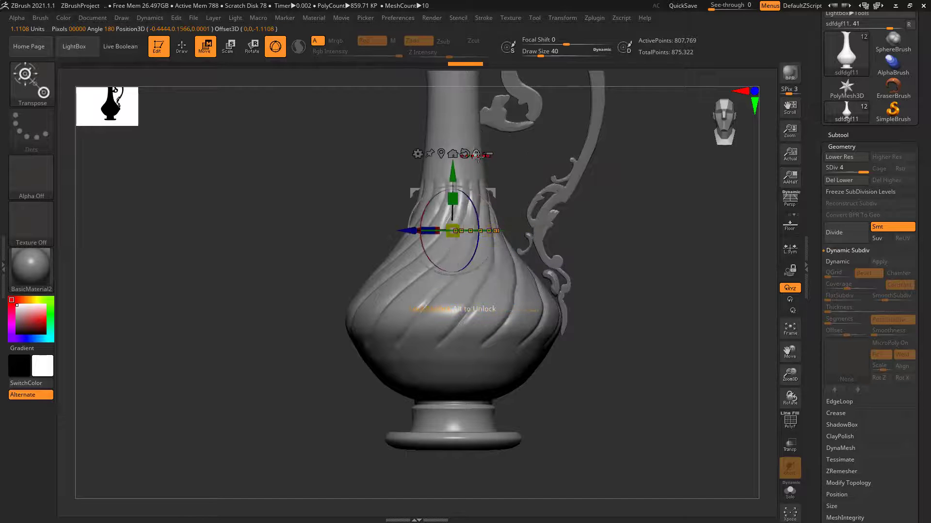
left_click_drag(580, 279, 514, 280)
left_click(790, 249)
left_click(790, 225)
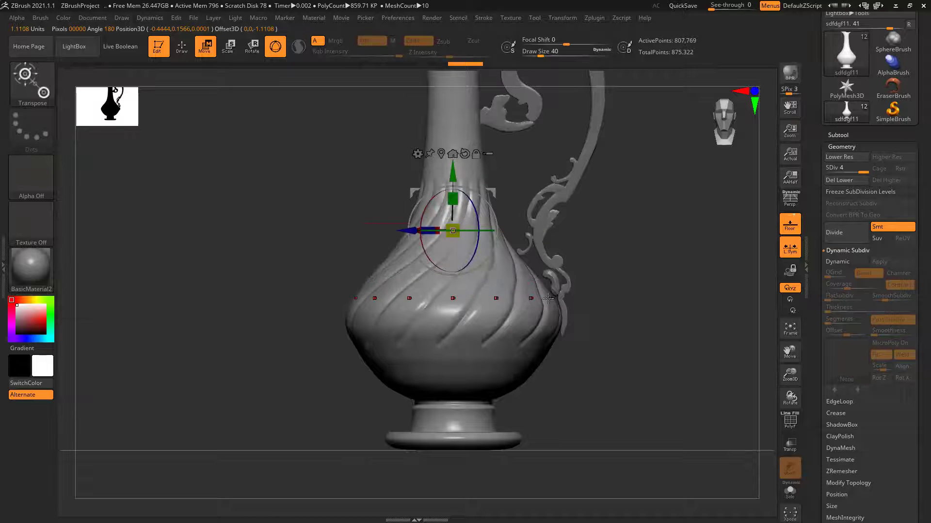
key("q")
- Try to carve a swirling groove across the upper body with DamStandard and undo the stroke
left_click_drag(519, 167, 482, 183)
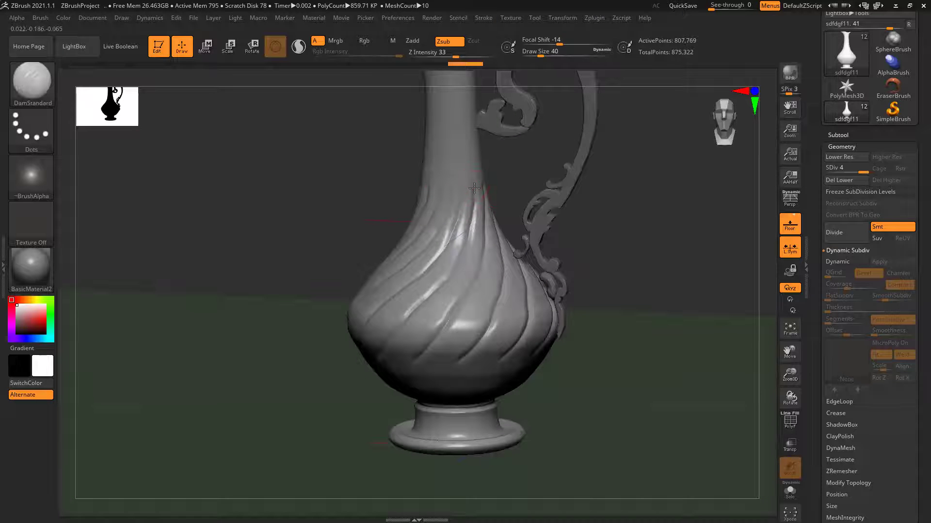
left_click_drag(469, 237, 435, 292)
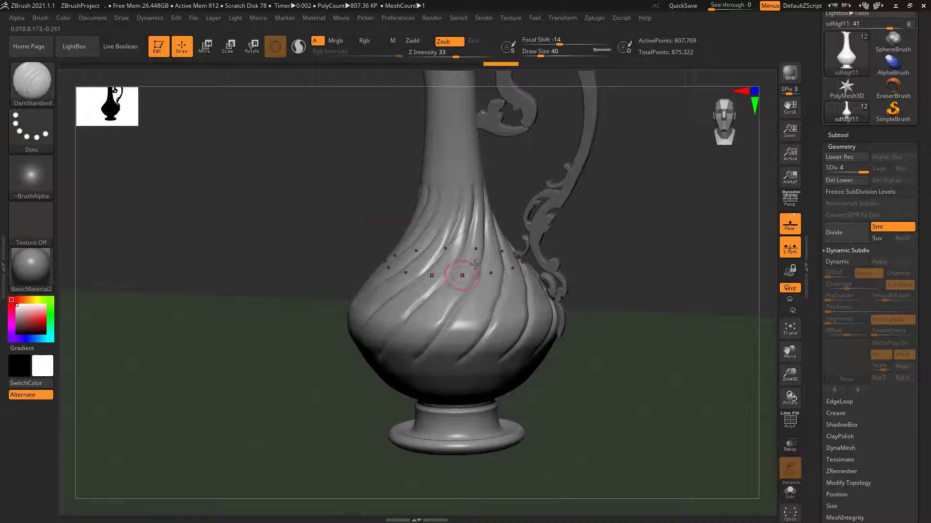
key("ctrl+z")
left_click_drag(662, 249, 644, 242)
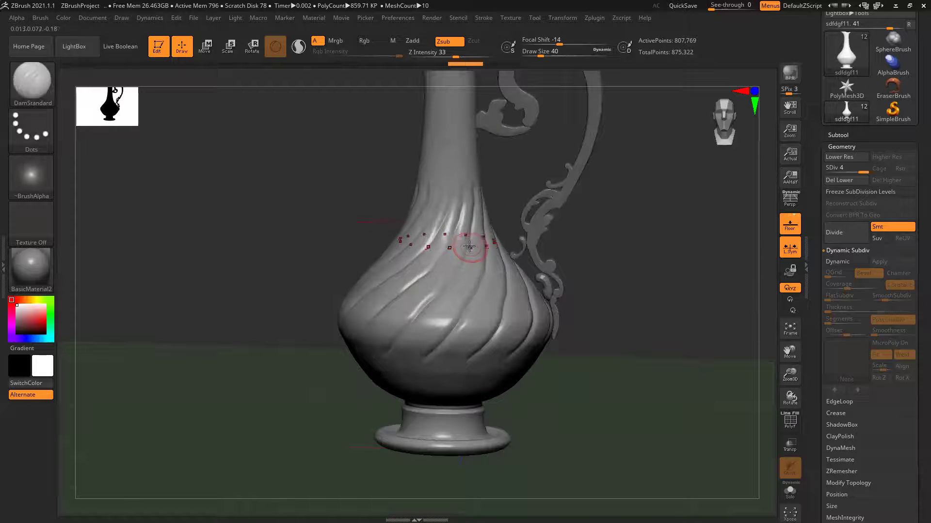
key("ctrl+z")
- Carve additional swirling grooves from the neck base down the body with DamStandard at draw size 40, between the existing ones
right_click_drag(464, 253, 501, 316, "ctrl")
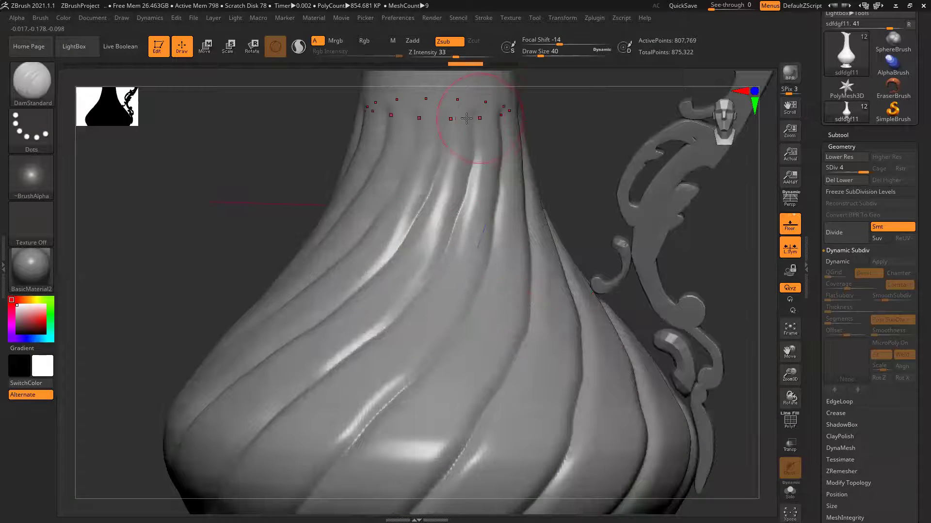
mouse_move(474, 139)
left_mouse_down()
mouse_move(458, 218)
mouse_move(356, 366)
left_mouse_up()
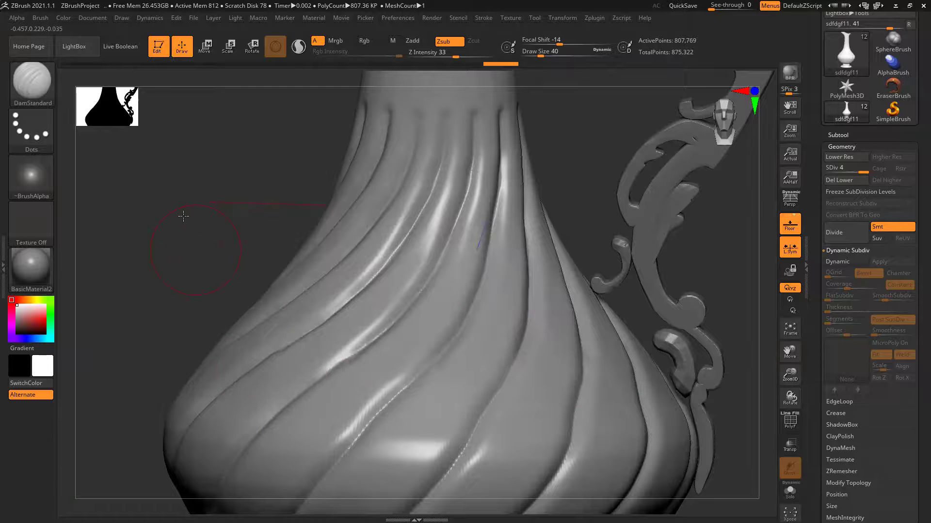
left_click_drag(157, 342, 205, 239, "alt")
left_click_drag(135, 275, 199, 267)
mouse_move(468, 216)
left_mouse_down()
mouse_move(352, 326)
mouse_move(270, 430)
mouse_move(278, 427)
left_mouse_up()
right_click_drag(281, 427, 369, 264, "ctrl")
left_click_drag(665, 318, 686, 317, "shift")
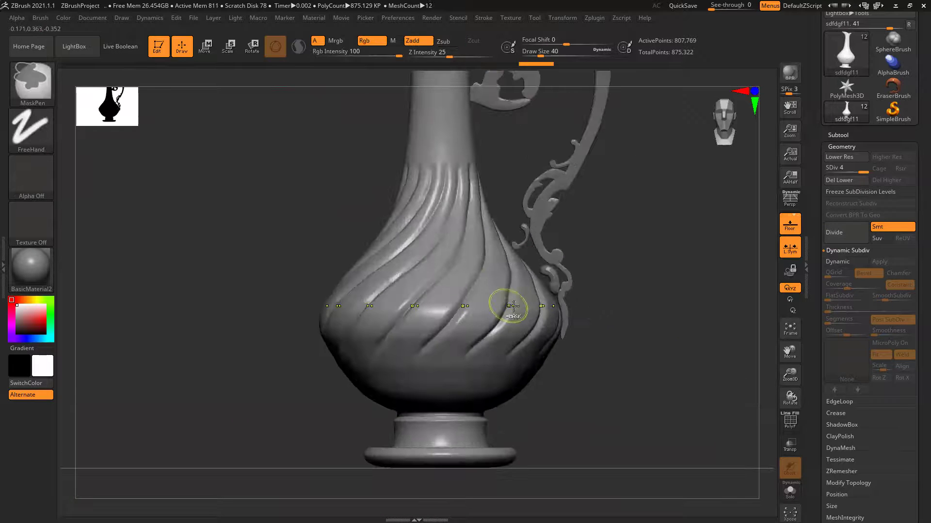
- Compare the jug's body grooves and base with the reference photo in Photos, and return to ZBrush
left_click_drag(721, 13, 685, 10)
key("alt+Tab")
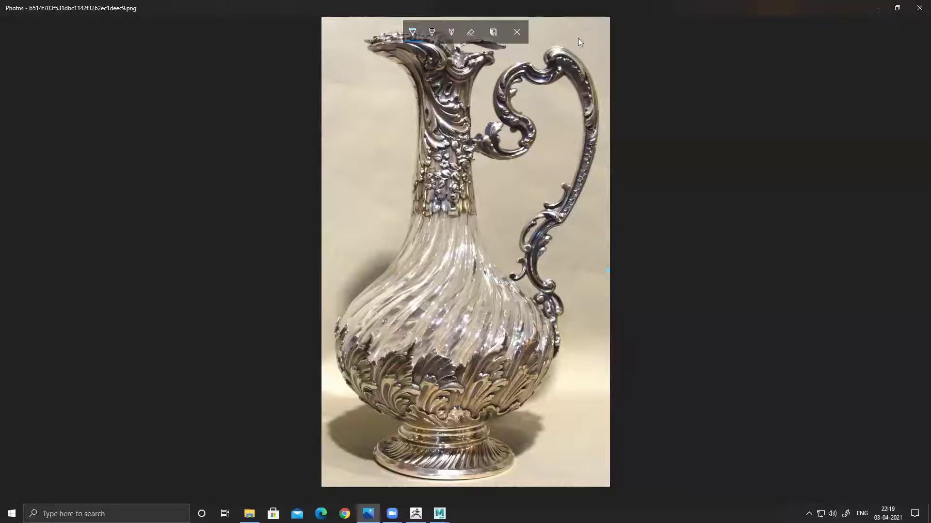
key("alt+Tab")
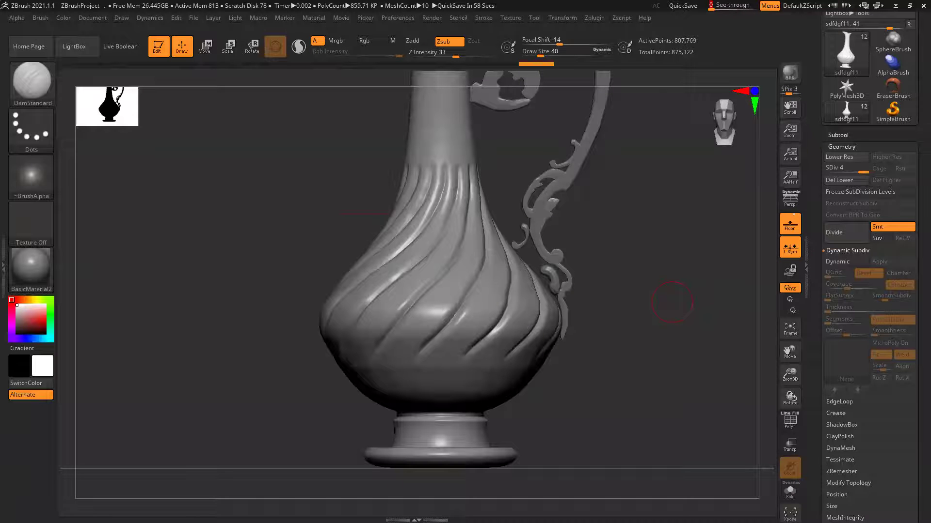
left_click_drag(655, 257, 580, 332)
mouse_move(590, 363)
left_mouse_down()
mouse_move(594, 343)
mouse_move(538, 353)
mouse_move(594, 343)
mouse_move(592, 366)
left_mouse_up()
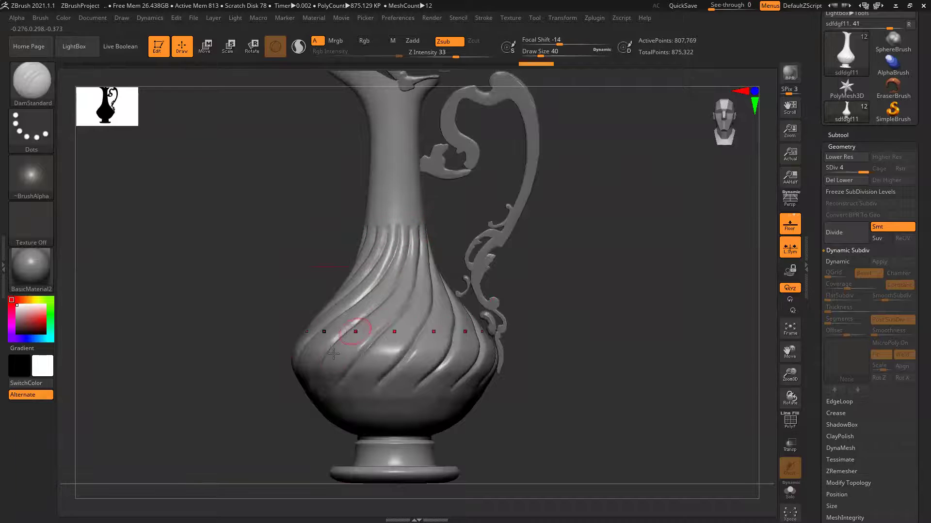
left_click_drag(578, 407, 577, 370, "alt")
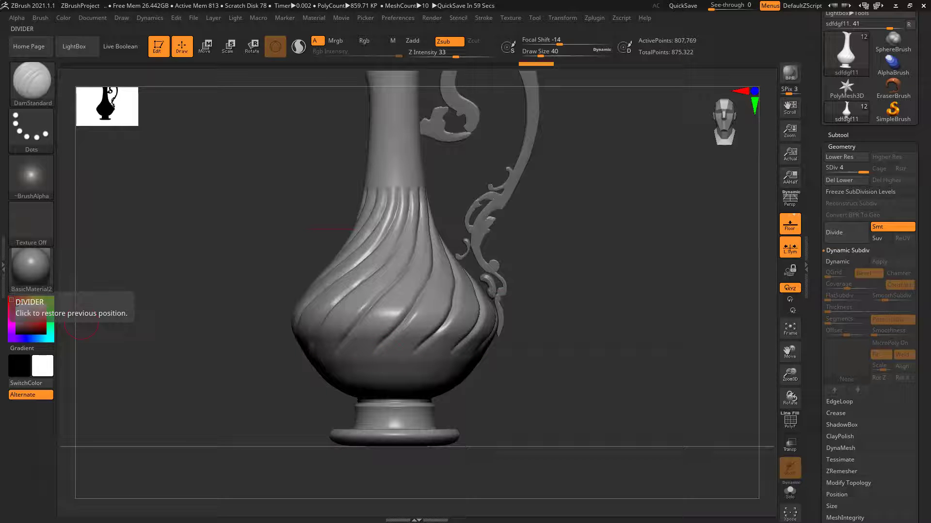
key("alt+Tab")
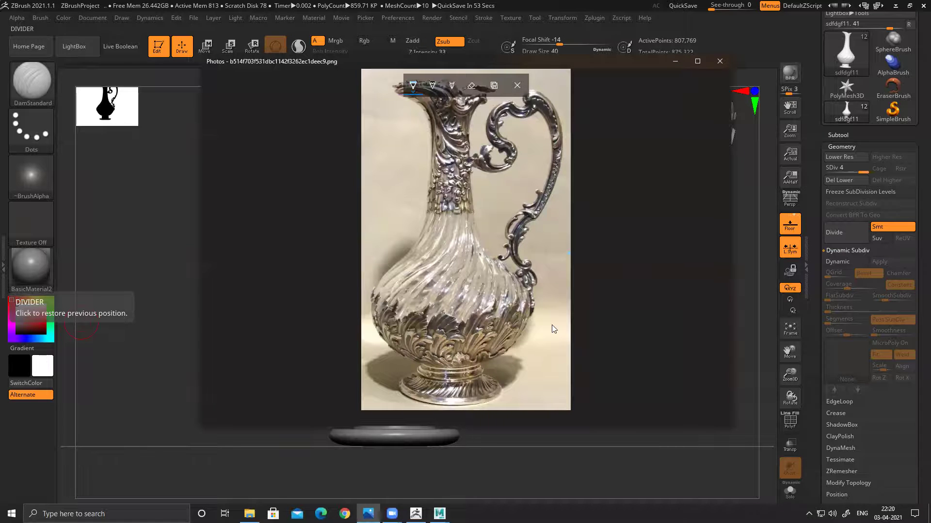
key("alt+Tab")
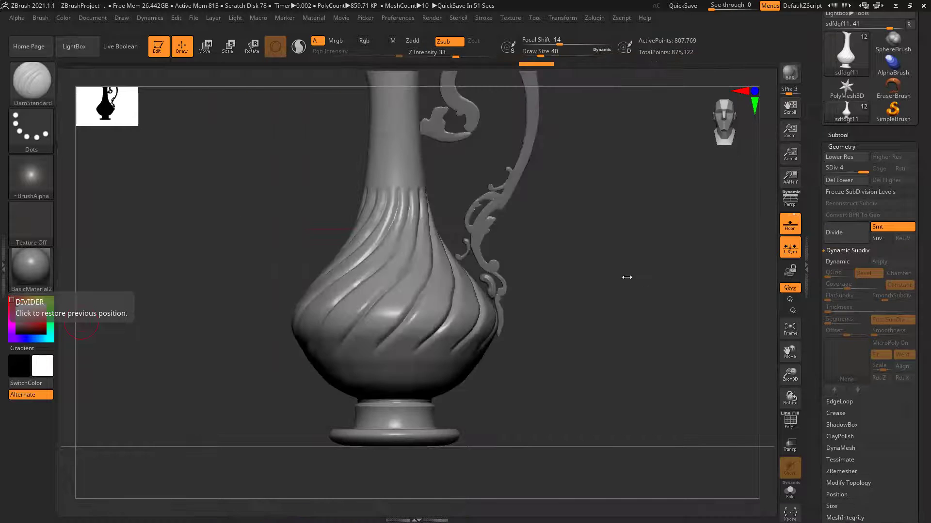
- Try to carve a straight ring around the base's stem with DamStandard at draw size 40 and undo it
right_click_drag(573, 339, 569, 395)
mouse_move(537, 436)
right_mouse_down("alt")
mouse_move(542, 343)
mouse_move(574, 466)
right_mouse_up("alt")
right_click_drag(635, 432, 658, 162, "alt")
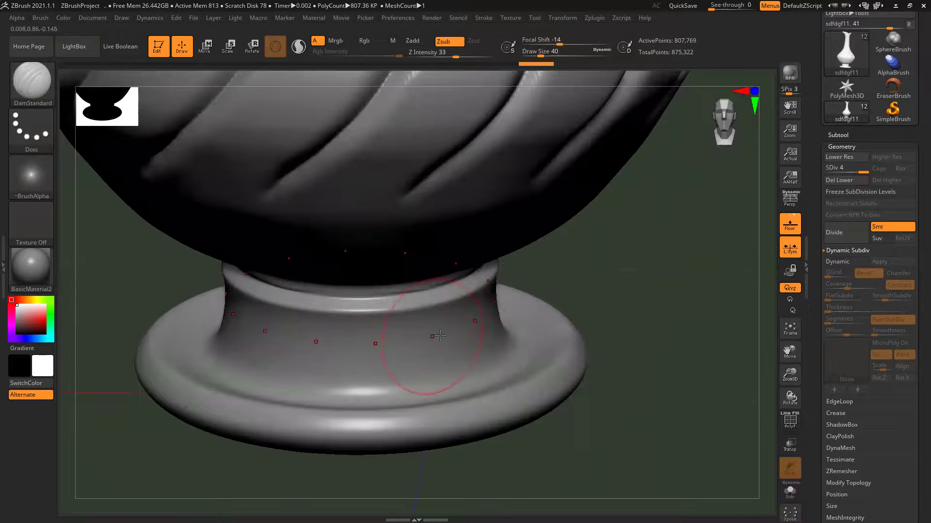
right_click_drag(698, 276, 523, 333)
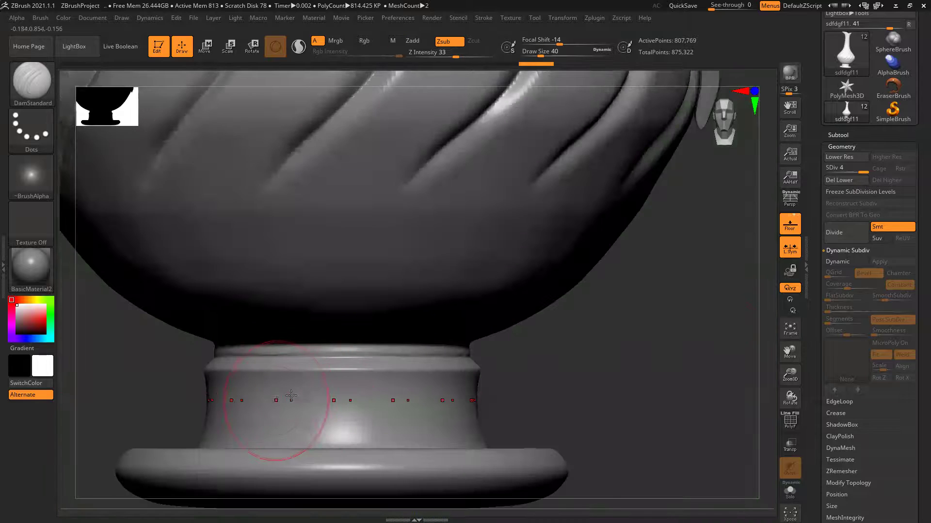
left_click_drag(376, 392, 533, 389)
left_click_drag(542, 392, 541, 391)
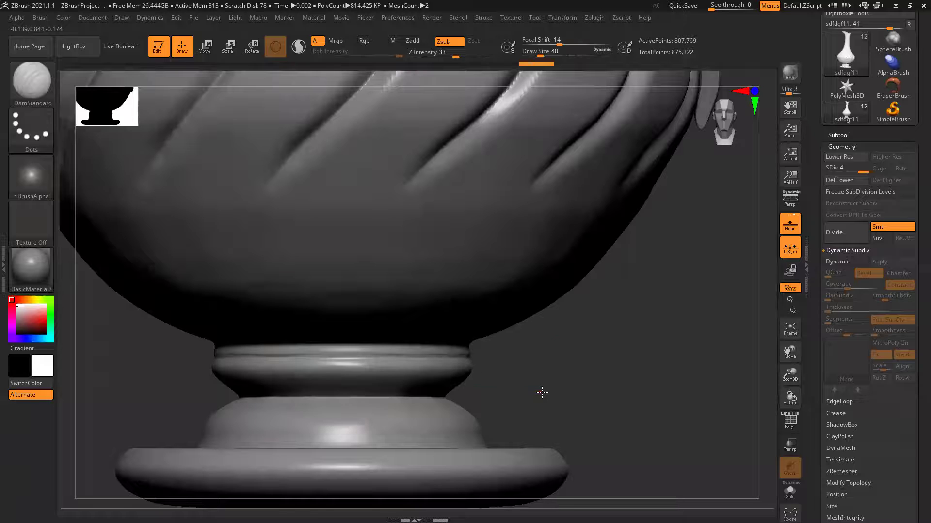
key("ctrl+z")
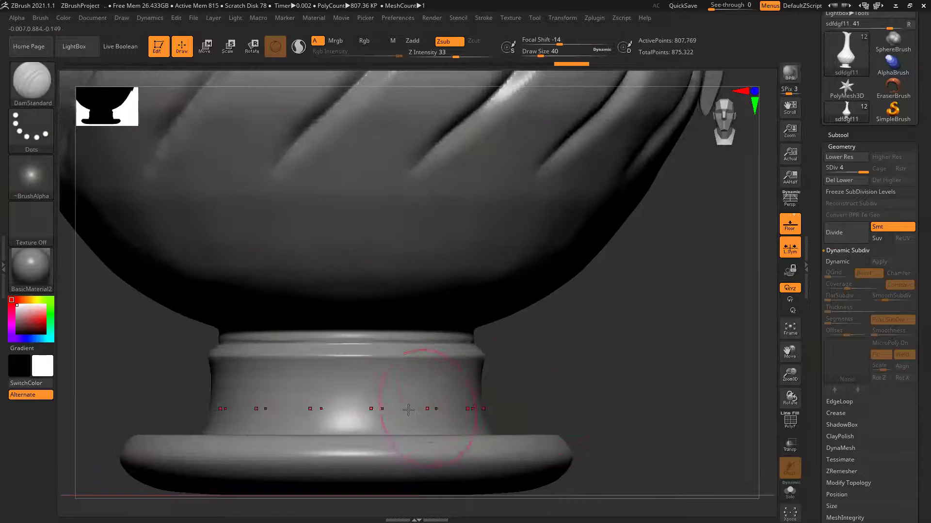
- Reduce the DamStandard draw size to 9 and carve a straight horizontal ring around the base's stem below its upper collar
key("[")
key("[")
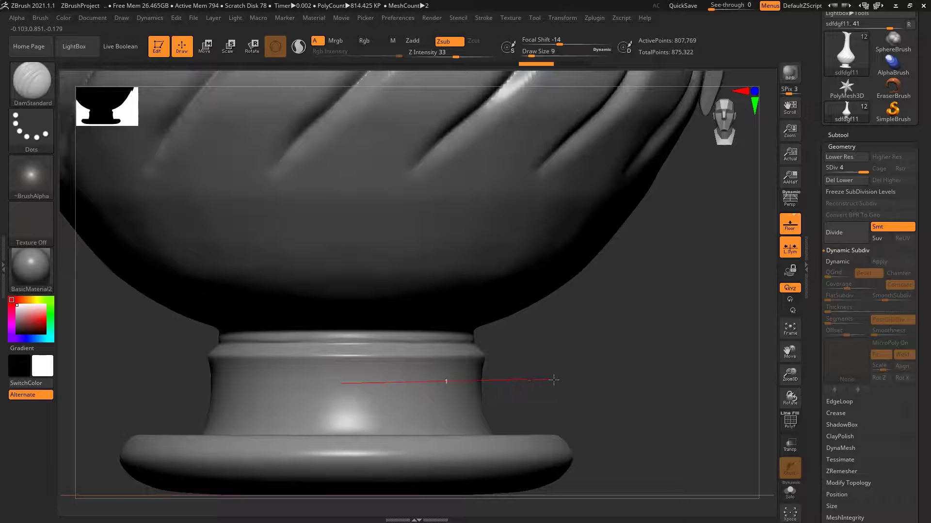
left_click_drag(533, 384, 533, 383)
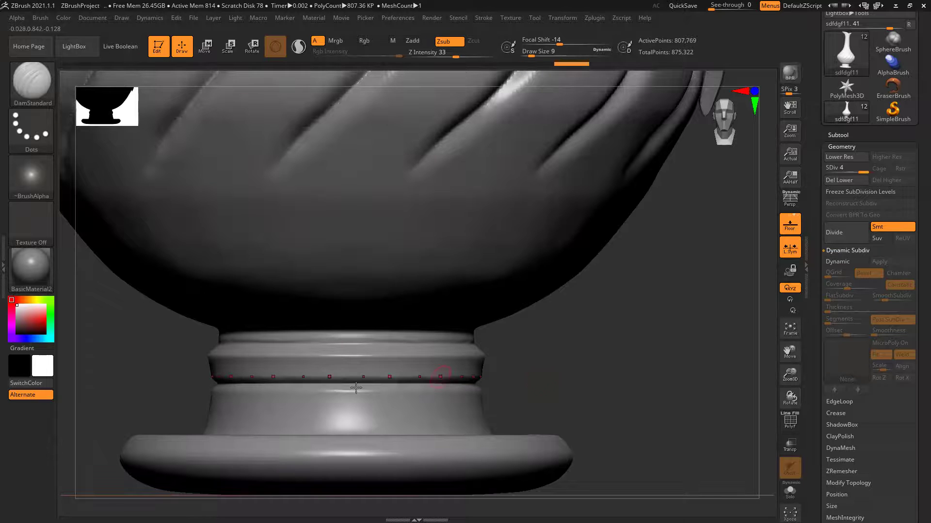
left_click_drag(590, 371, 436, 378)
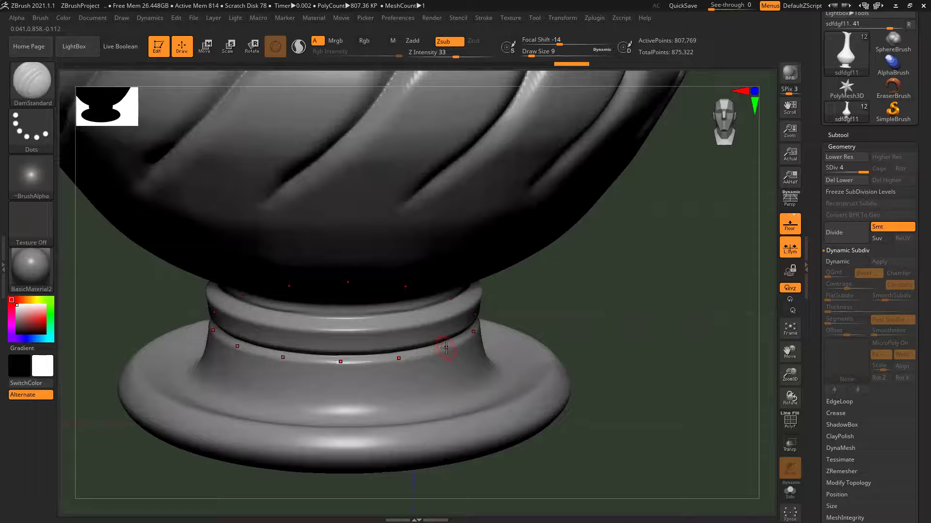
left_click(91, 470)
- Check the foot's fluting in the reference photo and set the symmetry RadialCount to 22
key("alt+Tab")
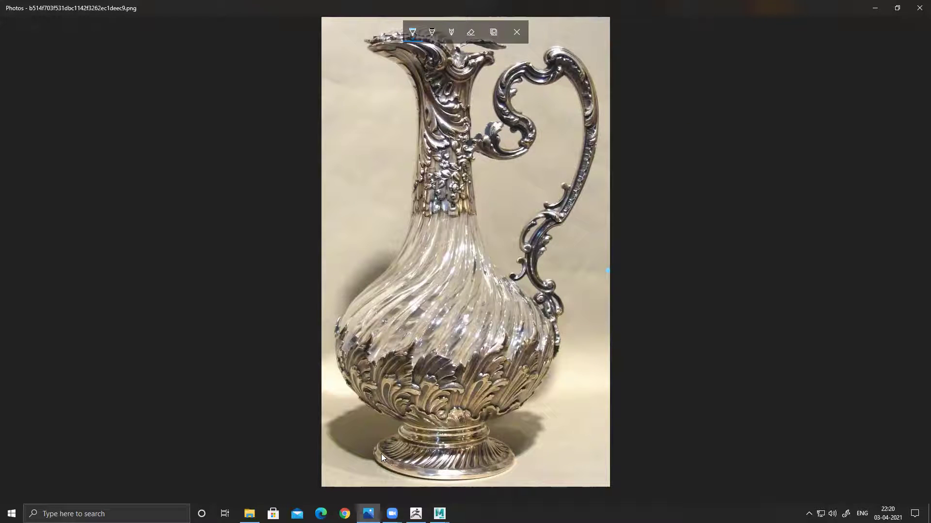
left_click(877, 9)
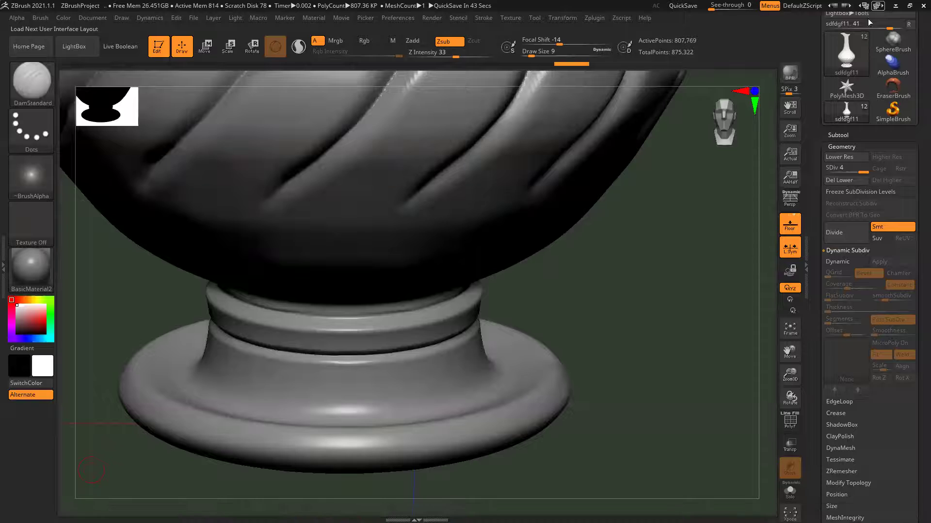
left_click(561, 17)
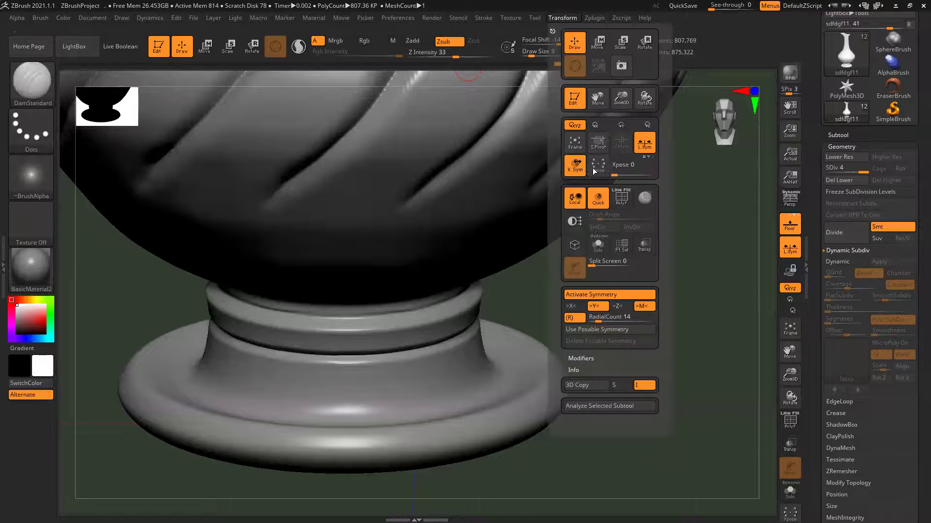
left_click(607, 318)
type("22")
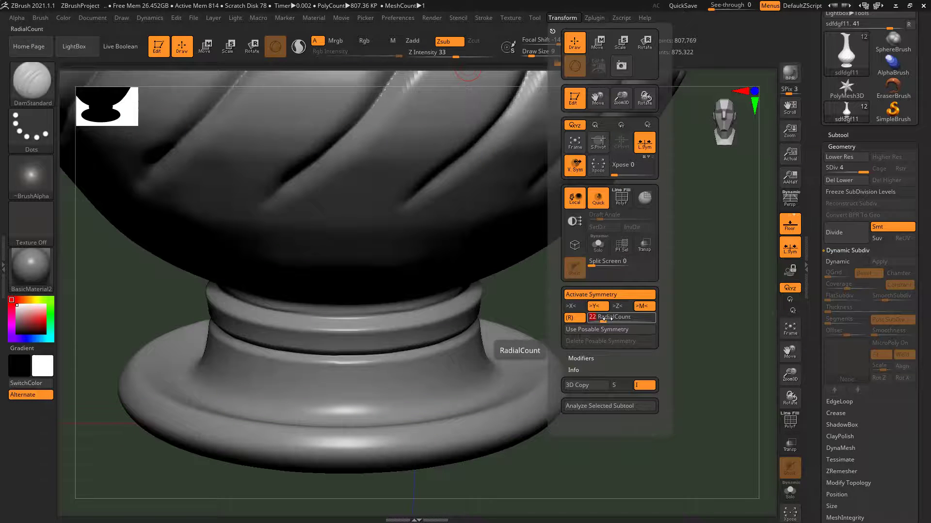
key("Return")
left_click_drag(608, 473, 634, 474, "alt")
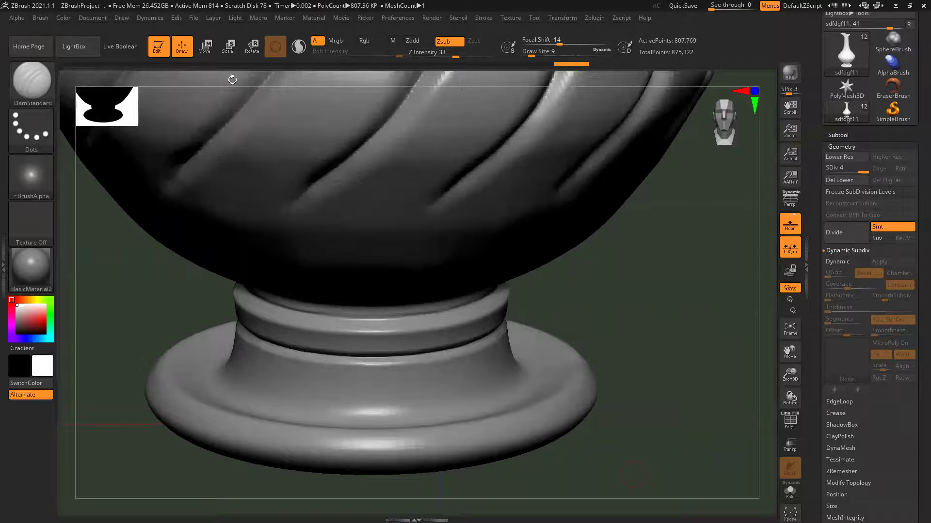
- Try to carve curved flutes from the new ring down to the foot's rim and undo the stroke
mouse_move(477, 344)
left_mouse_down()
mouse_move(450, 394)
mouse_move(408, 427)
left_mouse_up()
left_click_drag(686, 320, 668, 347)
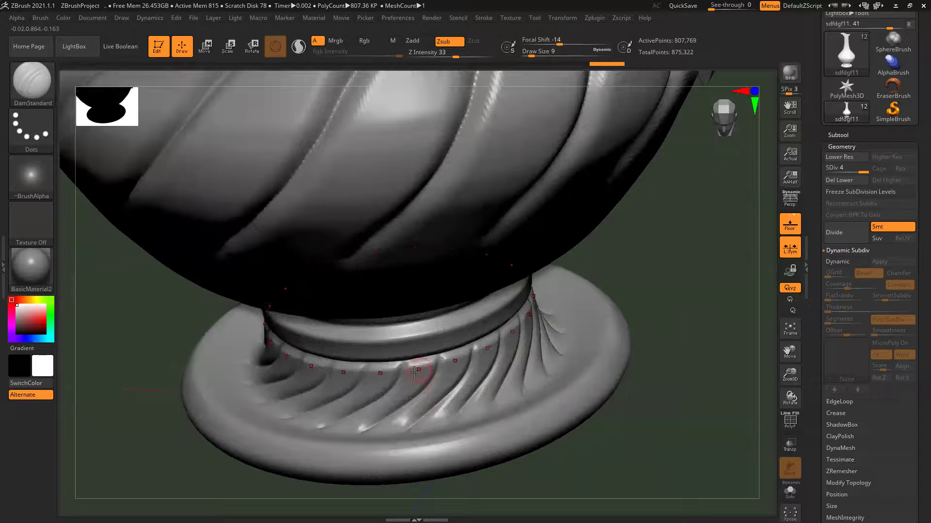
key("ctrl+z")
- Carve slanted flutes around the stem down to the foot's rim with DamStandard at draw size 9, checking them against the reference photo
mouse_move(476, 342)
left_mouse_down()
mouse_move(461, 395)
mouse_move(415, 435)
mouse_move(426, 437)
left_mouse_up()
key("alt+Tab")
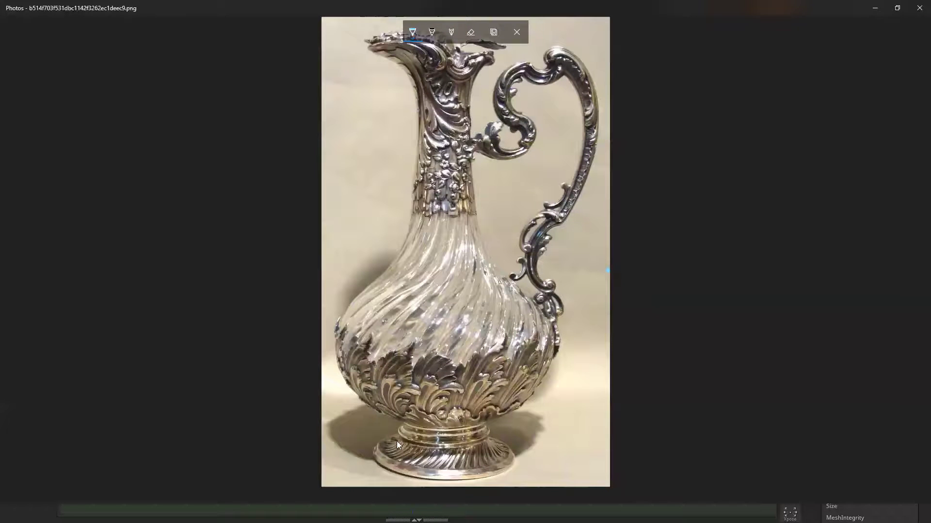
key("alt+Tab")
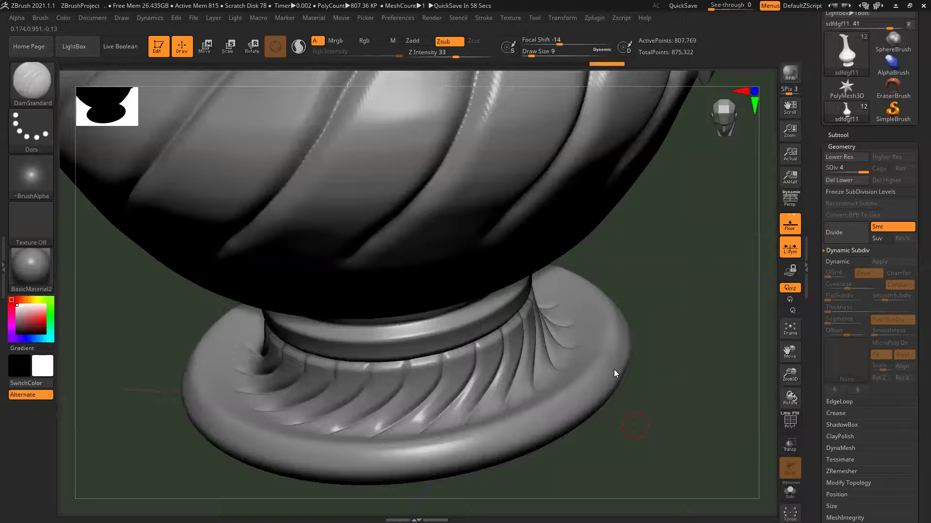
left_click_drag(660, 398, 655, 374)
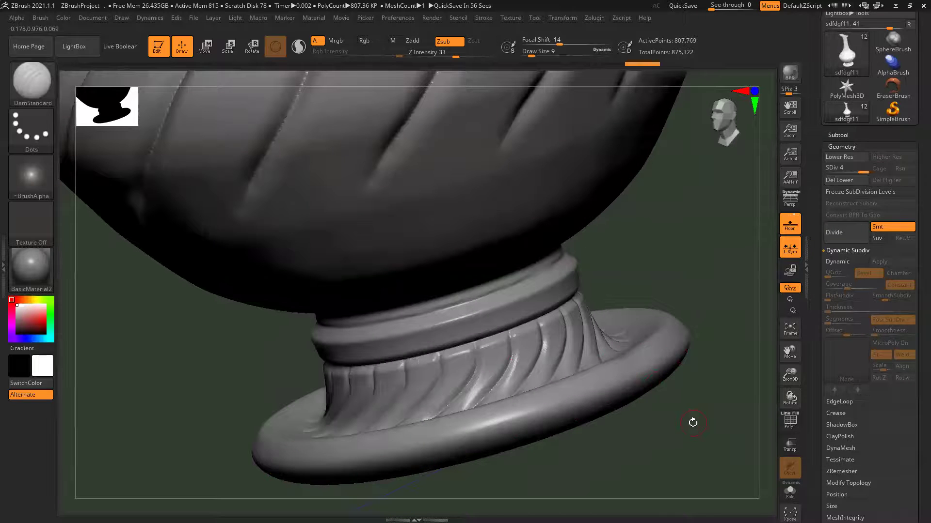
left_click_drag(694, 422, 698, 397)
left_click_drag(706, 433, 711, 438, "shift")
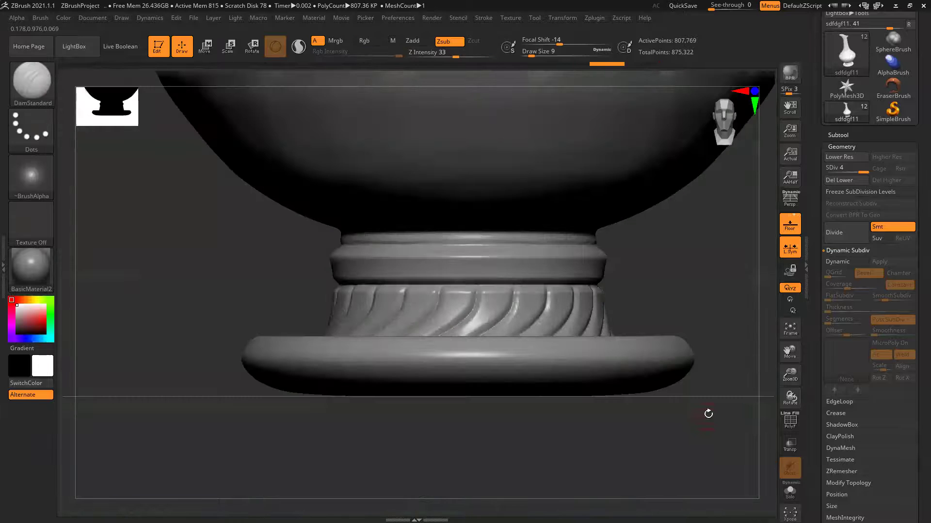
- Inspect the fluted foot and swirling body grooves from several angles and compare them with the reference photo
right_click_drag(664, 390, 557, 395, "ctrl")
right_click_drag(636, 413, 463, 395, "alt")
left_click_drag(583, 326, 580, 380)
right_click_drag(614, 376, 528, 363, "ctrl")
left_click_drag(557, 364, 515, 373, "shift")
right_click_drag(516, 373, 681, 445, "ctrl")
right_click_drag(600, 341, 616, 386, "alt")
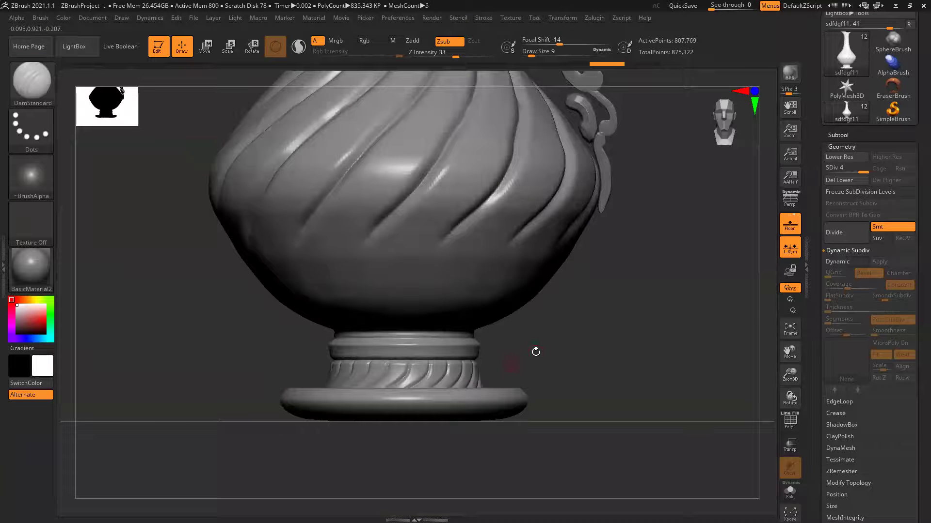
right_click_drag(650, 326, 646, 358, "alt")
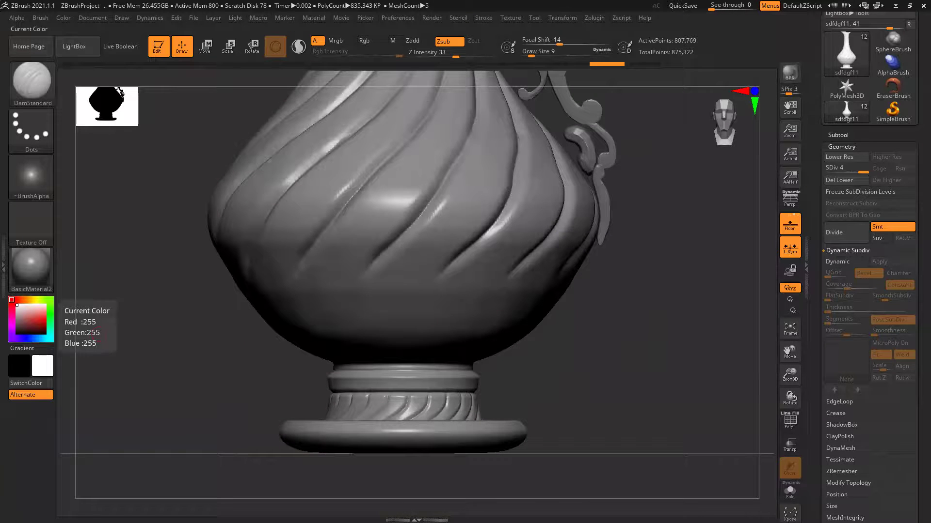
key("alt+Tab")
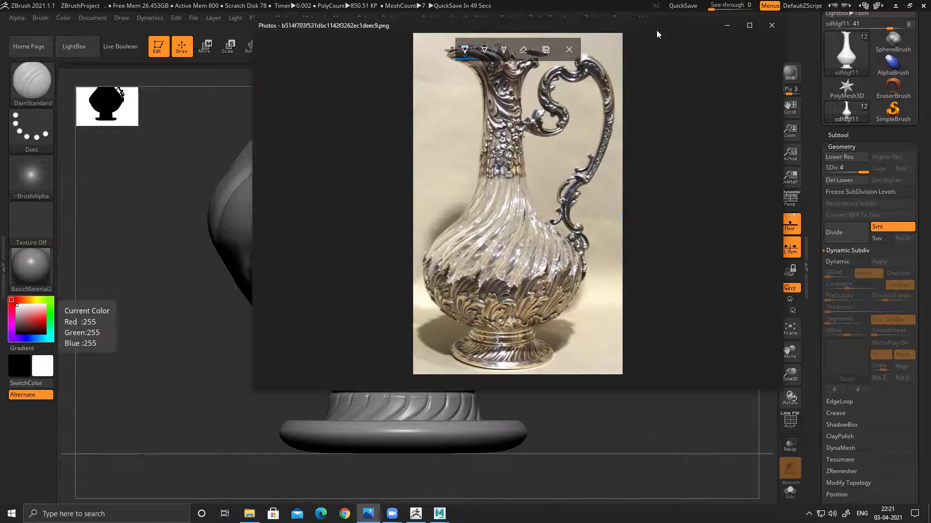
key("alt+Tab")
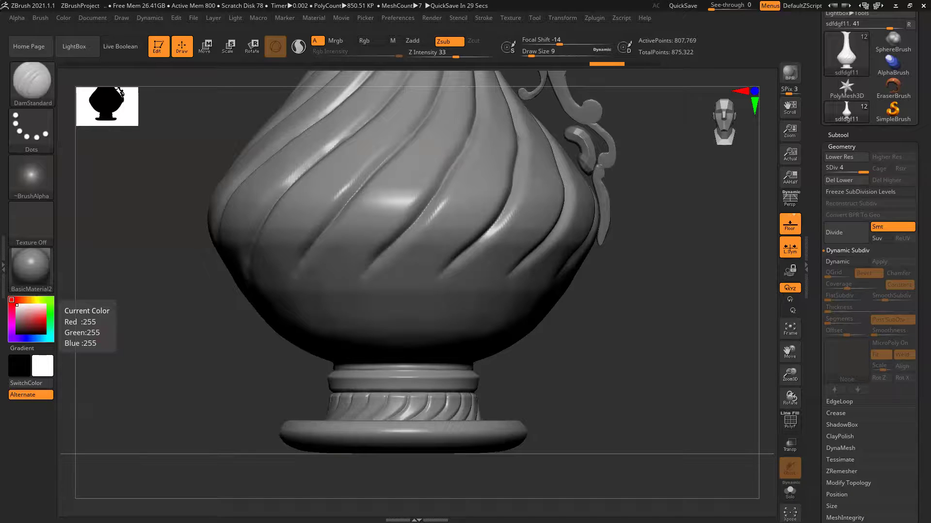
- Turn off radial symmetry for masking a single area on the jug's lower body
left_click_drag(621, 347, 609, 375)
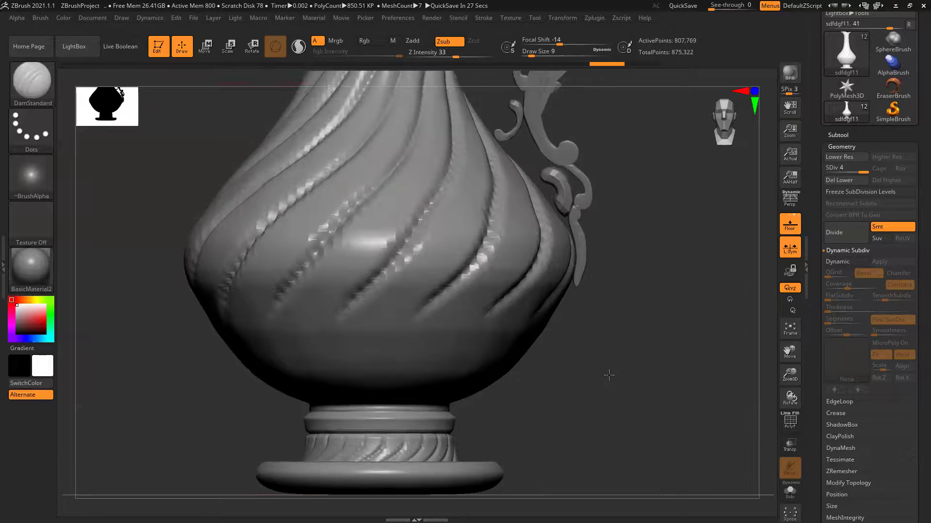
key("ctrl")
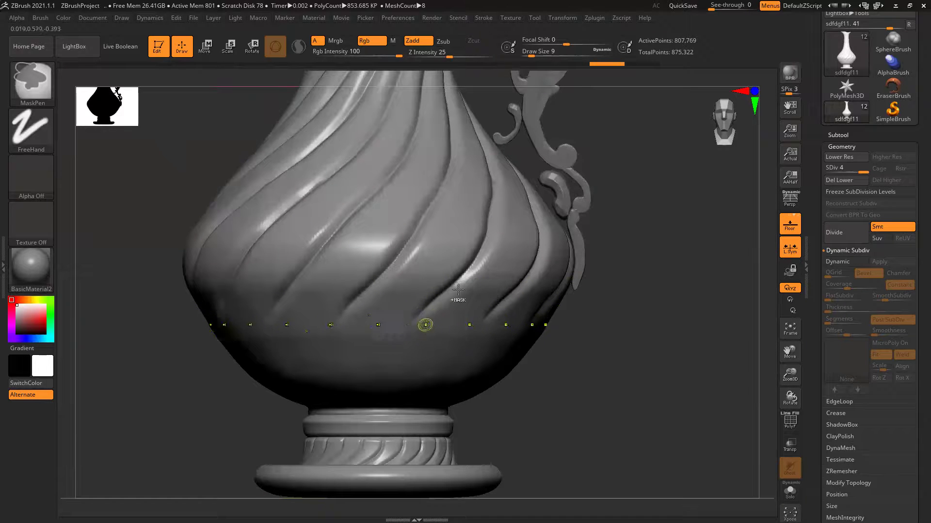
key("ctrl")
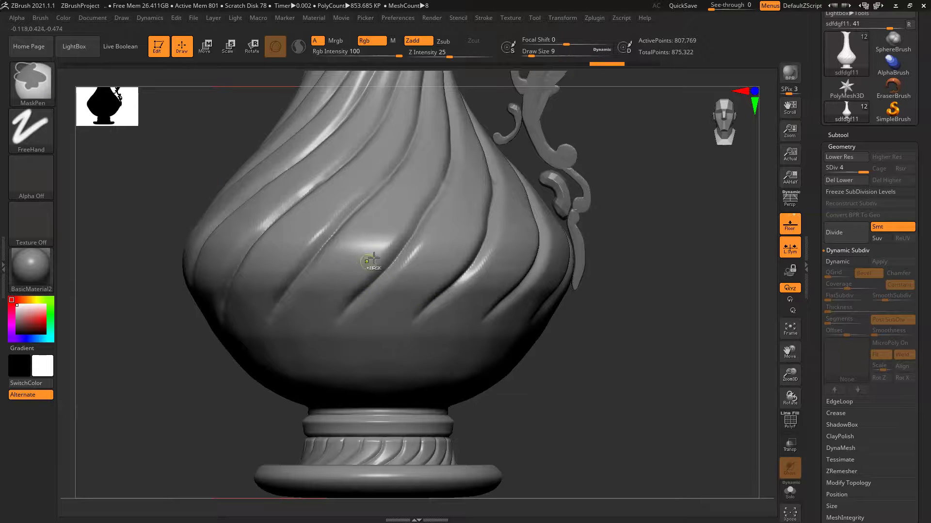
key("ctrl")
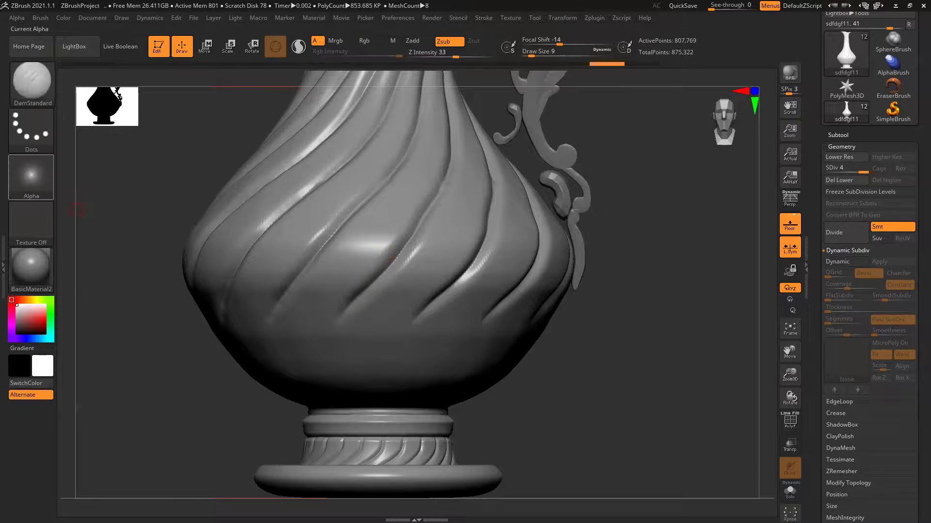
- Enlarge the reference photo's leaf band, set See-through to 73 and align the jug with the photo behind it
key("alt+Tab")
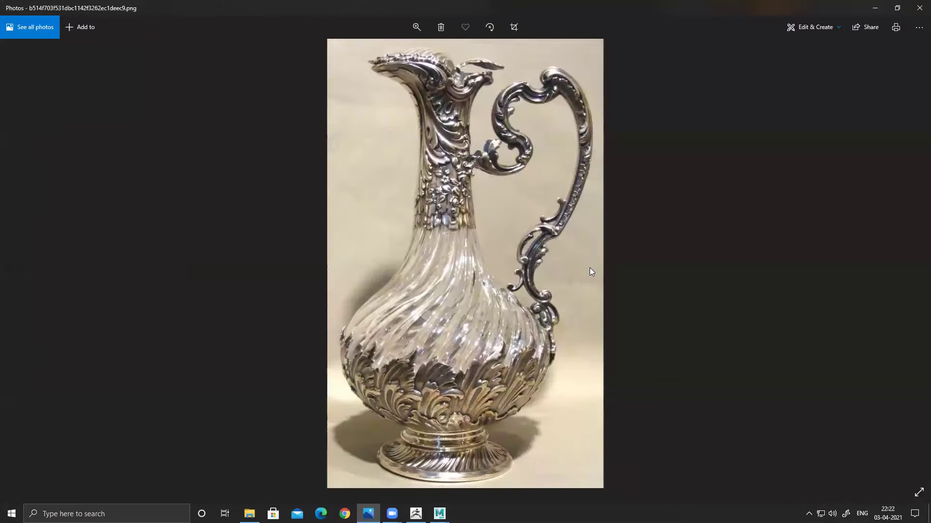
scroll(444, 394, "up", 3)
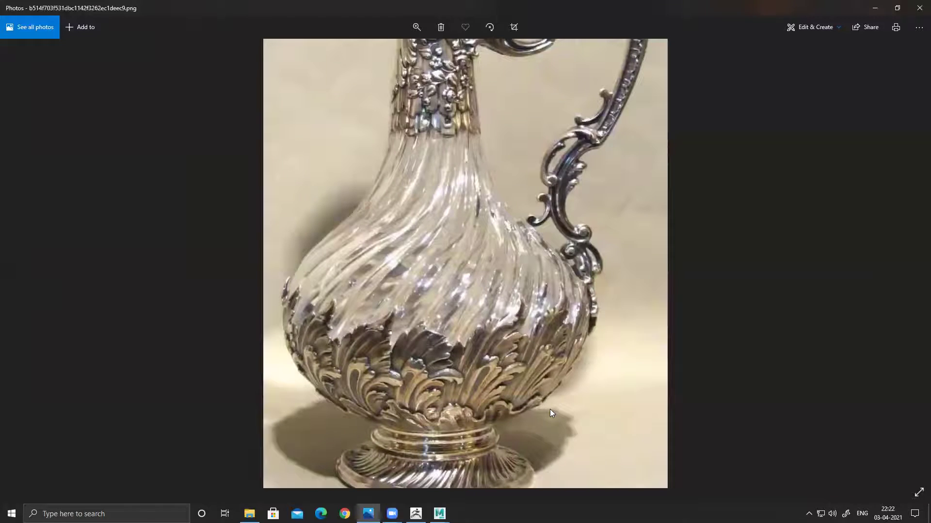
key("alt+Tab")
left_click_drag(730, 8, 743, 9)
mouse_move(612, 398)
left_mouse_down("alt")
mouse_move(612, 379)
mouse_move(625, 387)
left_mouse_up("alt")
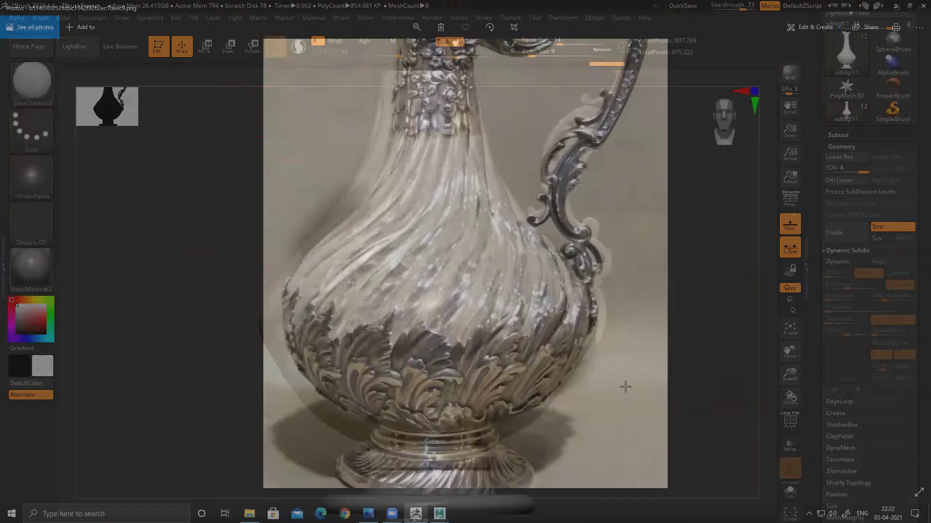
key("ctrl+z")
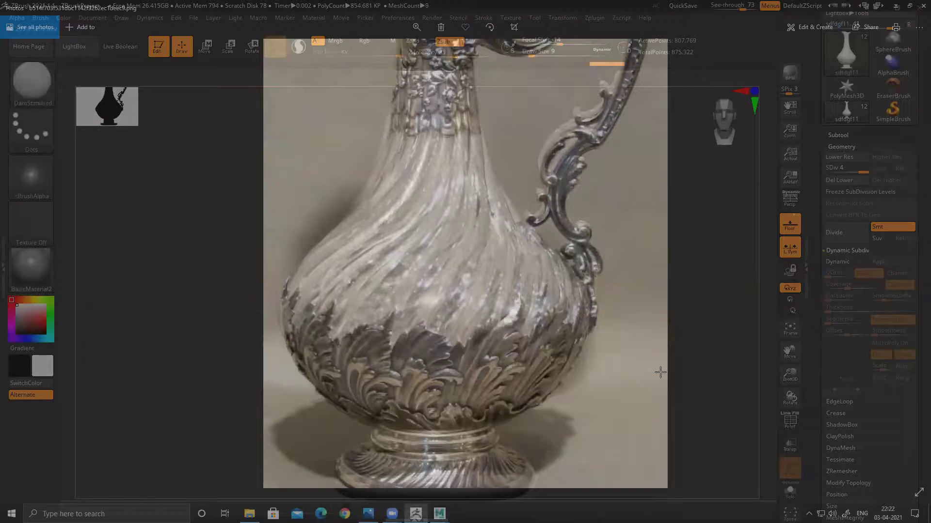
left_click_drag(660, 373, 664, 379, "alt")
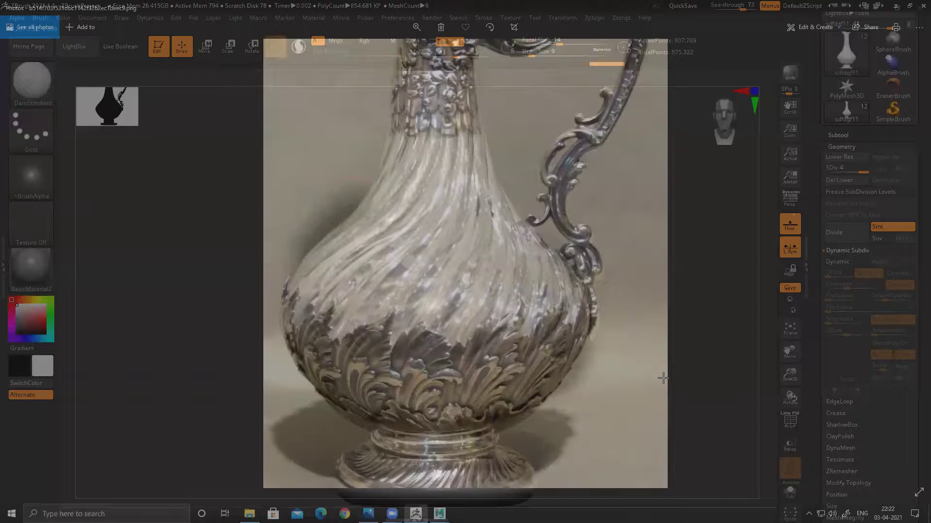
key("ctrl")
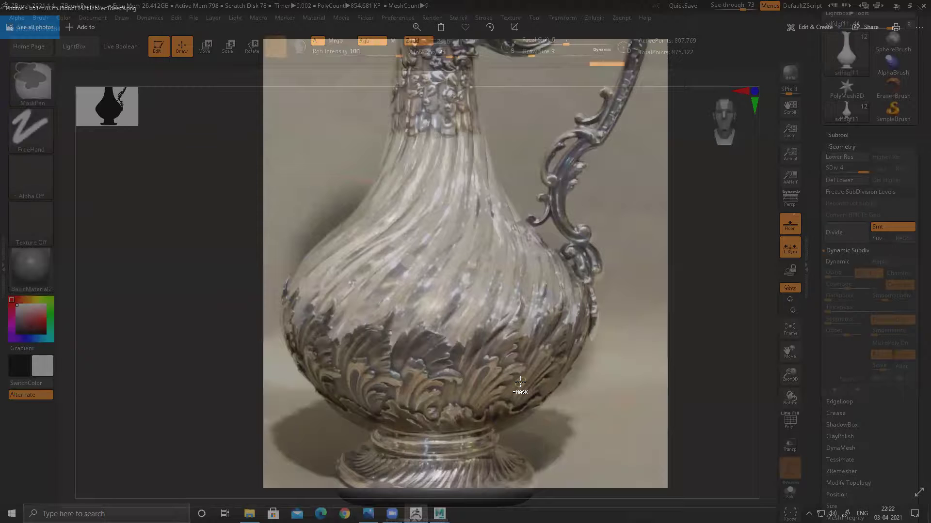
right_click_drag(519, 383, 611, 401, "ctrl")
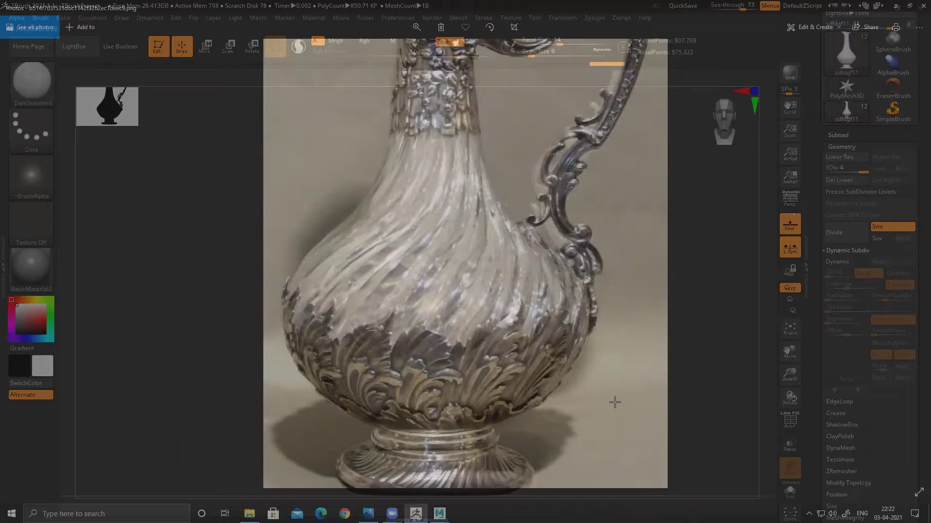
key("ctrl")
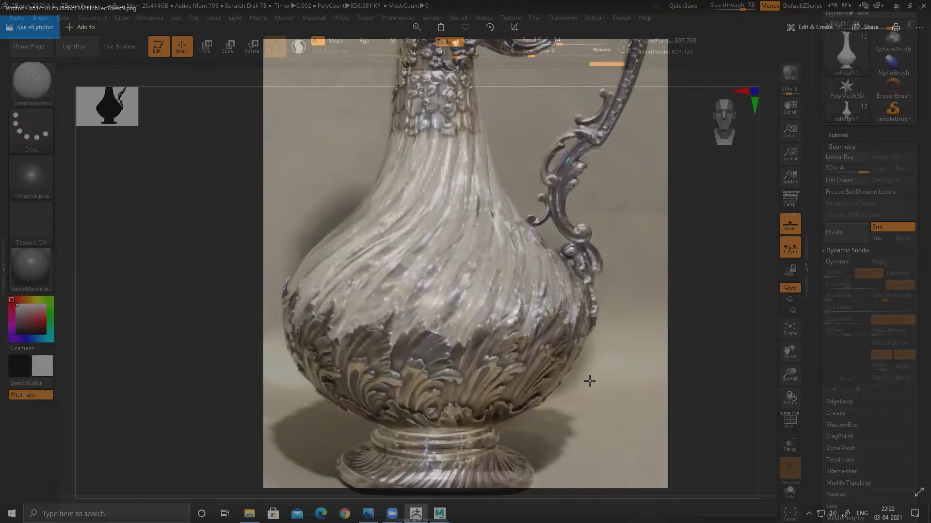
right_click_drag(590, 381, 590, 379, "alt")
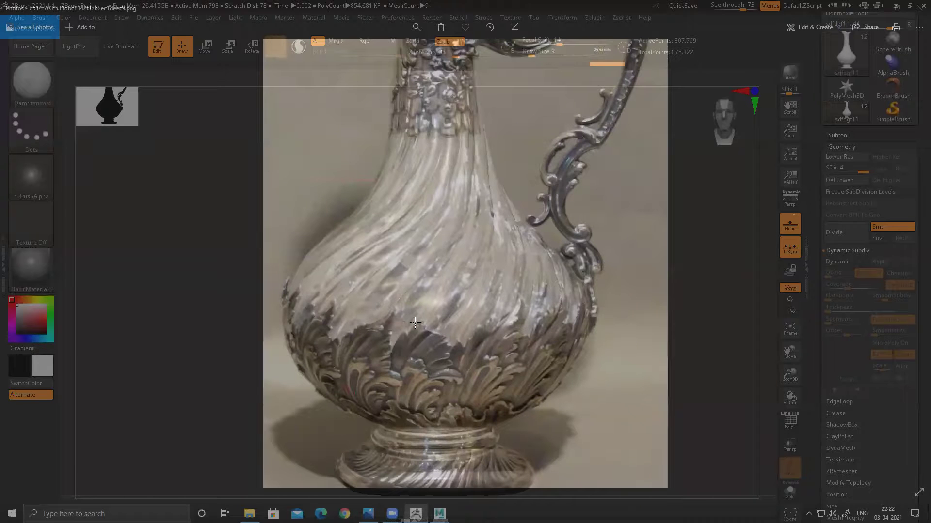
- Trace one acanthus leaf from the photo as a MaskPen mask on the lower body and set See-through back to 0
key("ctrl")
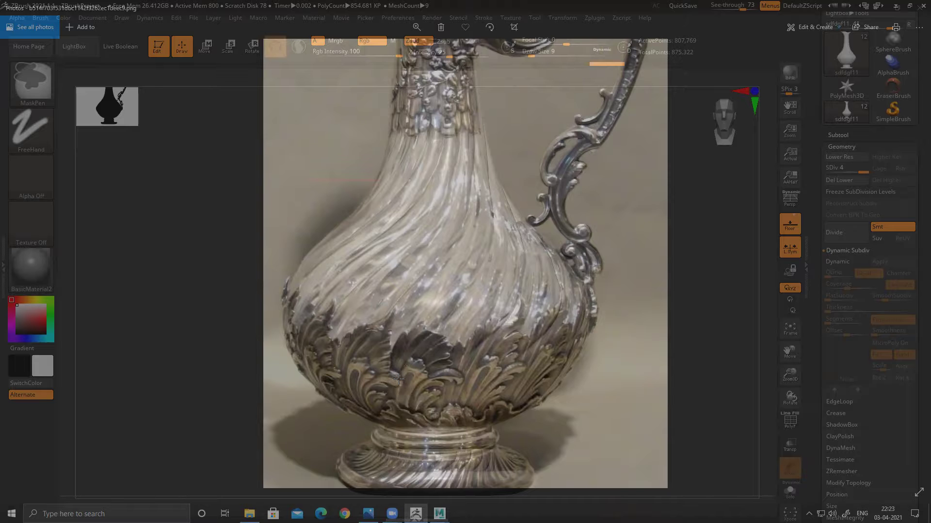
left_click_drag(419, 374, 415, 371, "ctrl")
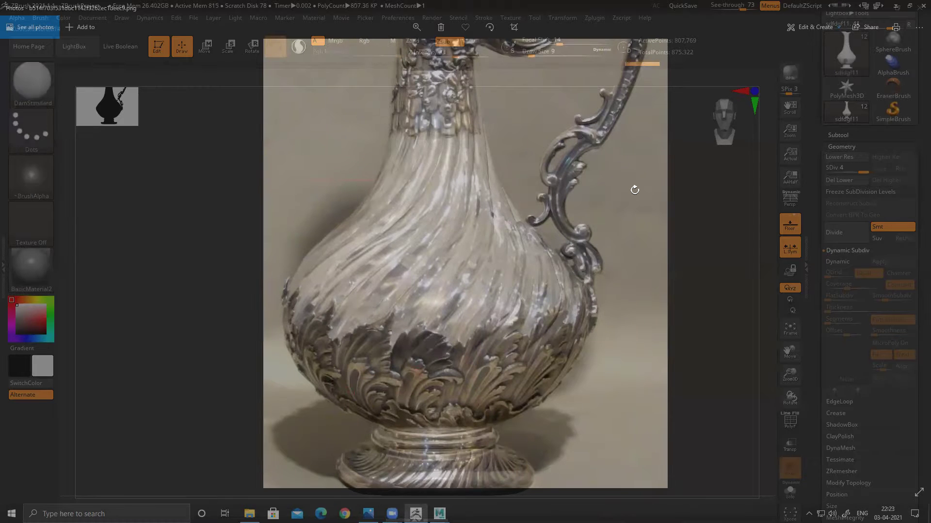
left_click_drag(731, 10, 702, 10)
mouse_move(679, 337)
right_mouse_down("alt")
mouse_move(674, 228)
mouse_move(667, 334)
right_mouse_up("alt")
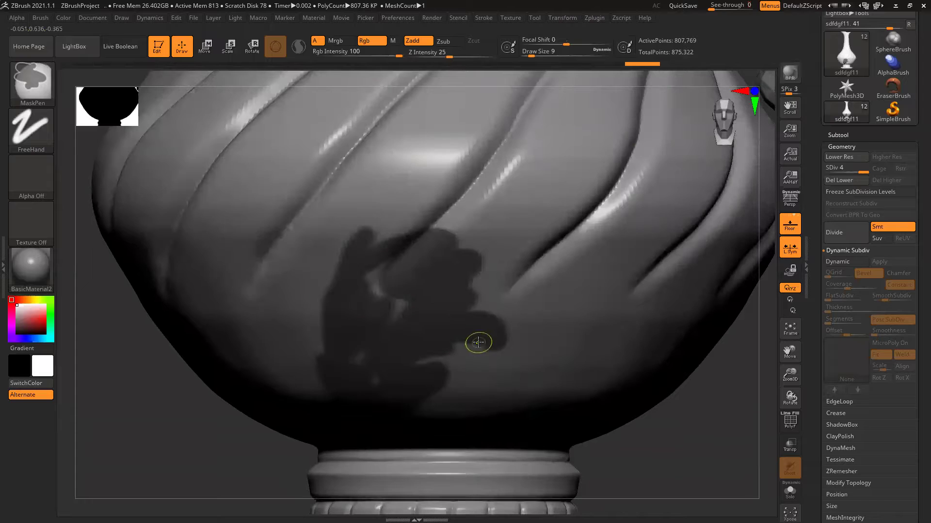
- Fill the gaps inside the leaf mask and extend its rounded base down towards the stem
mouse_move(376, 266)
left_mouse_down("ctrl")
mouse_move(357, 297)
mouse_move(377, 308)
left_mouse_up("ctrl")
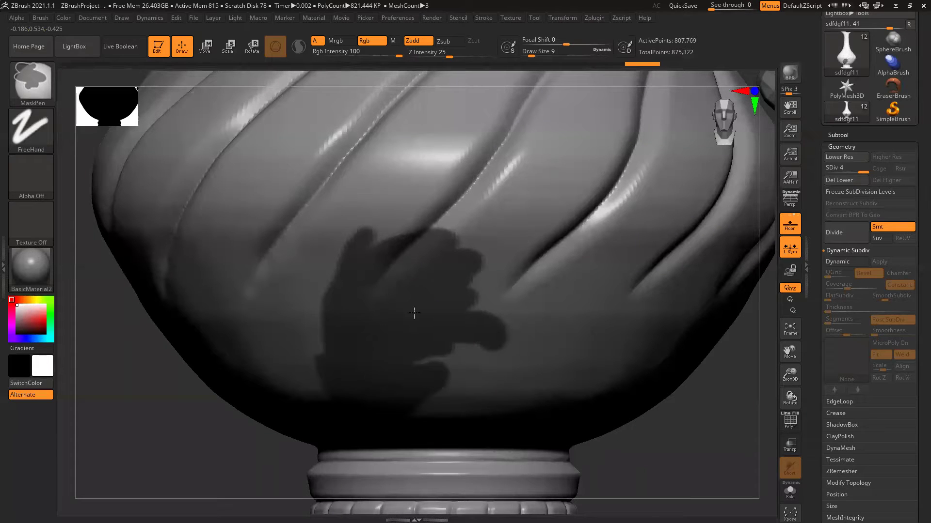
left_click_drag(375, 376, 376, 366, "ctrl")
right_click_drag(710, 420, 705, 414)
left_click_drag(427, 399, 403, 443, "ctrl")
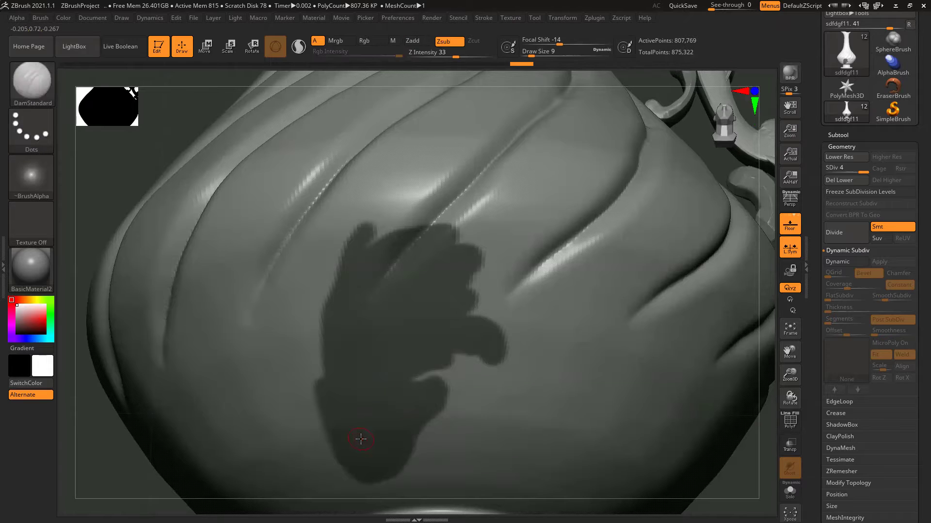
- Check the leaf shape in the reference photo and smooth the mask's left edge from its upper tip to its base
key("alt+Tab")
left_click_drag(546, 10, 529, 24)
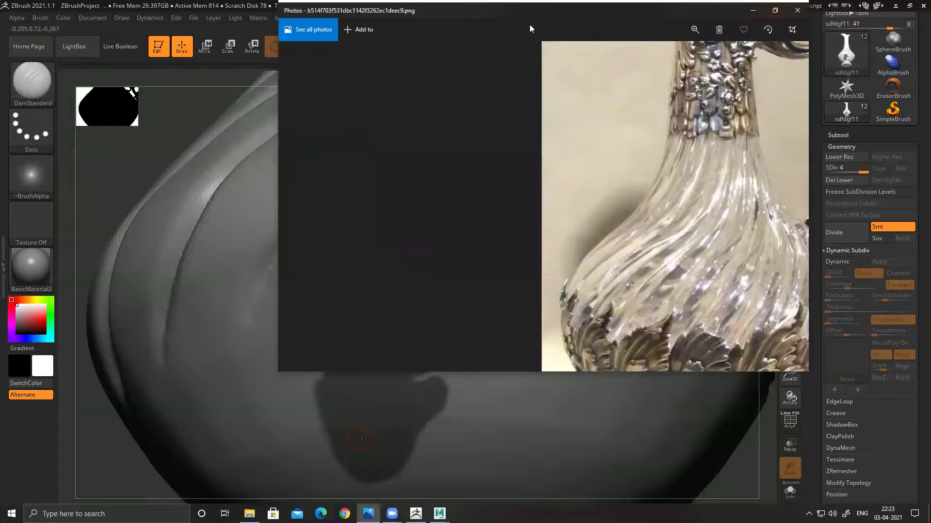
left_click(238, 290)
right_click_drag(406, 327, 432, 372)
right_click_drag(699, 301, 536, 287)
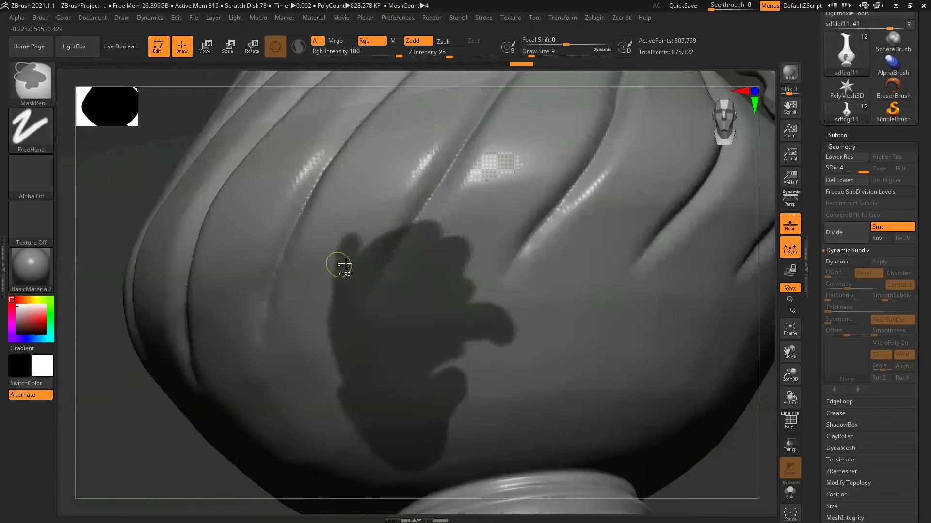
left_click_drag(348, 250, 338, 315, "ctrl")
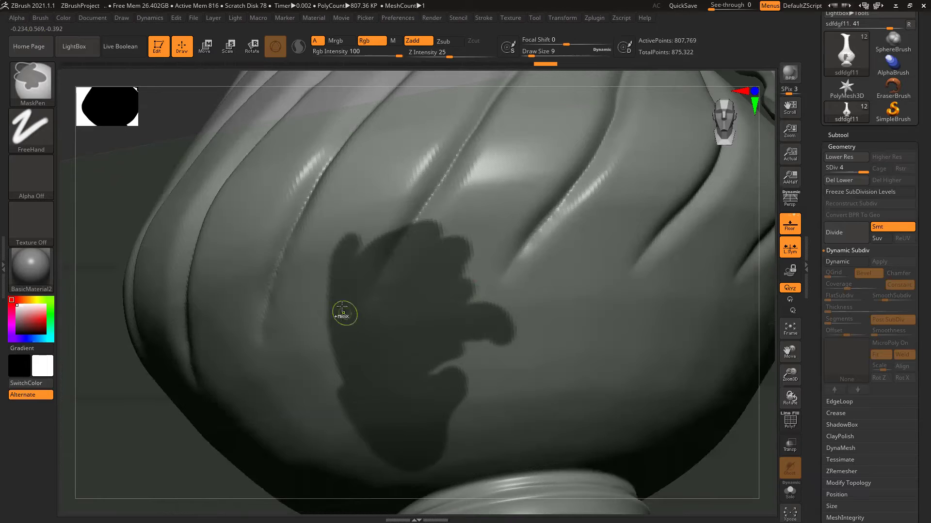
mouse_move(340, 332)
left_mouse_down("ctrl")
mouse_move(349, 382)
mouse_move(341, 339)
left_mouse_up("ctrl")
mouse_move(341, 277)
left_mouse_down("ctrl")
mouse_move(335, 353)
mouse_move(359, 413)
left_mouse_up("ctrl")
- Even out the leaf mask's left side and add a rounded lobe along its upper edge between the existing tips
left_click_drag(126, 235, 149, 214)
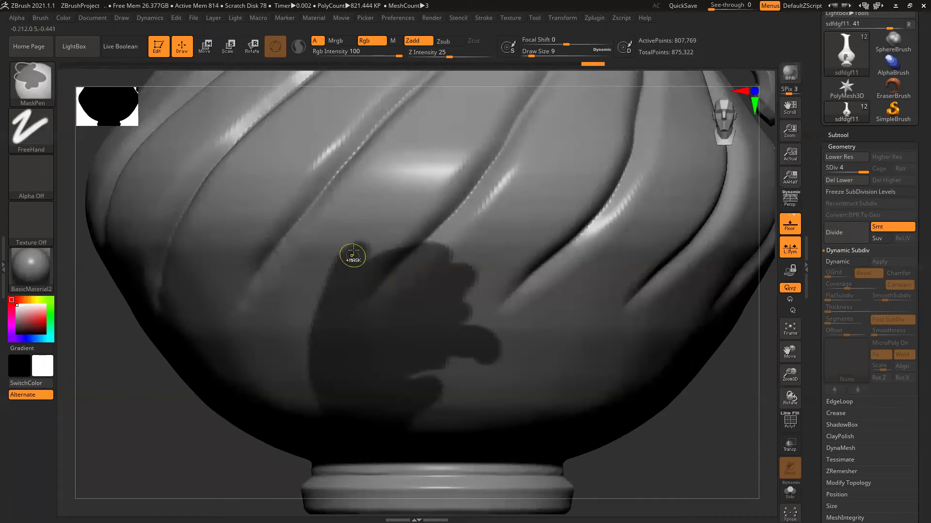
mouse_move(337, 277)
left_mouse_down("ctrl")
mouse_move(327, 305)
mouse_move(330, 365)
left_mouse_up("ctrl")
mouse_move(368, 277)
left_mouse_down("ctrl")
mouse_move(376, 257)
mouse_move(402, 244)
left_mouse_up("ctrl")
left_click_drag(382, 274, 370, 318, "ctrl")
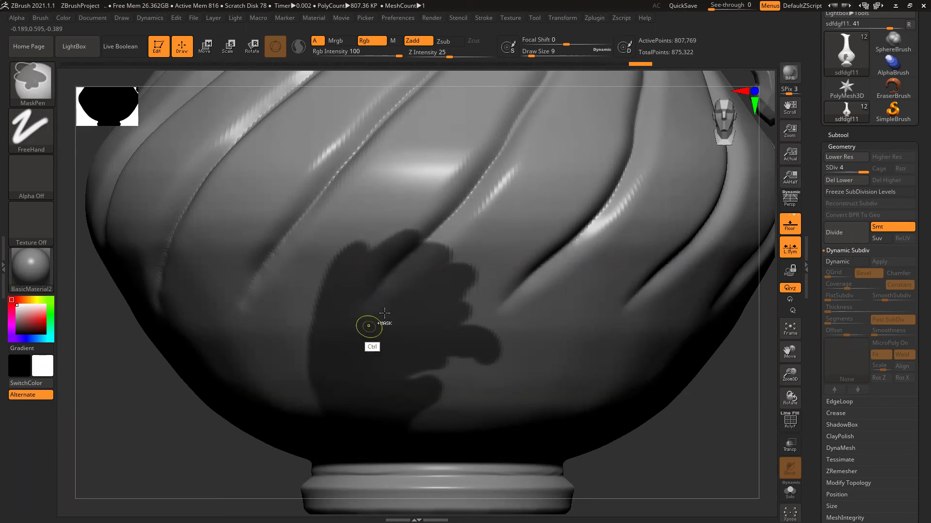